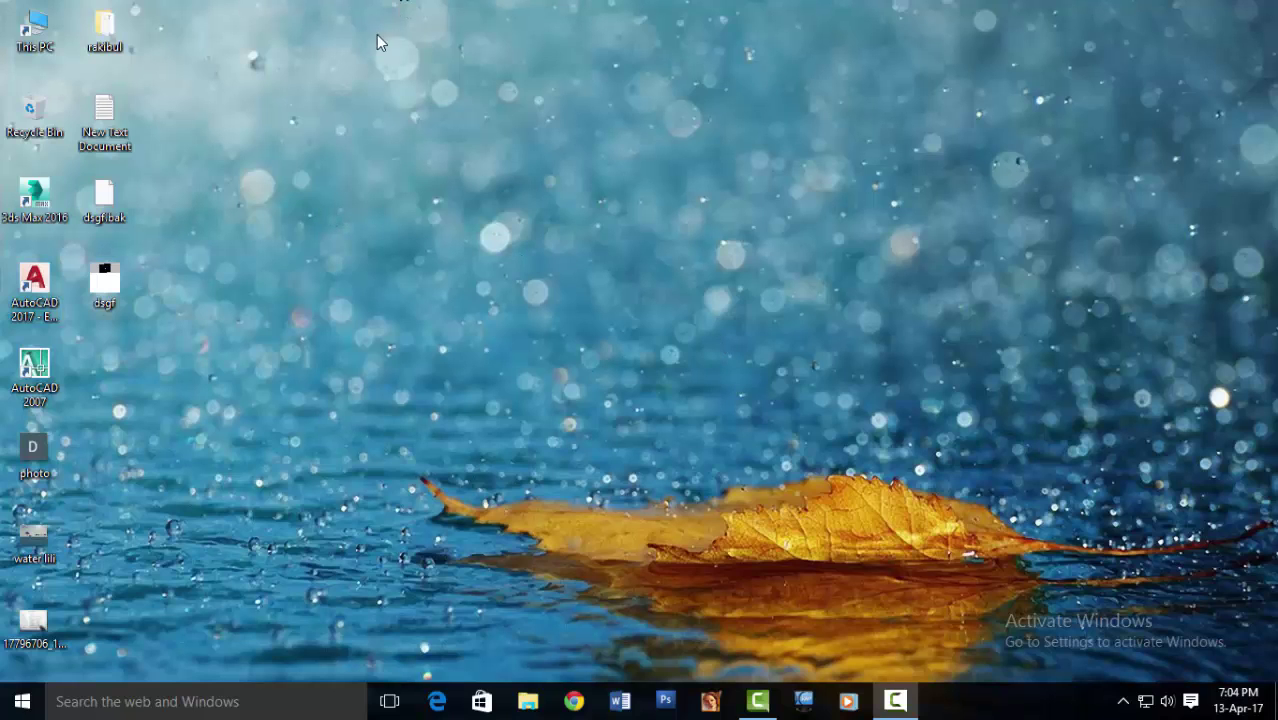
- Refresh the Windows desktop three times, then launch AutoCAD 2007 from its shortcut
right_click(386, 50)
left_click(430, 135)
right_click(249, 45)
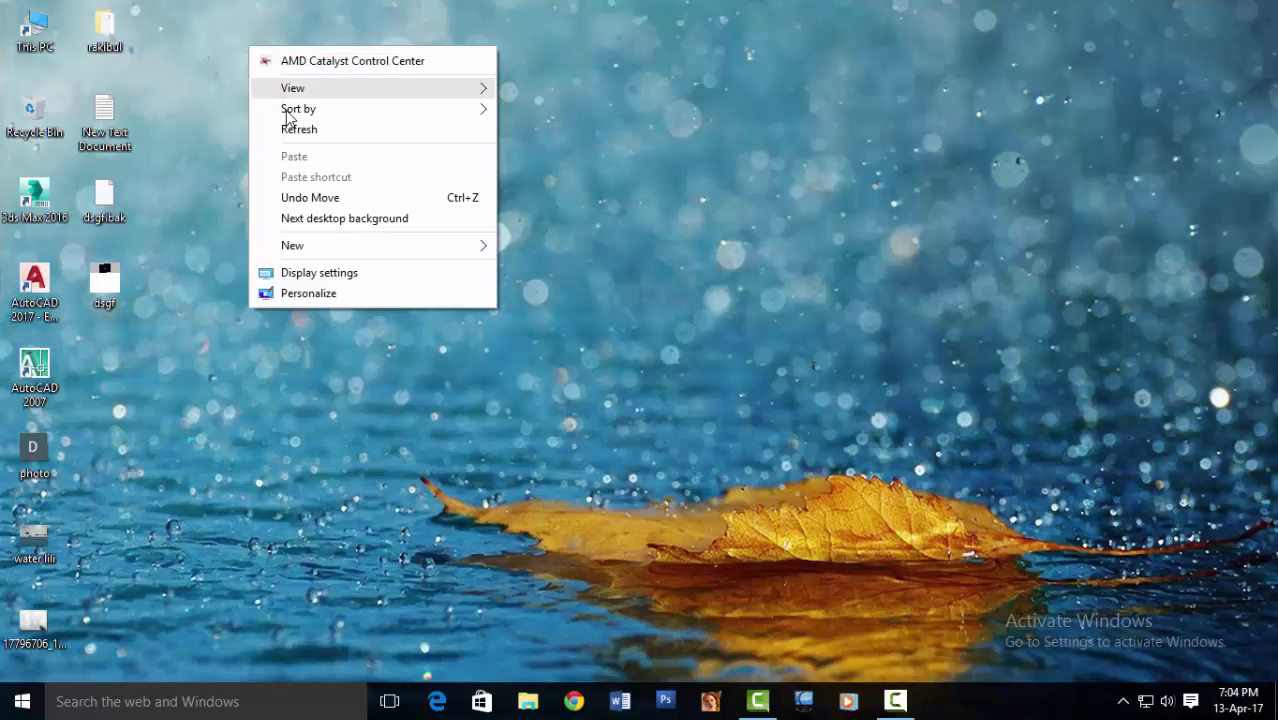
left_click(292, 128)
right_click(280, 62)
left_click(322, 145)
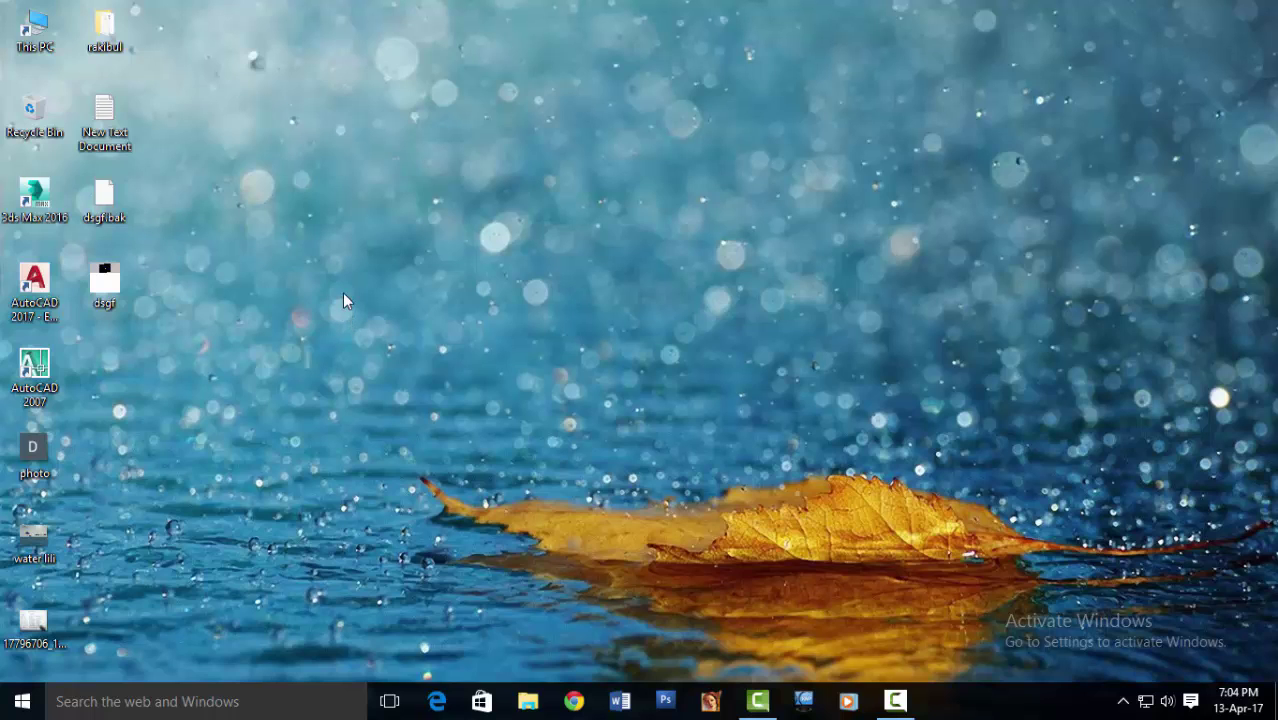
double_click(28, 388)
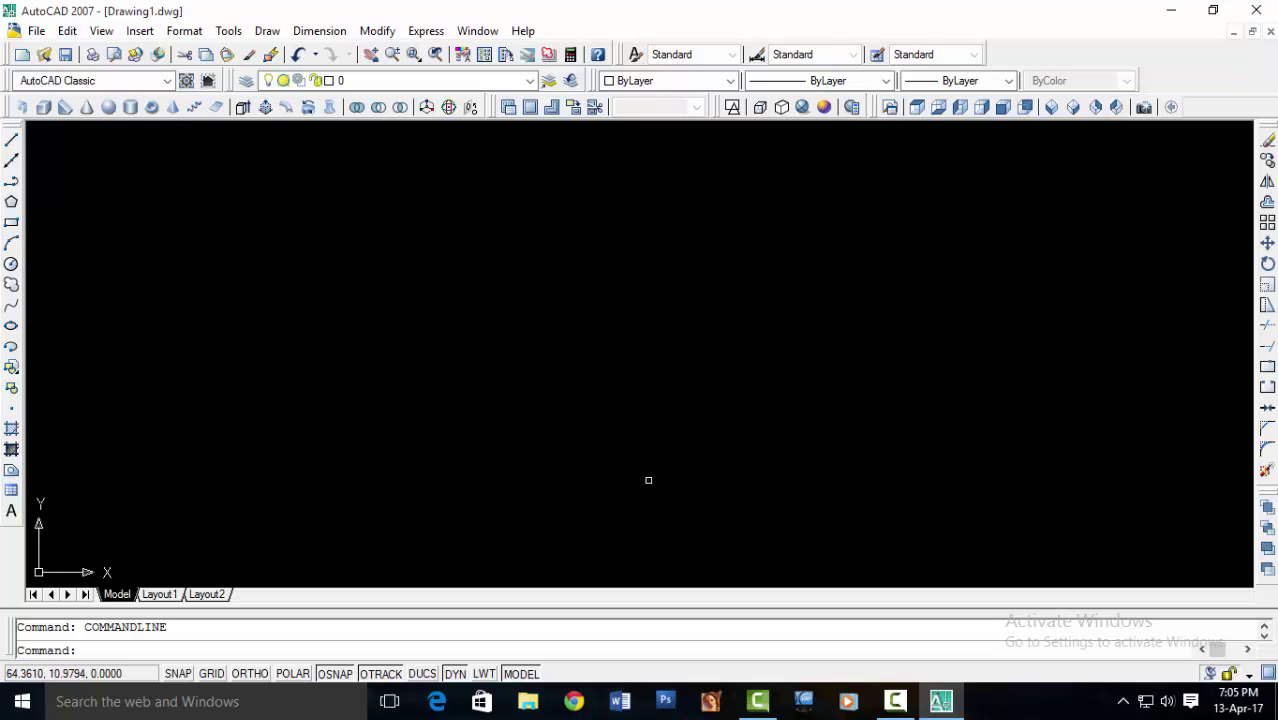
- Open the drawing area's context menu and drag an empty selection window
right_click(425, 259)
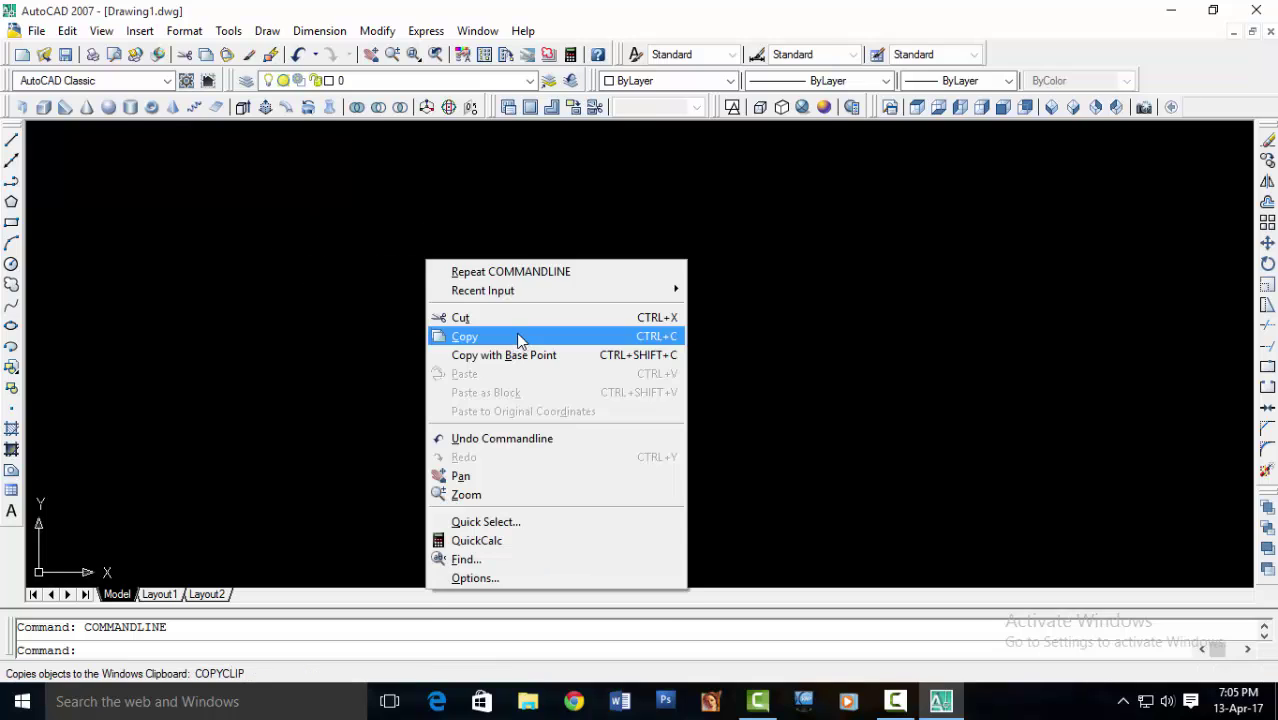
left_click(309, 257)
left_click(309, 257)
left_click(260, 316)
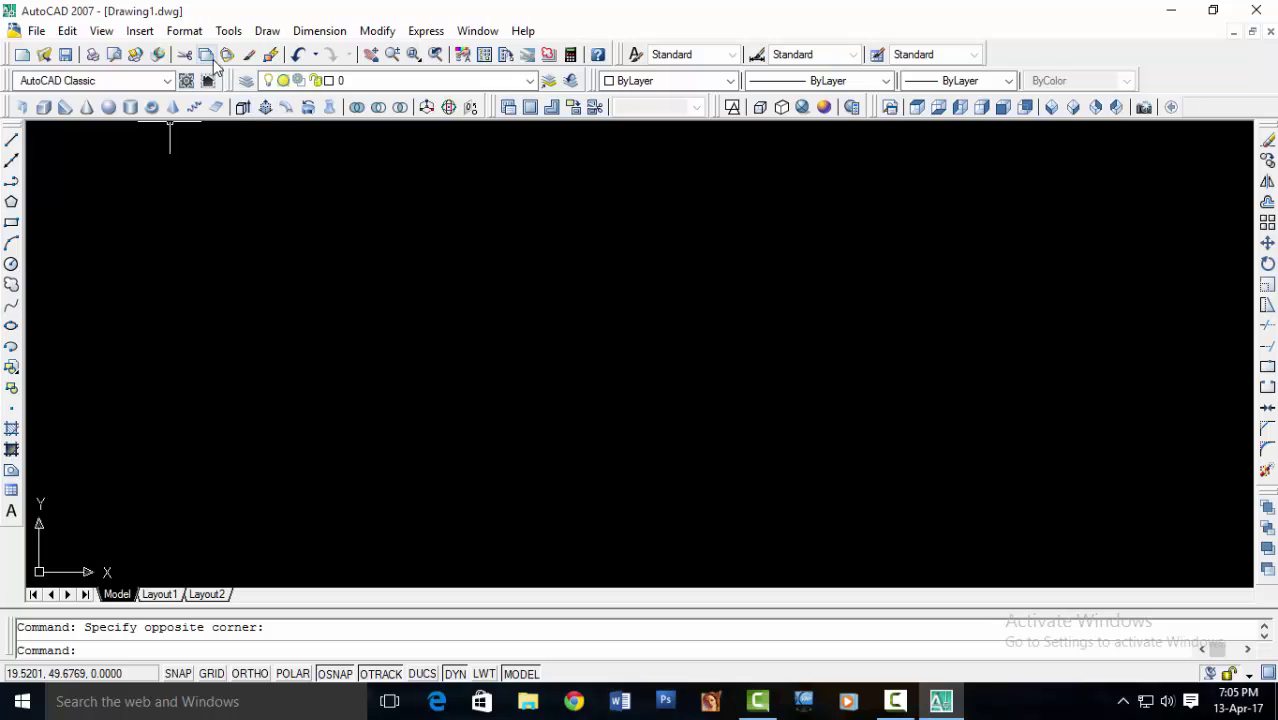
- Set the drawing length units to Architectural with 1/16-inch precision using UN
type("un")
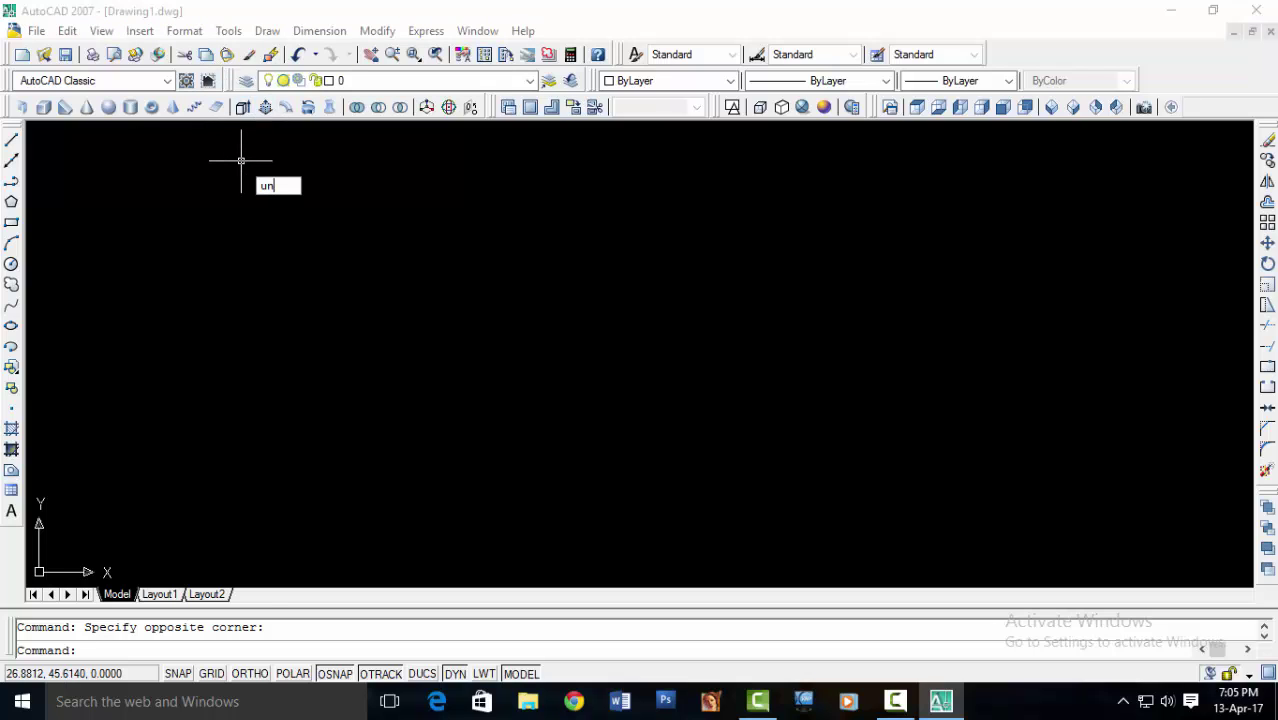
key("Return")
left_click(571, 254)
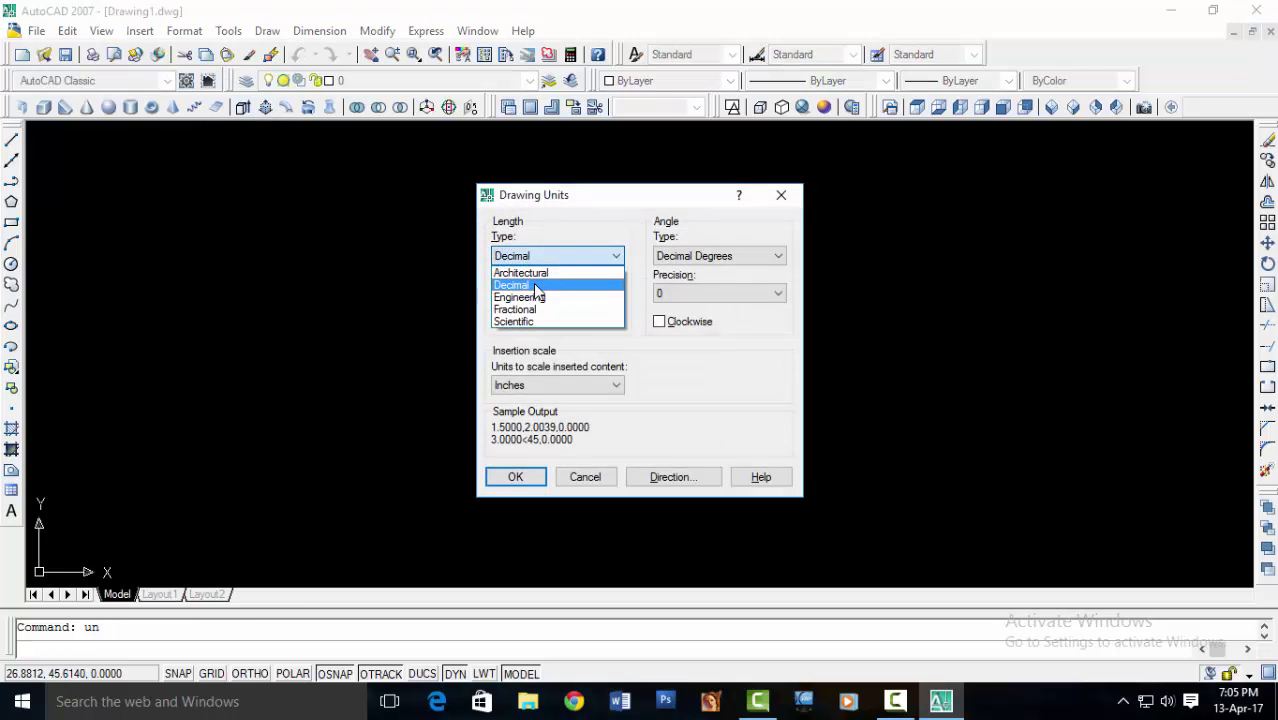
left_click(532, 264)
left_click(533, 263)
left_click(530, 274)
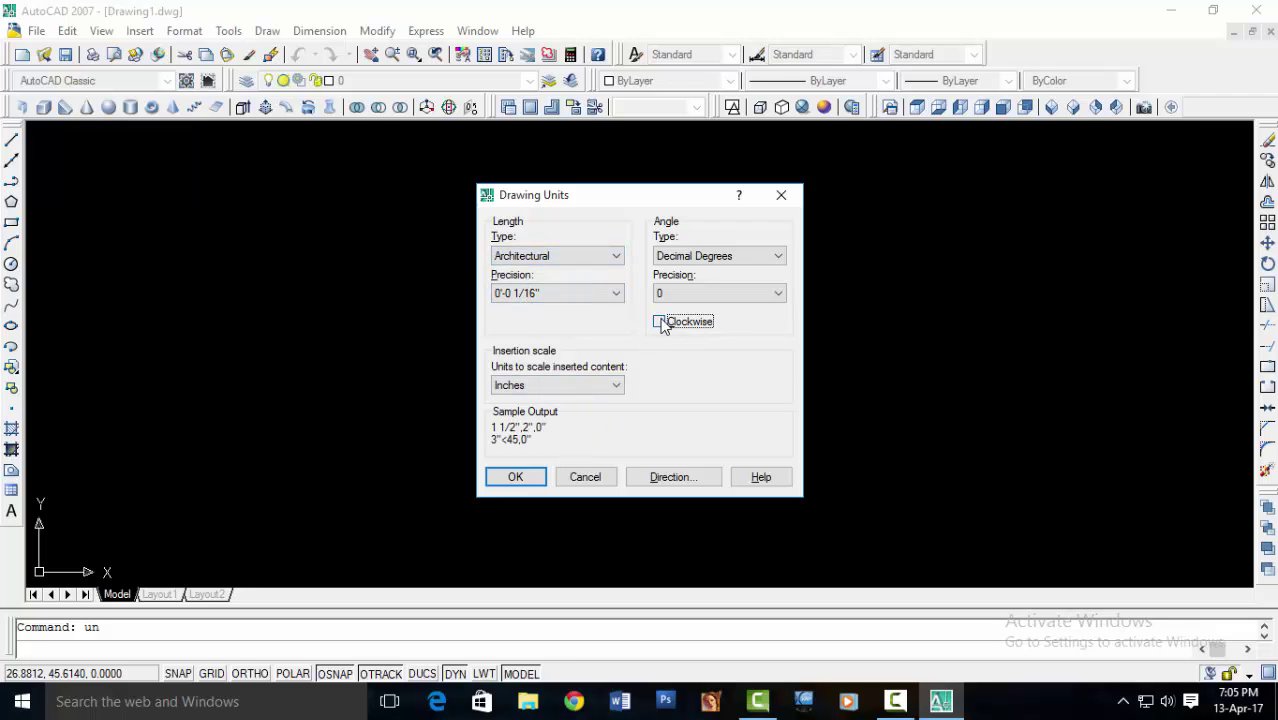
left_click(505, 480)
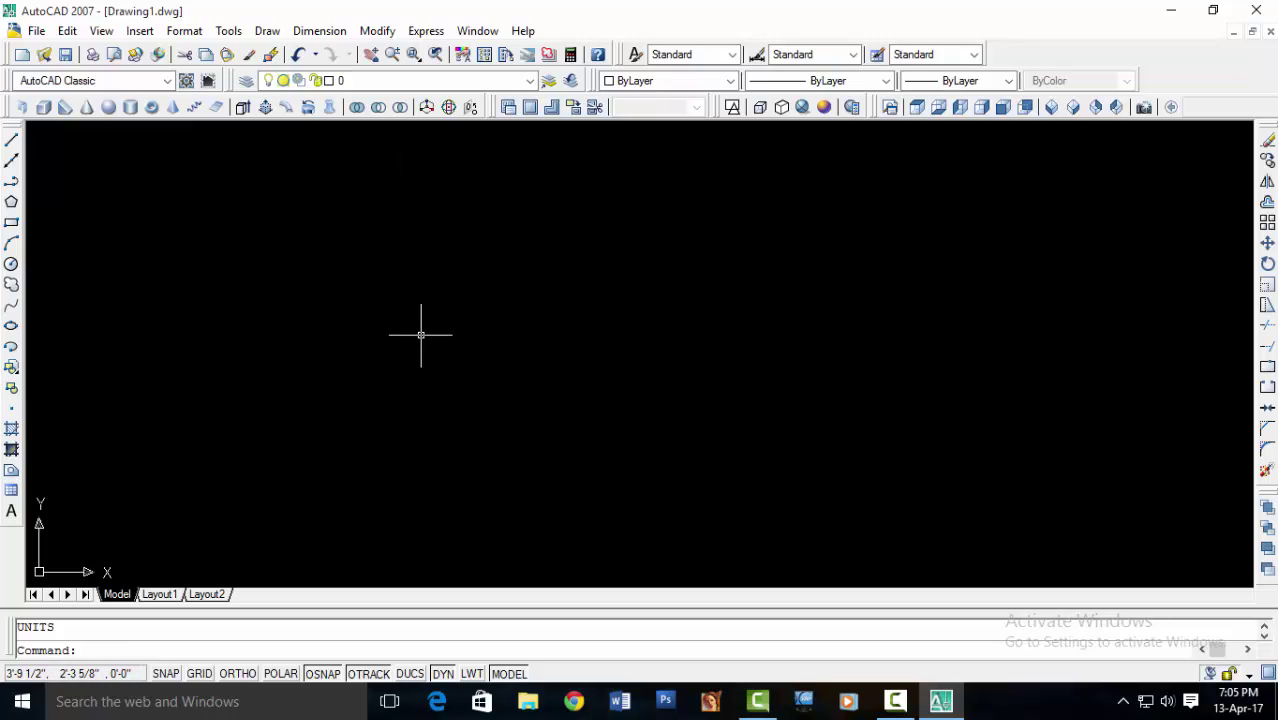
- Set the drawing limits from lower-left 0',0' to upper-right 100',100'
type("limi")
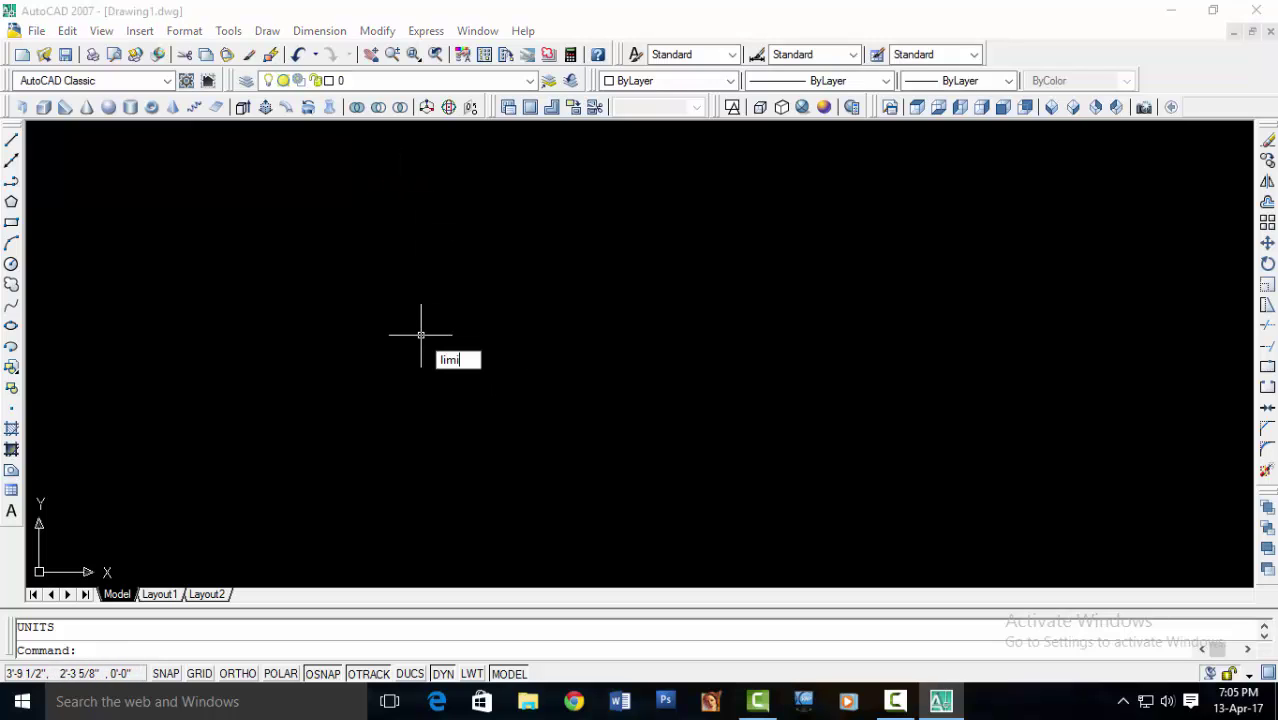
type("s")
key("Return")
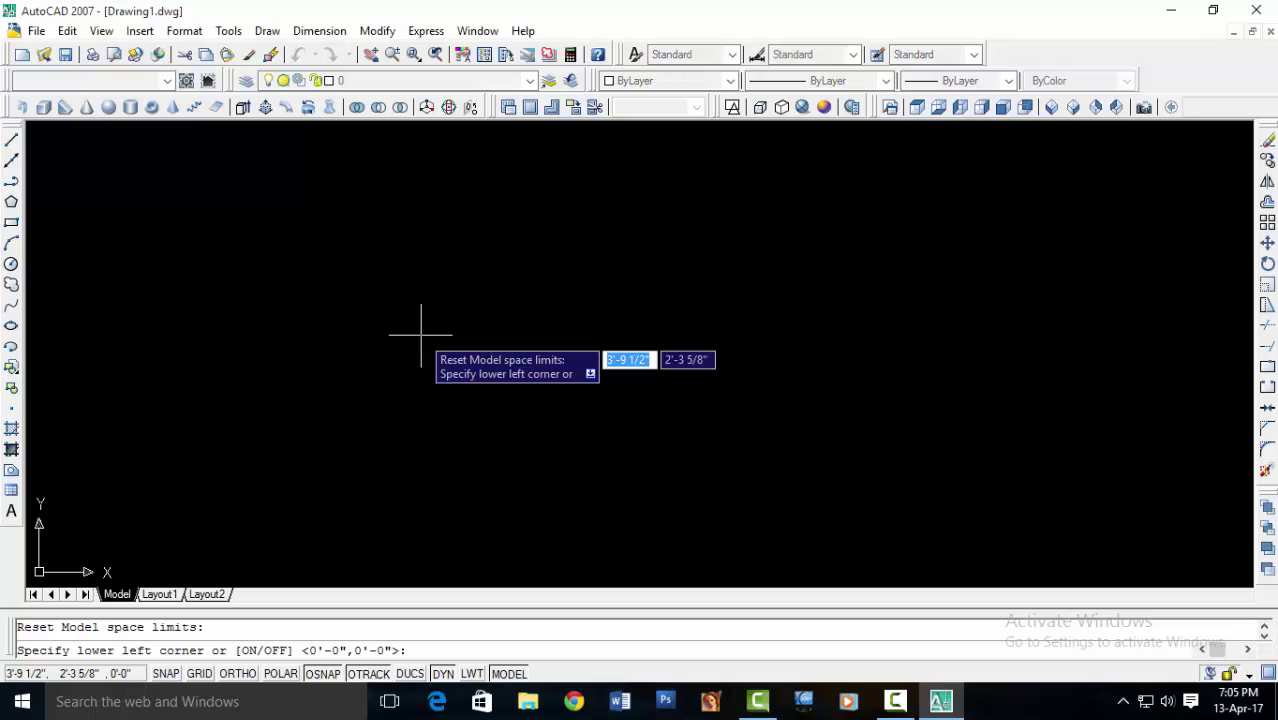
key("Return")
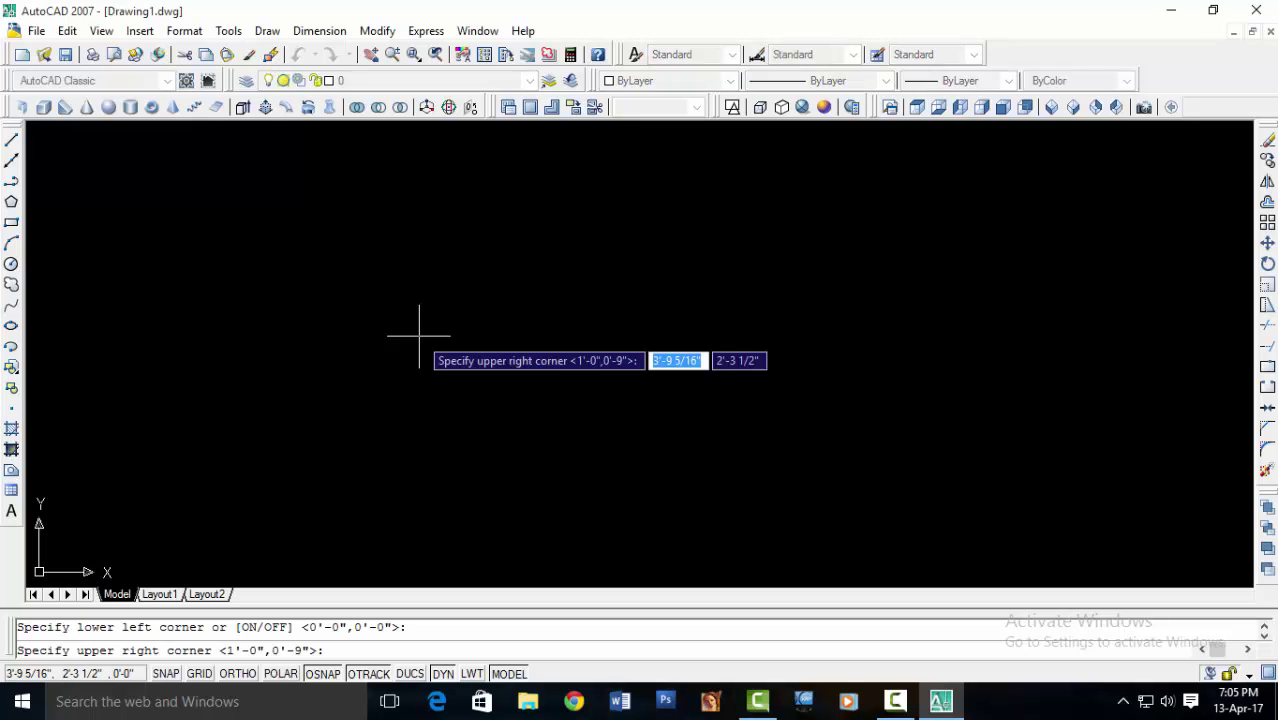
type("100")
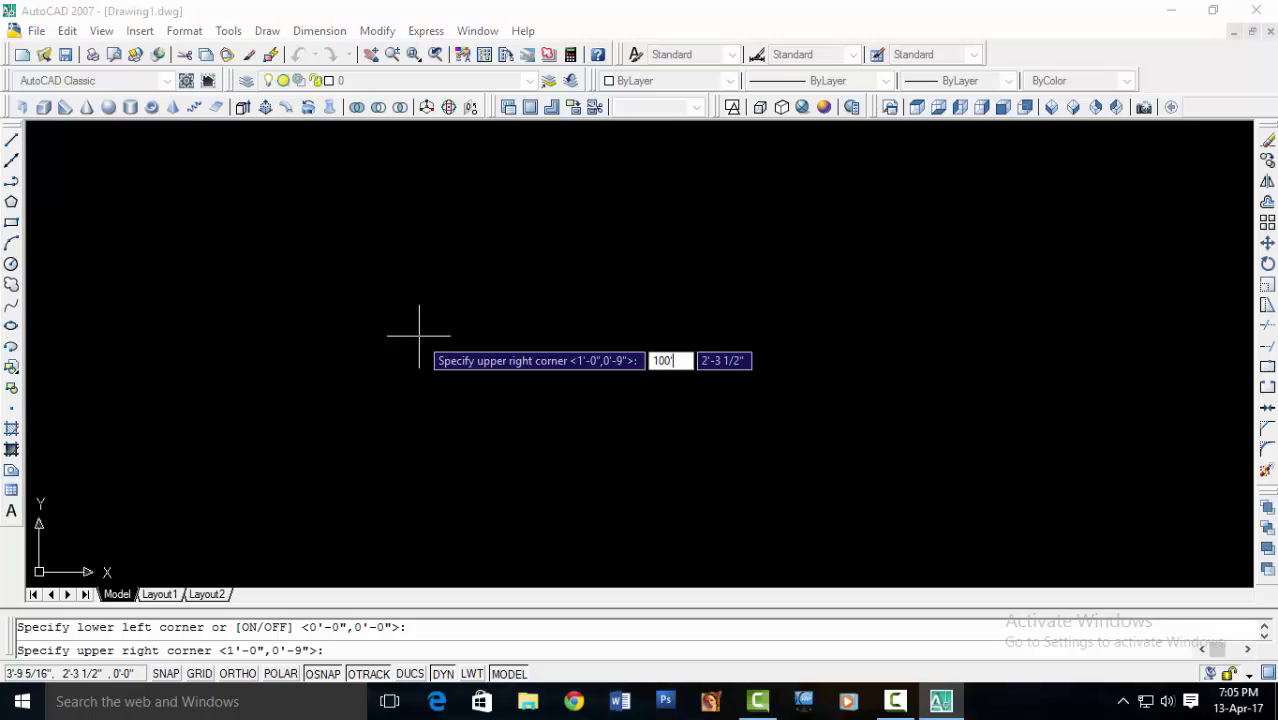
key("Tab")
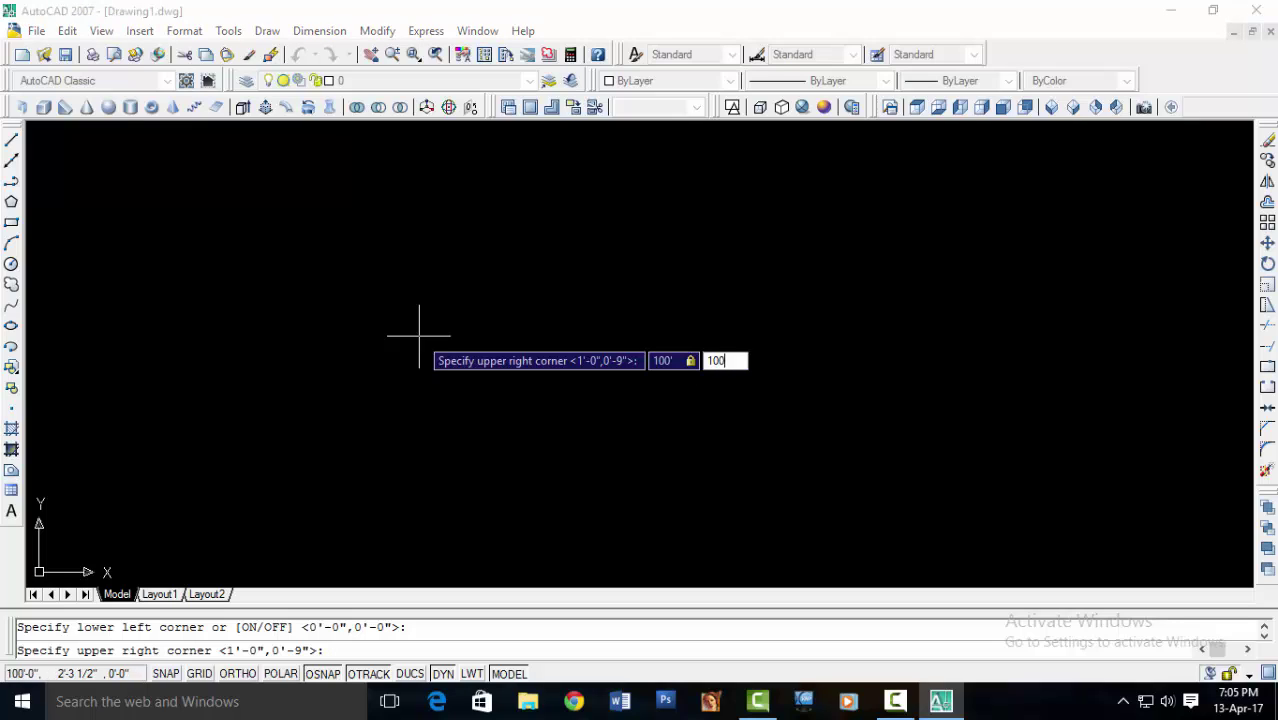
key("Return")
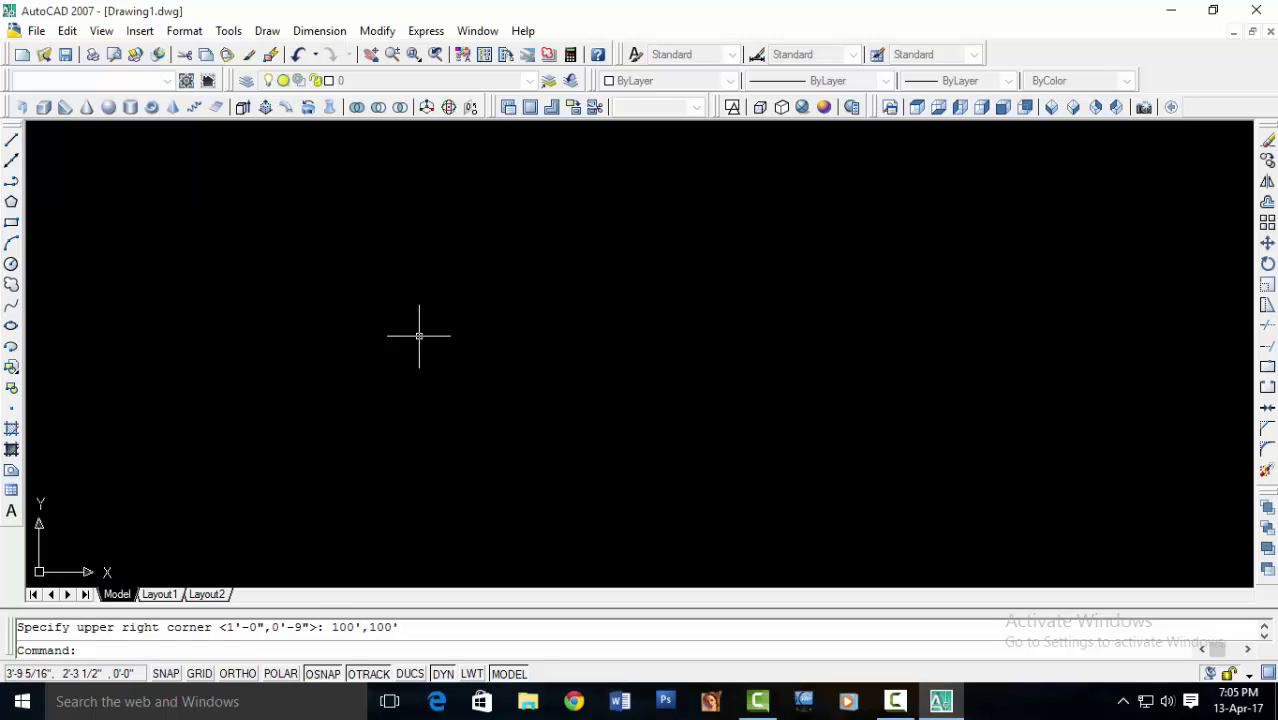
key("Delete")
type("rec")
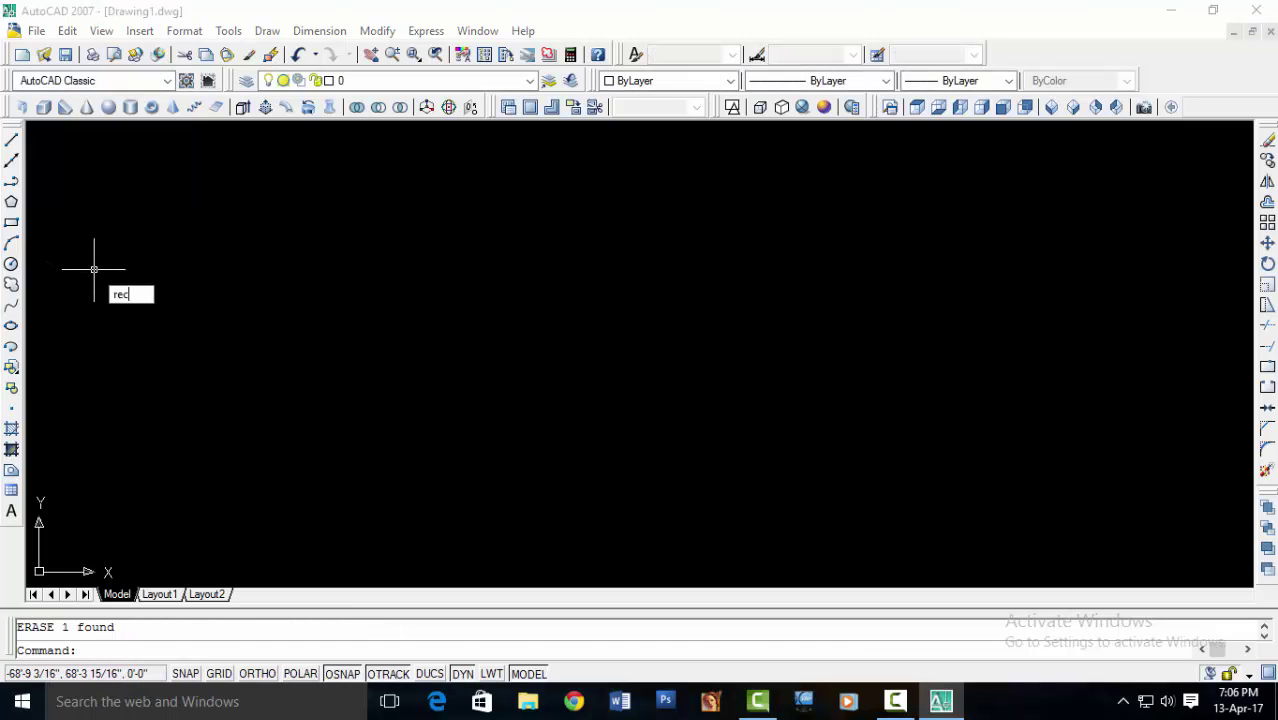
- Draw a 19-by-1 rectangle from a picked first corner
key("Return")
left_click(387, 267)
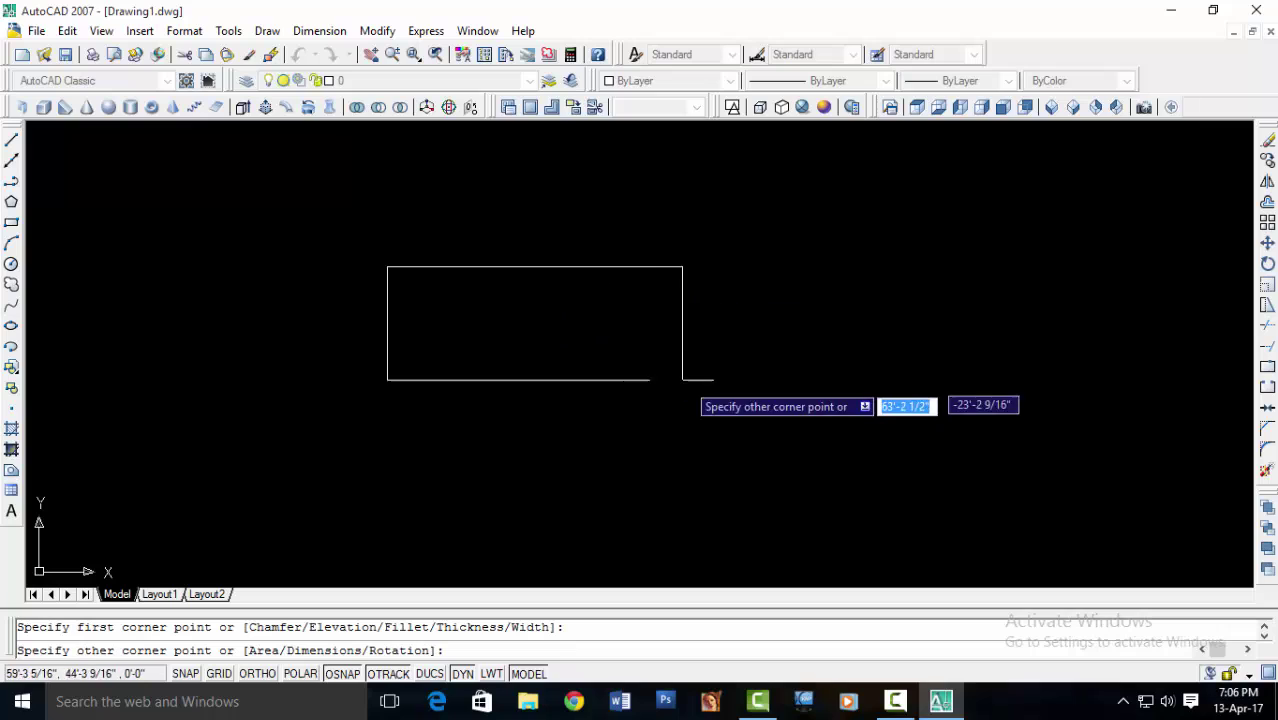
type("19")
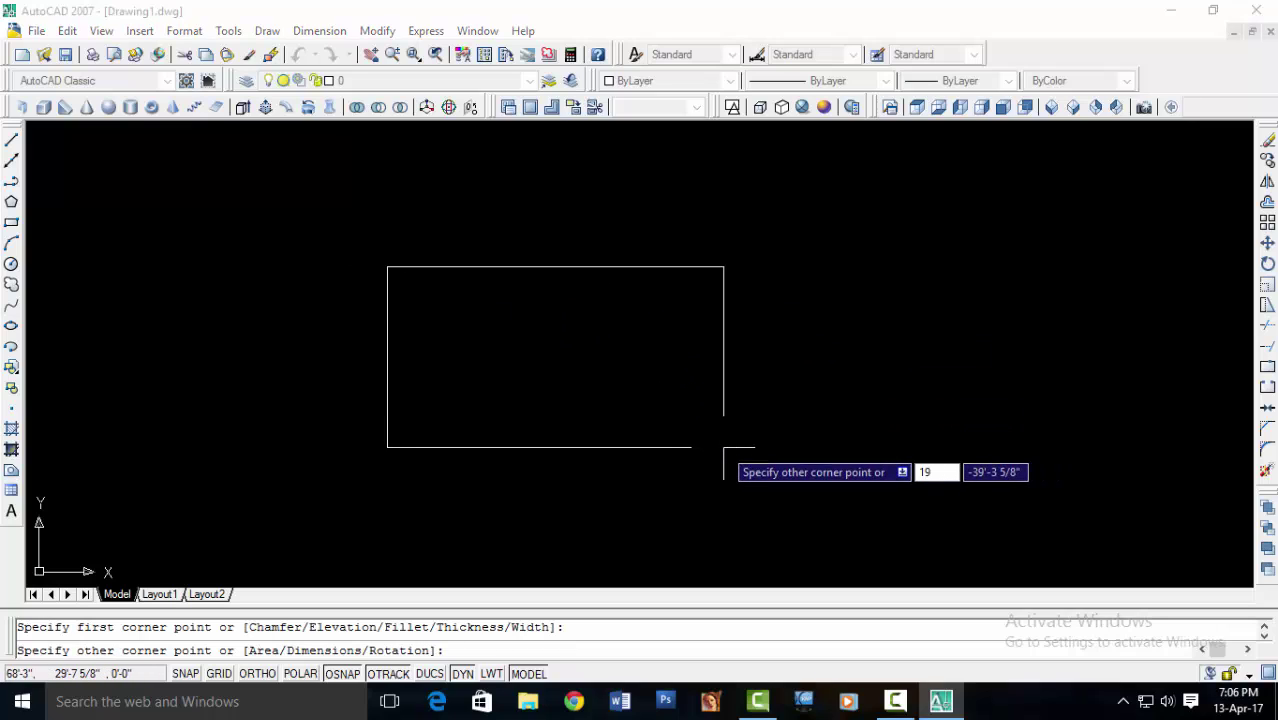
key("Tab")
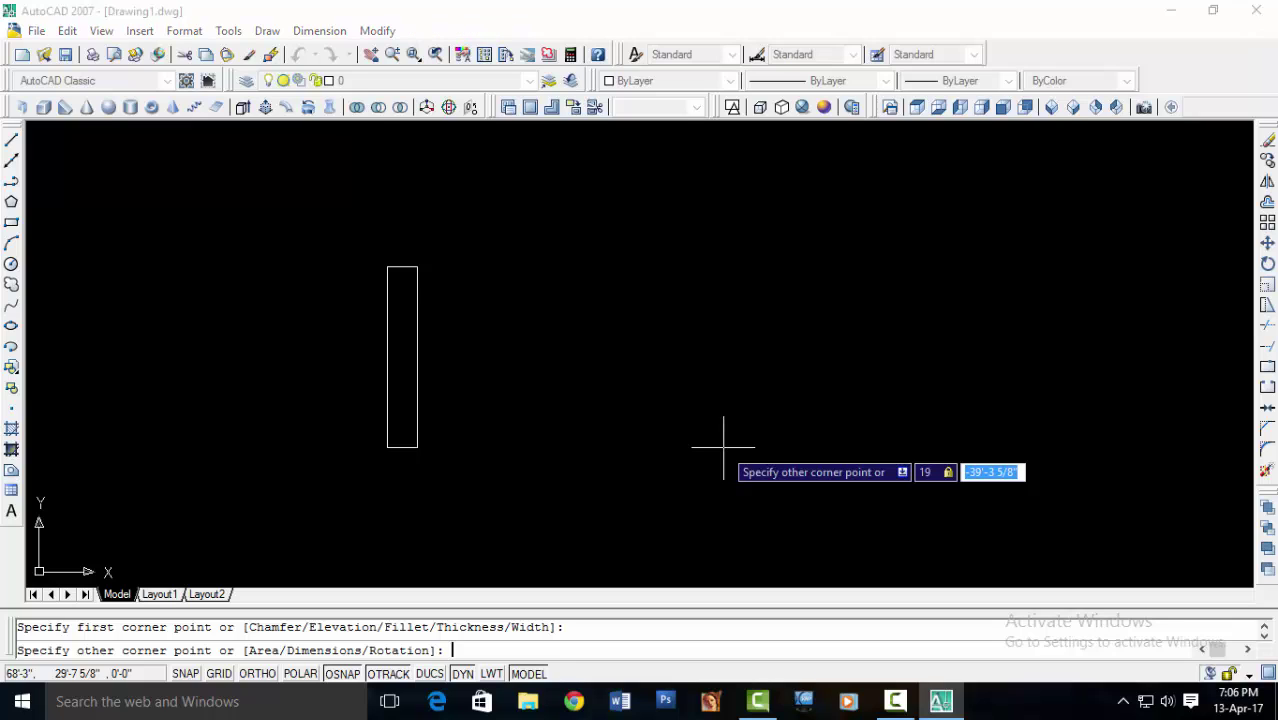
type("1")
key("Return")
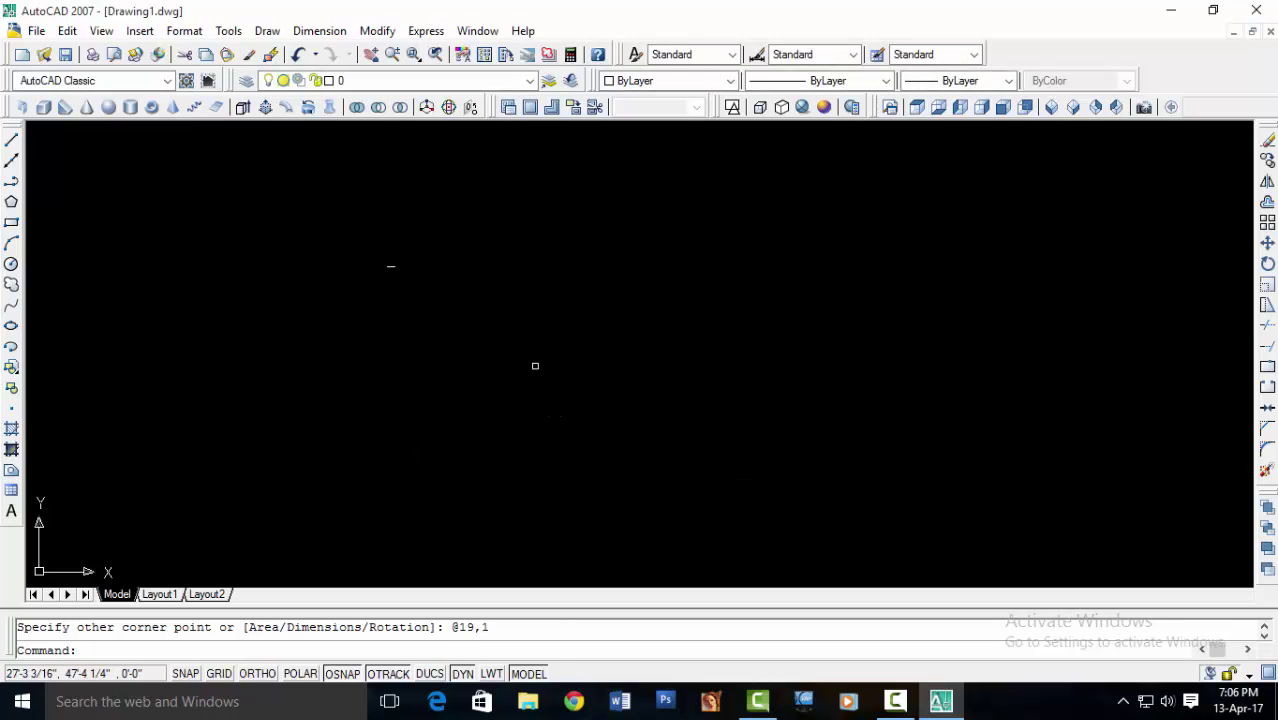
- Zoom and pan to the thin strip, then undock and redock the View toolbar
scroll(354, 257, "up", 5)
scroll(397, 265, "up", 3)
middle_click_drag(397, 265, 872, 323)
scroll(773, 300, "up", 5)
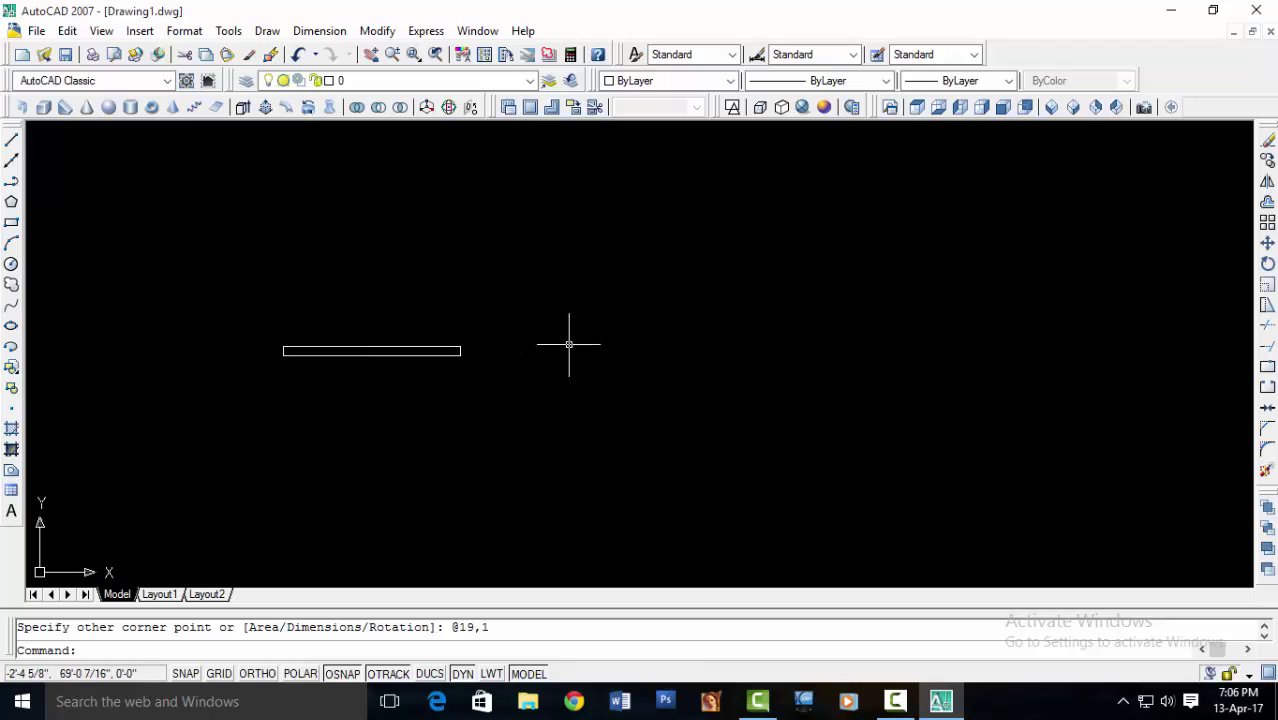
middle_click_drag(402, 368, 793, 365)
scroll(485, 351, "up", 6)
scroll(793, 365, "up", 1)
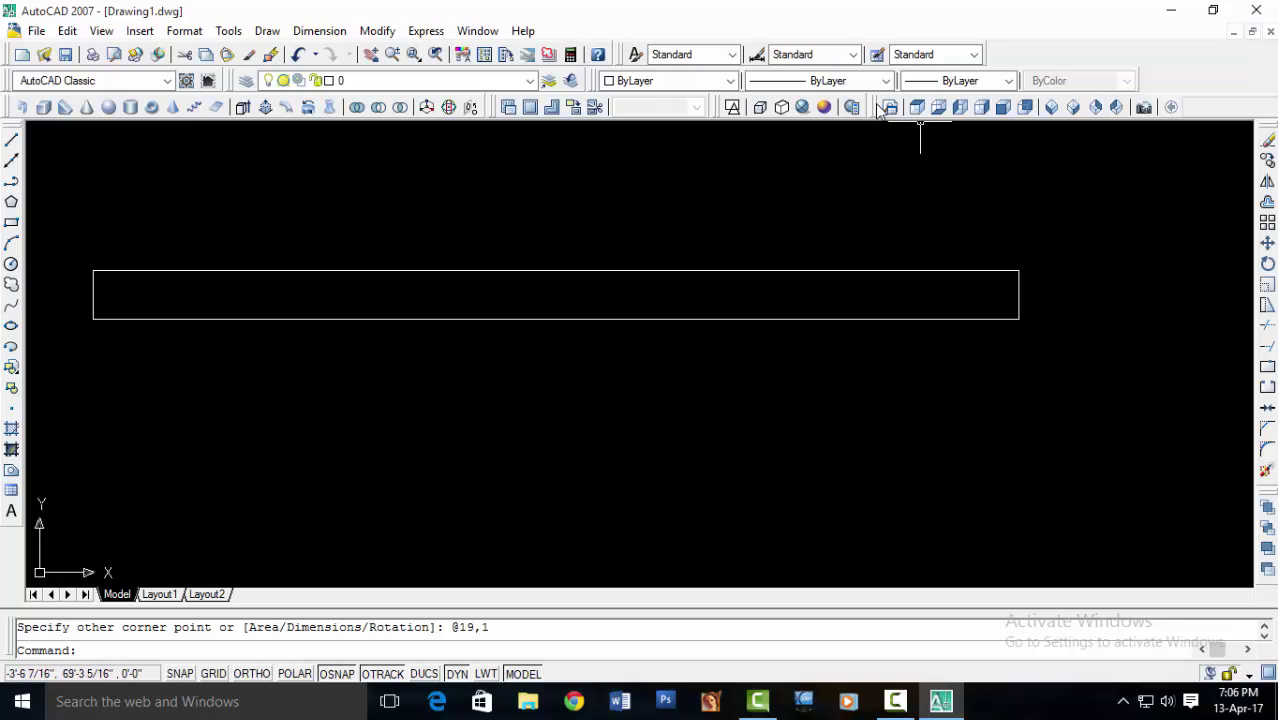
left_click_drag(880, 110, 851, 169)
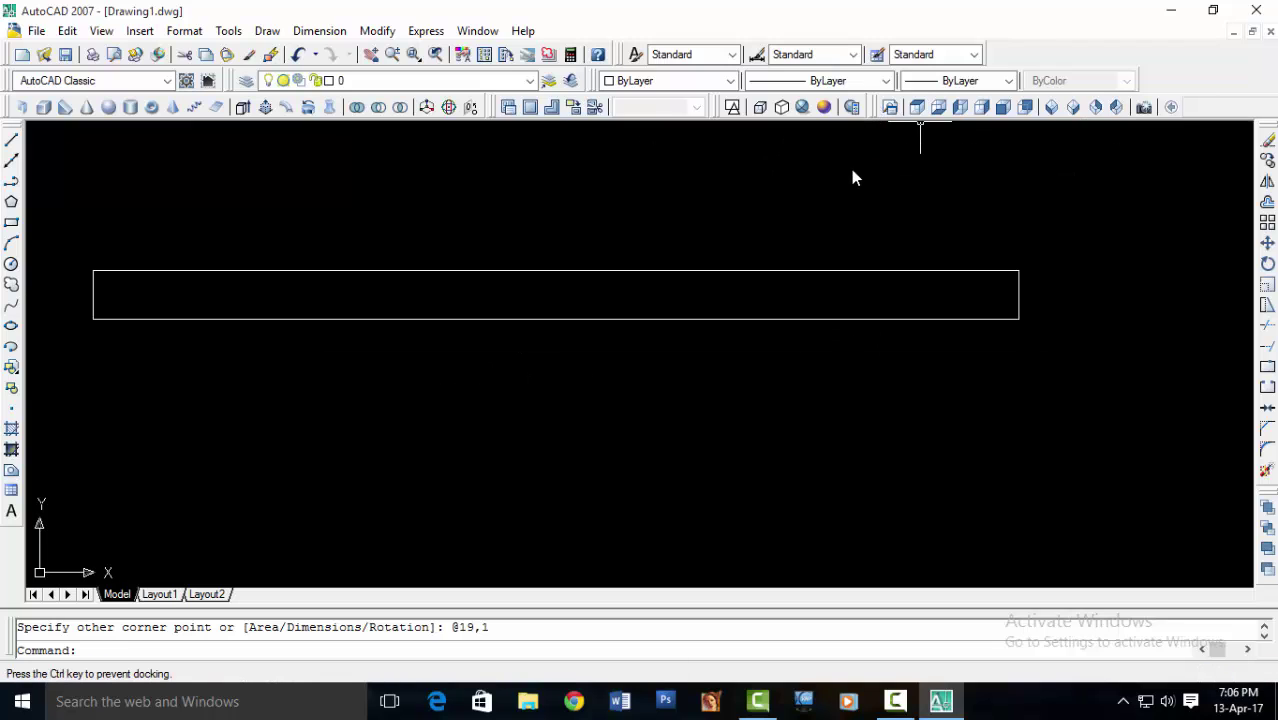
left_click_drag(679, 143, 893, 112)
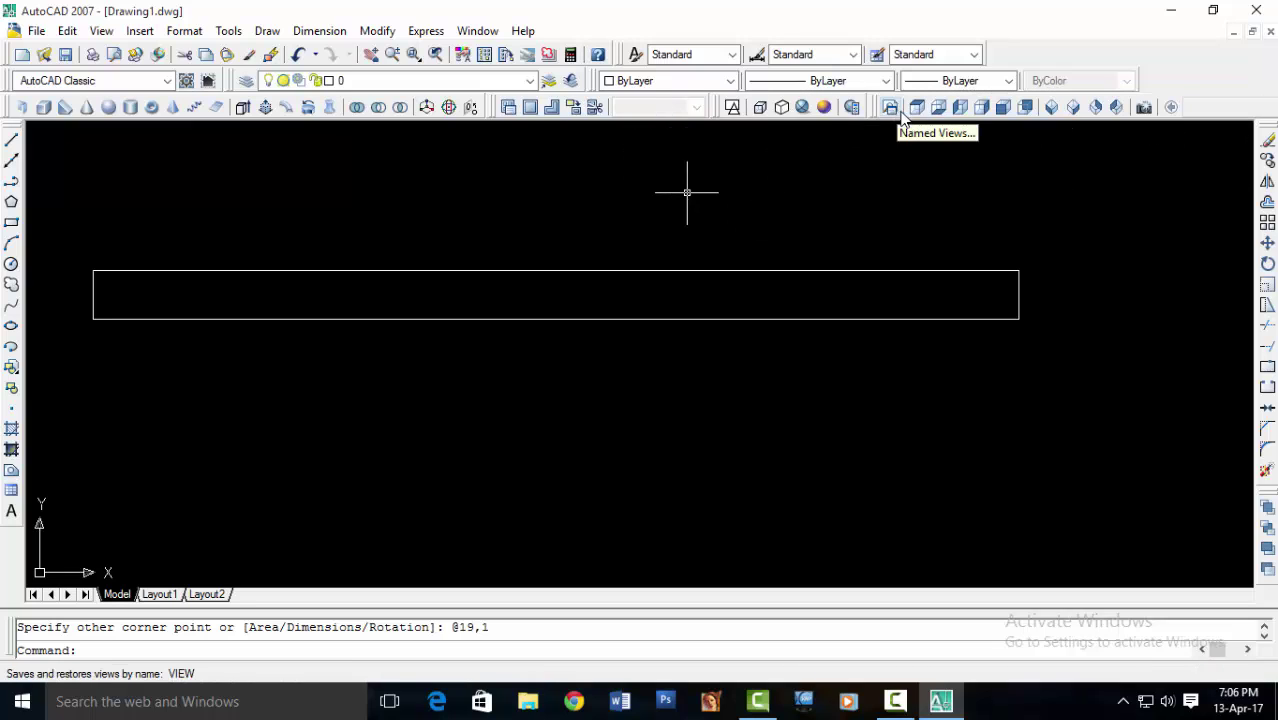
- Show the strip in SW Isometric view, framed in the drawing, and type the EX alias
left_click(1051, 107)
scroll(782, 374, "down", 2)
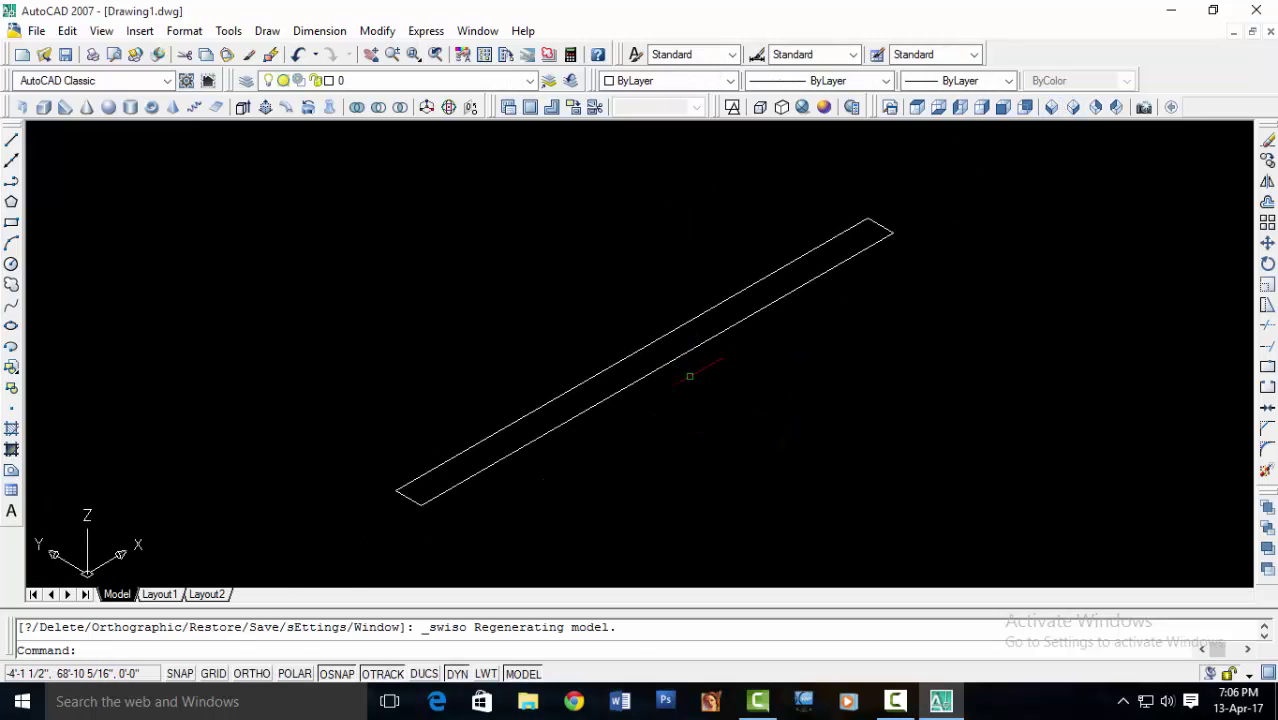
scroll(688, 374, "down", 2)
scroll(719, 385, "up", 3)
middle_click_drag(719, 385, 691, 352)
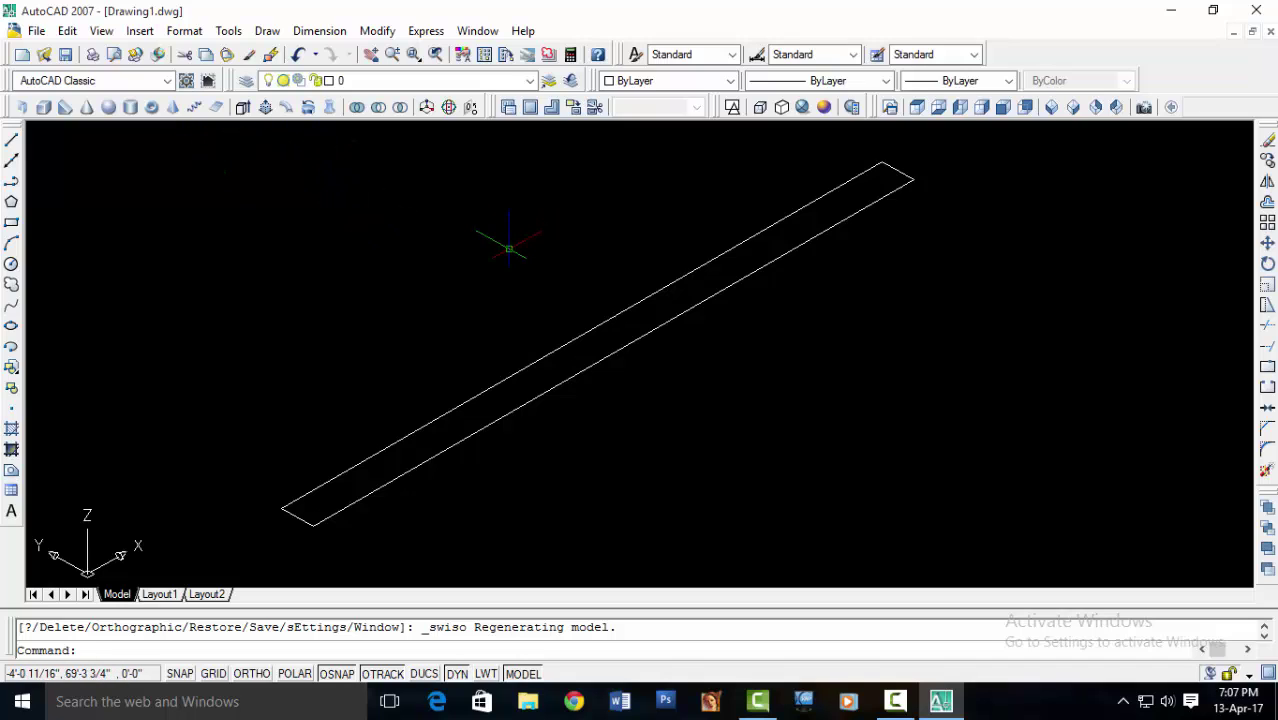
type("extrude")
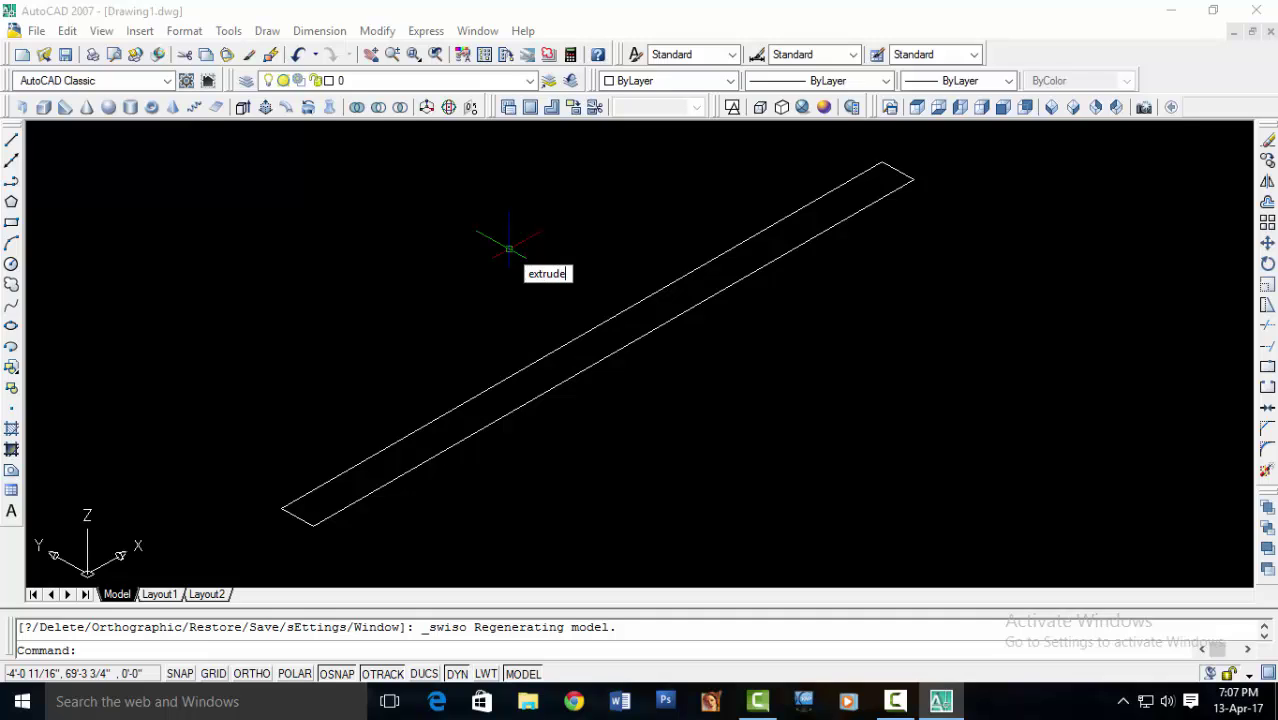
- Extrude the 19-by-1 strip to a height of 10 and orbit to view the slab
key("Return")
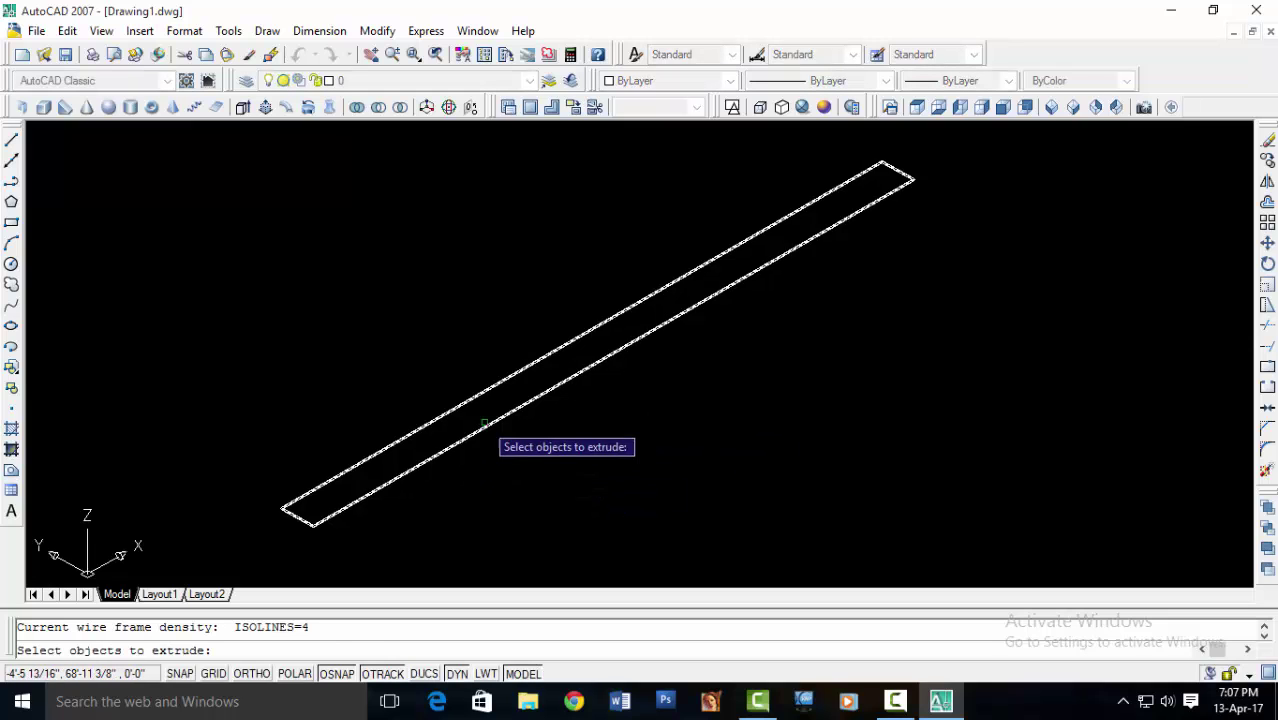
left_click(503, 418)
left_click(502, 412)
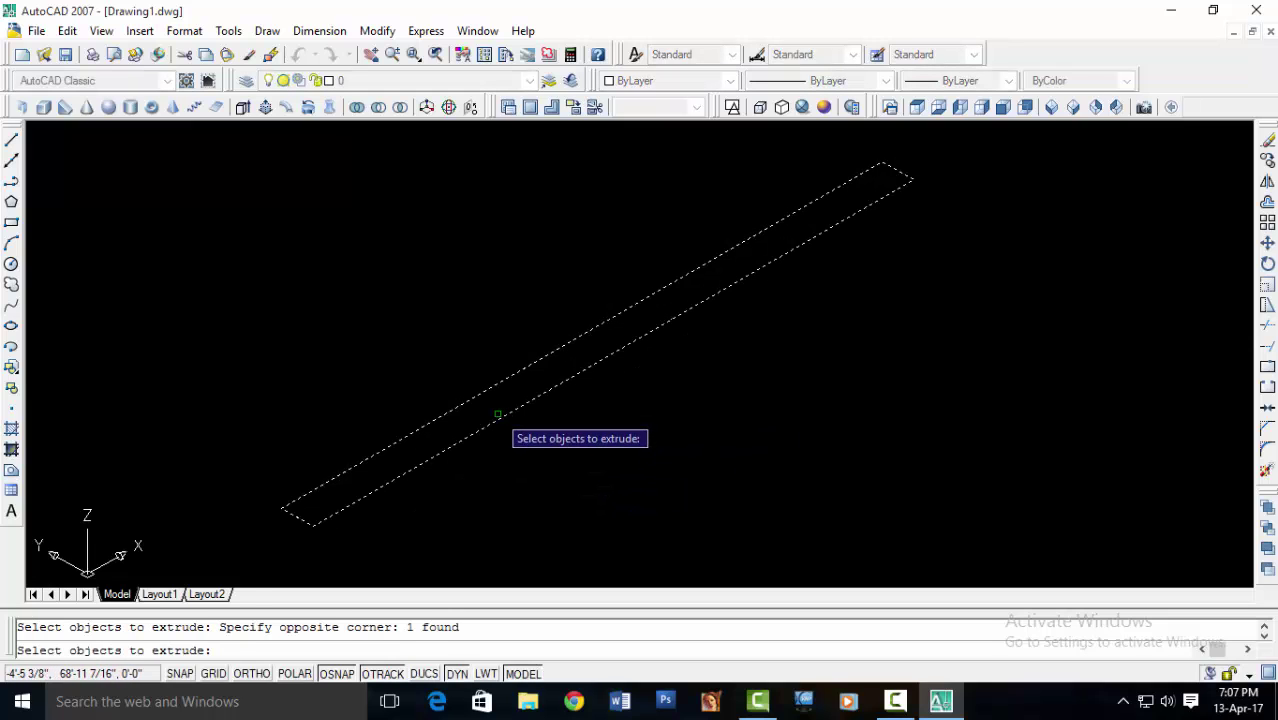
key("Return")
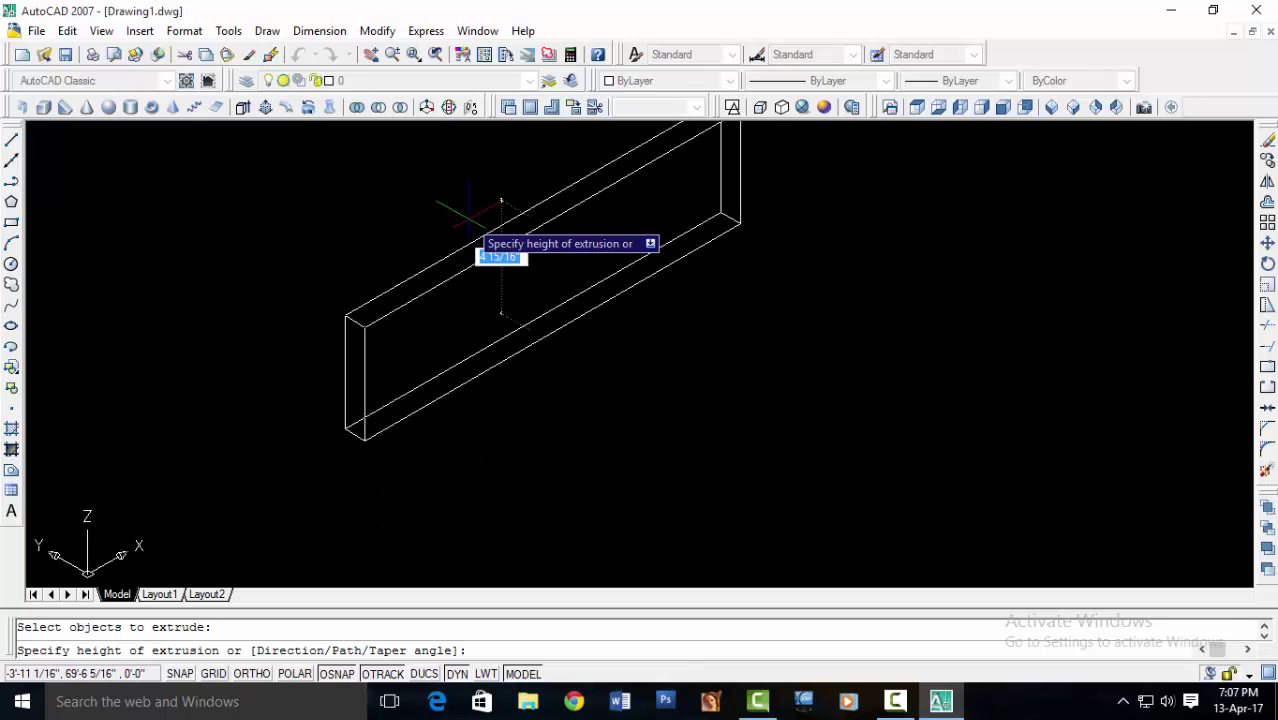
type("1")
key("Return")
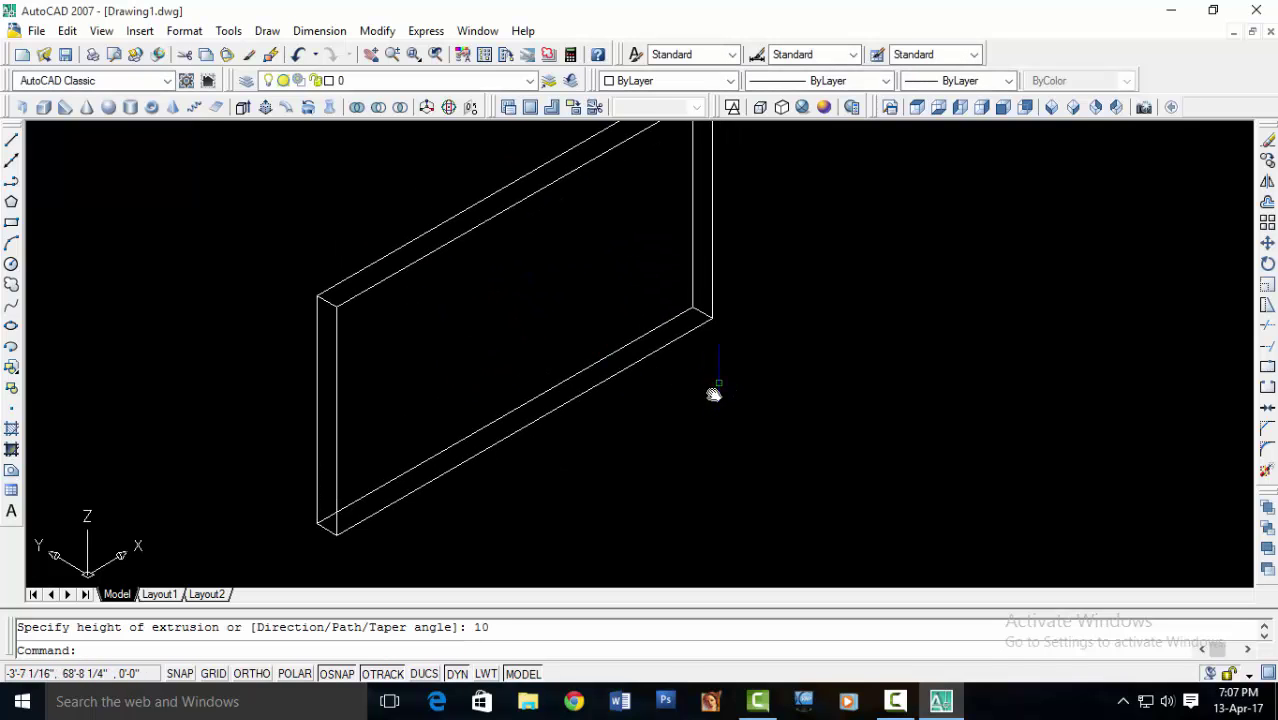
scroll(700, 388, "down", 3)
scroll(550, 323, "up", 2)
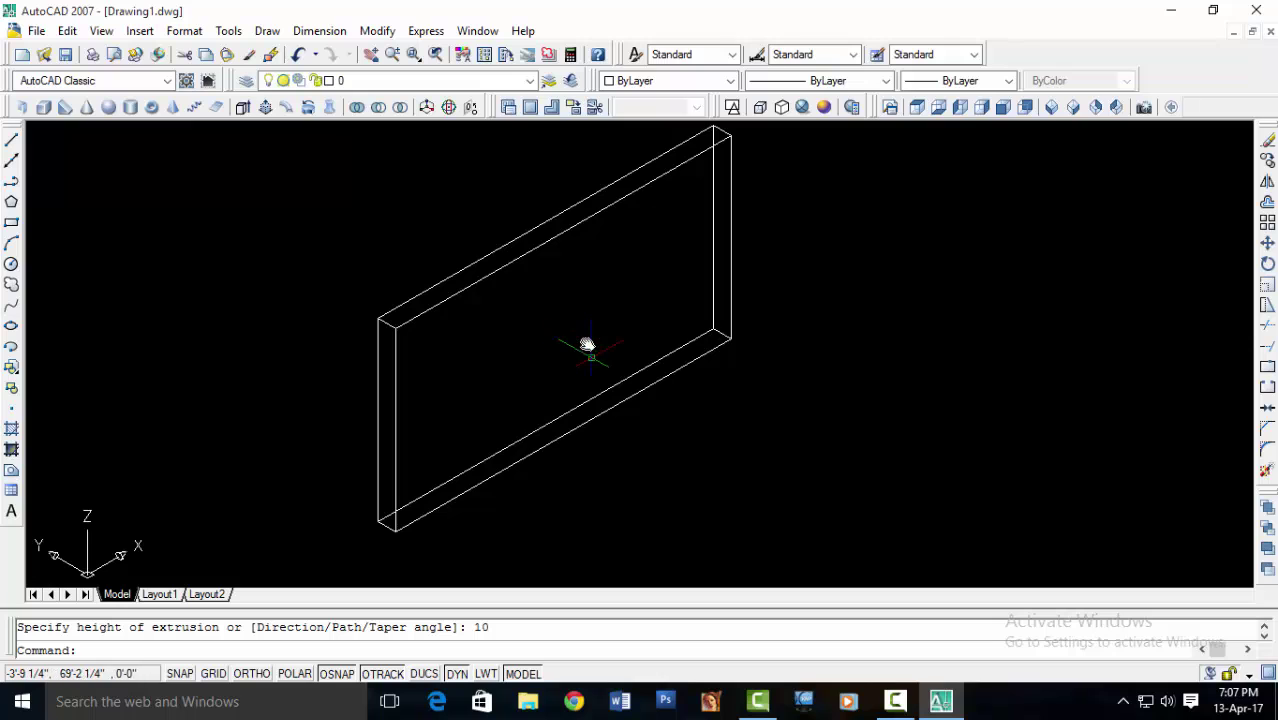
mouse_move(559, 405)
middle_mouse_down("shift")
mouse_move(477, 373)
mouse_move(605, 348)
mouse_move(593, 374)
mouse_move(686, 248)
middle_mouse_up("shift")
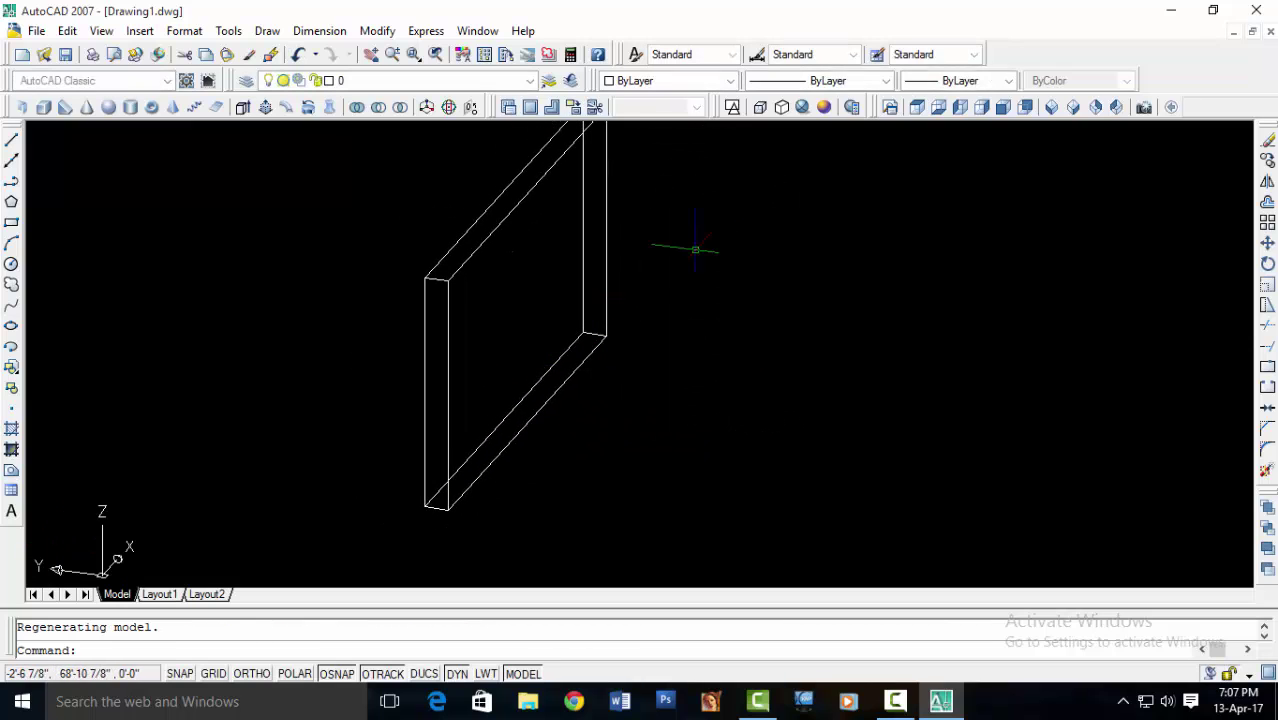
- In Top view, draw an 8-by-6 rectangle beside the panel
left_click(916, 108)
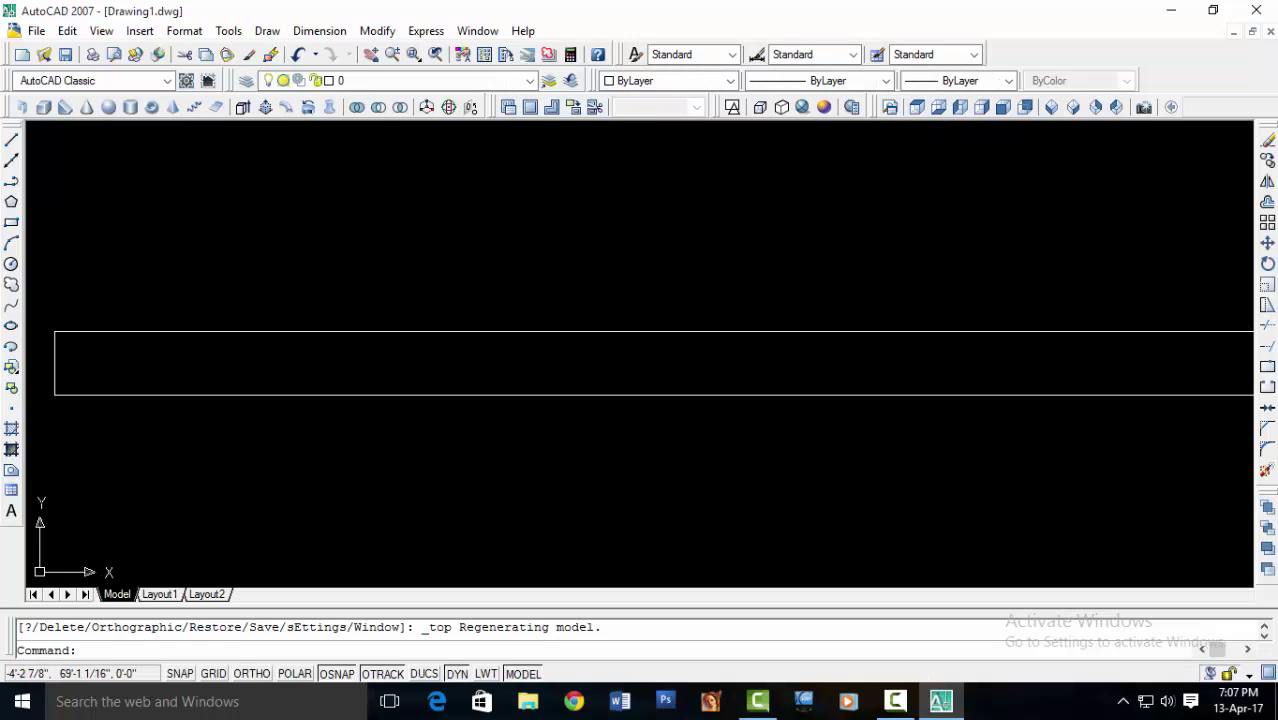
scroll(643, 307, "down", 4)
scroll(642, 307, "up", 1)
middle_click_drag(571, 314, 581, 296)
scroll(571, 274, "up", 1)
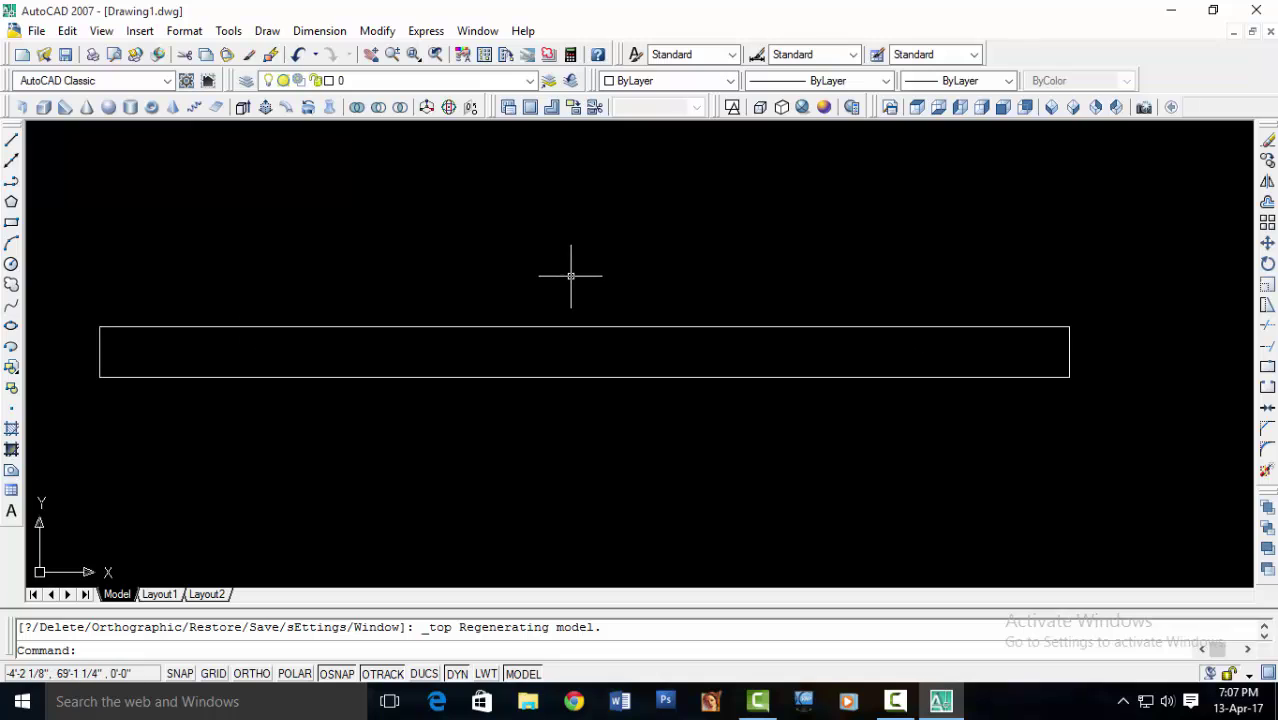
left_click(12, 225)
left_click(410, 226)
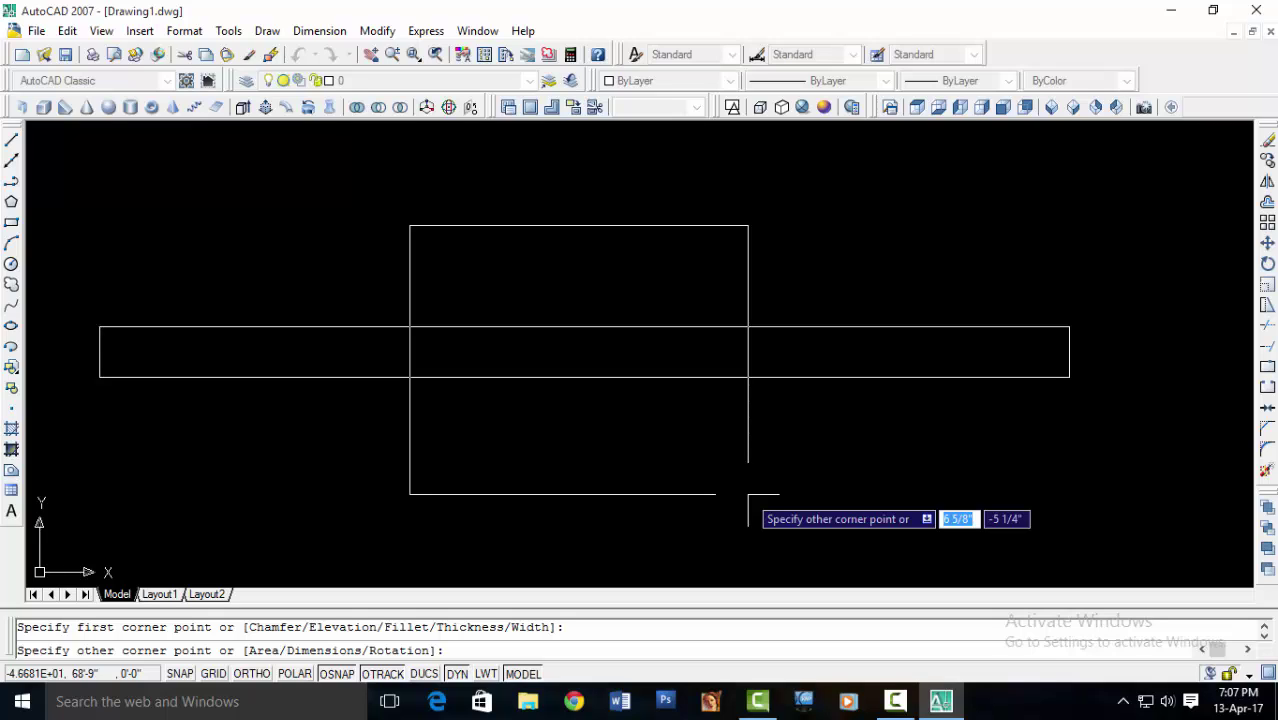
type("8")
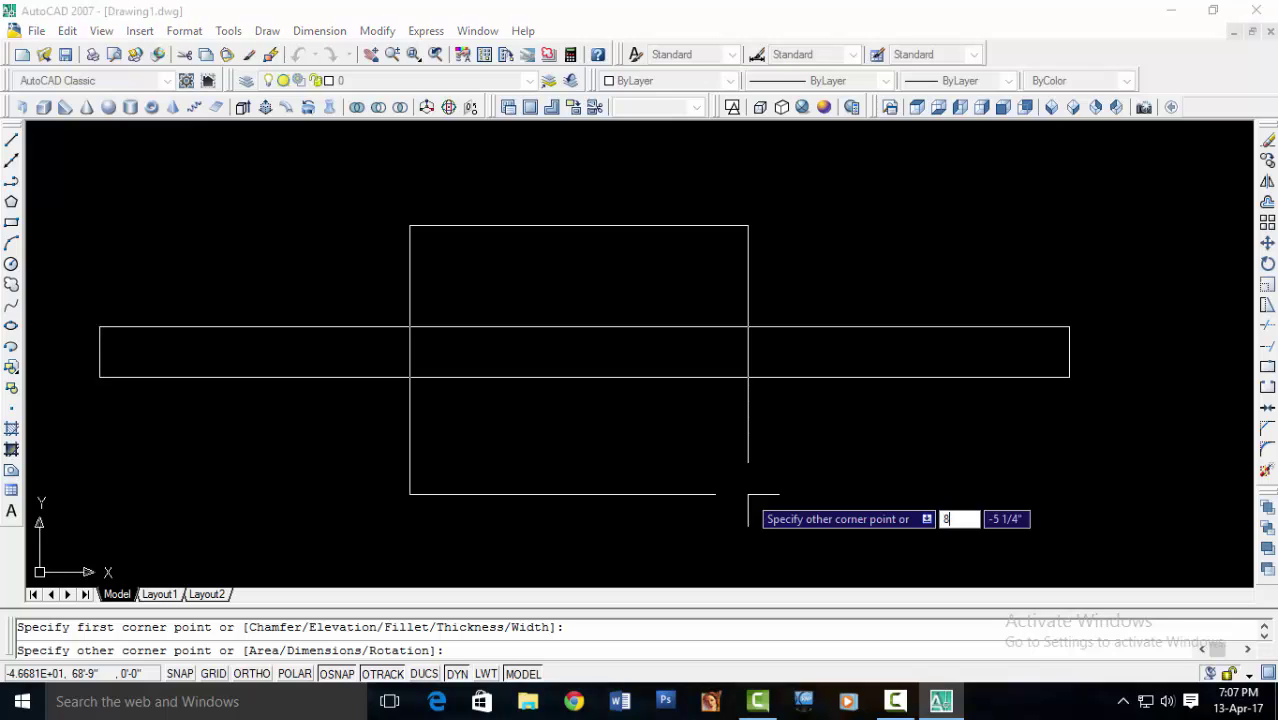
key("Tab")
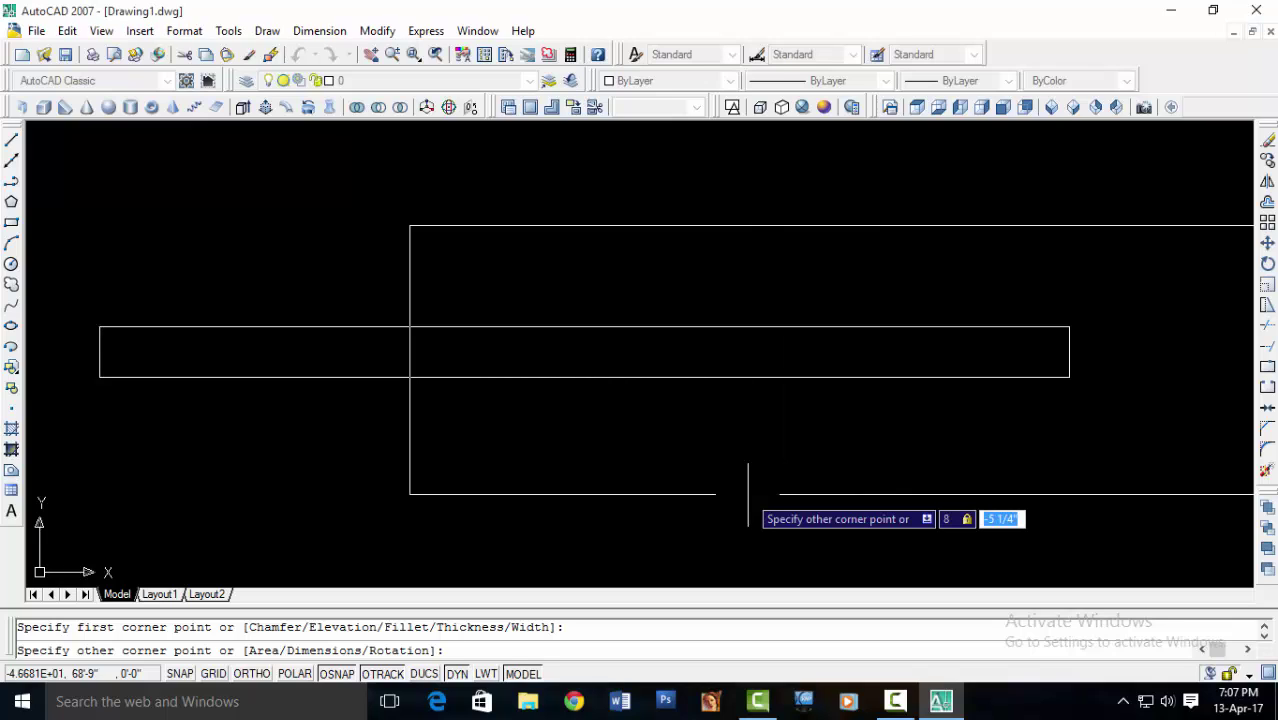
type("6")
key("Return")
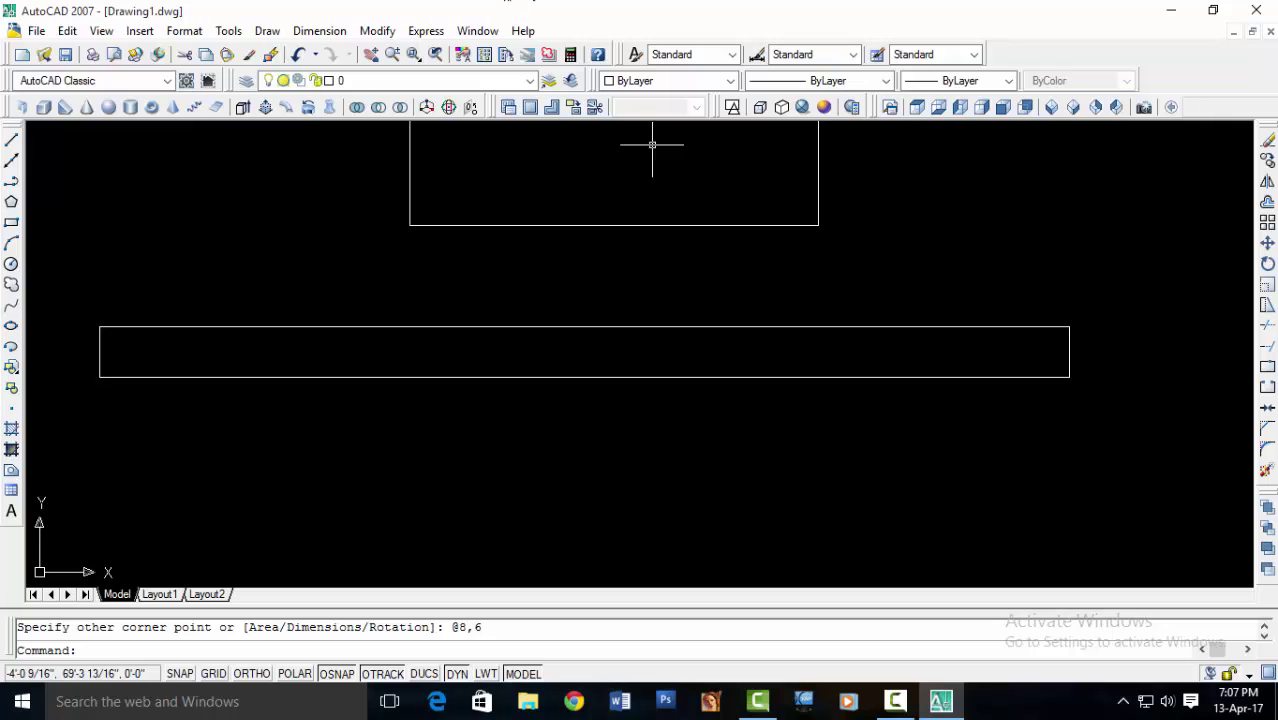
- Frame both rectangles, select the new one, then clear the selection
scroll(614, 243, "down", 4)
mouse_move(614, 243)
middle_mouse_down()
mouse_move(579, 285)
mouse_move(488, 337)
middle_mouse_up()
left_click(669, 221)
left_click(371, 252)
key("Escape")
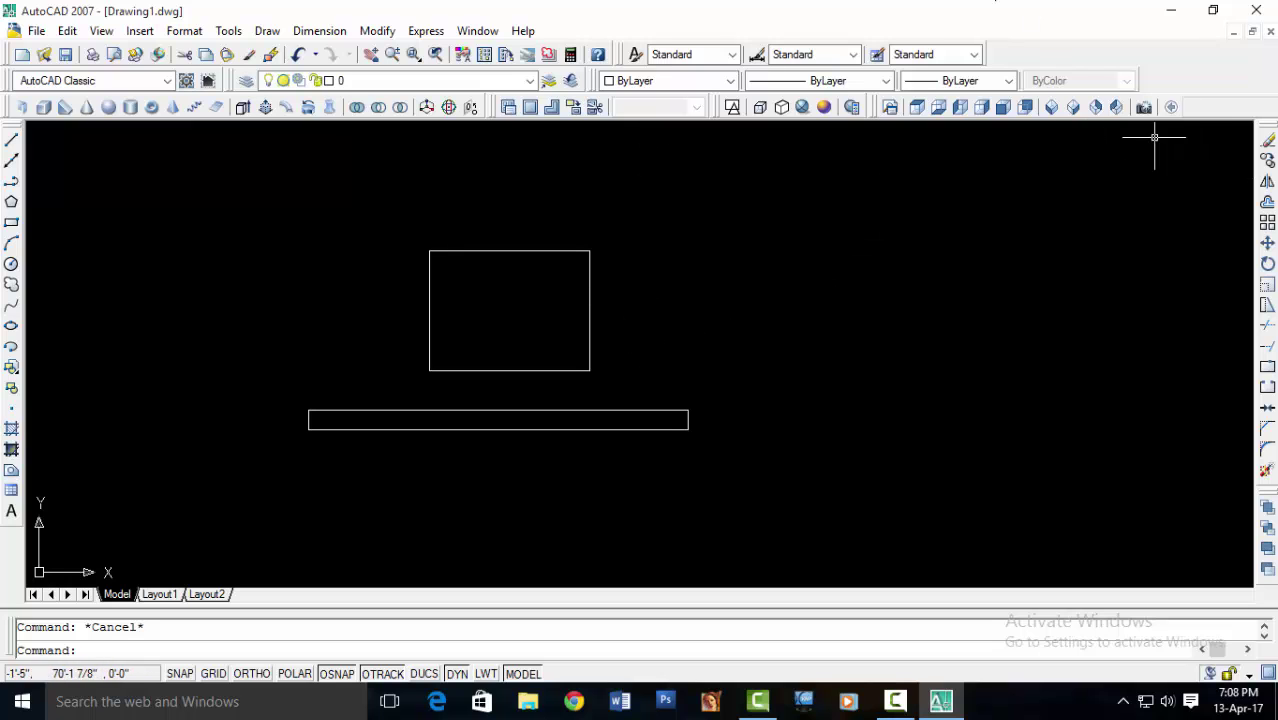
- Orbit from plan into a 3D view of the panel and rectangle
middle_click_drag(633, 382, 666, 283, "shift")
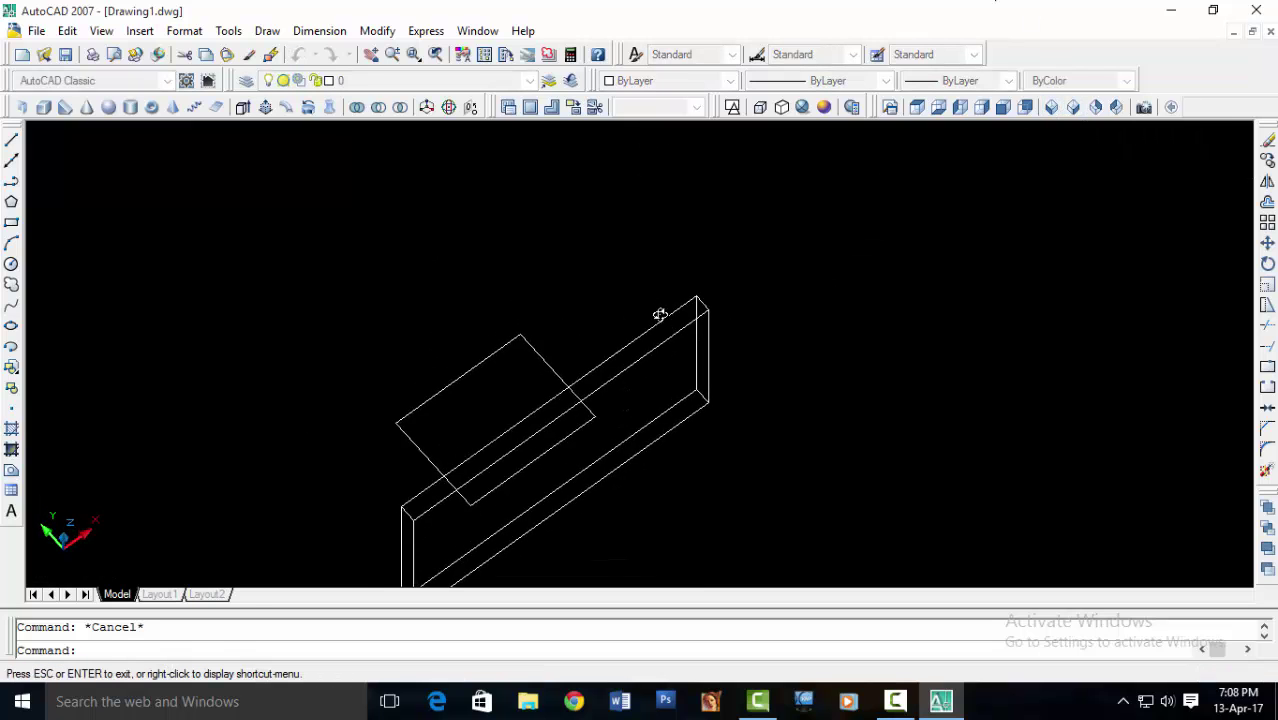
mouse_move(551, 469)
middle_mouse_down("shift")
mouse_move(461, 427)
mouse_move(499, 448)
mouse_move(499, 414)
middle_mouse_up("shift")
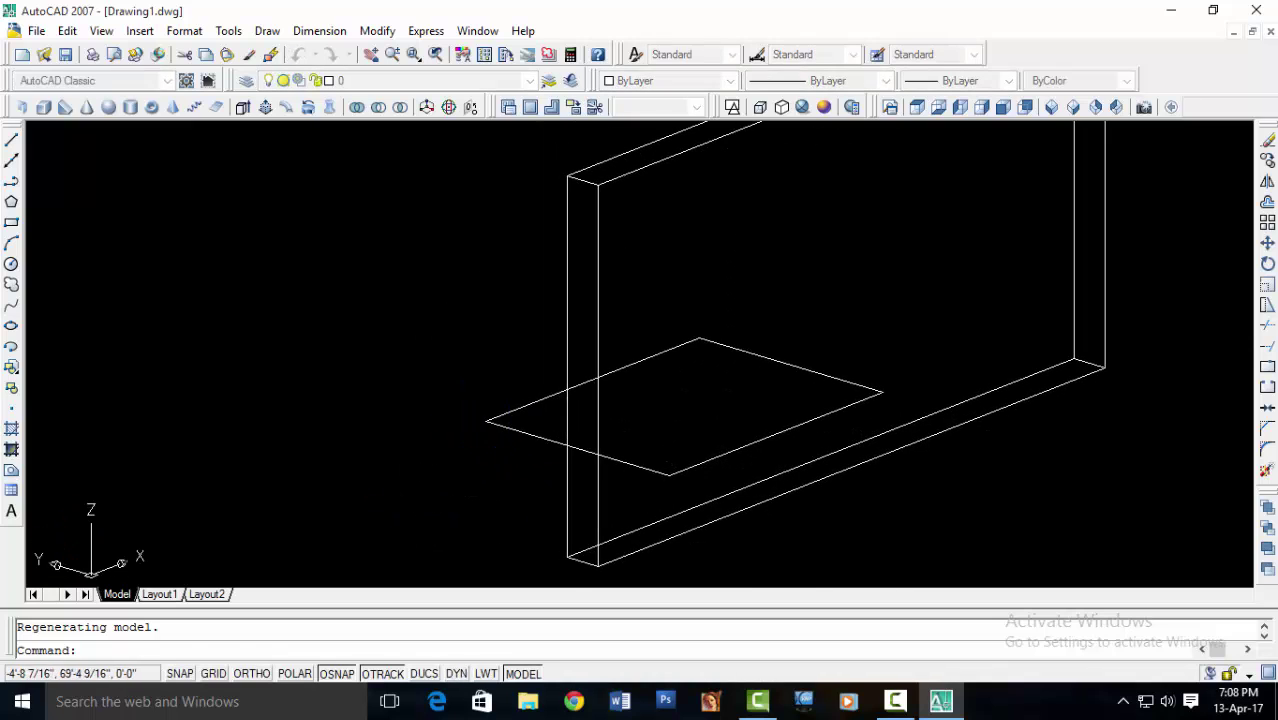
left_click(520, 446)
key("Escape")
key("Escape")
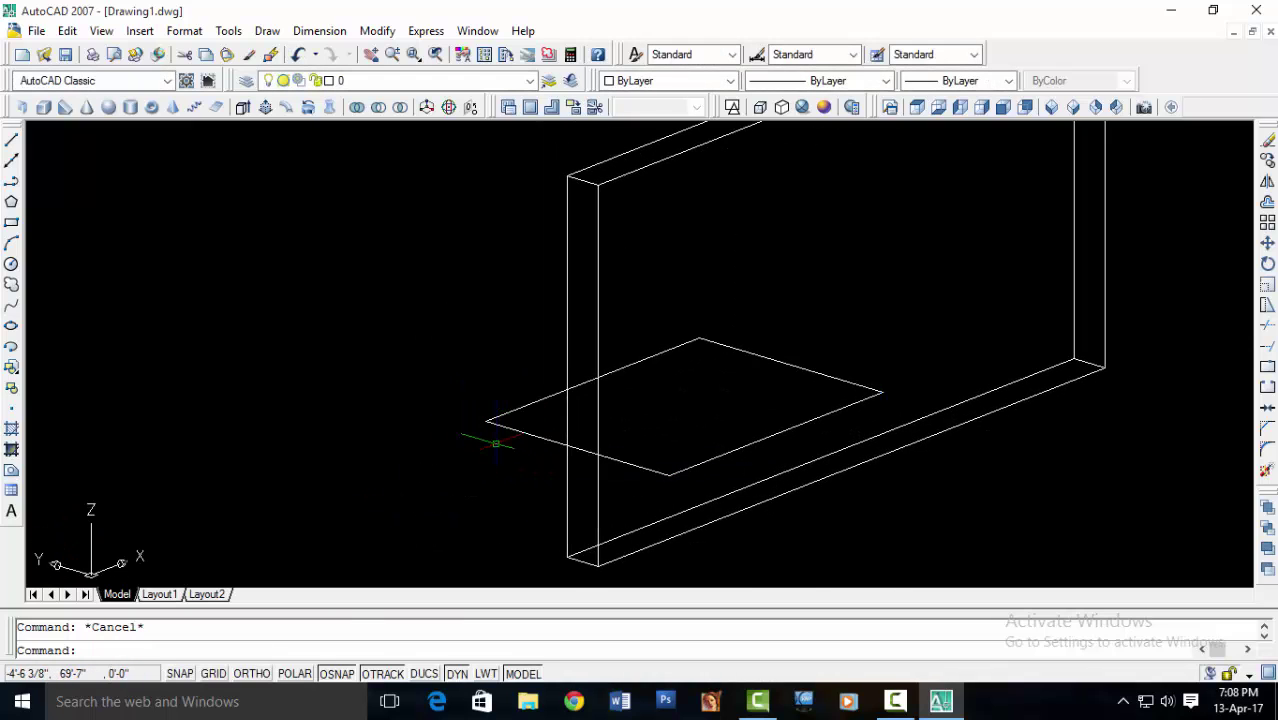
- Extrude the 8-by-6 rectangle to a height of .2 with EXT and inspect it
type("e")
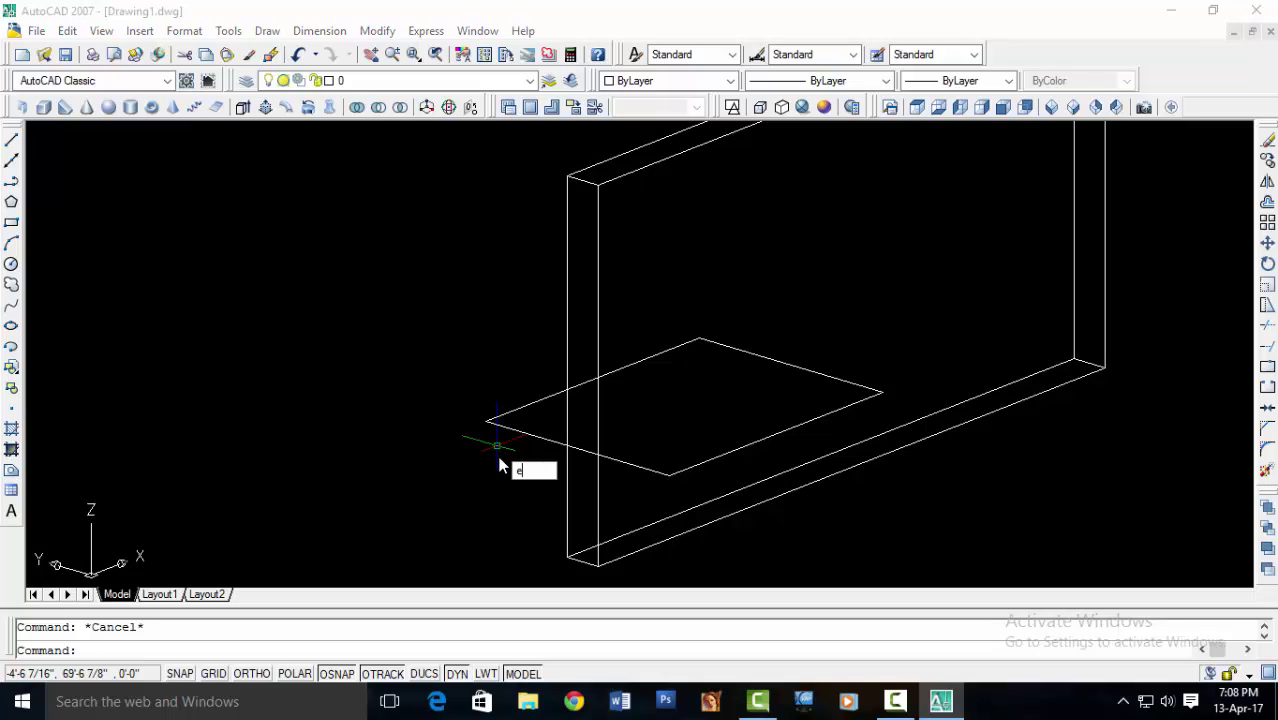
type("xtrude")
key("Return")
left_click(527, 432)
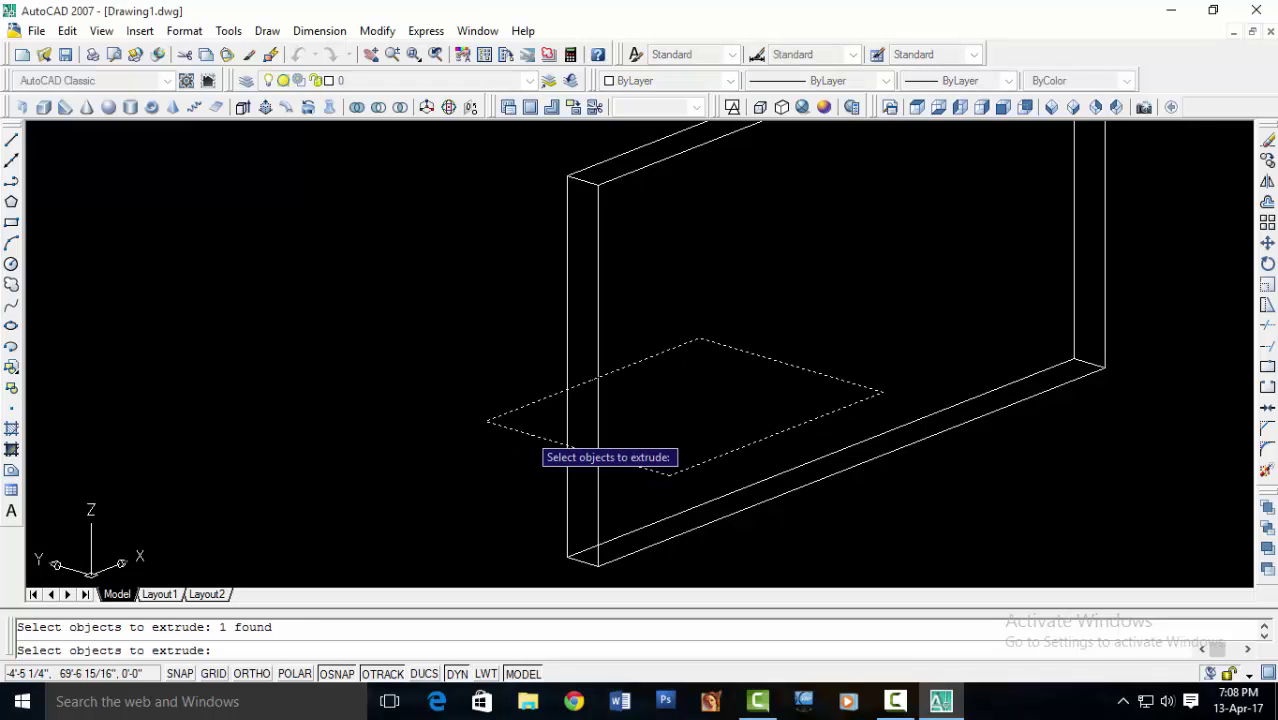
key("Return")
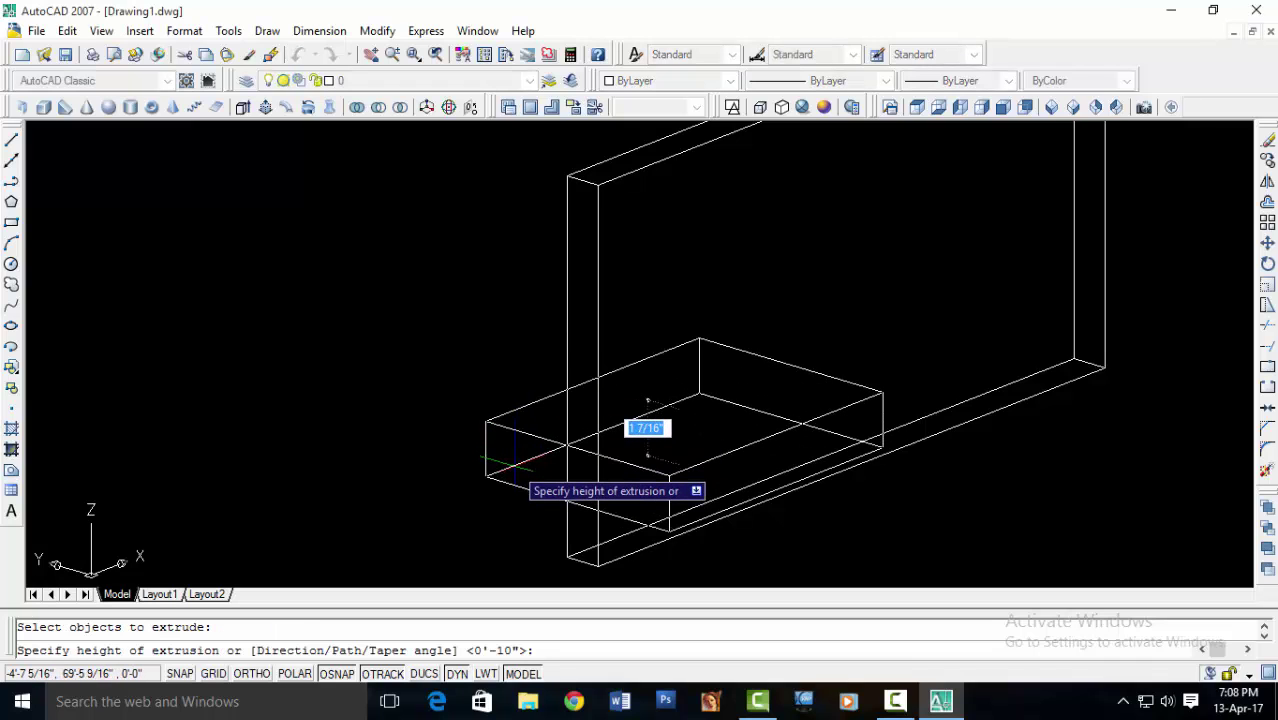
key("BackSpace")
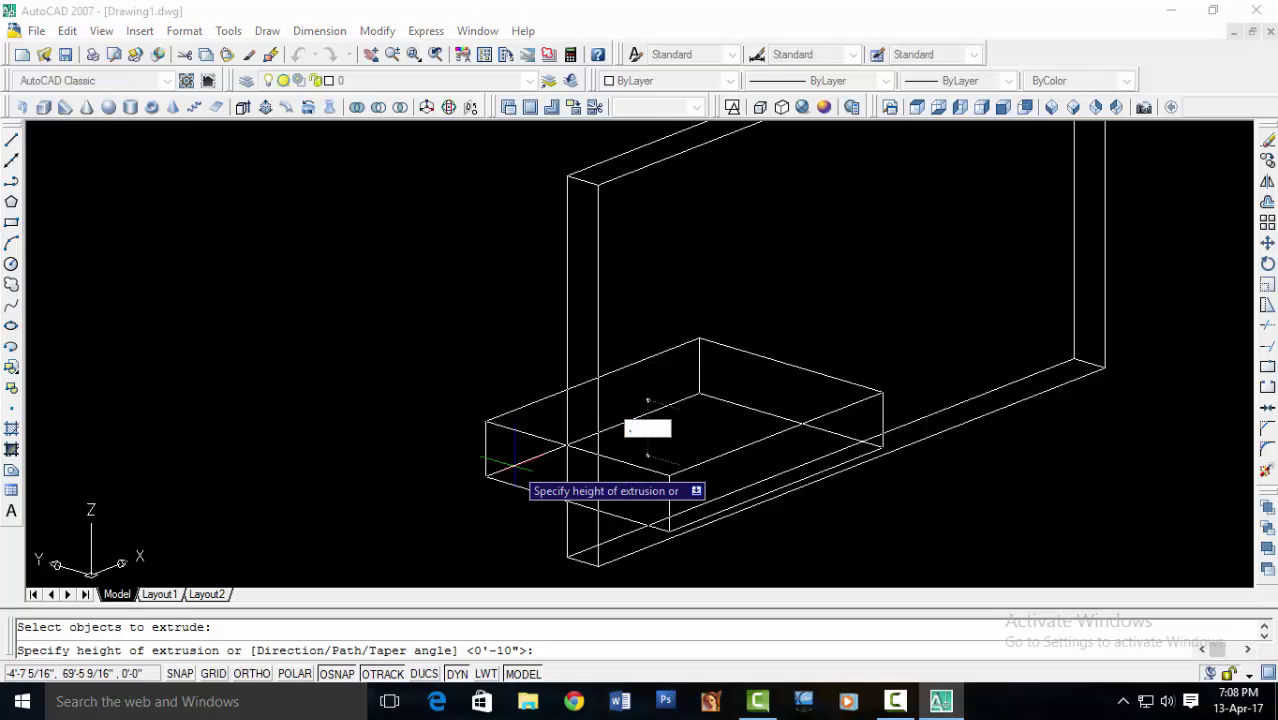
type("2")
key("Return")
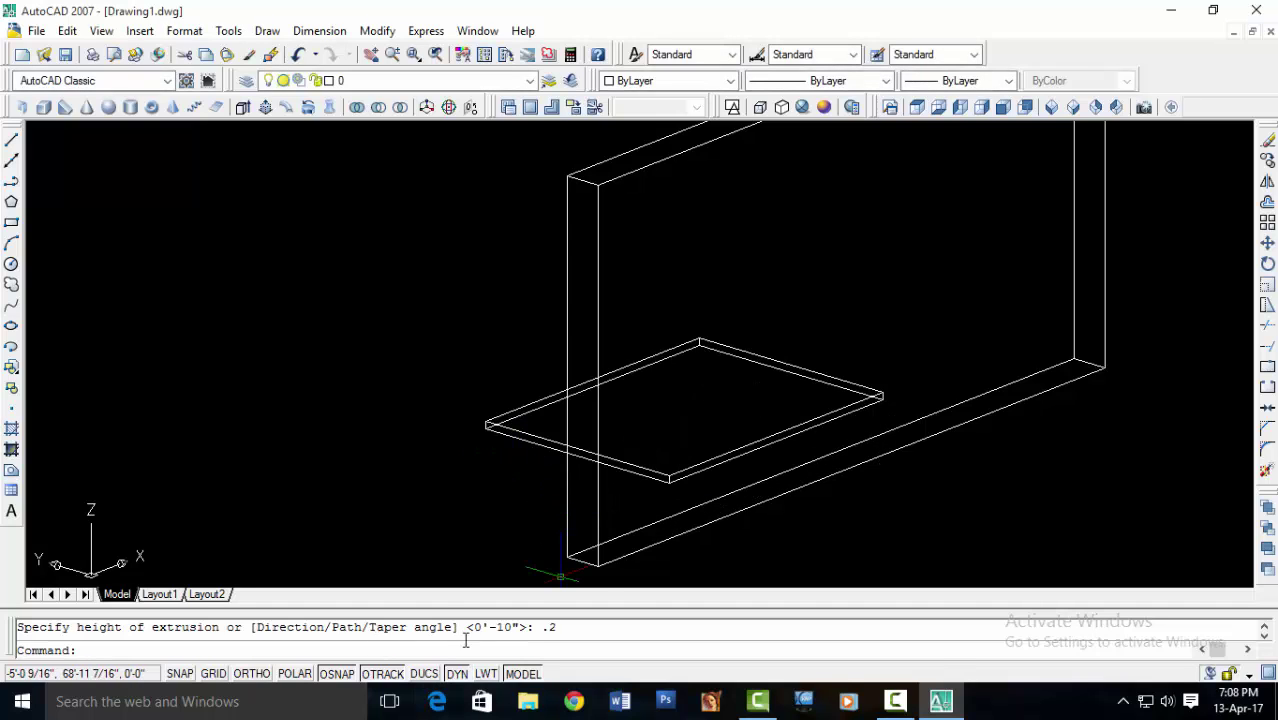
mouse_move(343, 465)
middle_mouse_down("shift")
mouse_move(468, 481)
mouse_move(368, 462)
middle_mouse_up("shift")
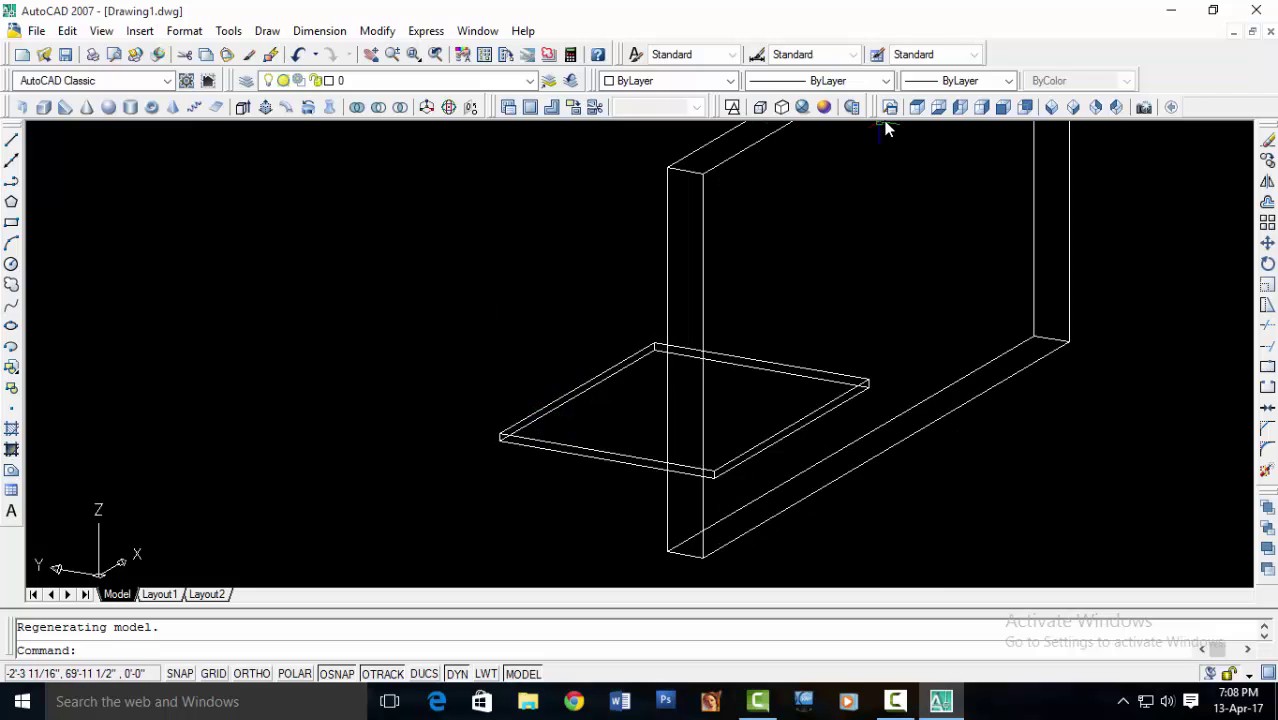
- In Top view, move the slab from its edge midpoint onto the panel's midpoint
left_click(918, 108)
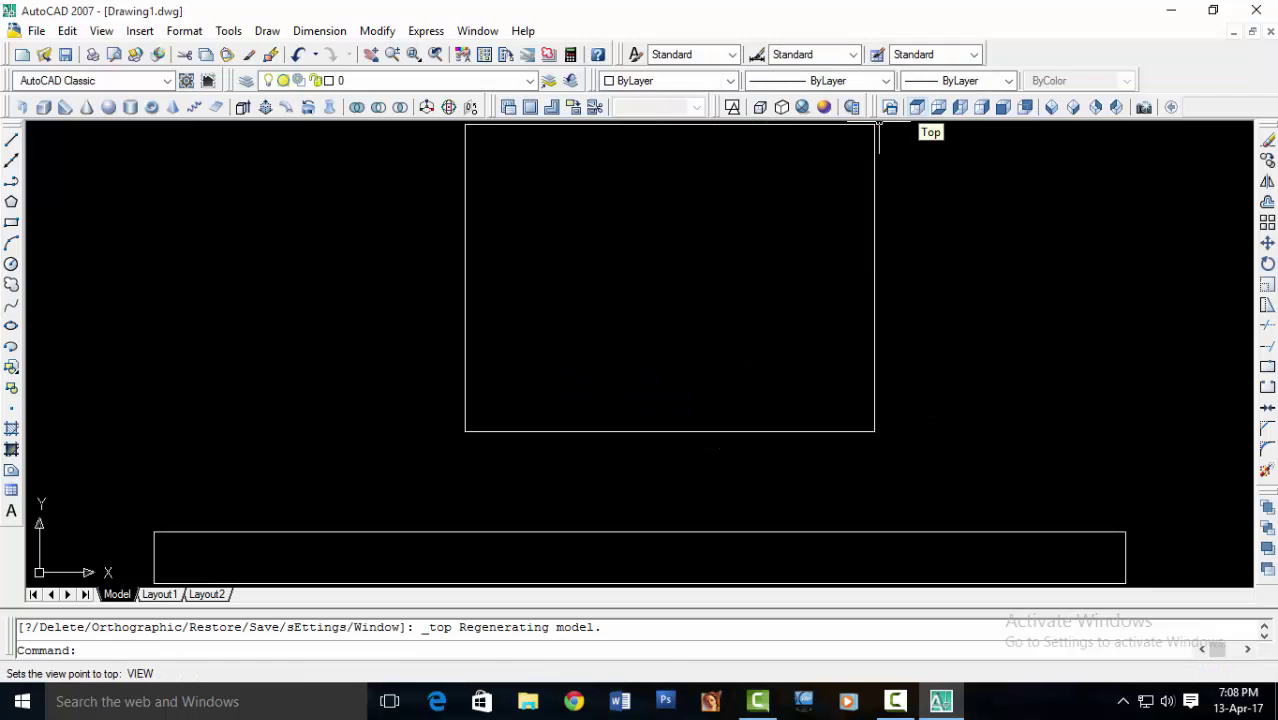
middle_click_drag(688, 389, 654, 437)
scroll(680, 400, "down", 4)
left_click(844, 297)
left_click(528, 436)
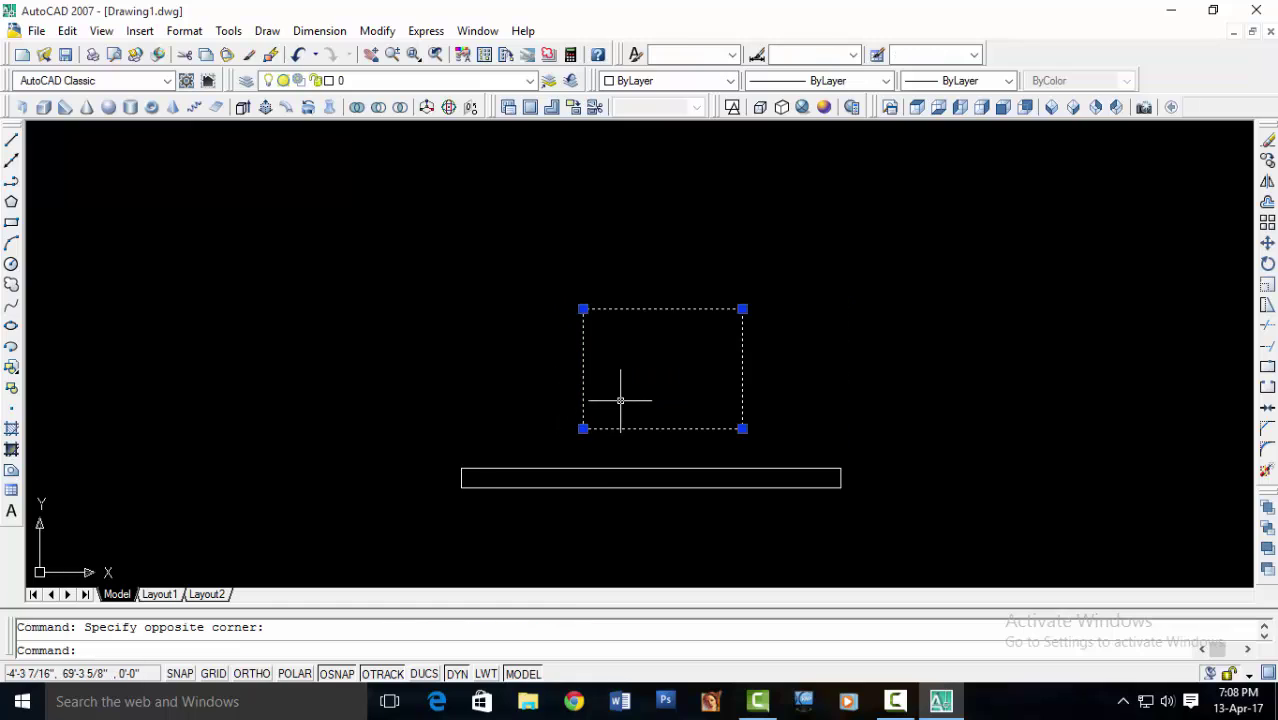
middle_click_drag(645, 388, 631, 368)
type("m")
key("Return")
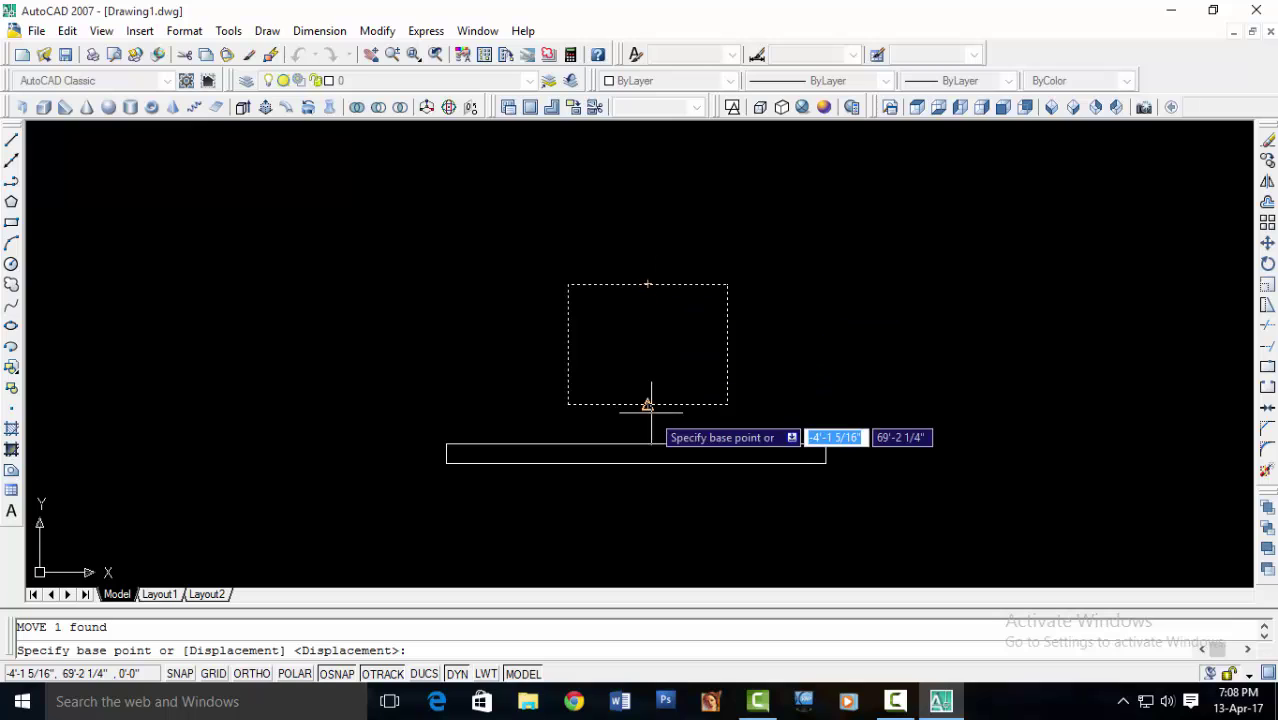
left_click(647, 359)
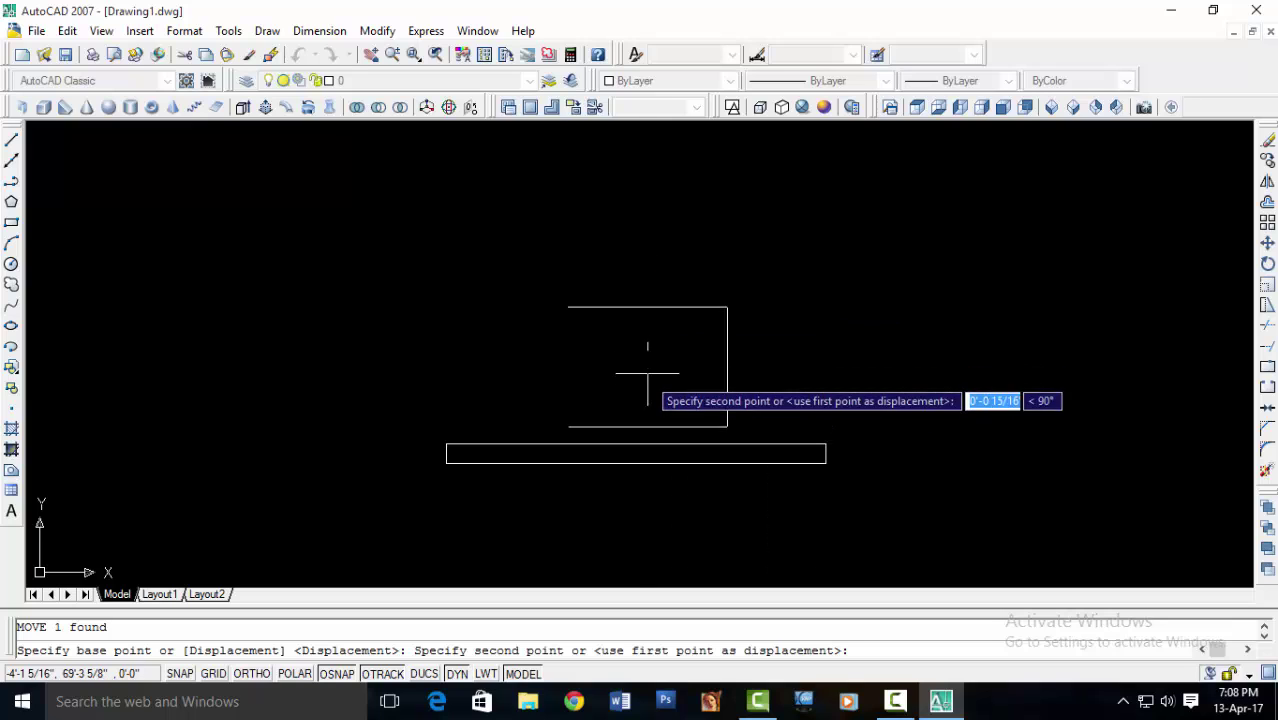
left_click(636, 444)
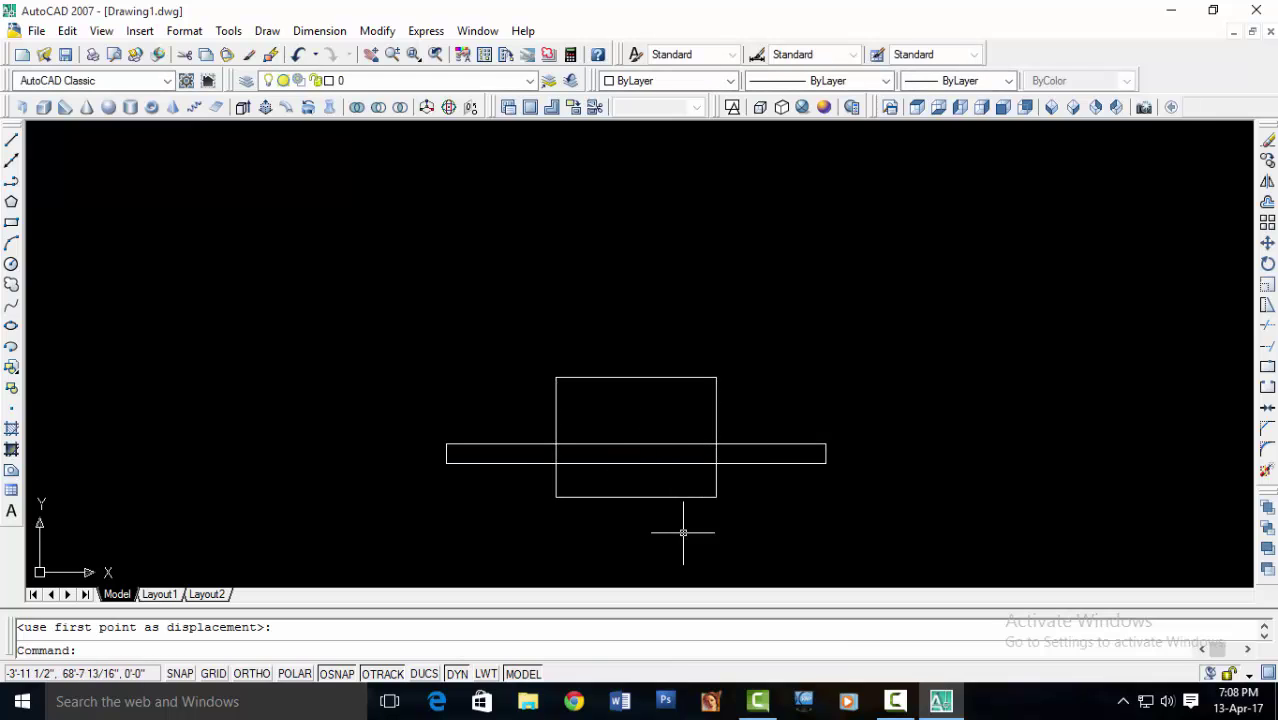
- Shift the slab again to centre it on the panel, then orbit into 3D
middle_click_drag(661, 491, 633, 456)
scroll(633, 450, "up", 3)
left_click(806, 252)
left_click(724, 292)
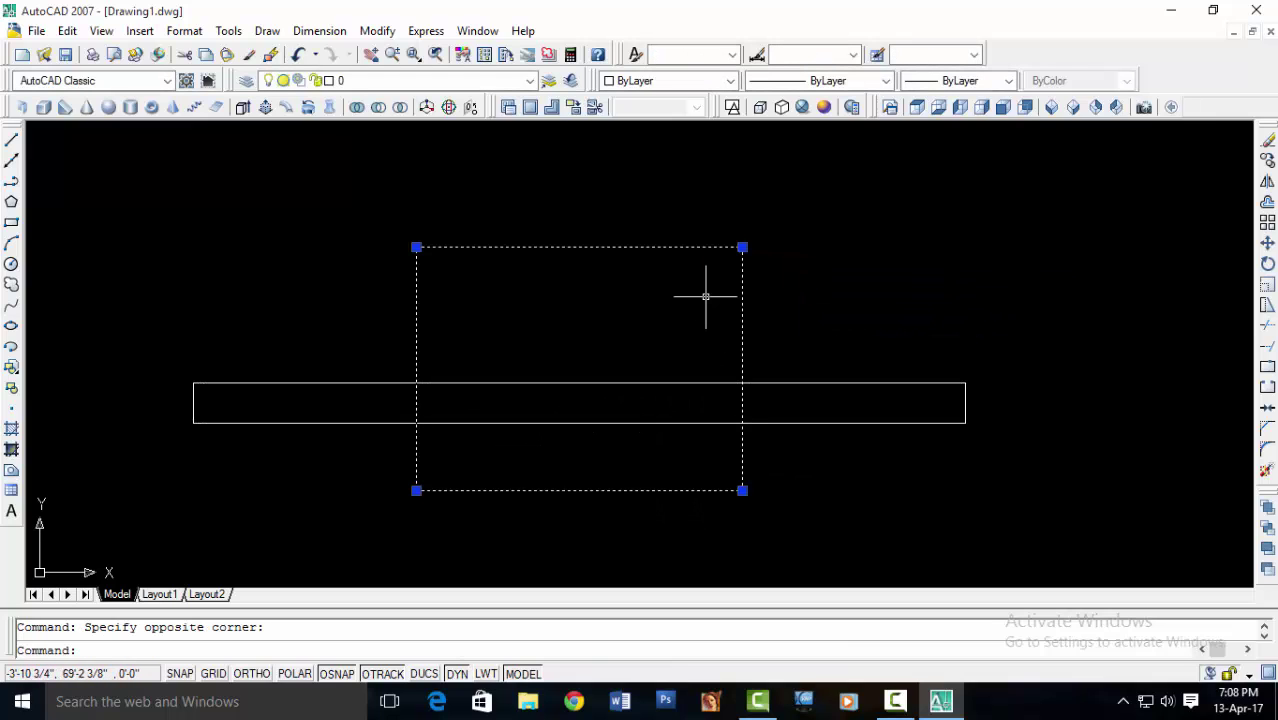
type("m")
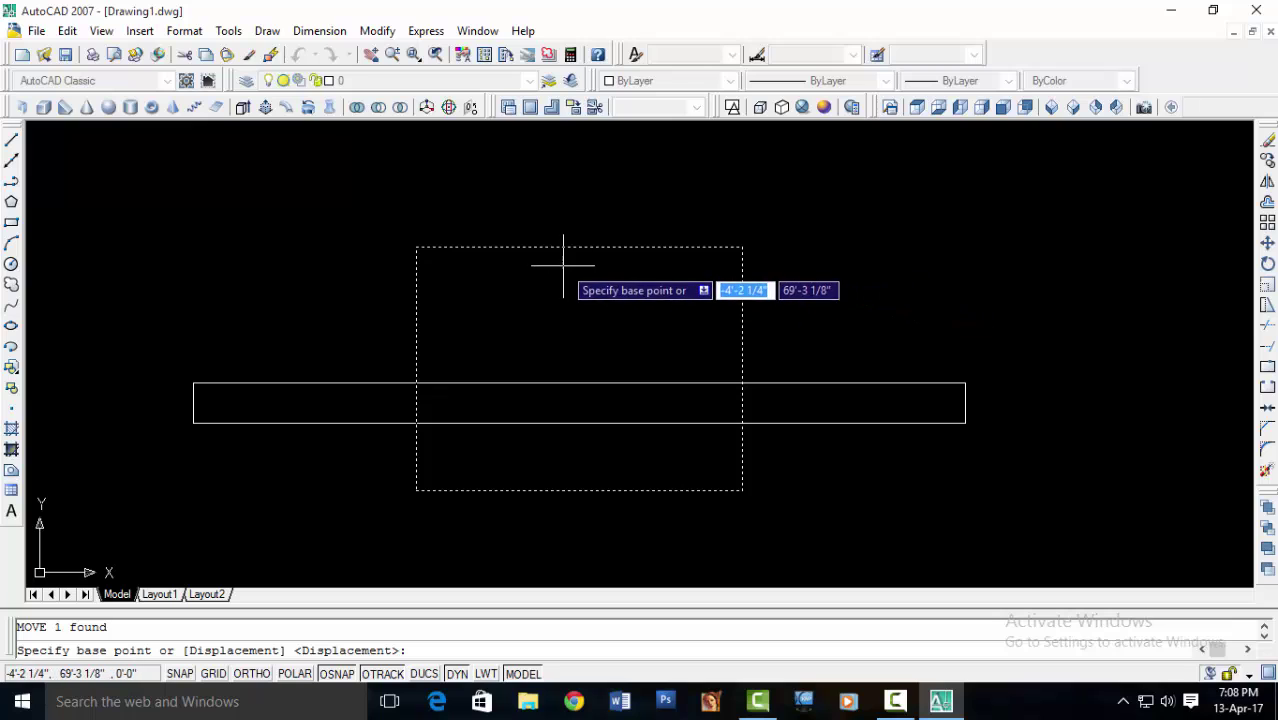
left_click(579, 247)
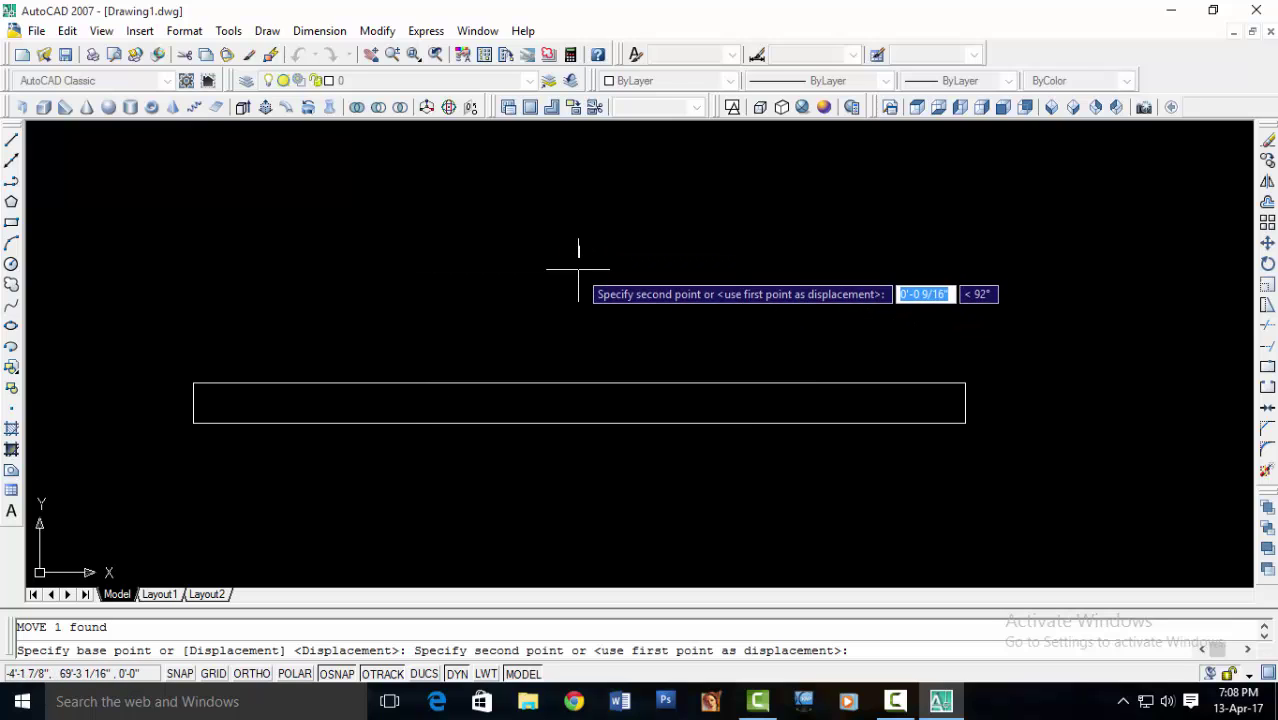
left_click(560, 273)
scroll(753, 278, "down", 2)
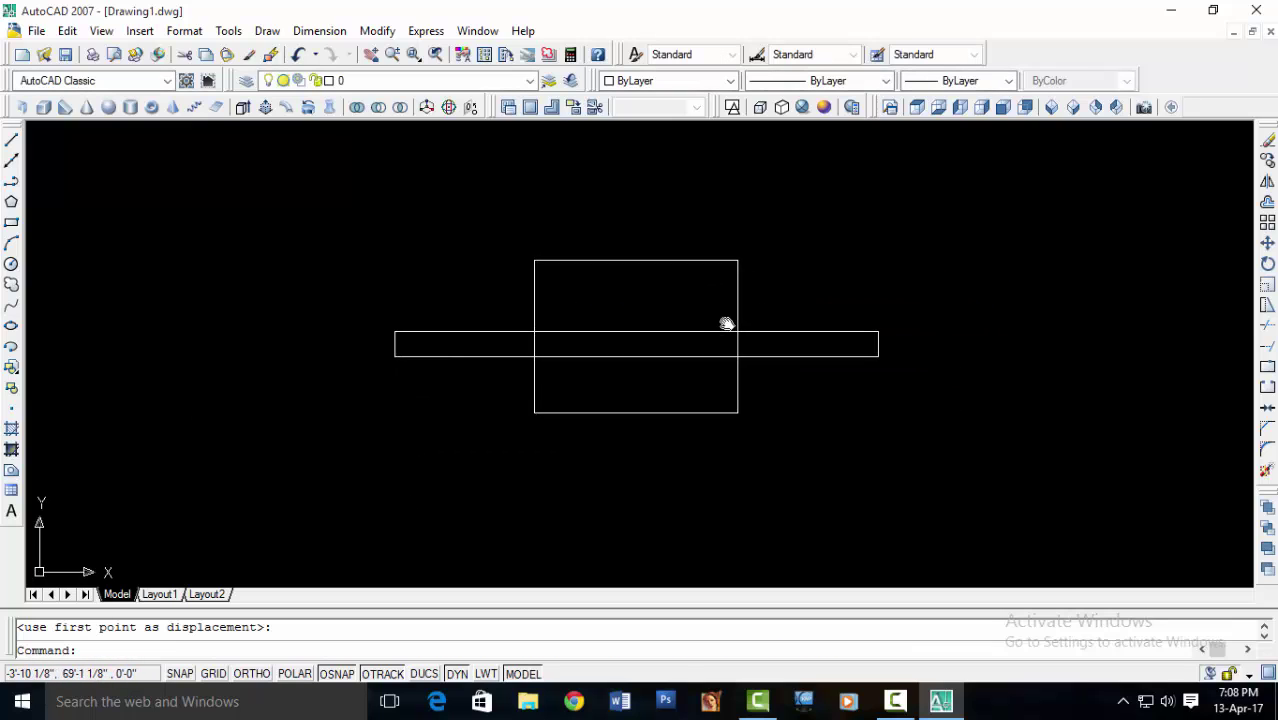
middle_click_drag(727, 322, 705, 350)
mouse_move(449, 408)
middle_mouse_down("shift")
mouse_move(565, 343)
mouse_move(562, 286)
mouse_move(540, 254)
middle_mouse_up("shift")
- Select the upright panel and move it straight up 3 units, orbiting to check
mouse_move(993, 354)
middle_mouse_down()
mouse_move(941, 411)
mouse_move(874, 346)
middle_mouse_up()
left_click(876, 228)
left_click(731, 363)
key("Return")
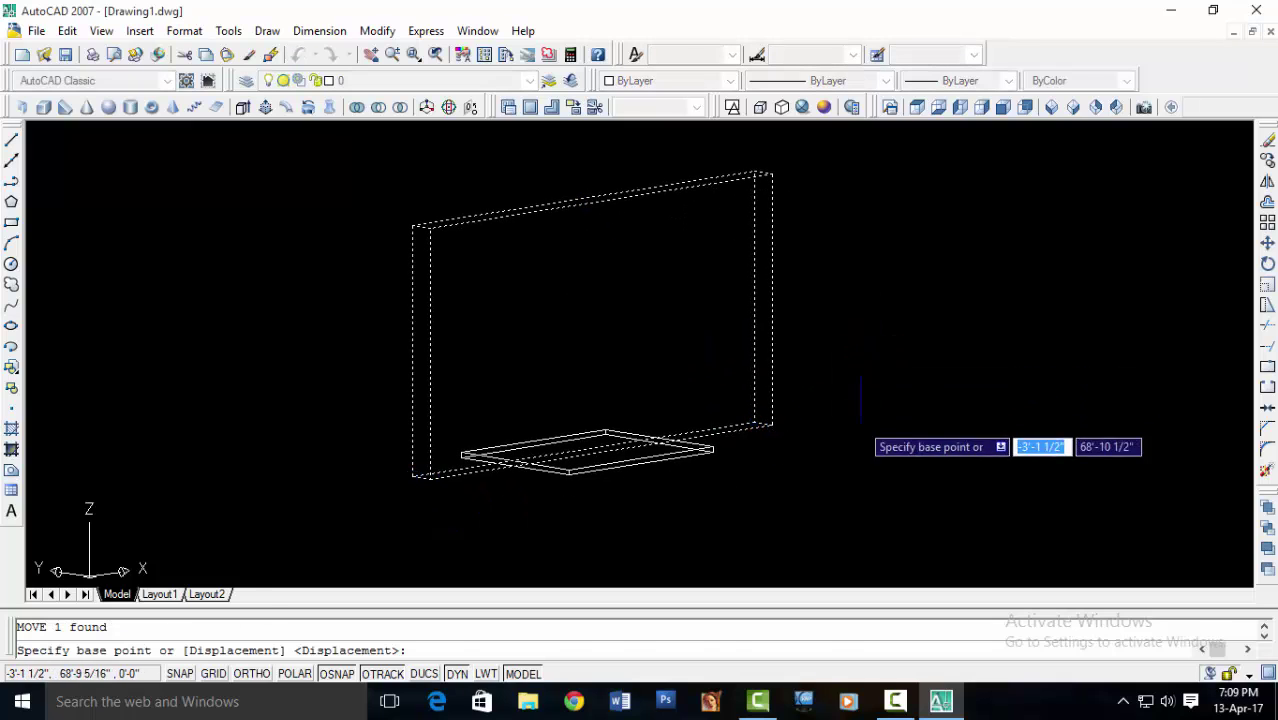
left_click(829, 476)
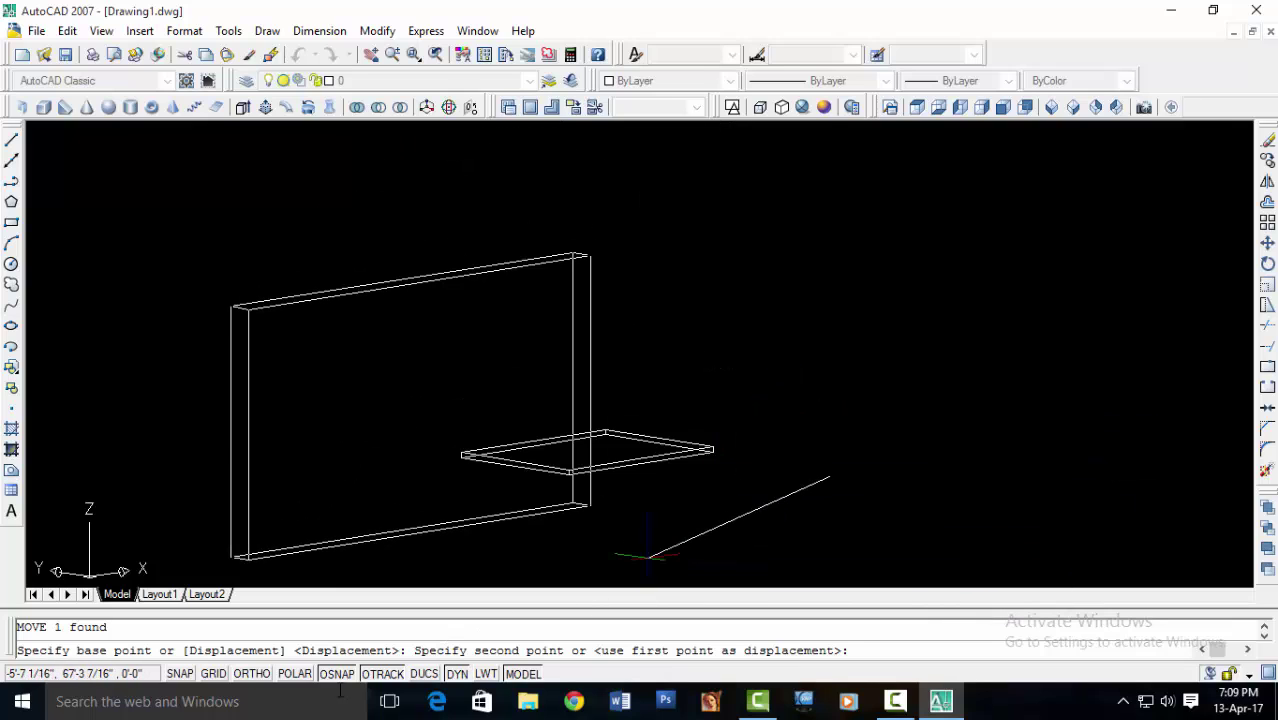
left_click(251, 673)
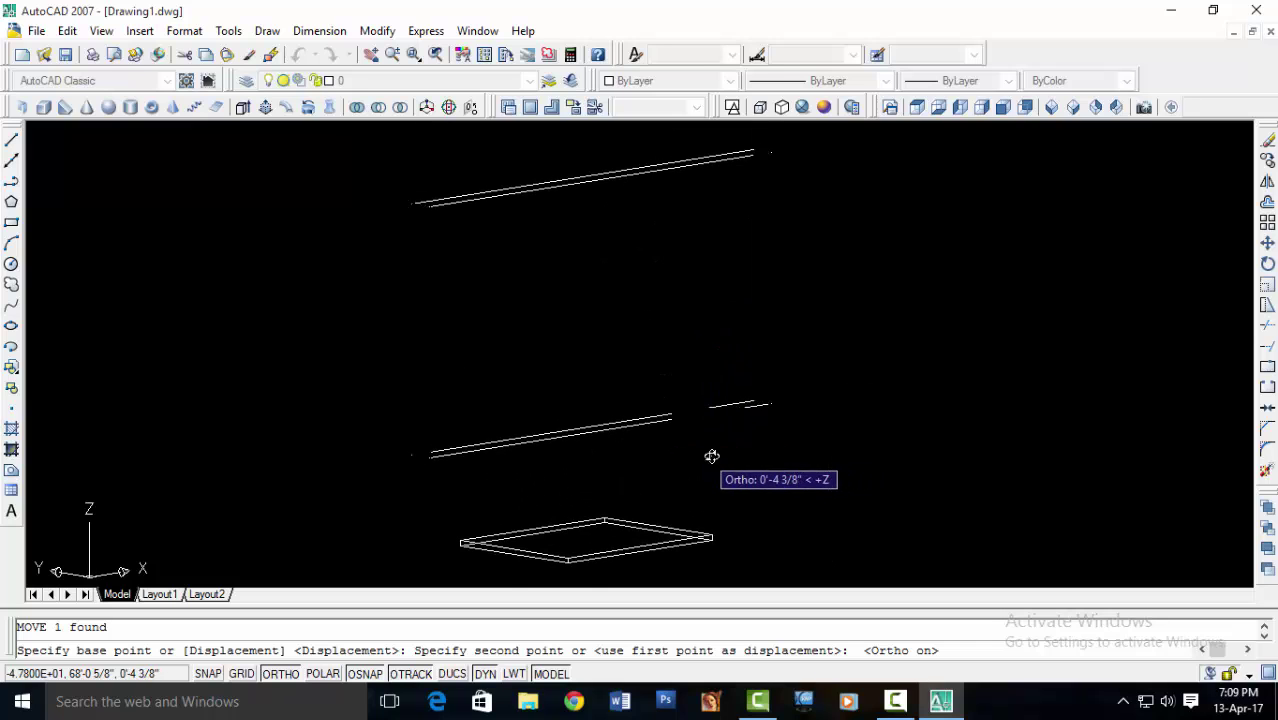
middle_click_drag(711, 456, 747, 440, "shift")
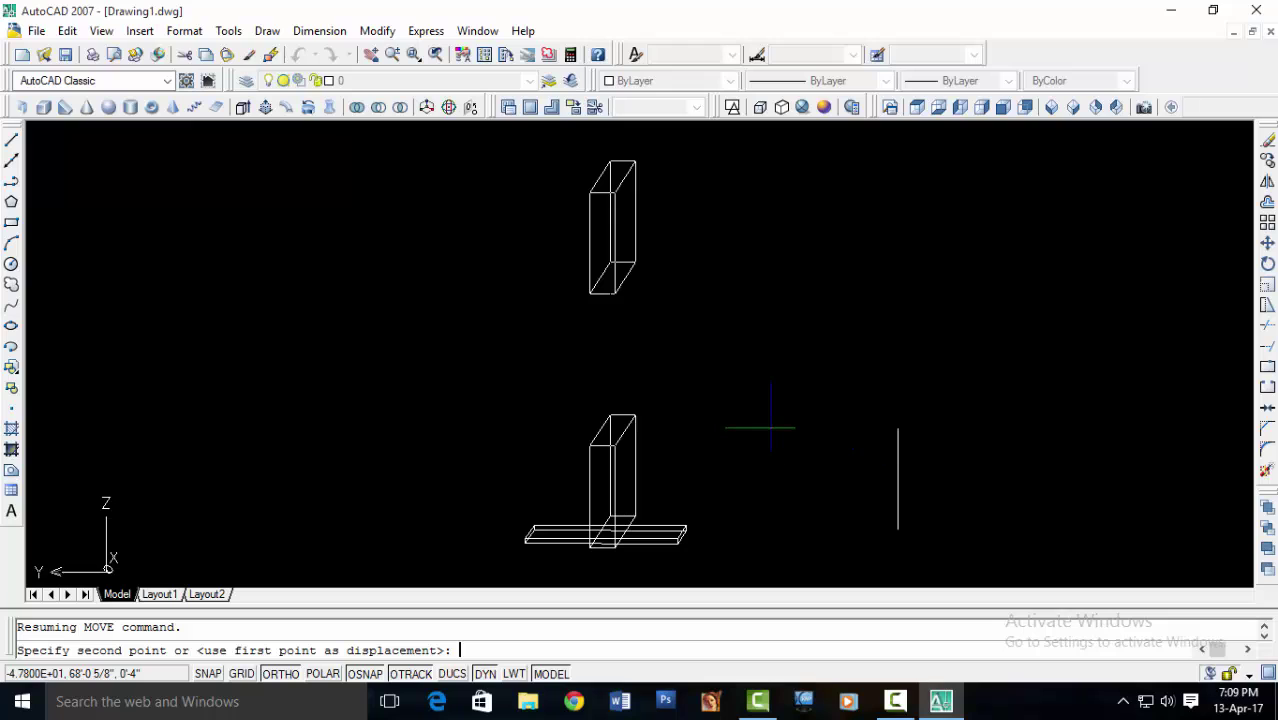
type("3")
key("Return")
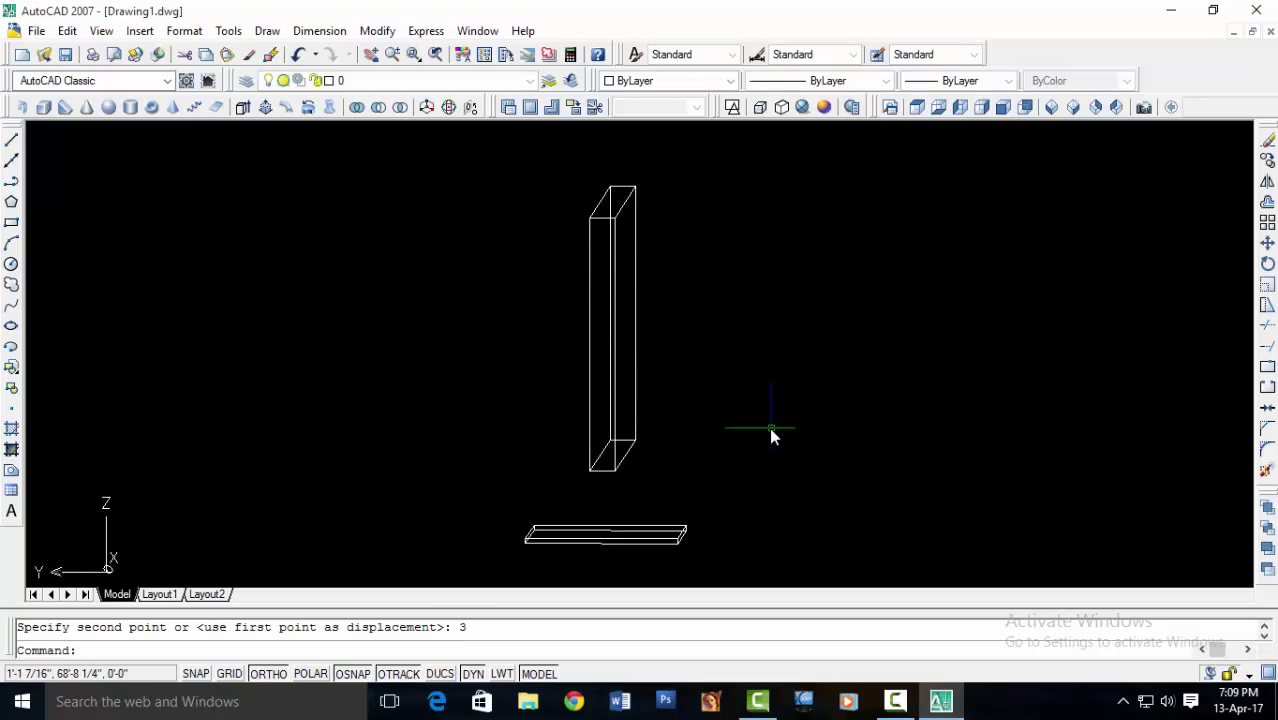
middle_click_drag(758, 489, 548, 596, "shift")
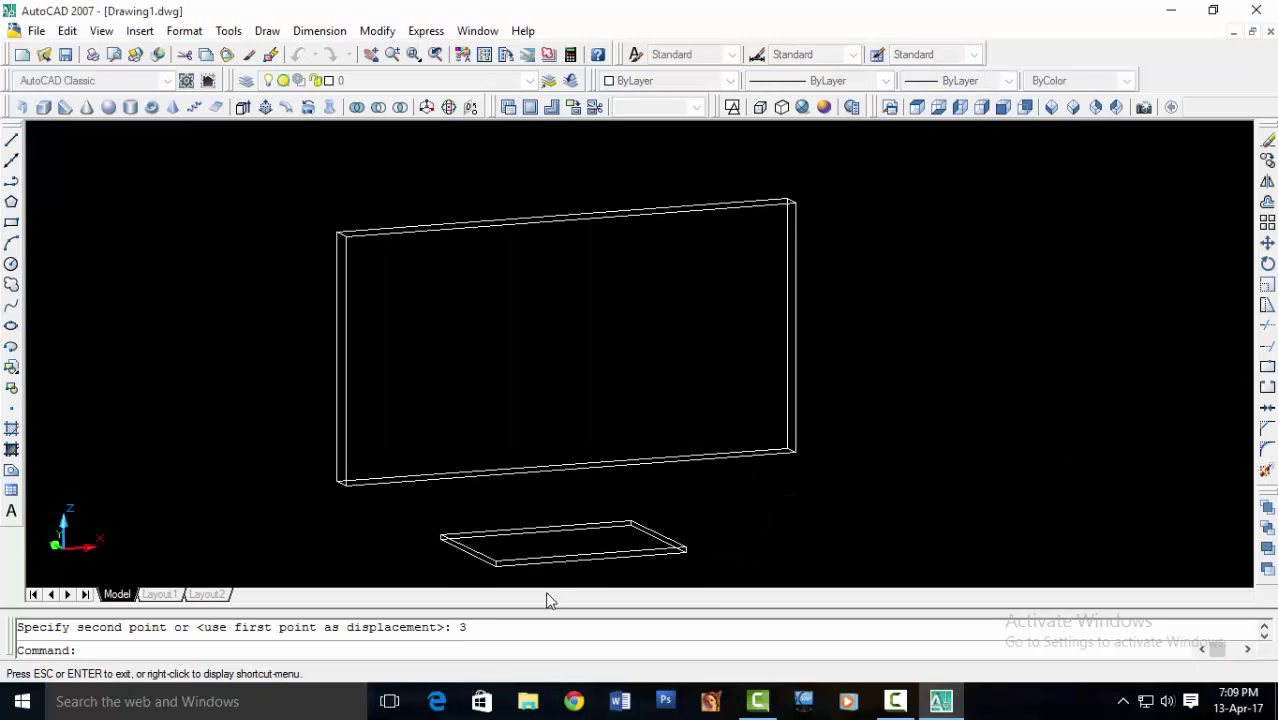
- Orbit the monitor model, pass through Top view, and settle on the SW Isometric view
mouse_move(676, 508)
middle_mouse_down("shift")
mouse_move(679, 414)
mouse_move(658, 438)
mouse_move(804, 436)
mouse_move(827, 391)
mouse_move(699, 419)
mouse_move(638, 460)
mouse_move(699, 434)
middle_mouse_up("shift")
mouse_move(756, 397)
middle_mouse_down("shift")
mouse_move(738, 424)
mouse_move(770, 428)
mouse_move(719, 434)
mouse_move(722, 419)
middle_mouse_up("shift")
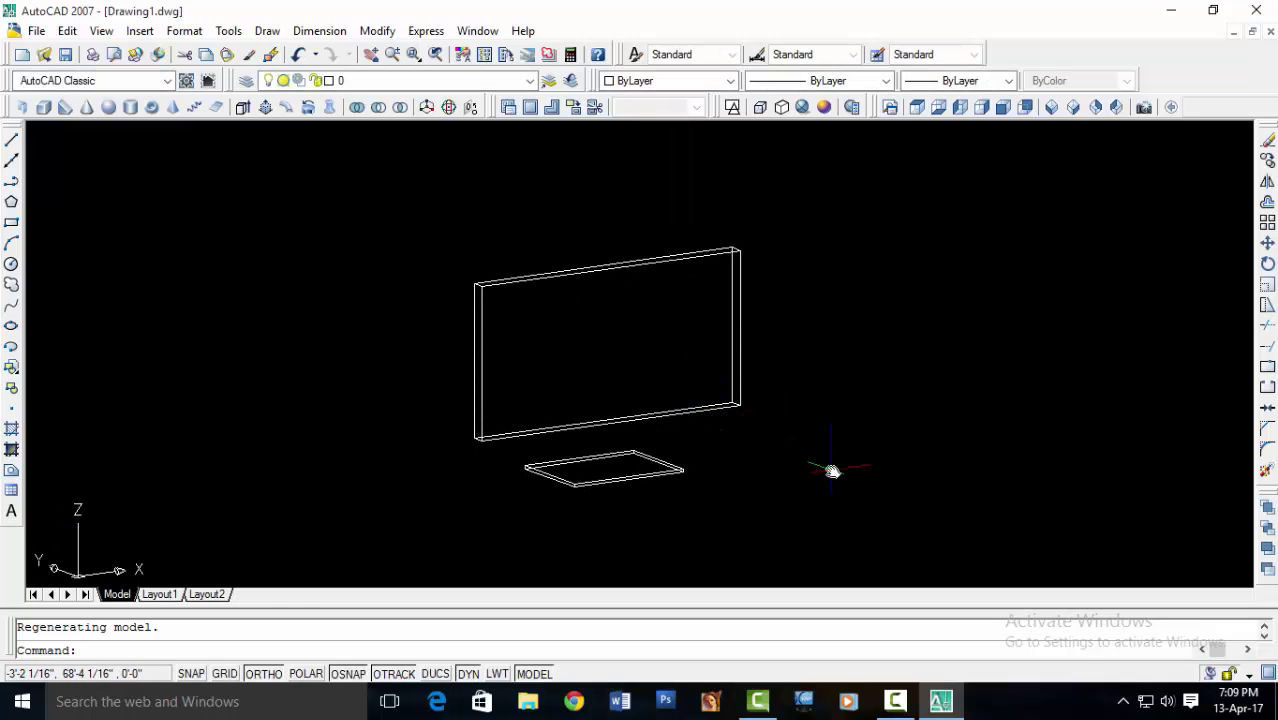
mouse_move(832, 471)
middle_mouse_down("shift")
mouse_move(704, 424)
mouse_move(724, 411)
middle_mouse_up("shift")
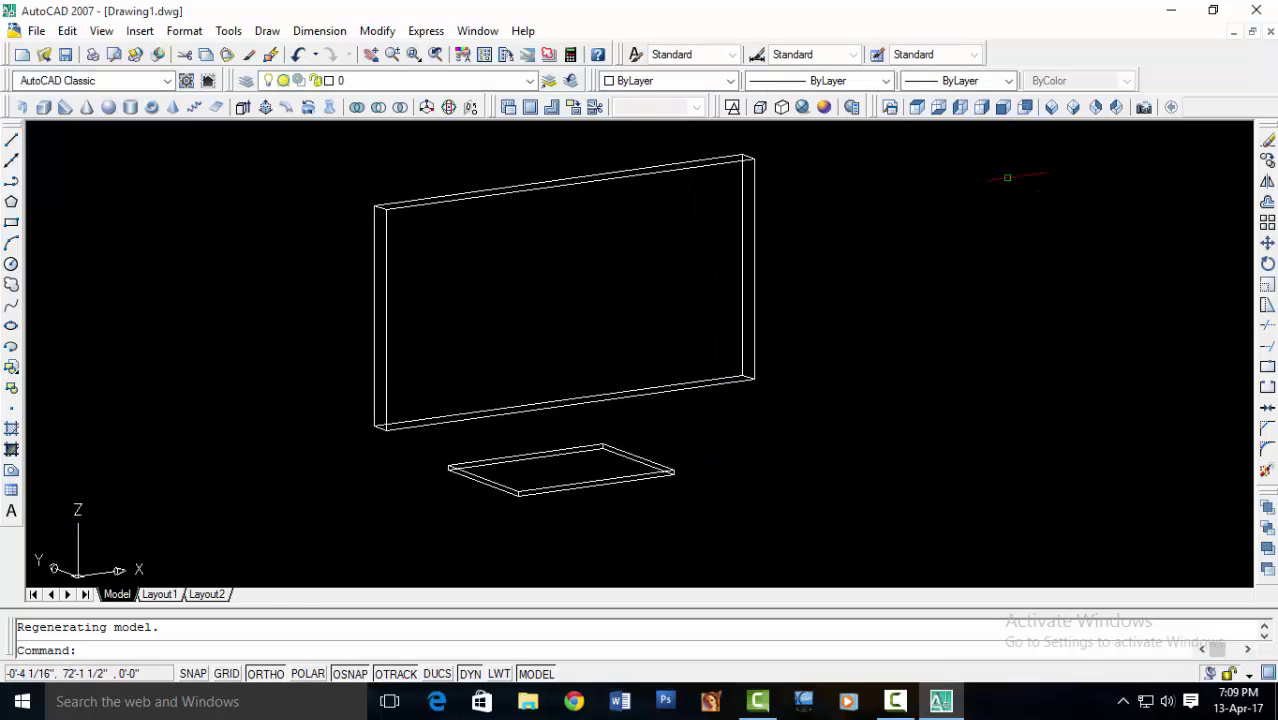
left_click(926, 110)
middle_click_drag(813, 228, 782, 269)
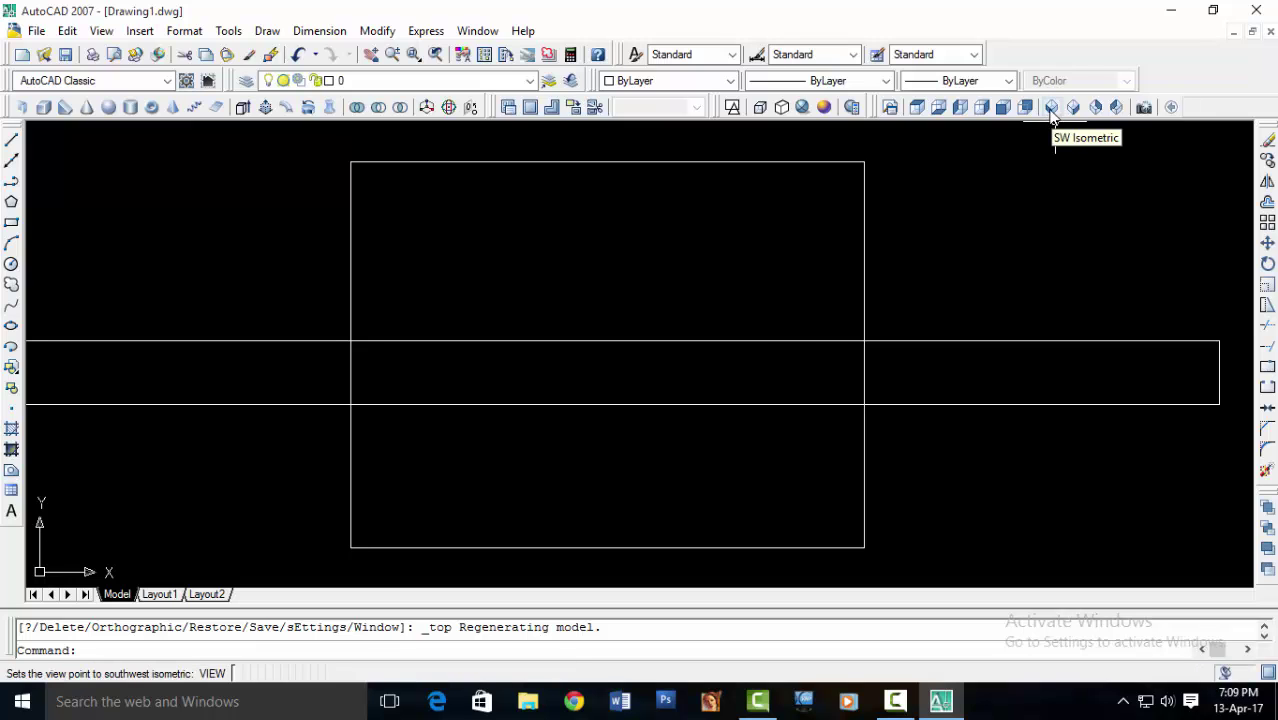
left_click(1051, 110)
middle_click_drag(902, 246, 908, 220)
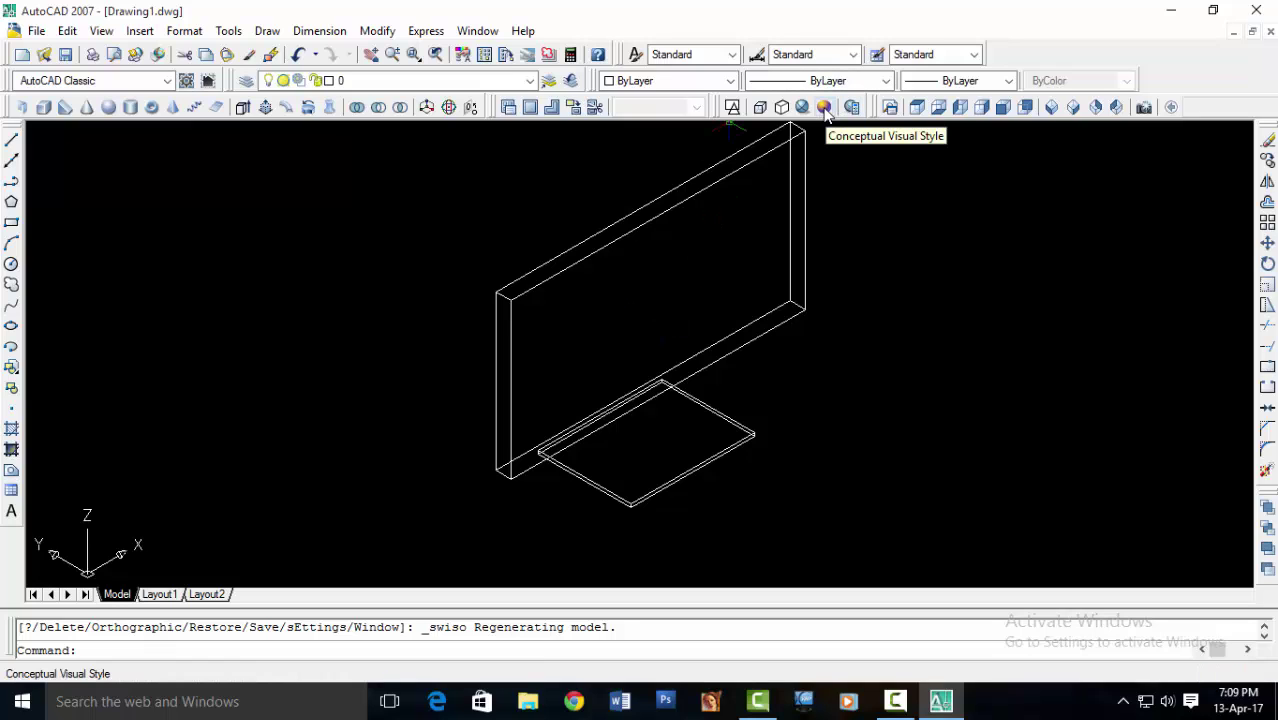
- Shade the monitor in the Conceptual visual style and view it from SW Isometric
left_click(823, 108)
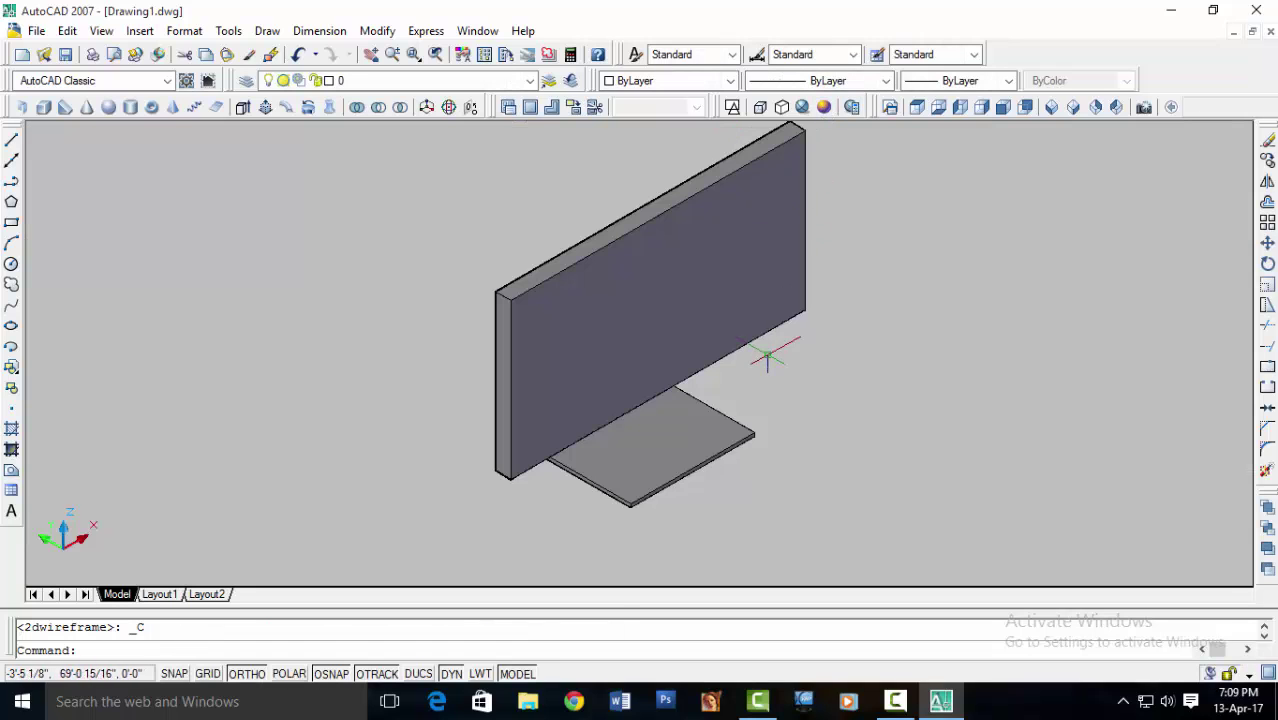
mouse_move(684, 395)
middle_mouse_down("shift")
mouse_move(491, 394)
mouse_move(644, 348)
mouse_move(670, 299)
mouse_move(530, 354)
mouse_move(422, 369)
mouse_move(448, 314)
mouse_move(776, 385)
mouse_move(1053, 374)
mouse_move(555, 377)
mouse_move(556, 465)
mouse_move(560, 410)
middle_mouse_up("shift")
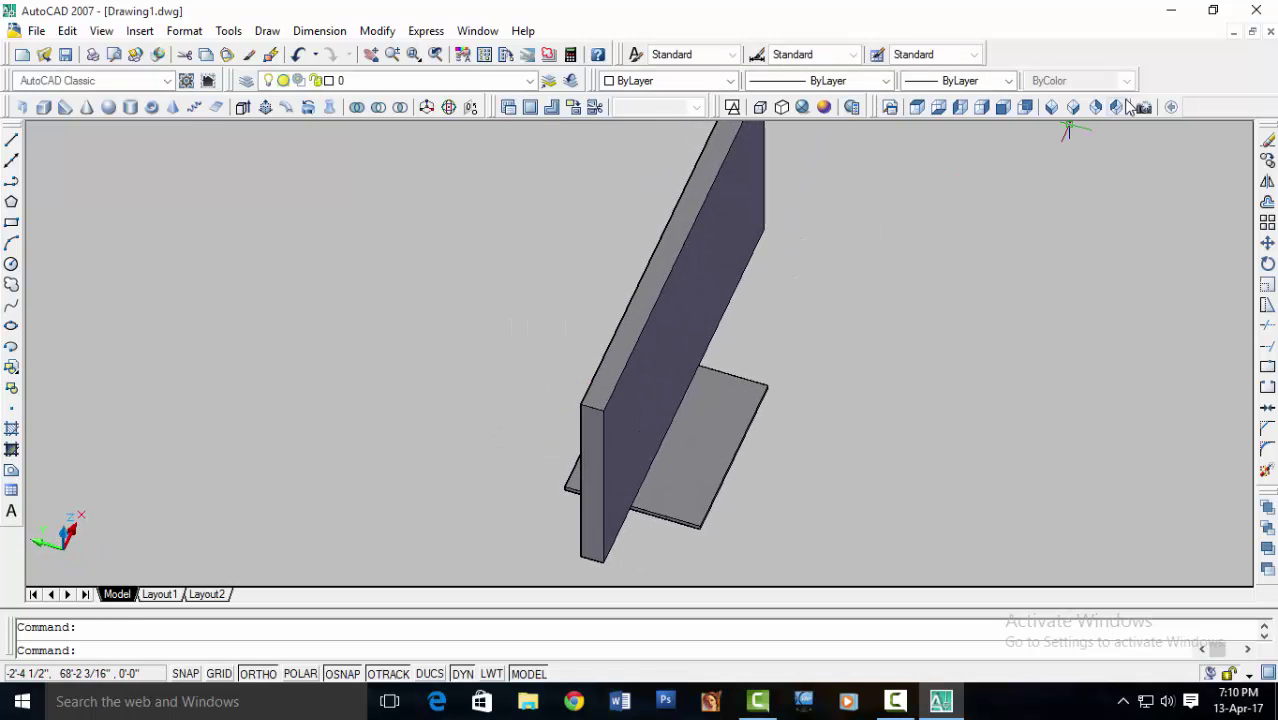
left_click(1053, 107)
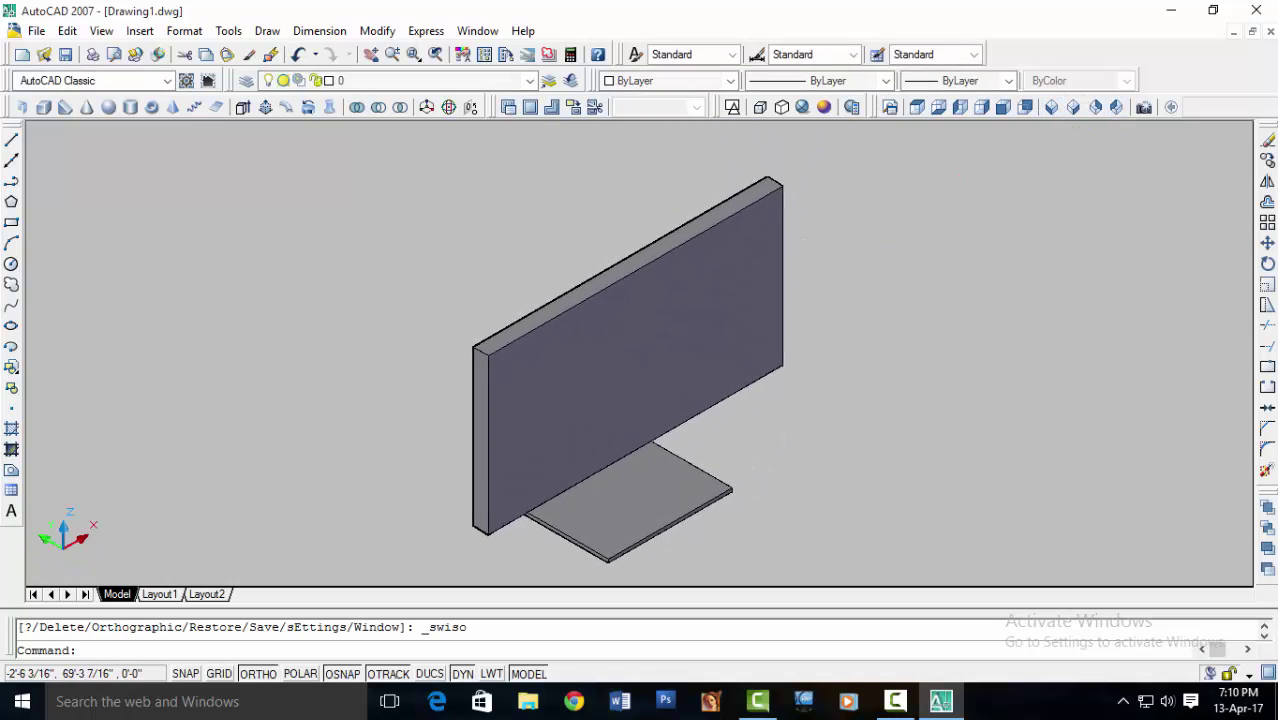
- Compare Top and Left views, ending in a zoomed-out Top plan view
left_click(917, 107)
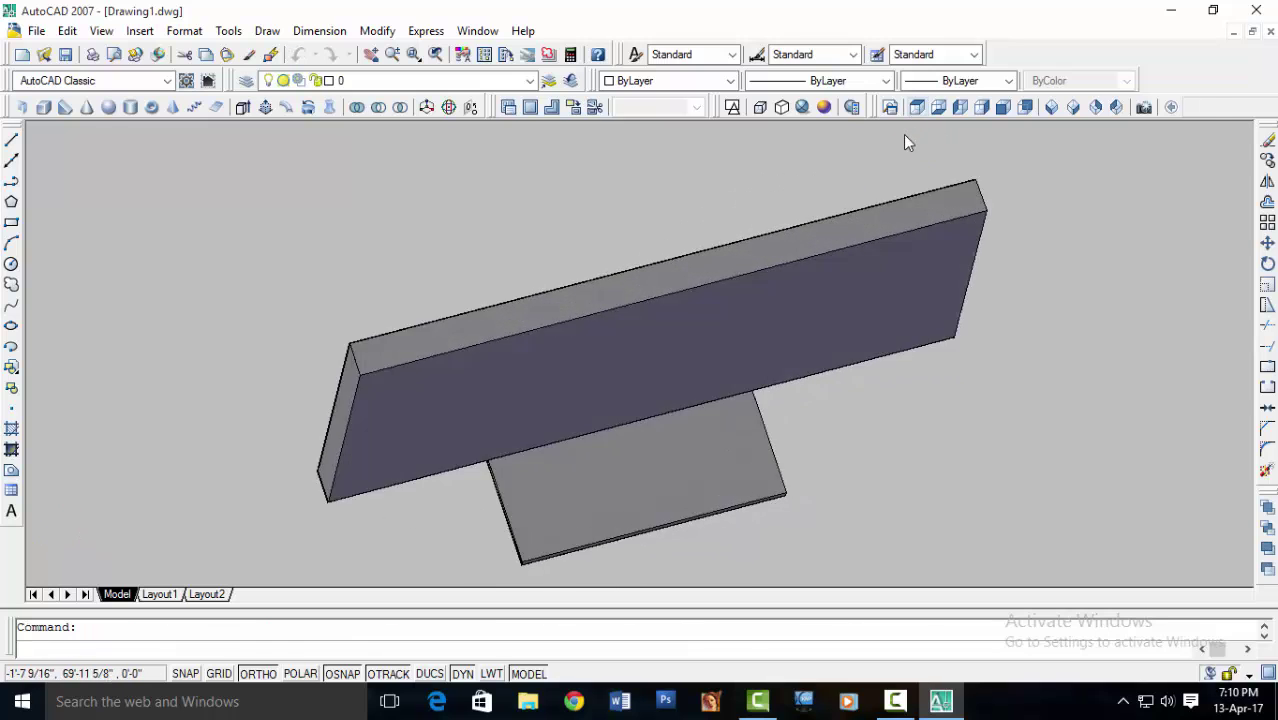
scroll(756, 280, "down", 3)
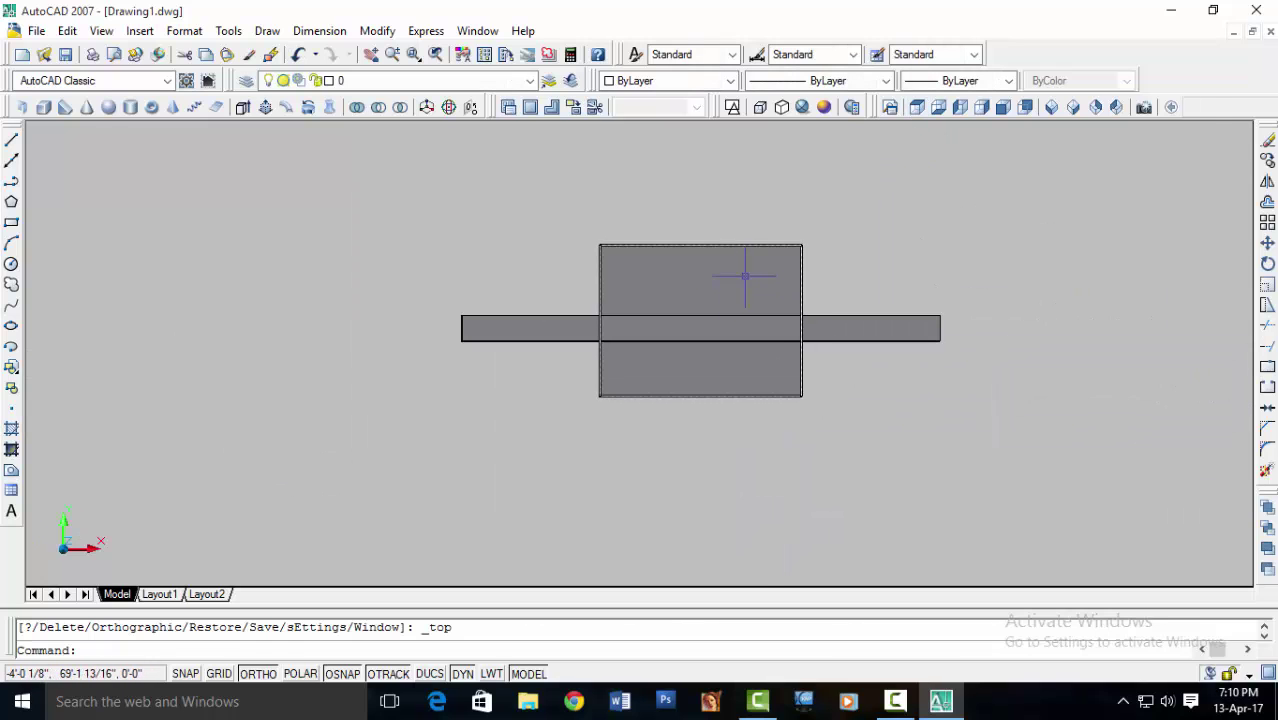
left_click(960, 107)
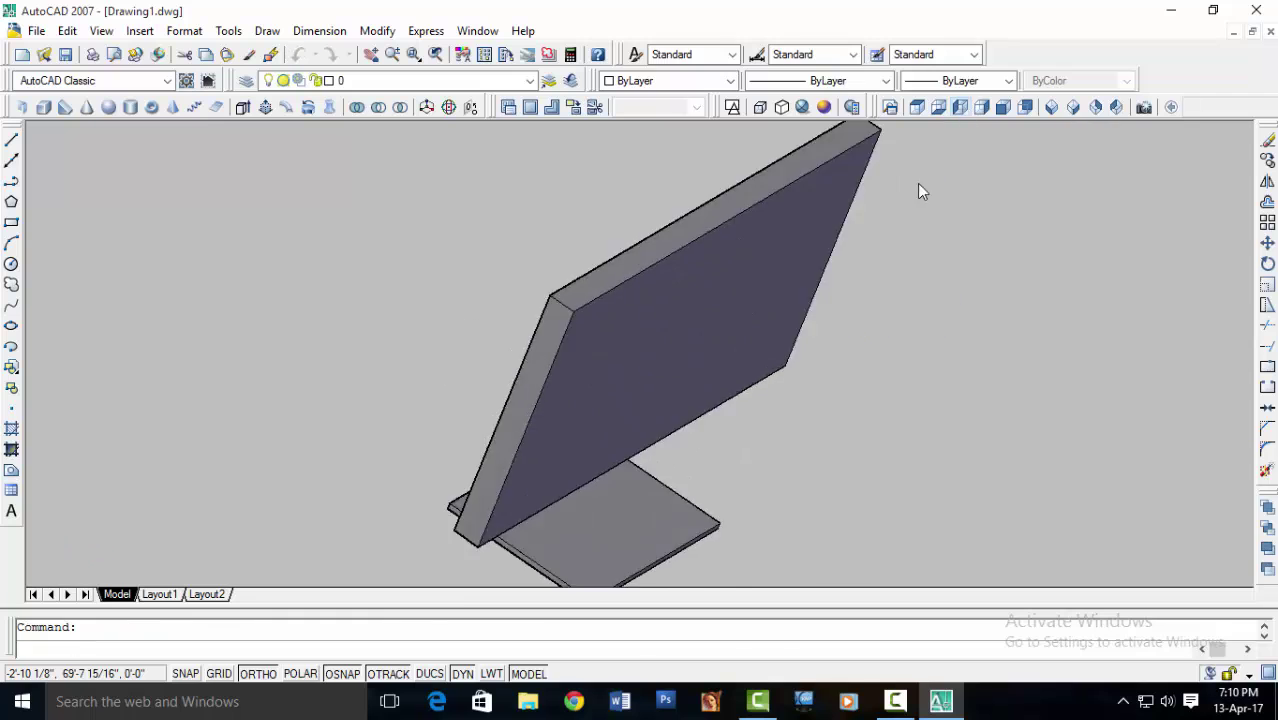
middle_click_drag(770, 229, 657, 320)
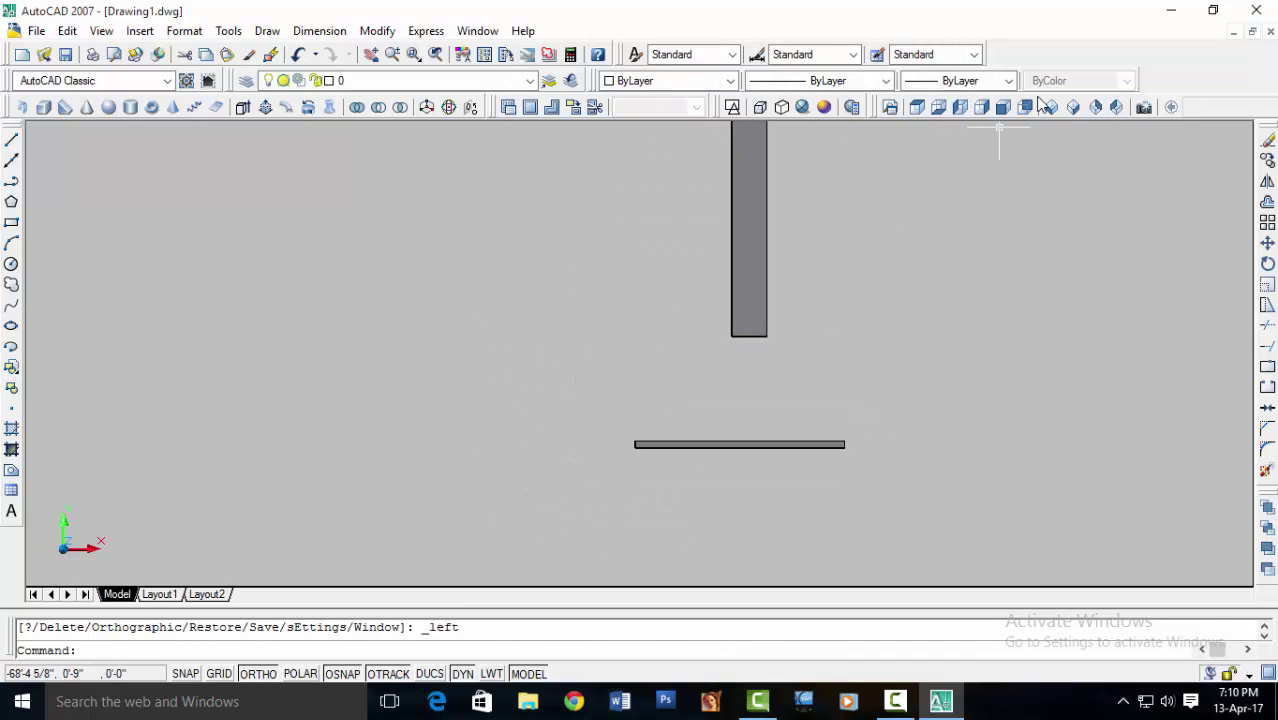
left_click(917, 107)
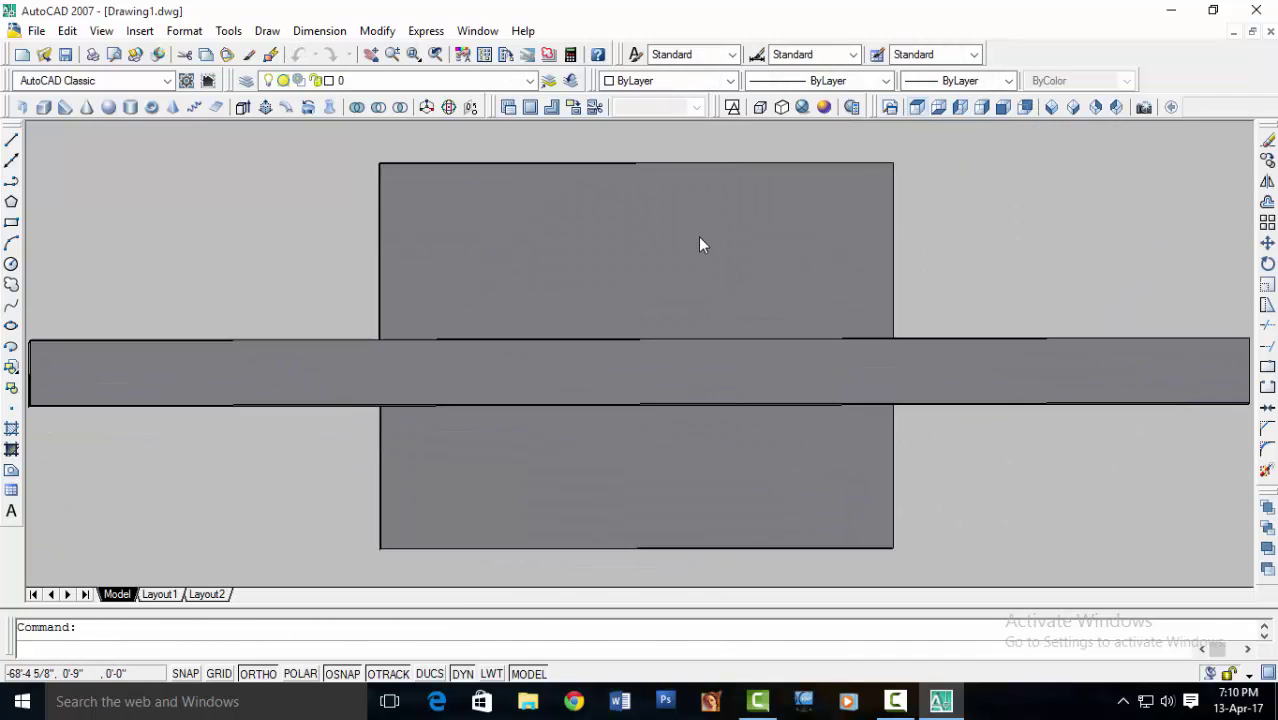
scroll(643, 305, "down", 3)
scroll(491, 228, "down", 3)
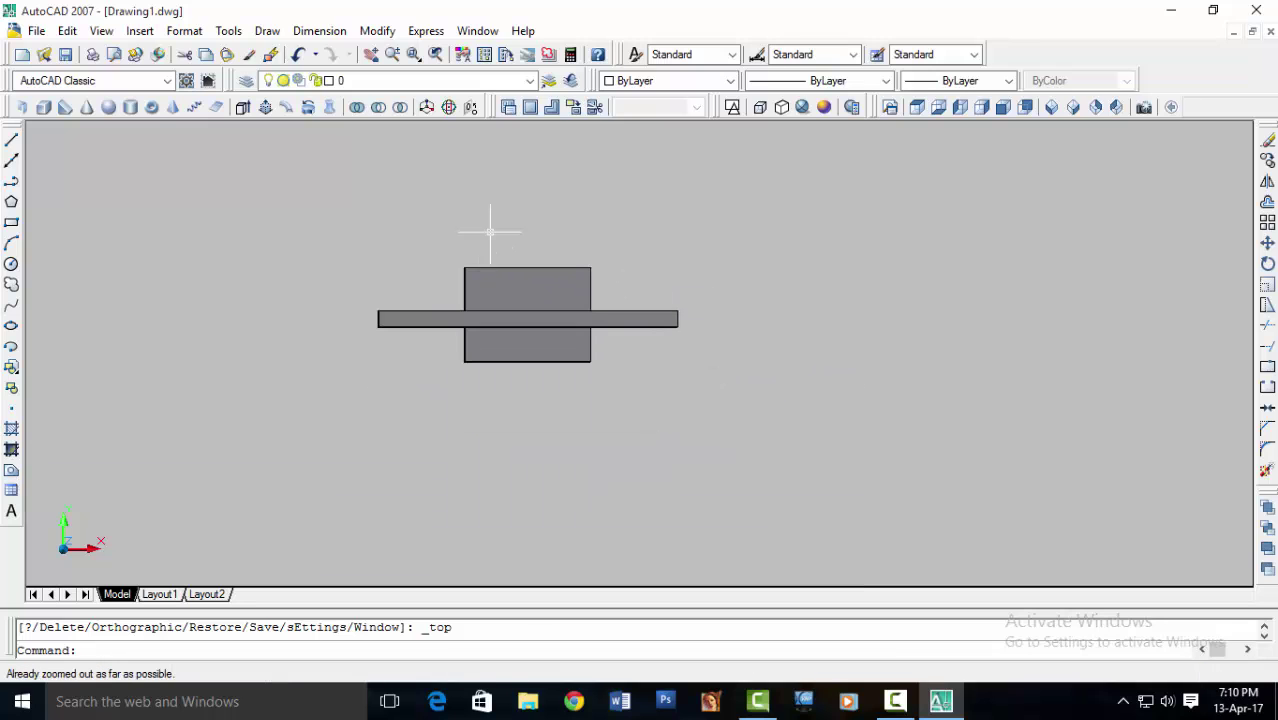
- Draw a 3 by 1 rectangle above the monitor, opposite corner at @3,1
left_click(11, 222)
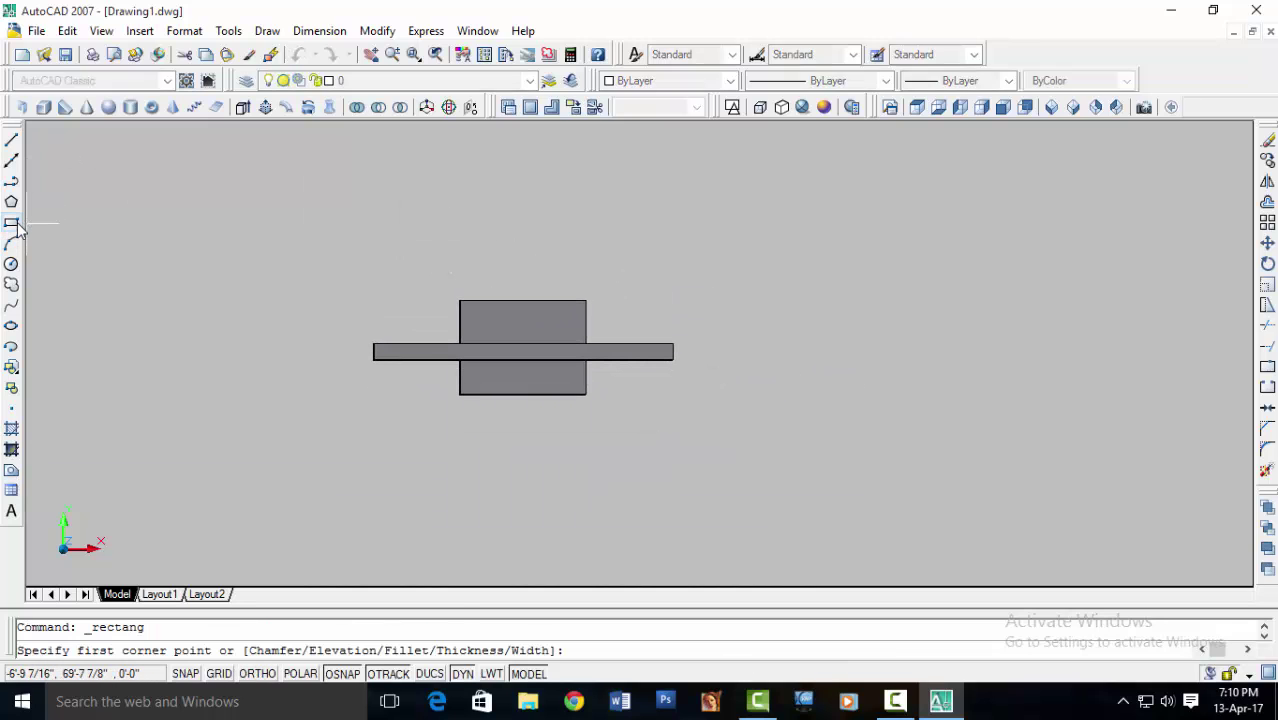
left_click(398, 205)
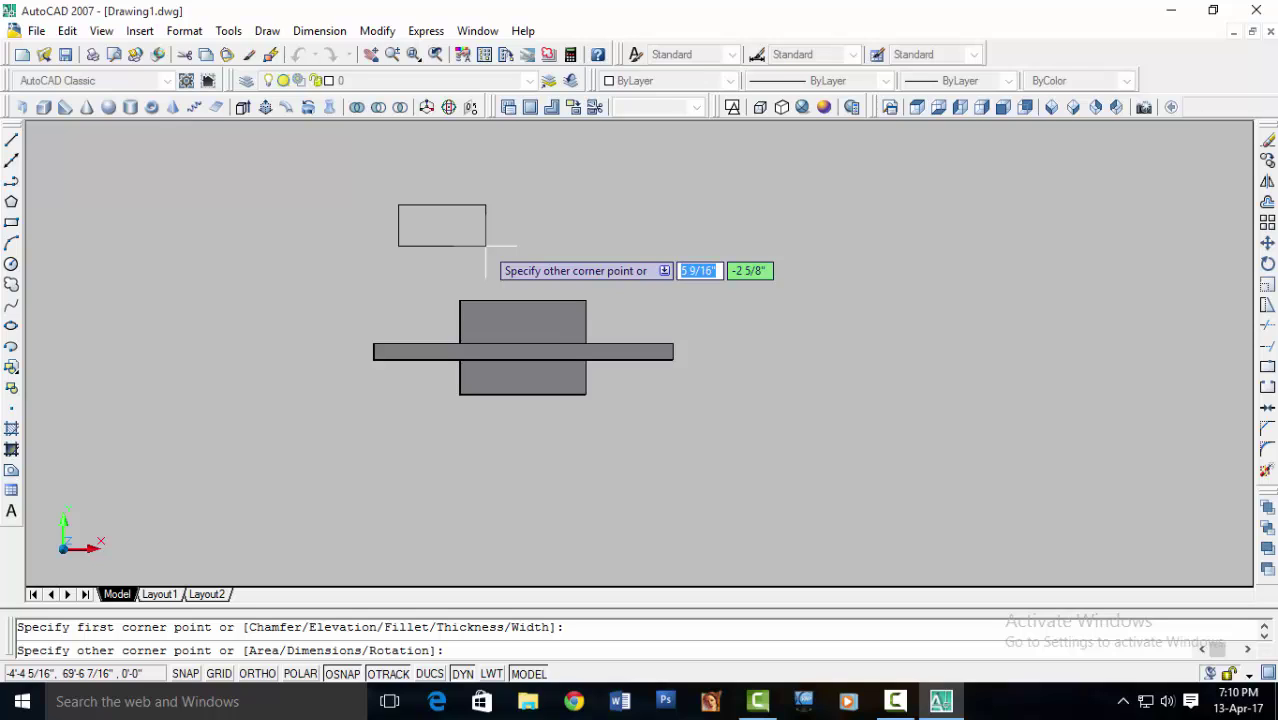
type("3")
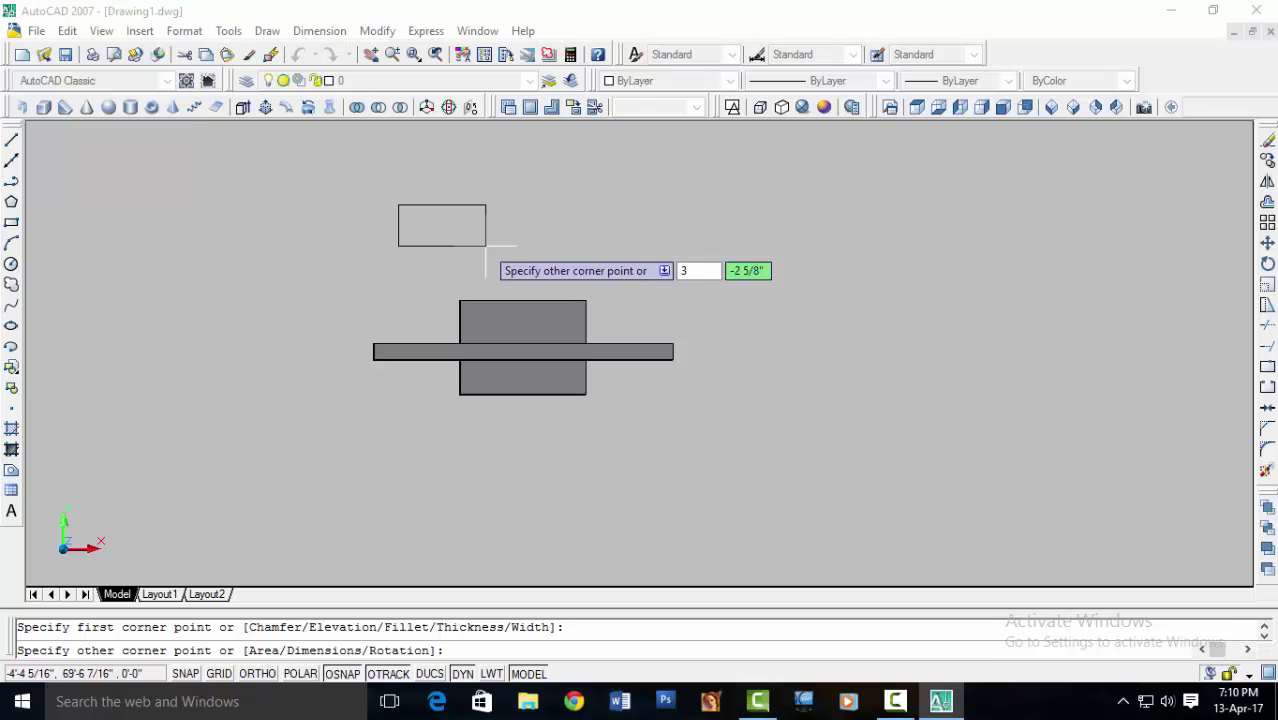
key("Tab")
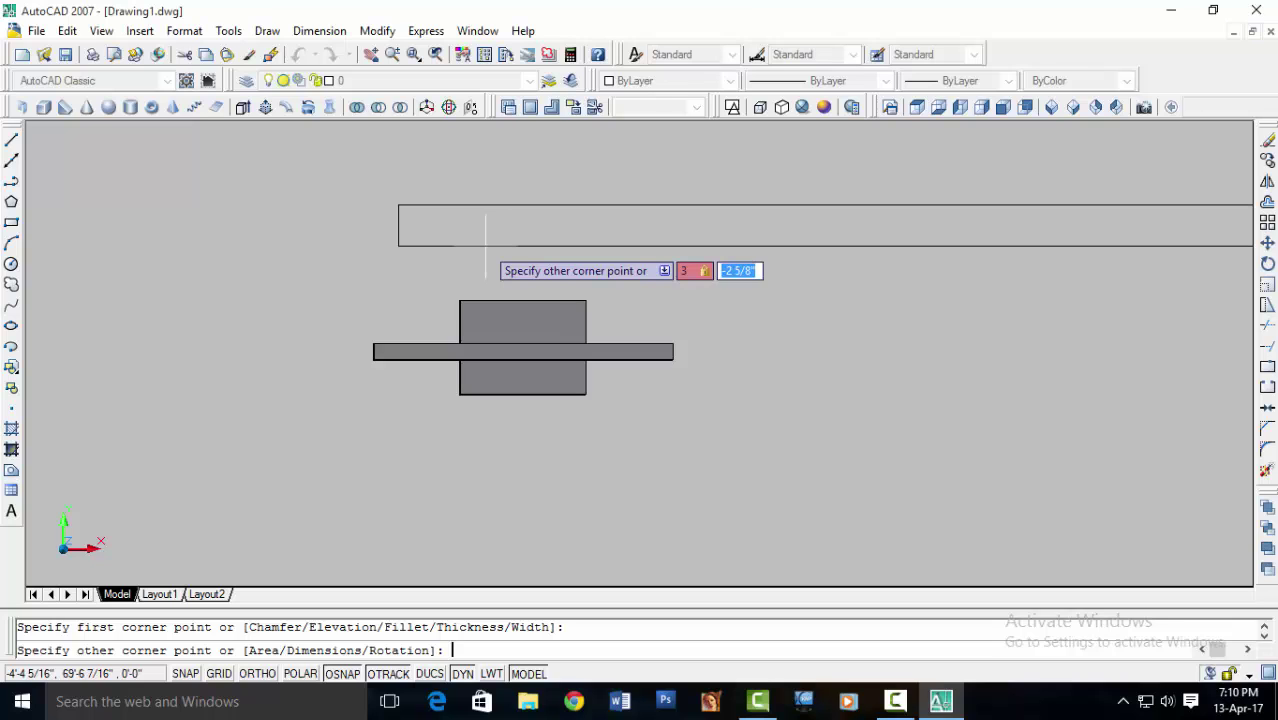
type("1")
key("Return")
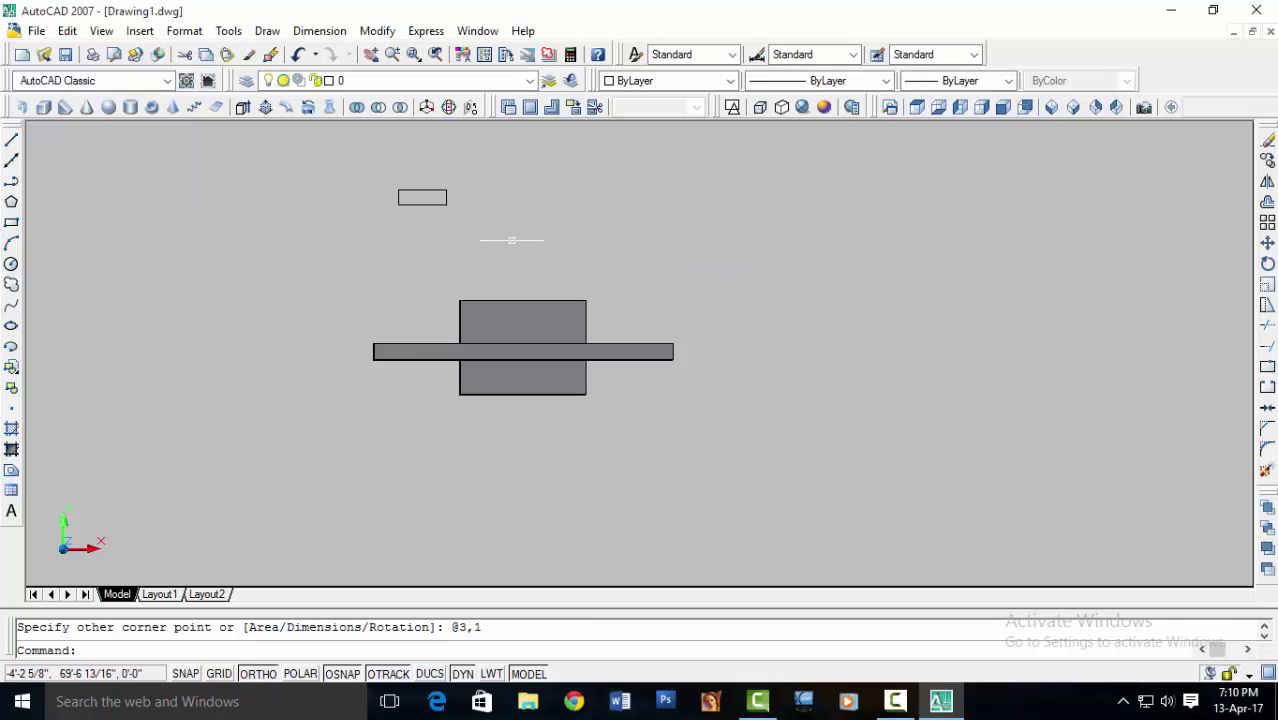
scroll(450, 233, "up", 2)
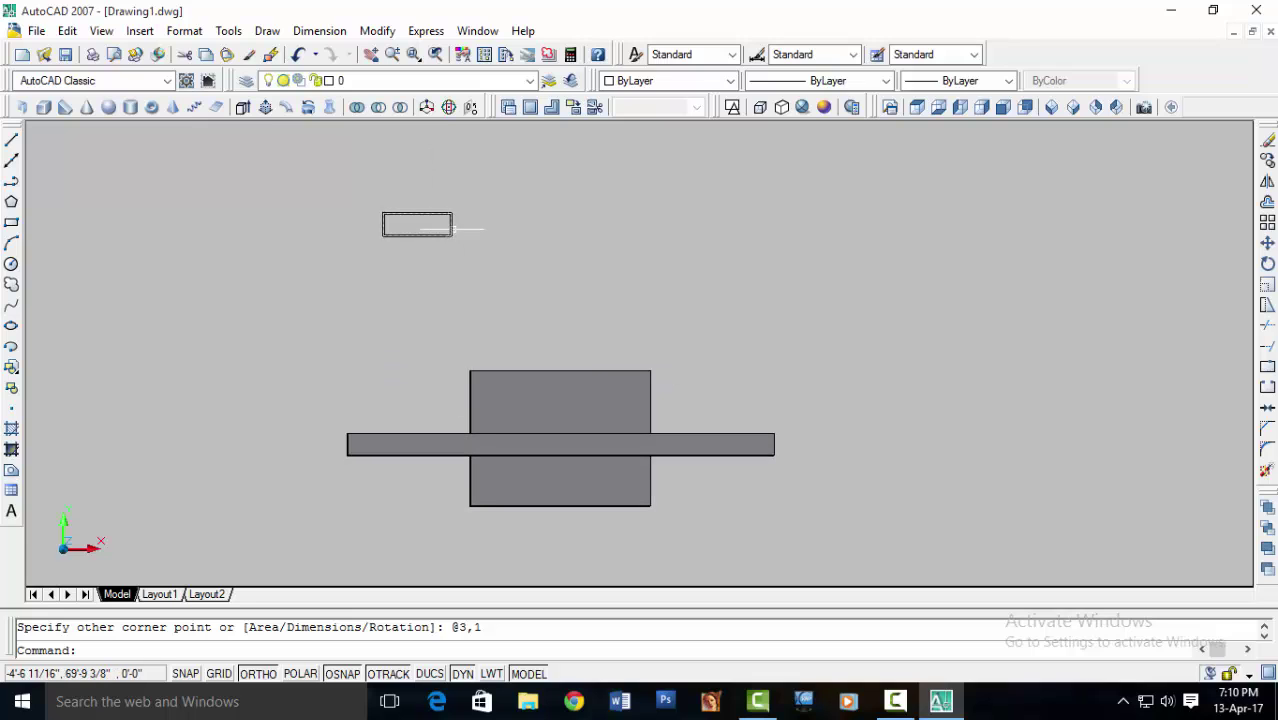
middle_click_drag(753, 316, 746, 272)
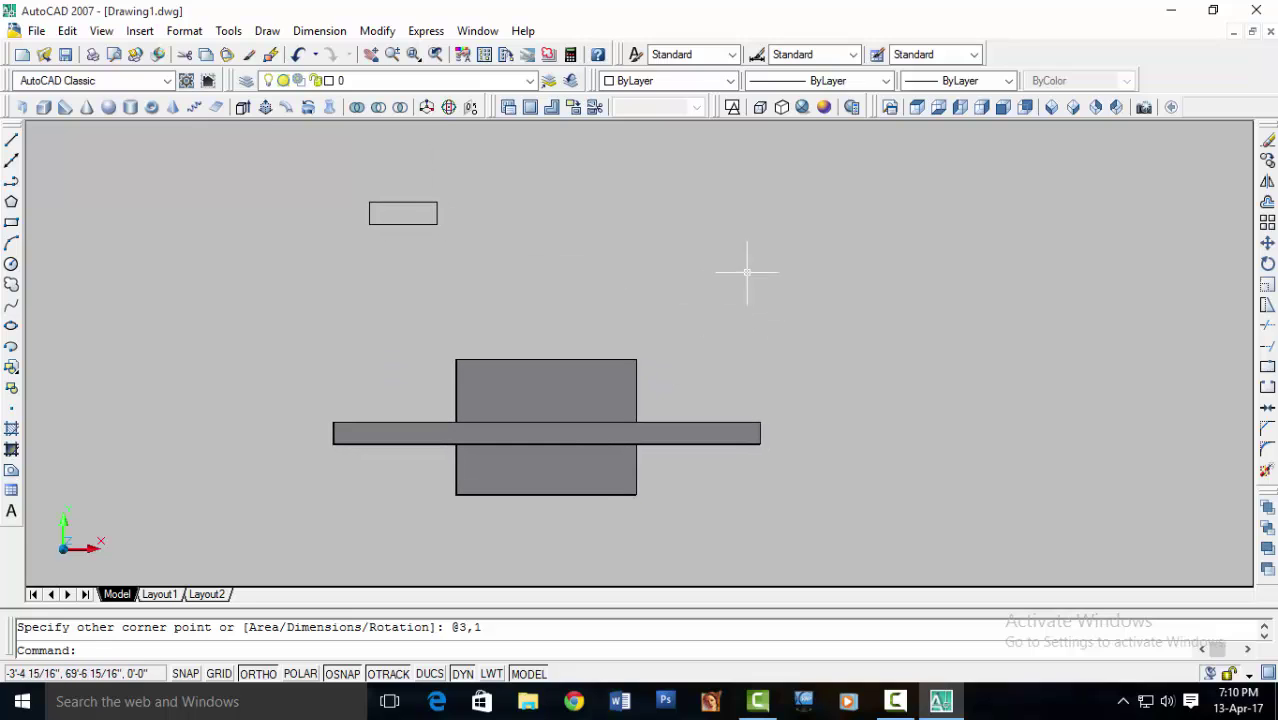
- In Left view, copy the short line from its endpoint and place two copies higher up
left_click(960, 107)
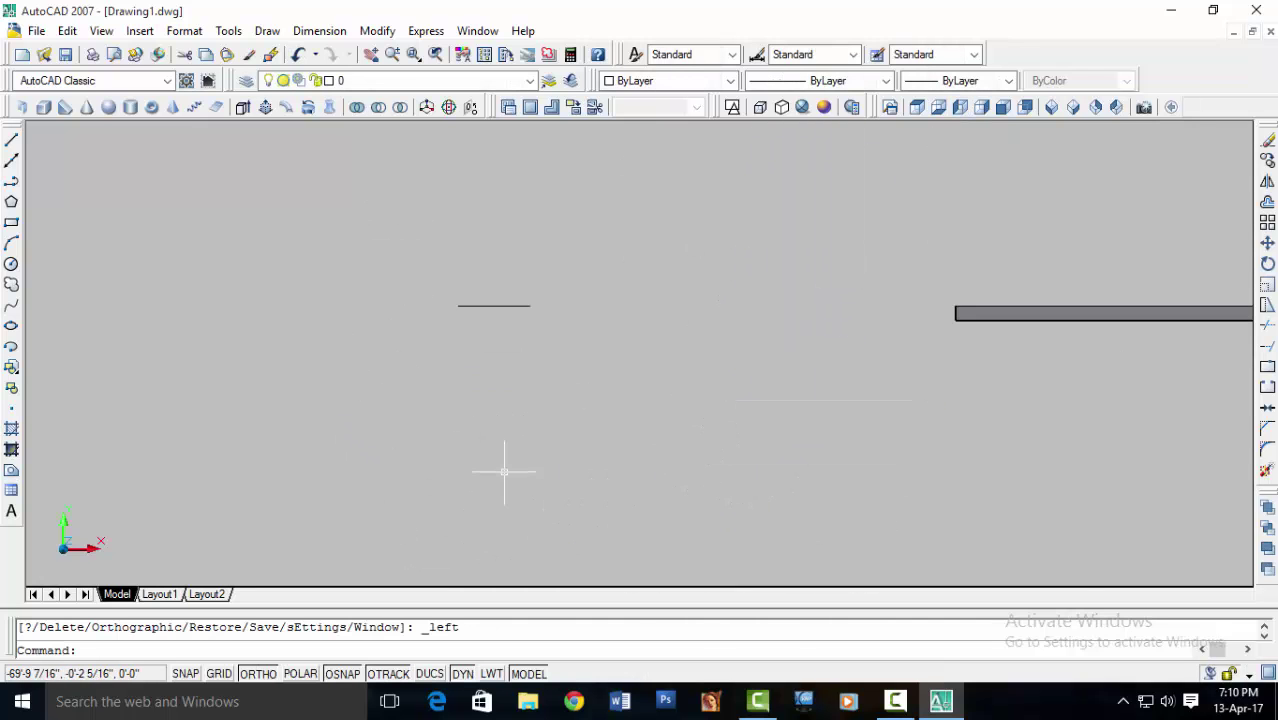
left_click(572, 298)
left_click(436, 373)
right_click(350, 350)
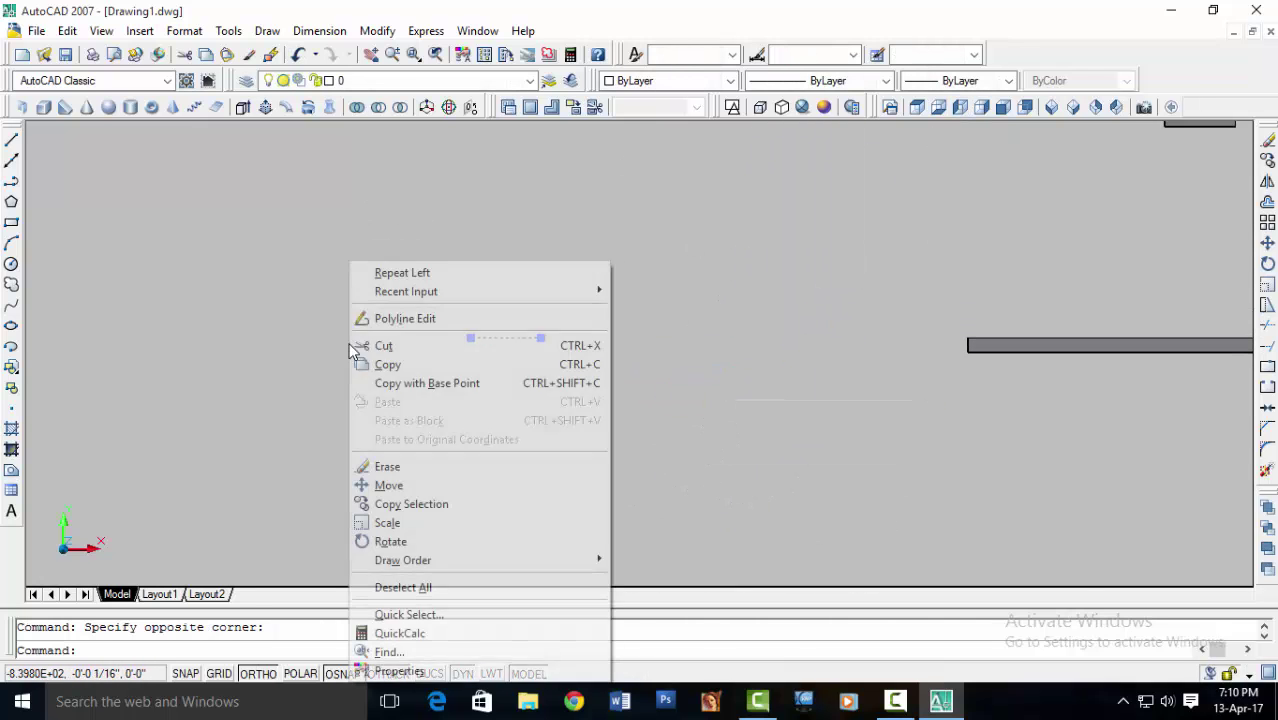
left_click(365, 504)
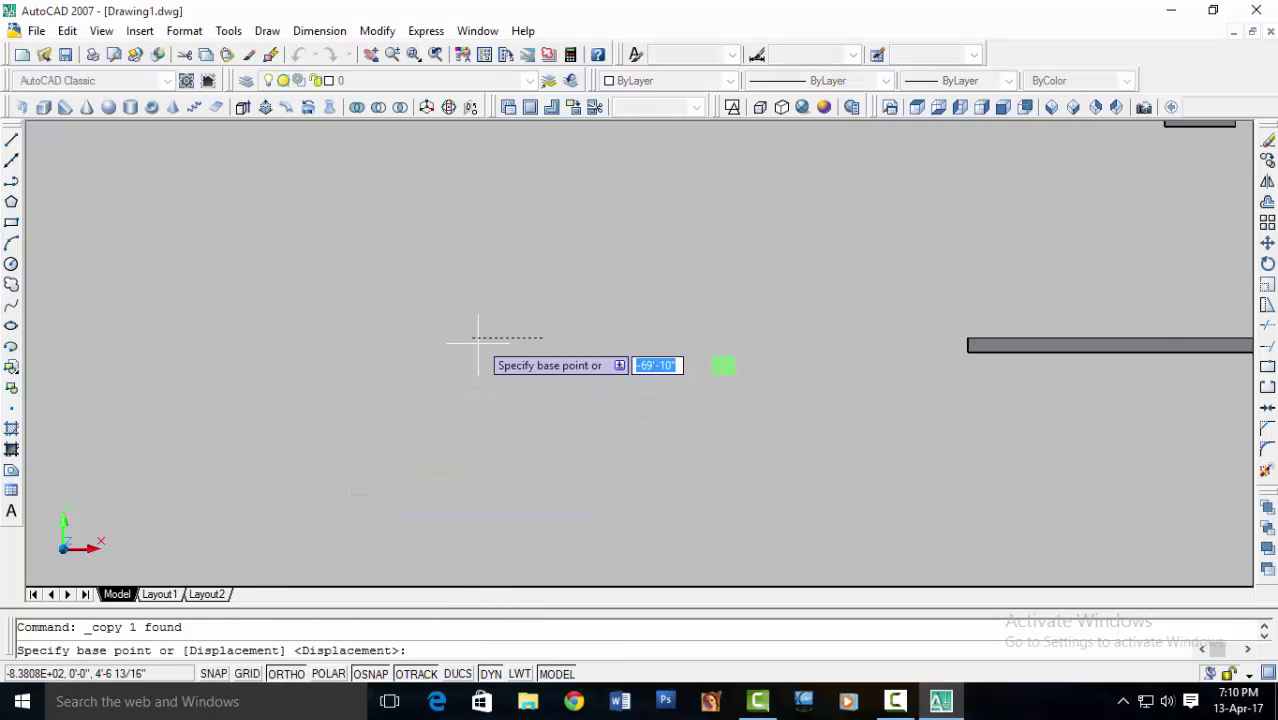
scroll(475, 340, "up", 2)
left_click(436, 361)
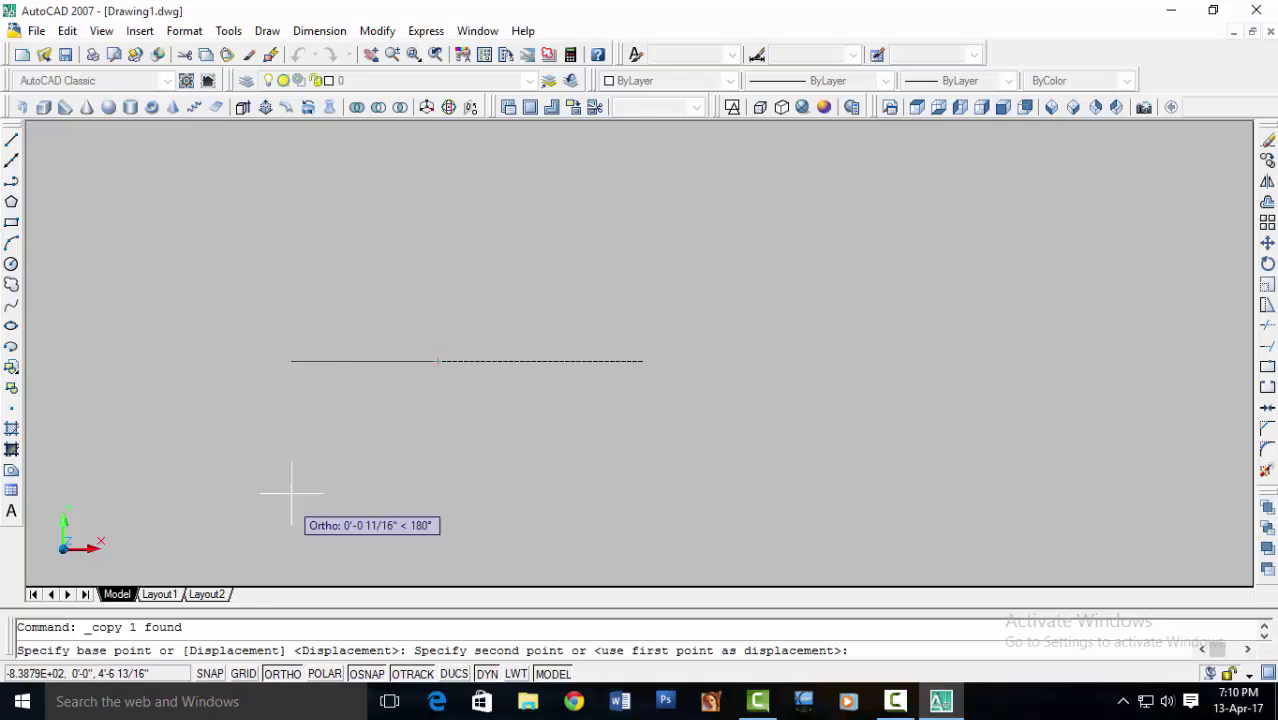
left_click(281, 673)
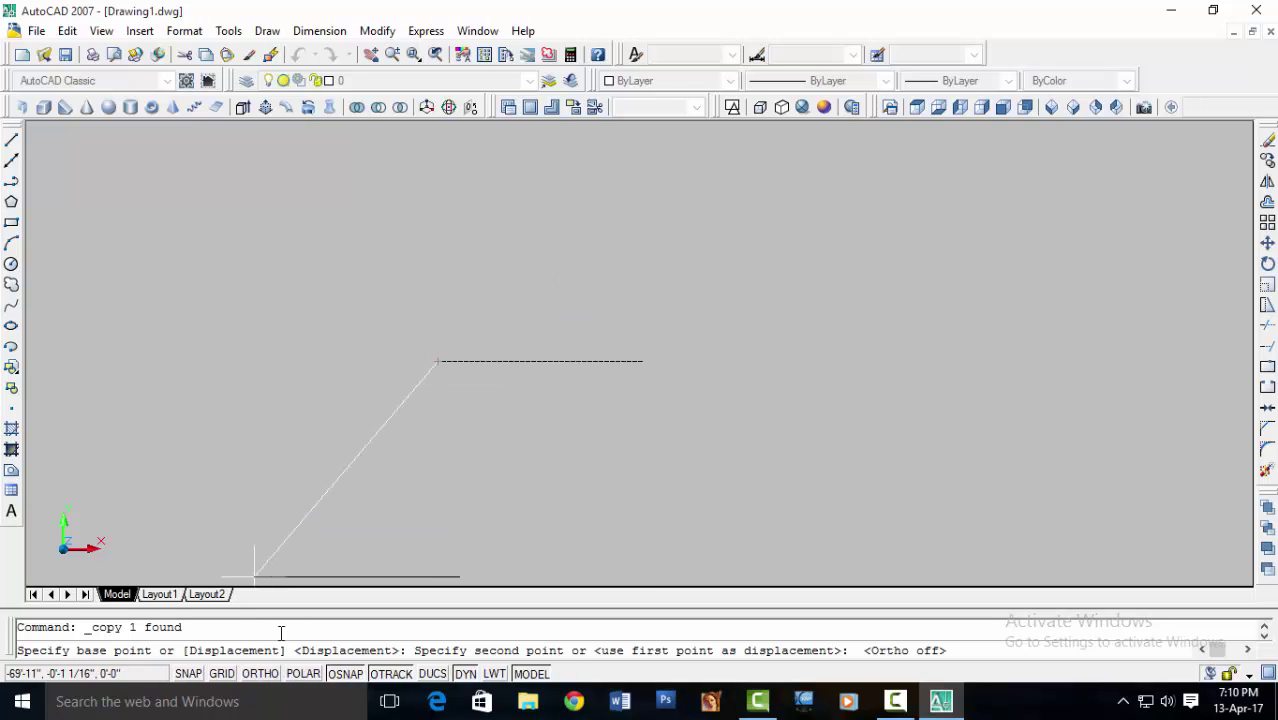
left_click(450, 290)
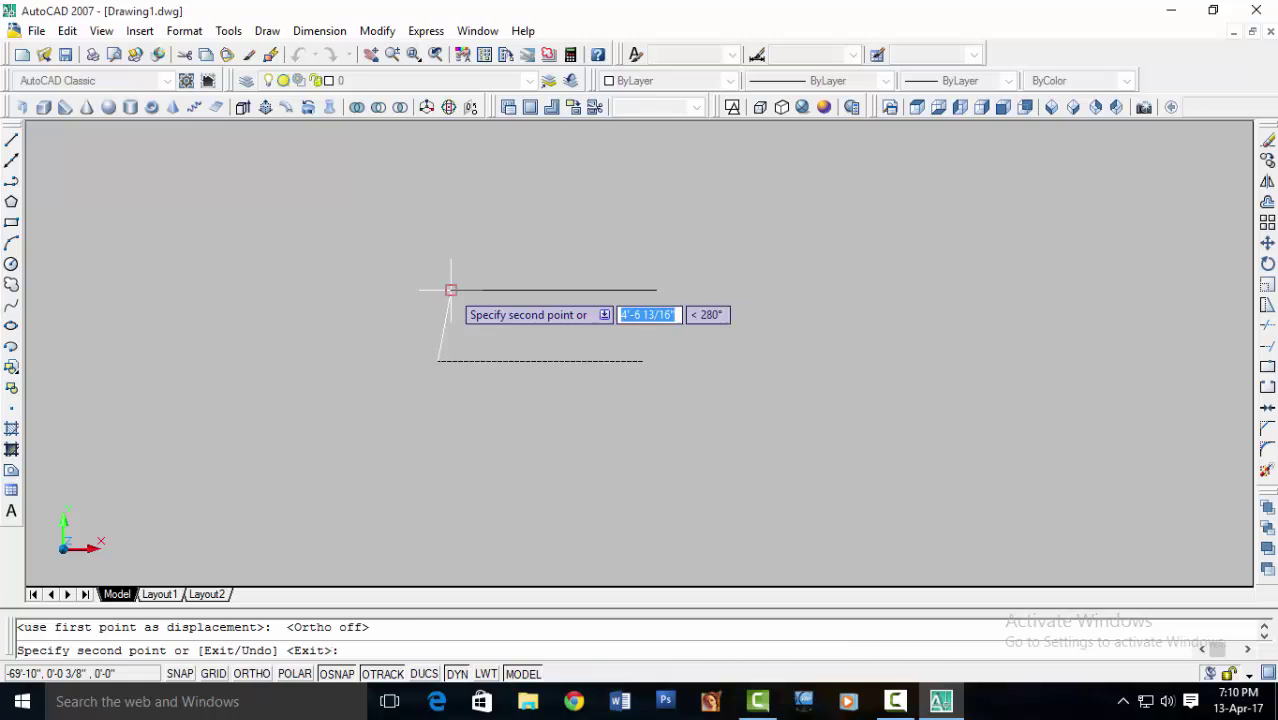
left_click(465, 204)
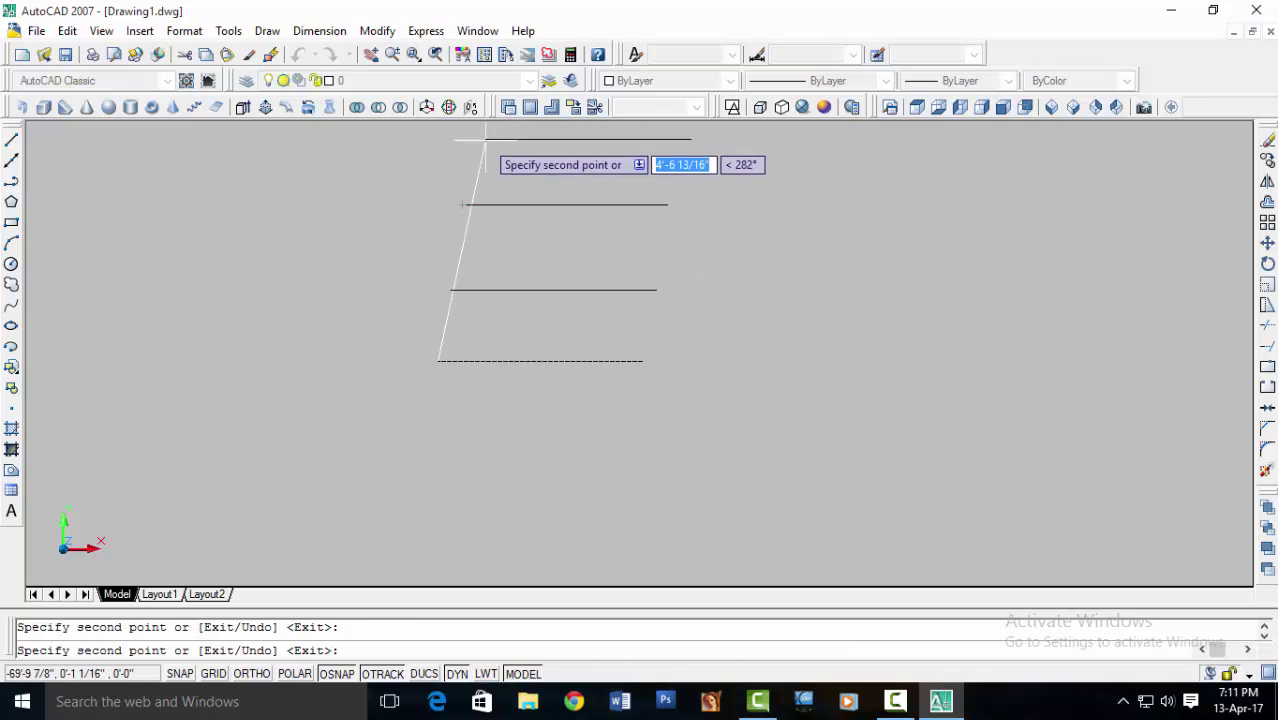
- Place two more line copies further up the stack, then end the copy command
middle_click_drag(478, 167, 425, 368)
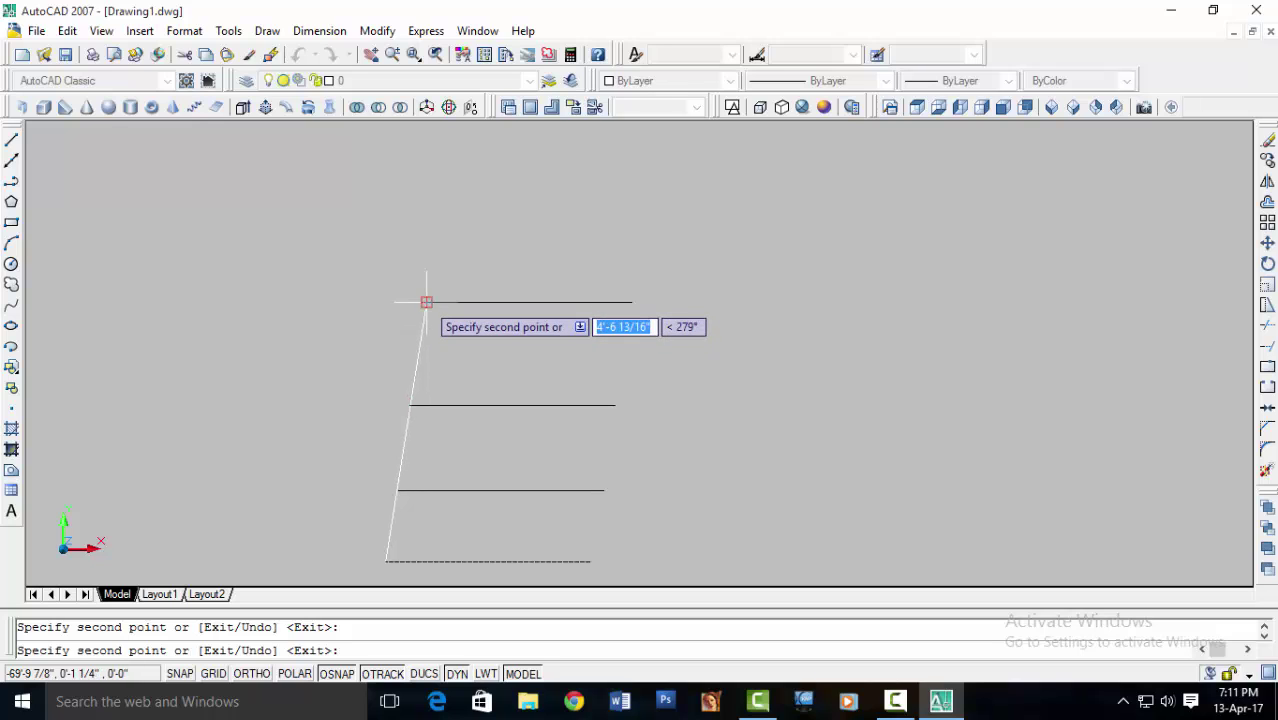
left_click(427, 301)
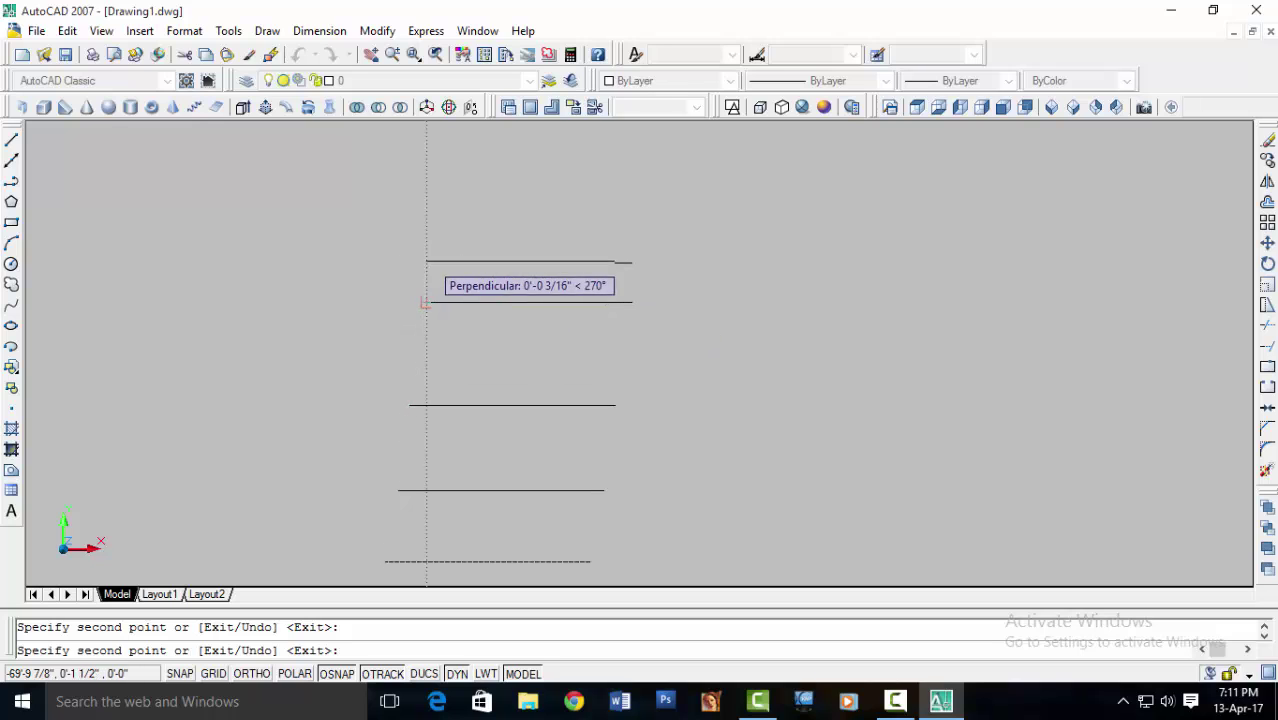
left_click(427, 206)
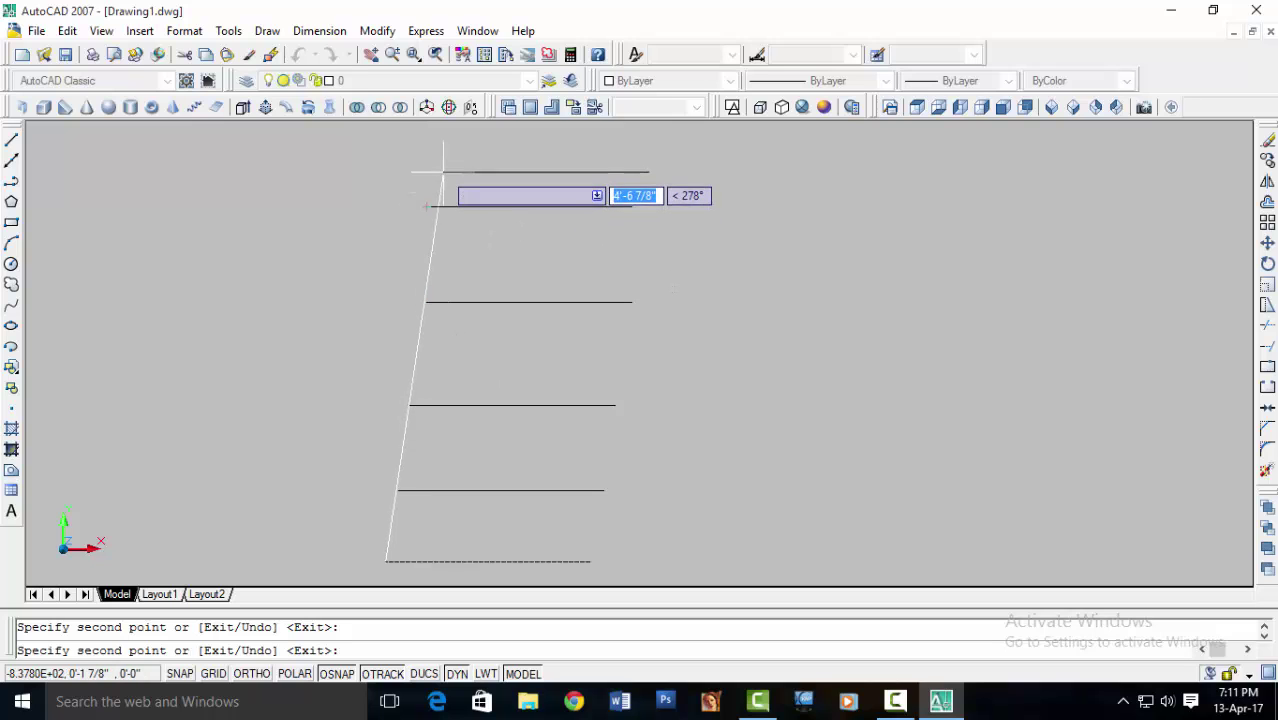
middle_click_drag(444, 139, 418, 208)
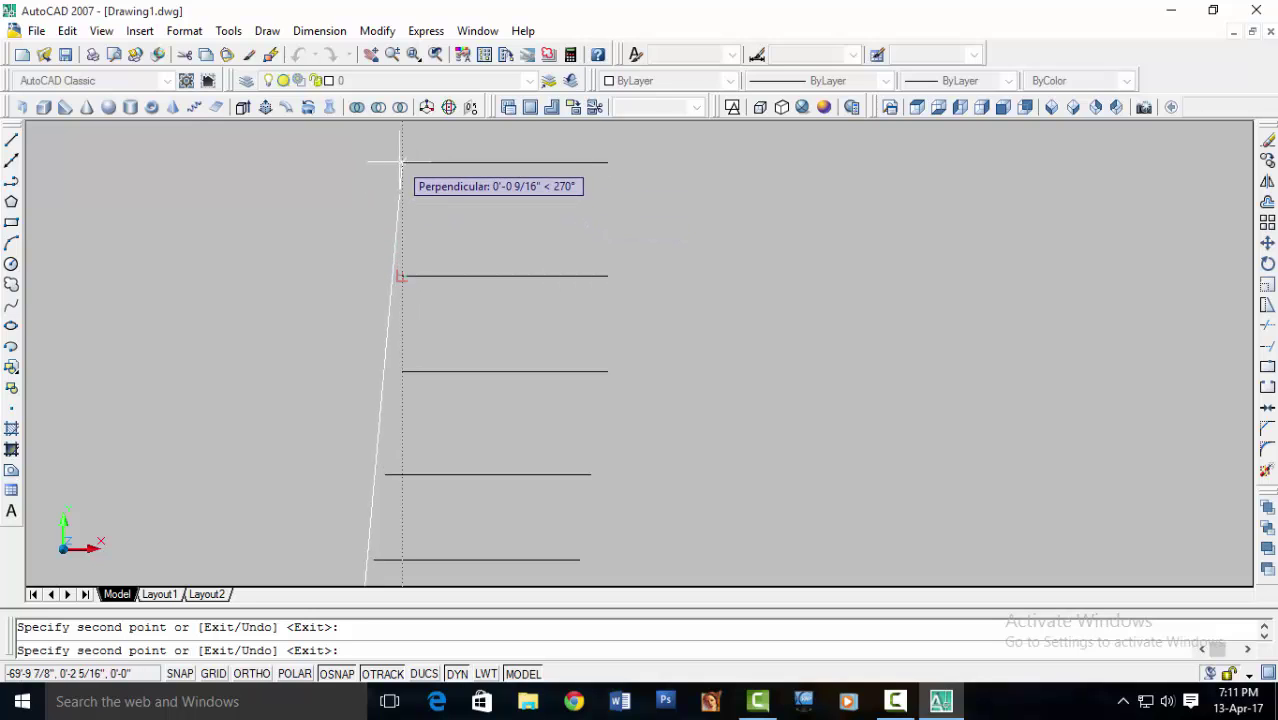
scroll(401, 160, "down", 5)
middle_click_drag(493, 235, 448, 346)
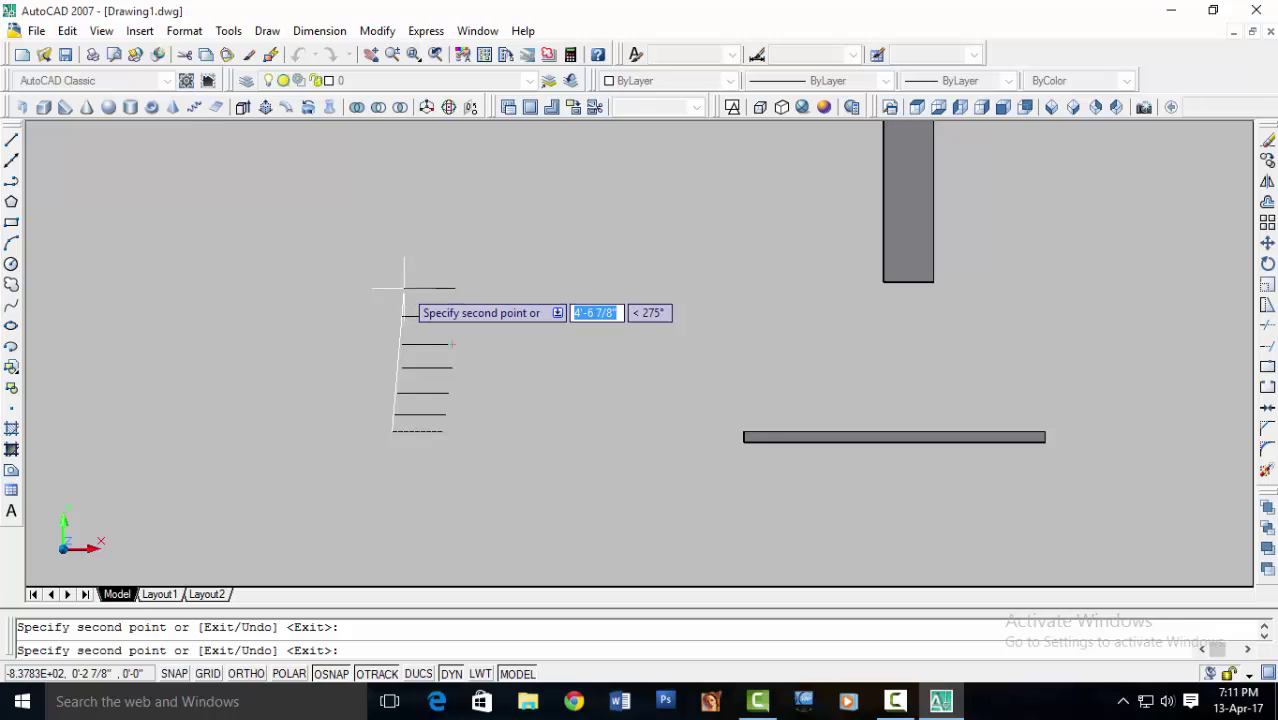
scroll(404, 289, "up", 3)
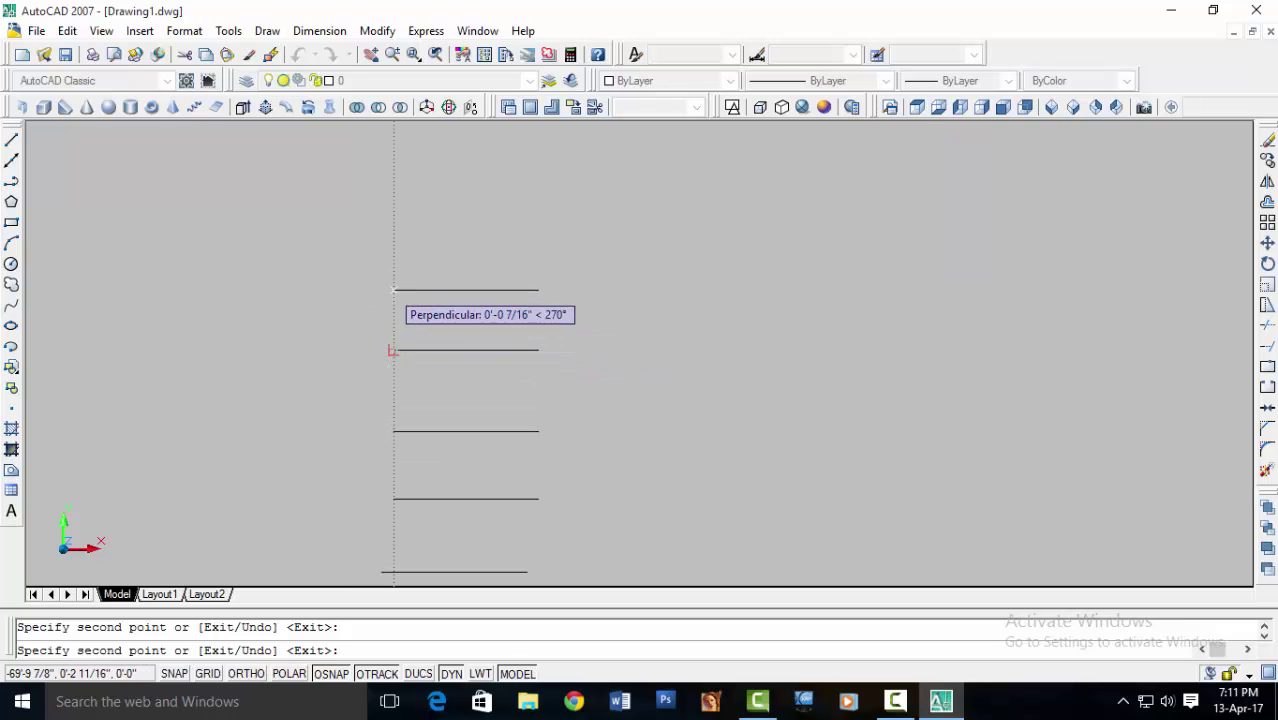
key("Escape")
middle_click_drag(480, 353, 485, 277)
scroll(485, 277, "down", 3)
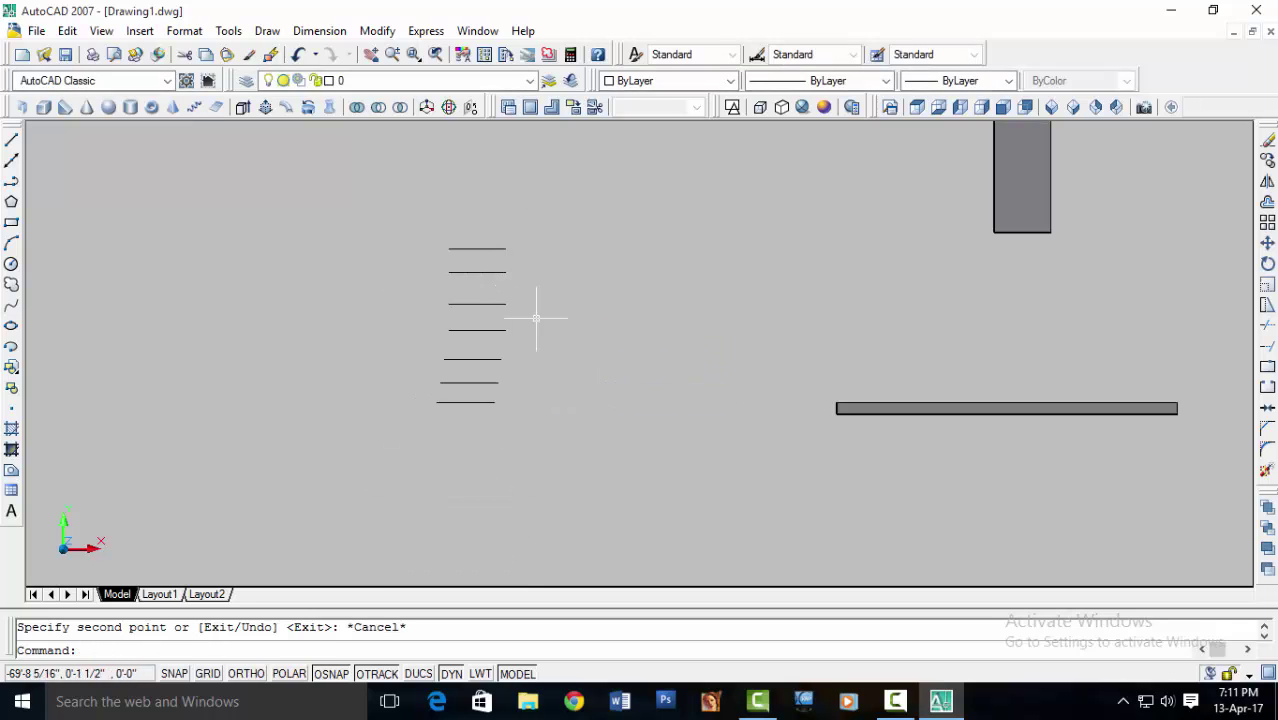
mouse_move(568, 364)
middle_mouse_down()
mouse_move(628, 361)
mouse_move(658, 397)
middle_mouse_up()
left_click(431, 453)
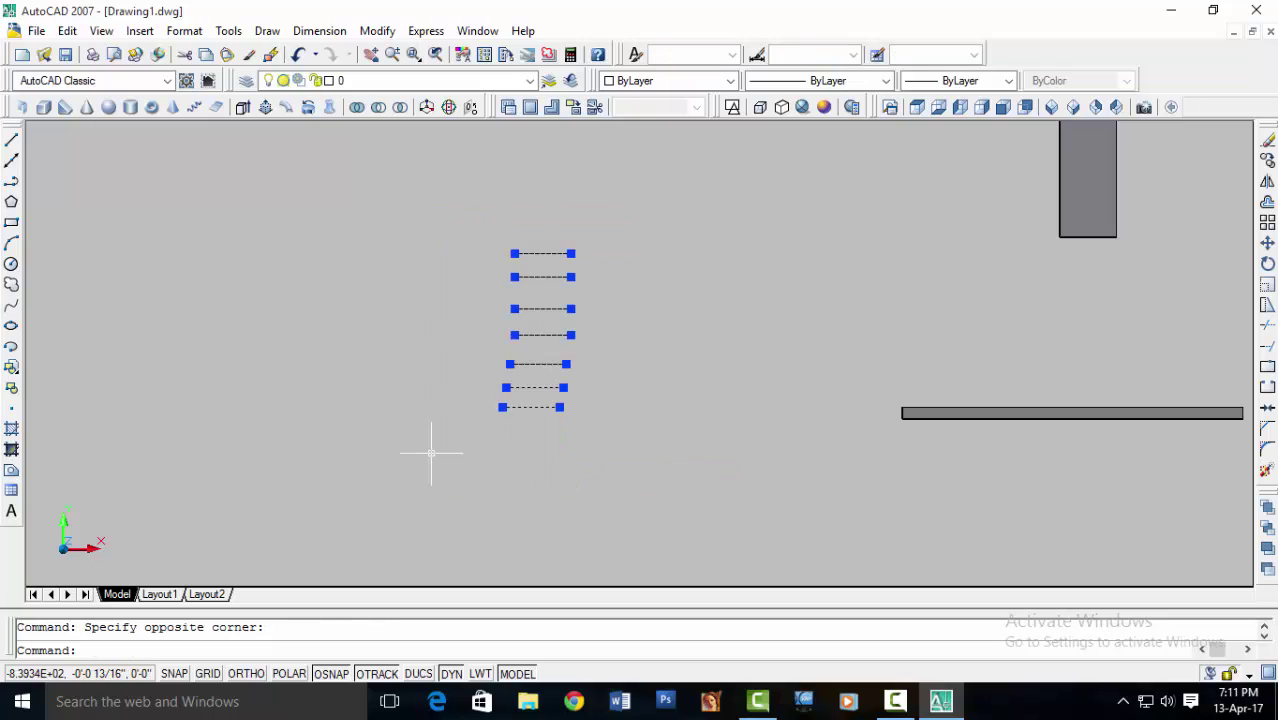
type("m")
key("Return")
left_click(430, 425)
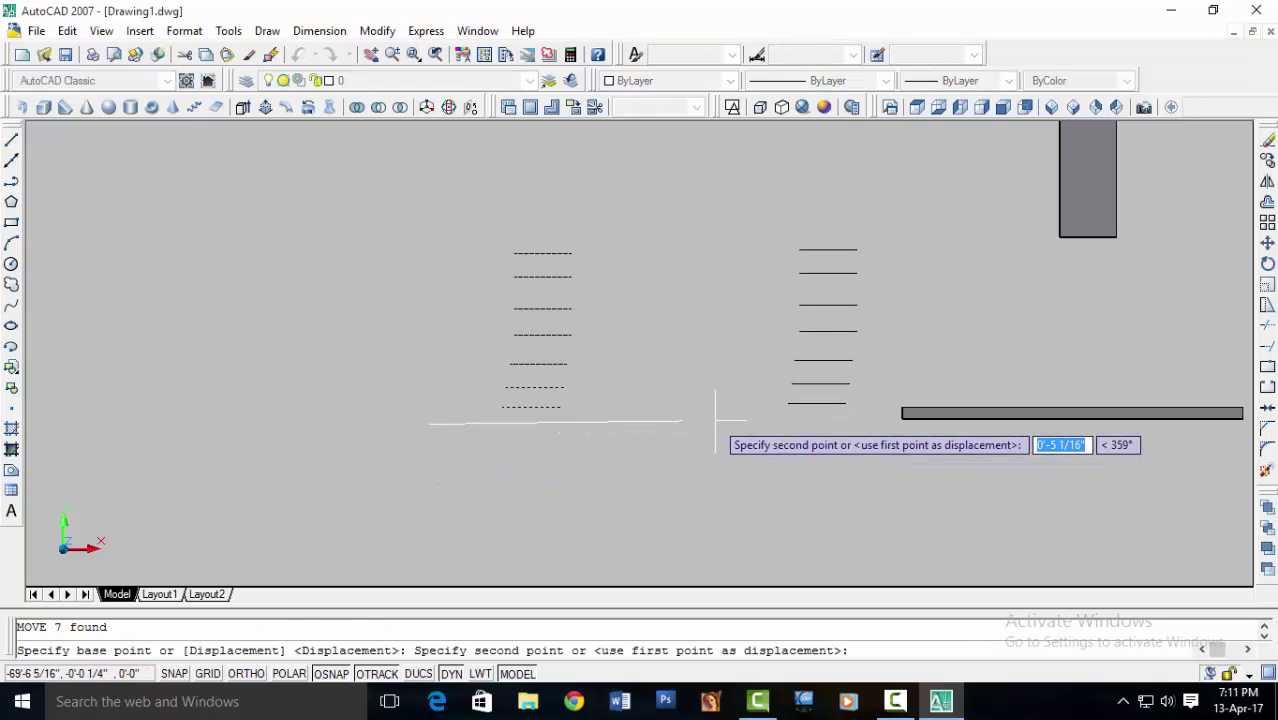
key("F8")
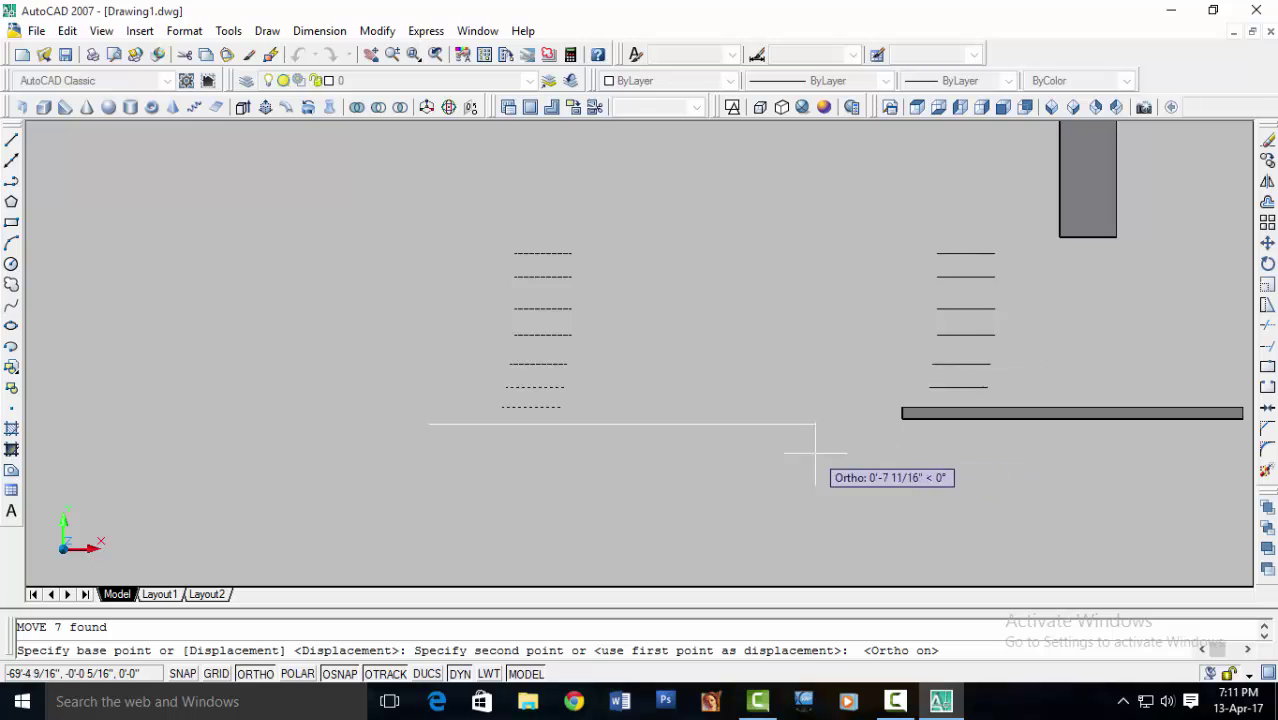
key("Escape")
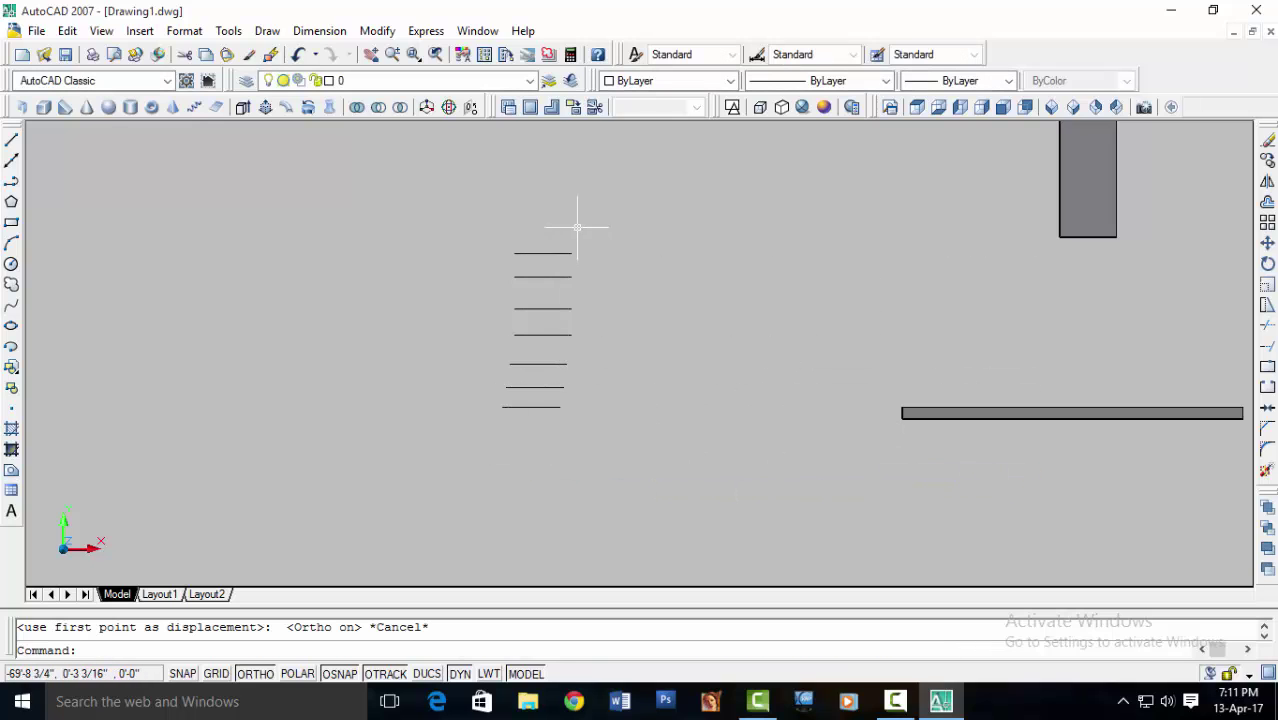
left_click(571, 235)
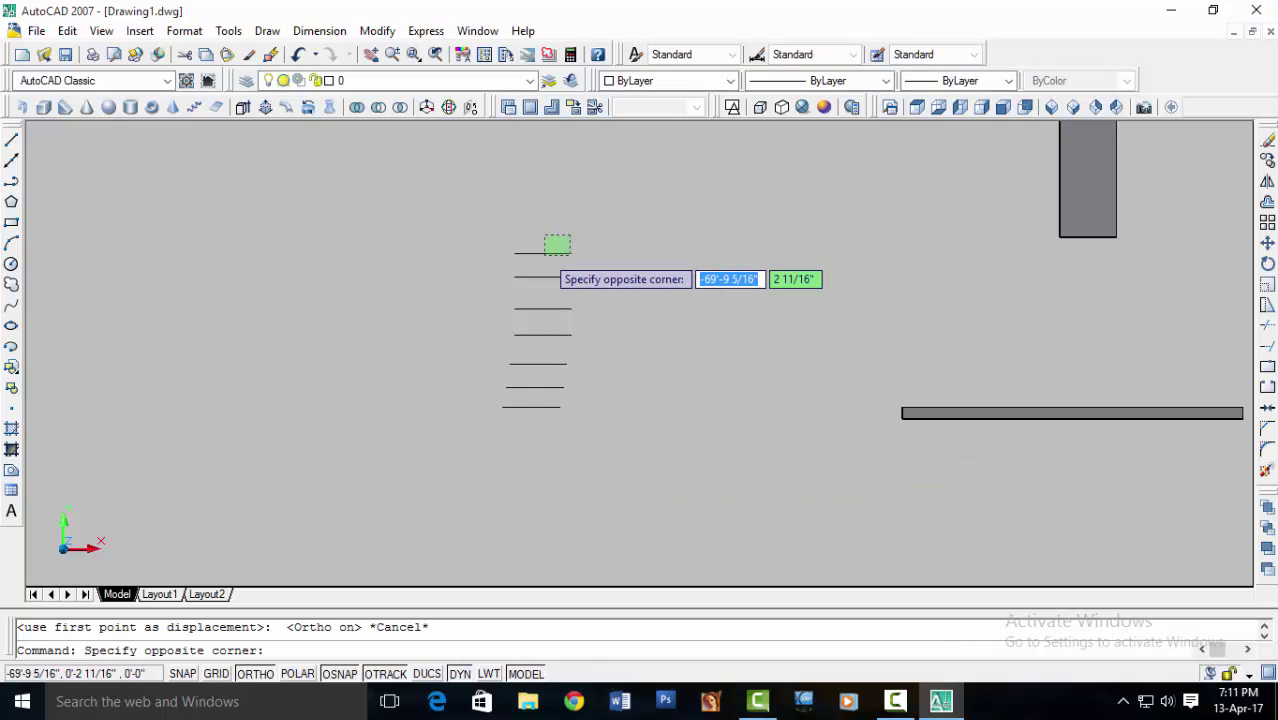
- Copy the top line from its left end to just above the stack, undoing one misplaced copy
left_click(536, 259)
scroll(560, 248, "up", 4)
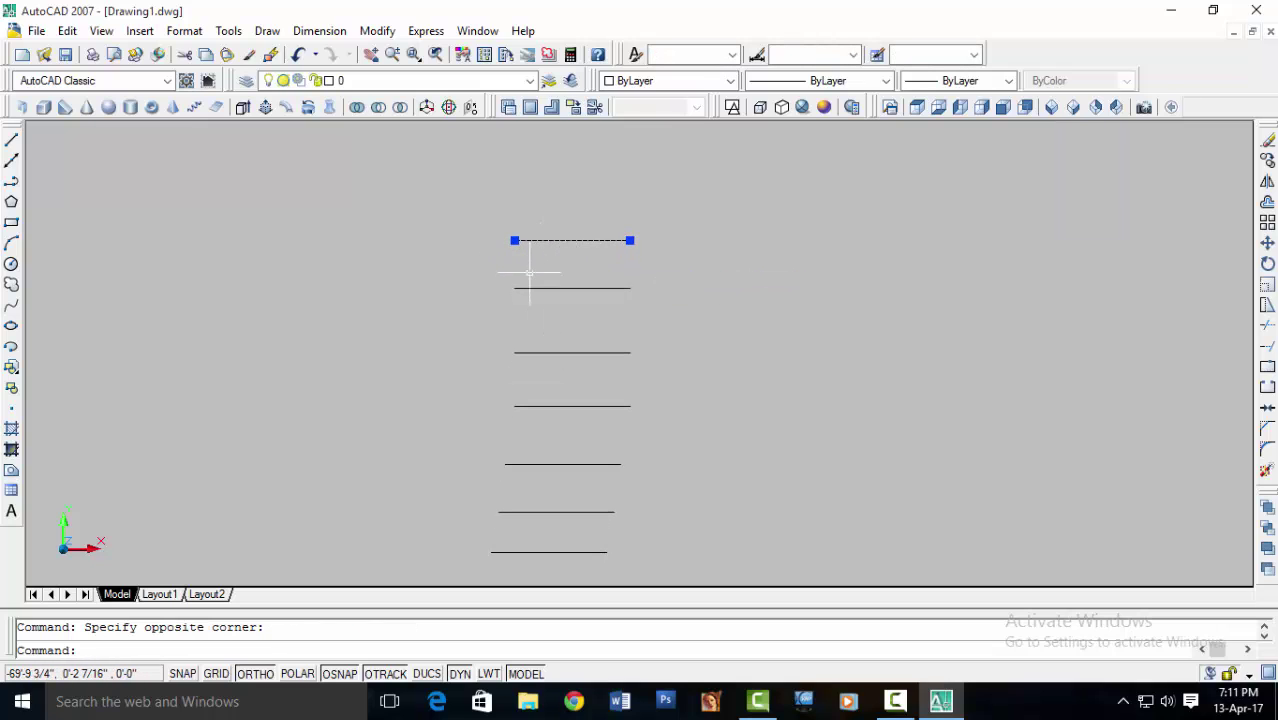
right_click(351, 251)
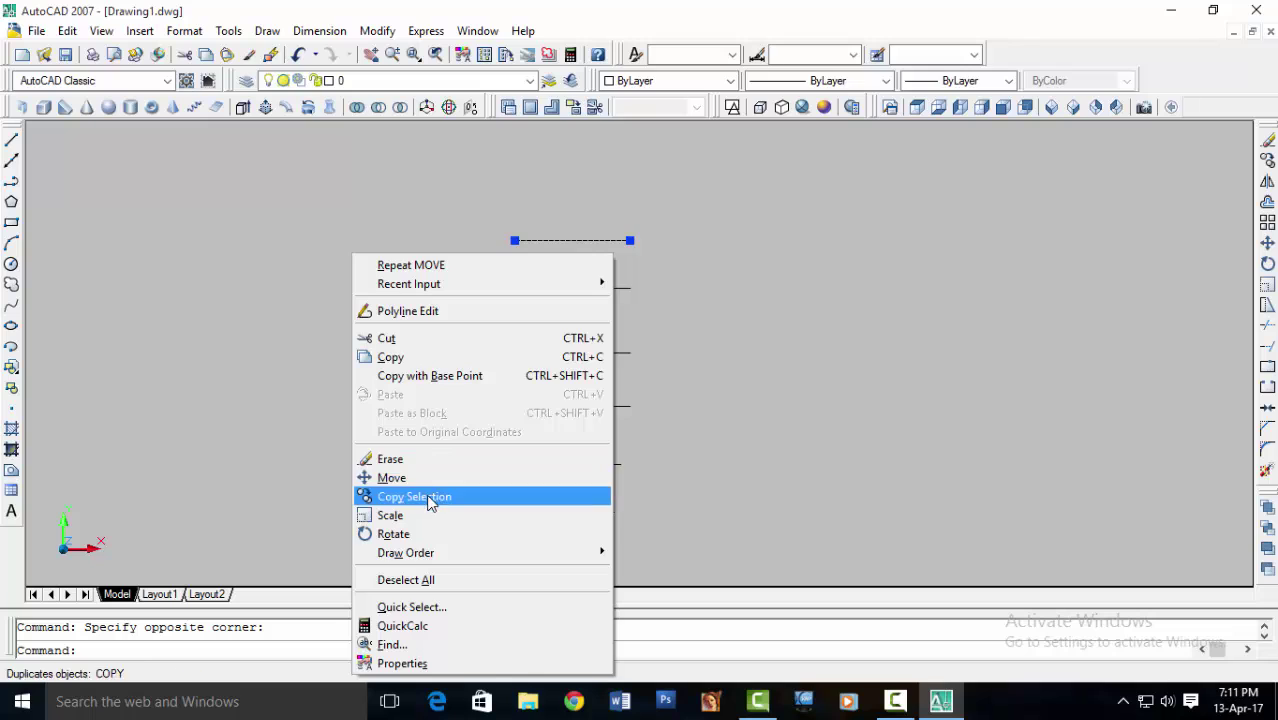
left_click(437, 493)
left_click(513, 240)
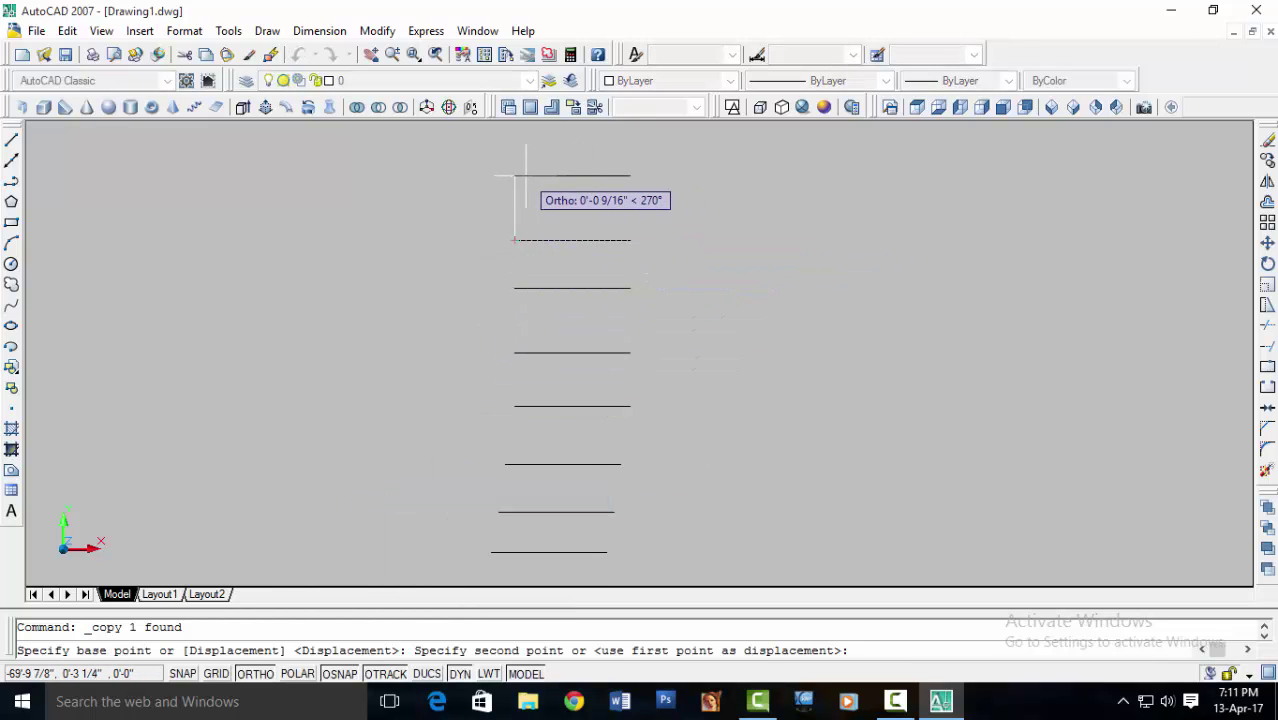
left_click(526, 176)
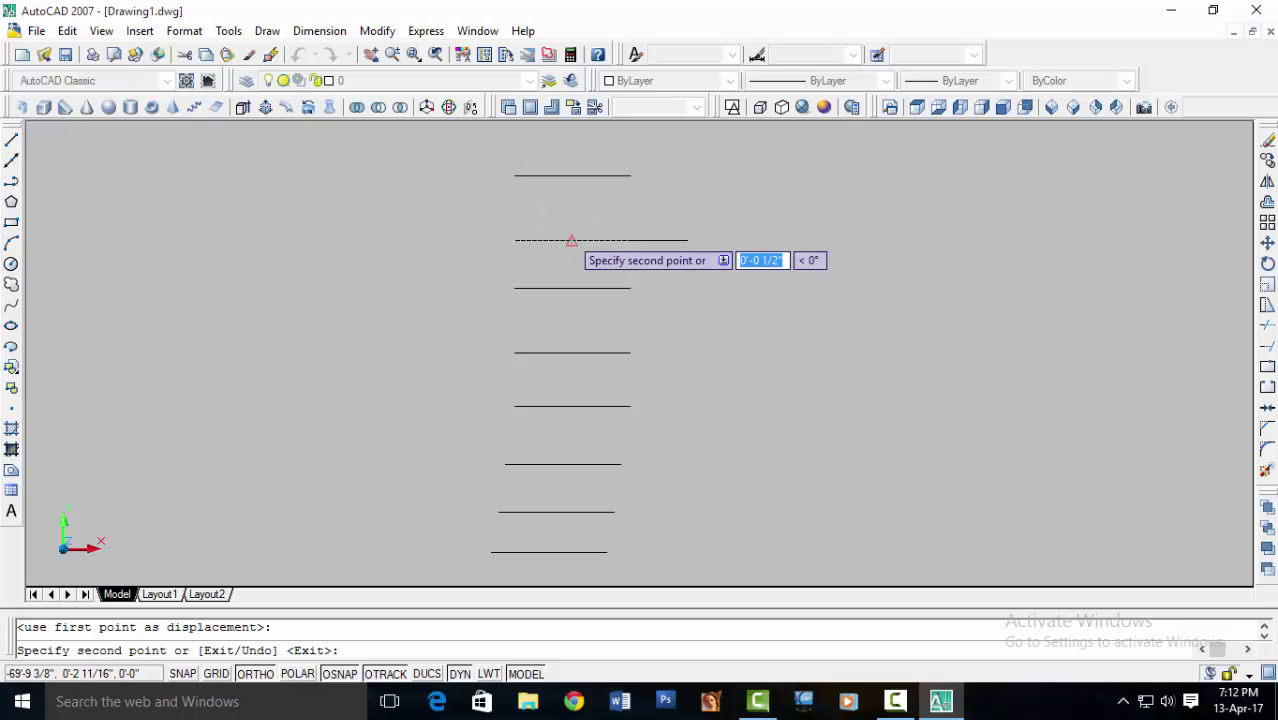
type("u")
key("Return")
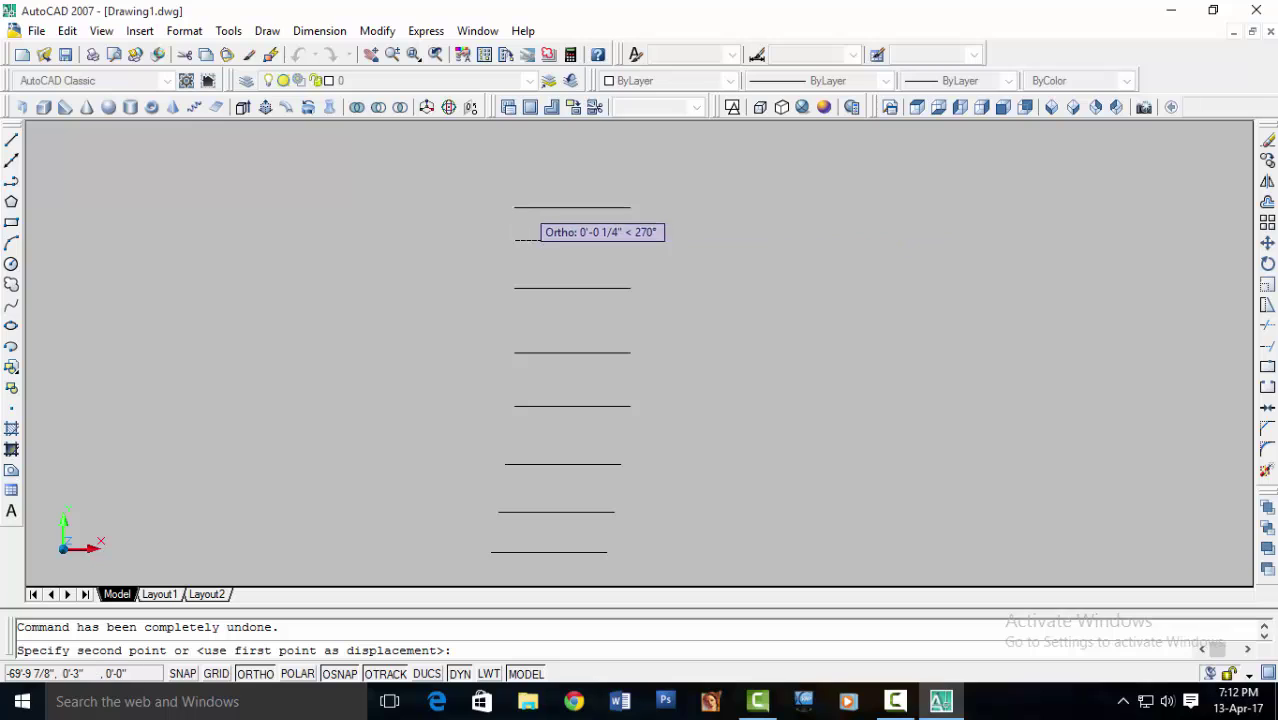
left_click(530, 178)
key("Escape")
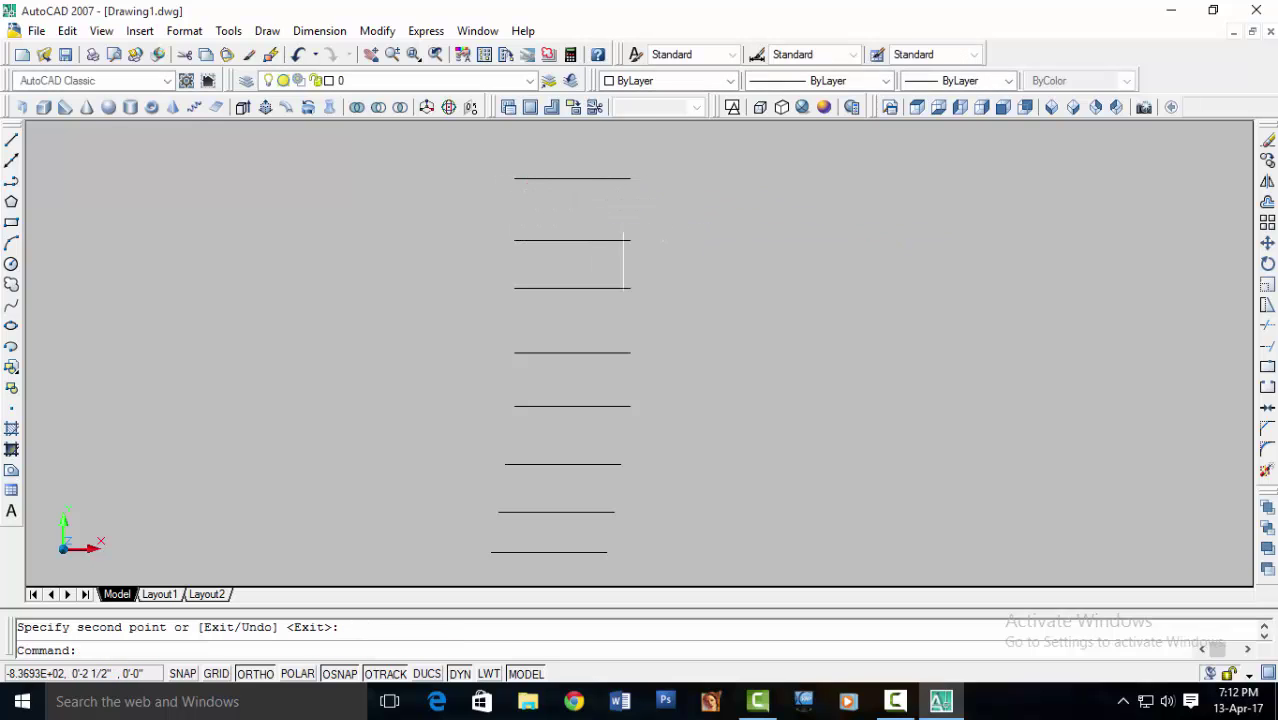
scroll(90, 386, "down", 1)
scroll(90, 386, "down", 2)
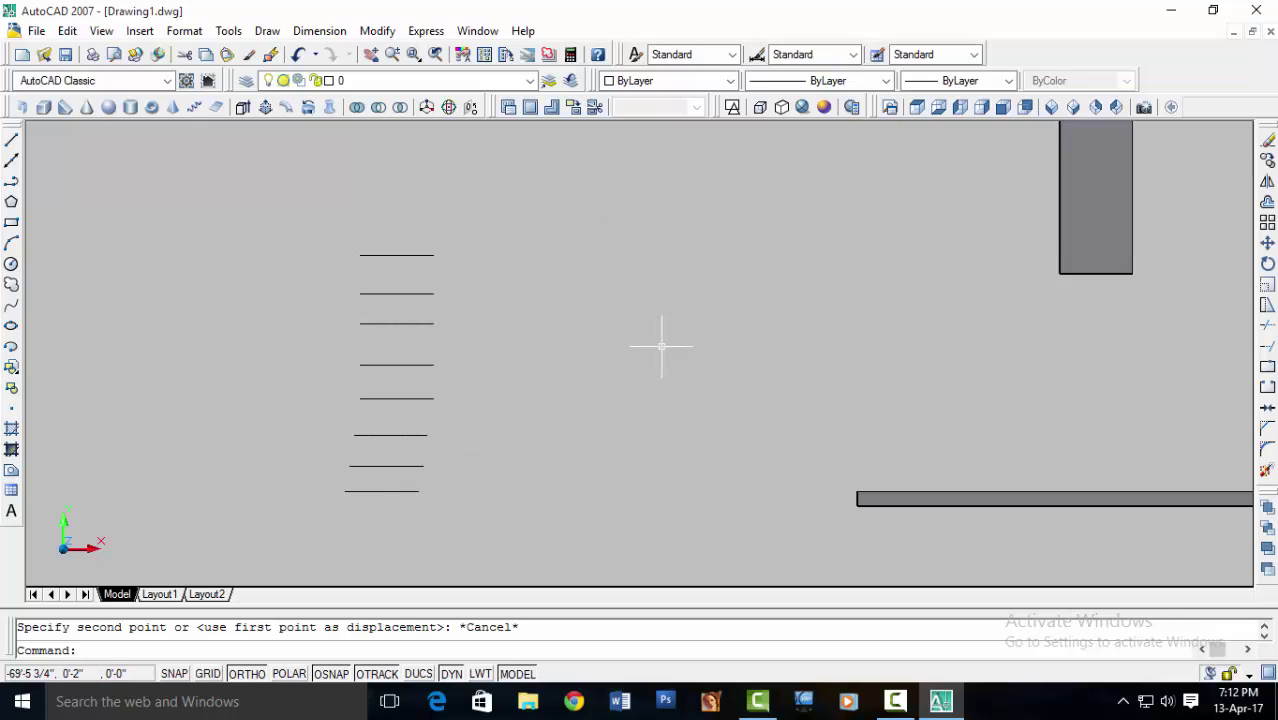
- Stretch the ends of all eight stacked lines to make them much shorter
type("s")
key("Return")
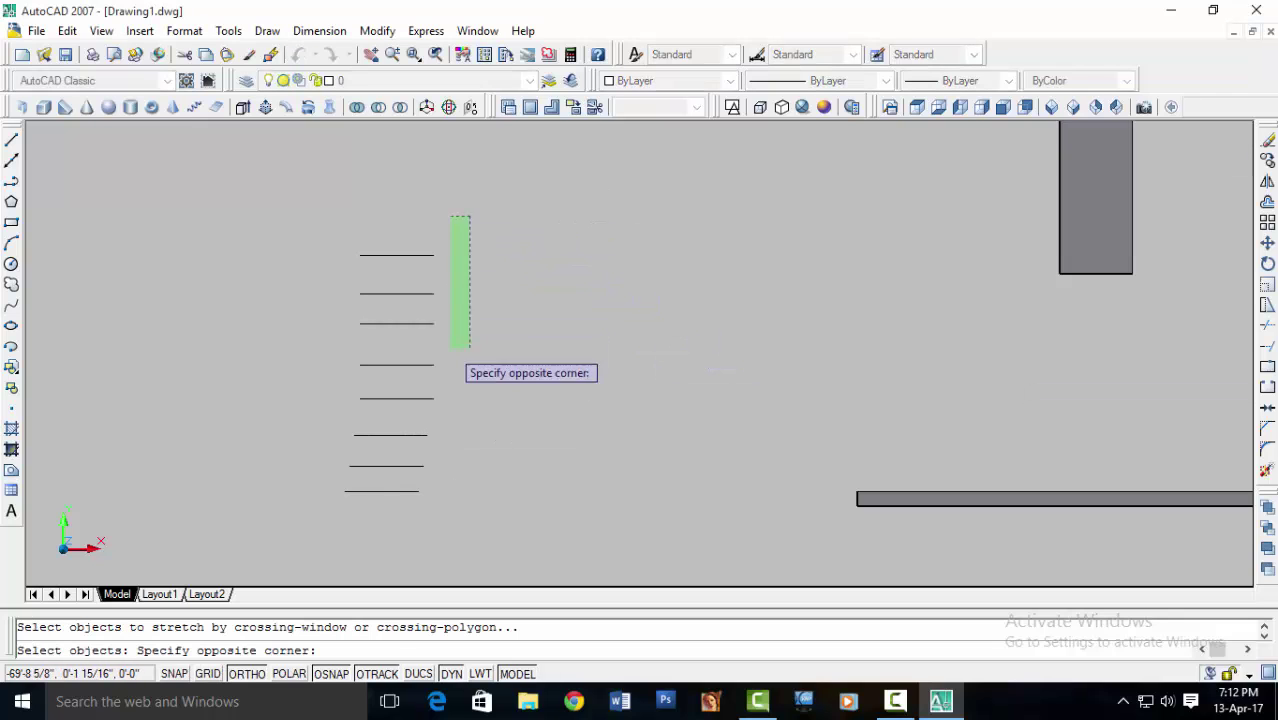
left_click(388, 513)
key("Return")
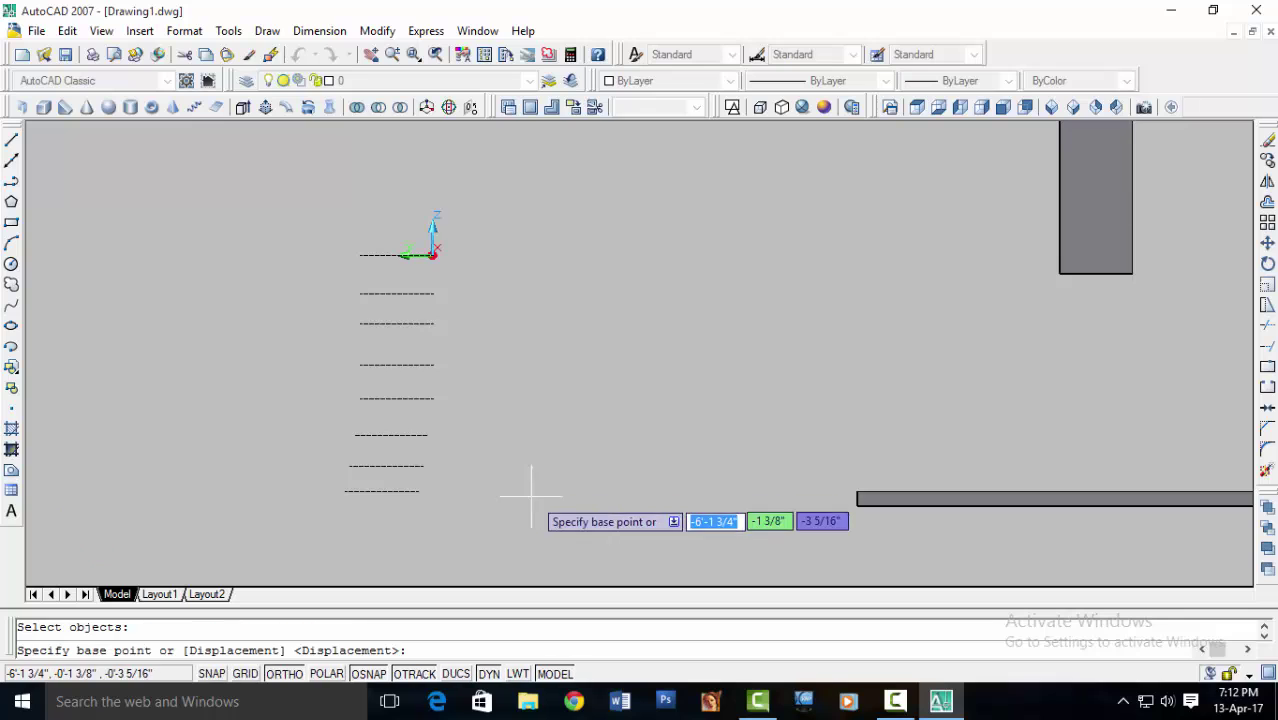
left_click(648, 502)
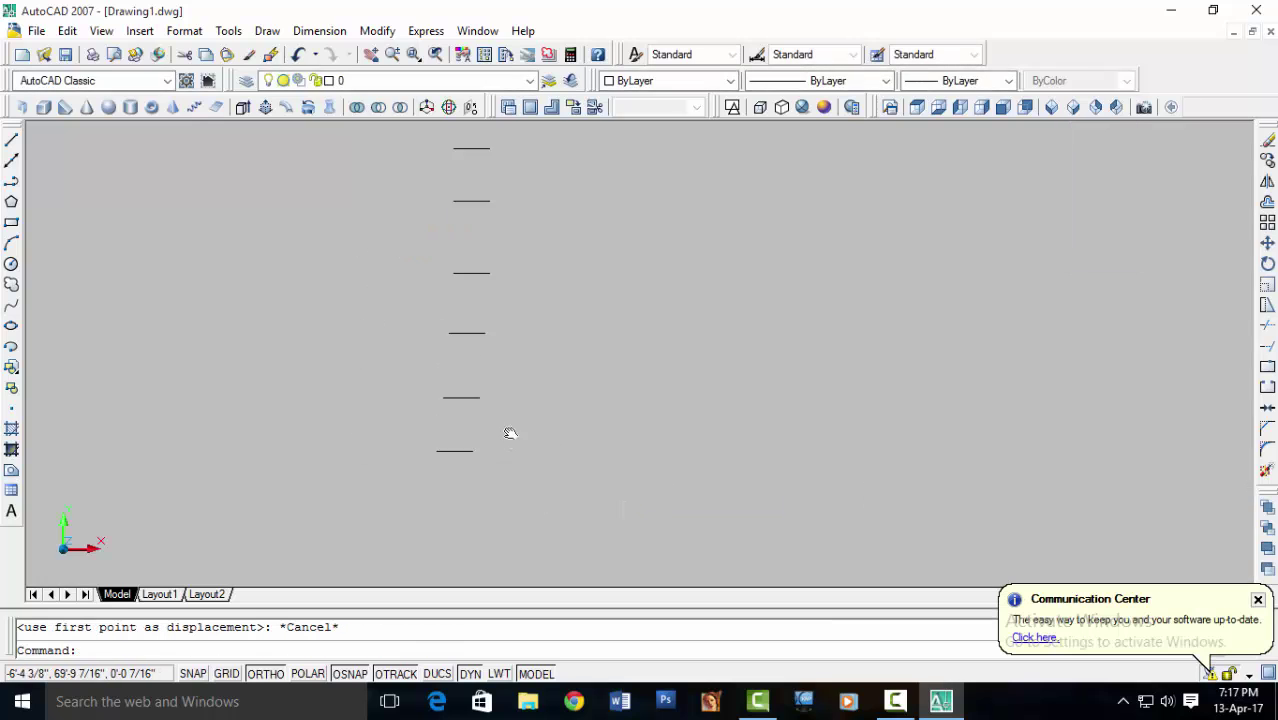
- Copy the bottom line to a spot just below it with ortho off
left_click(524, 398)
left_click(471, 378)
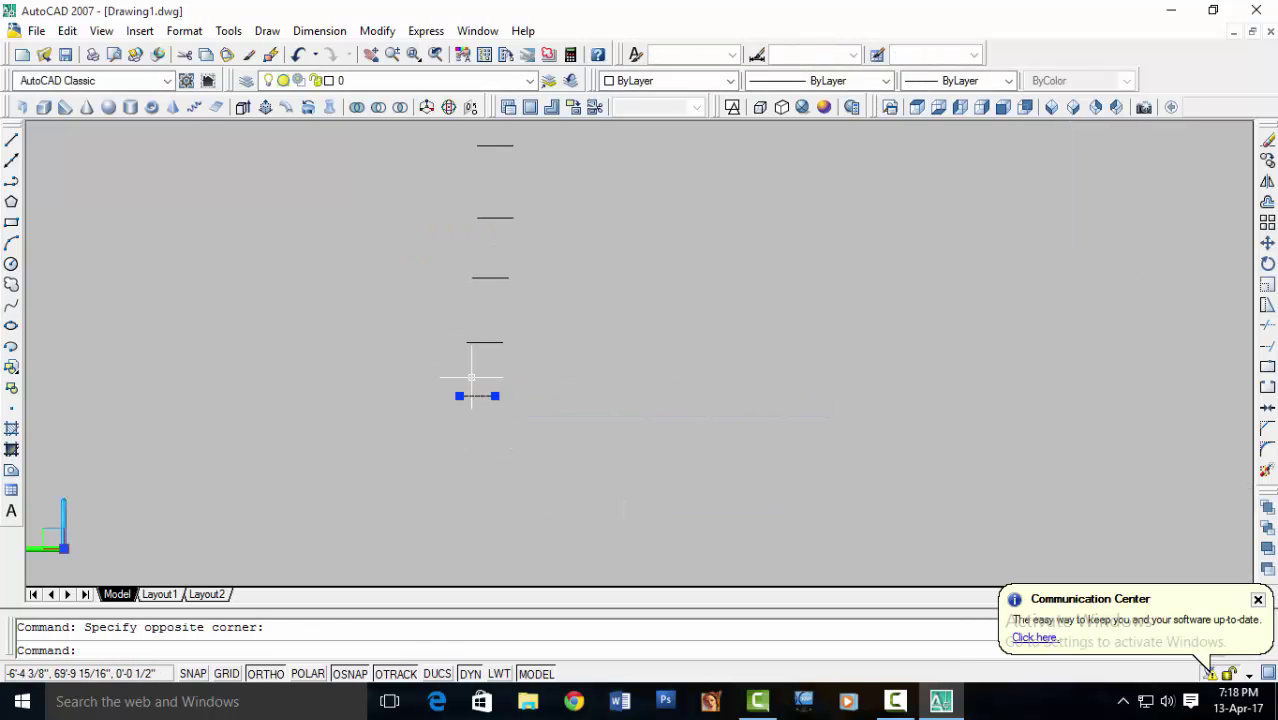
right_click(584, 458)
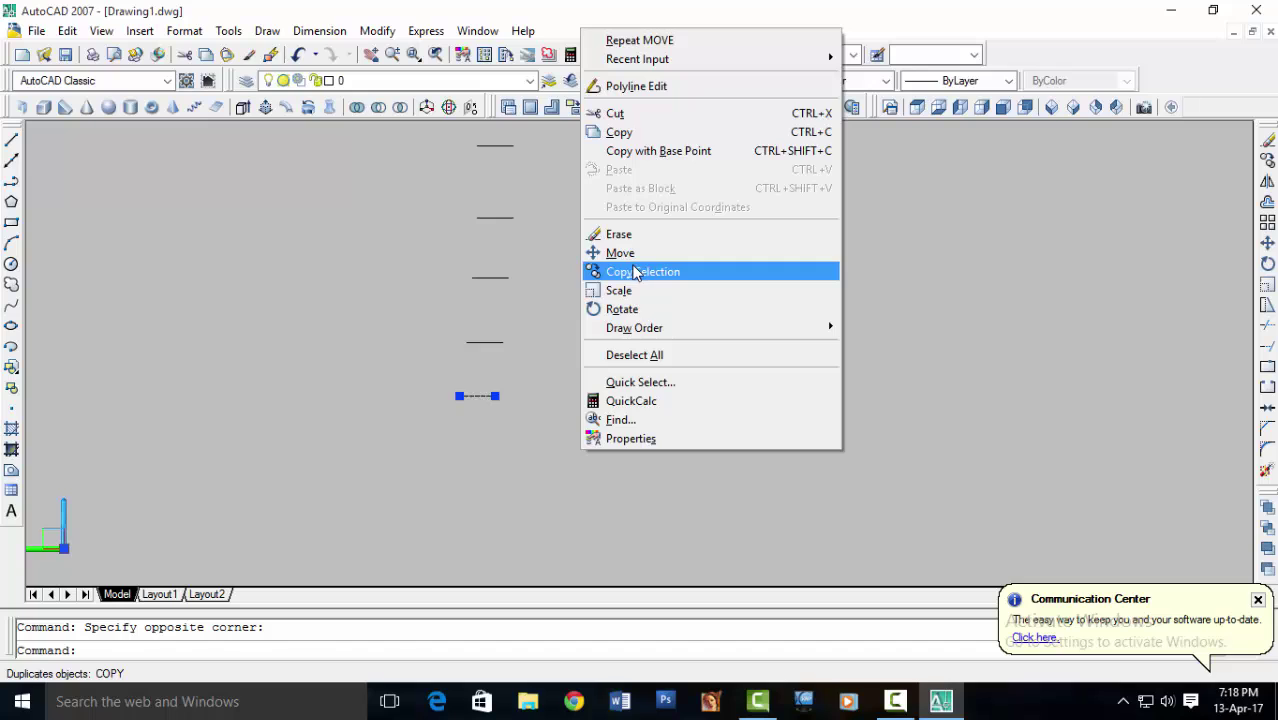
left_click(636, 273)
left_click(430, 444)
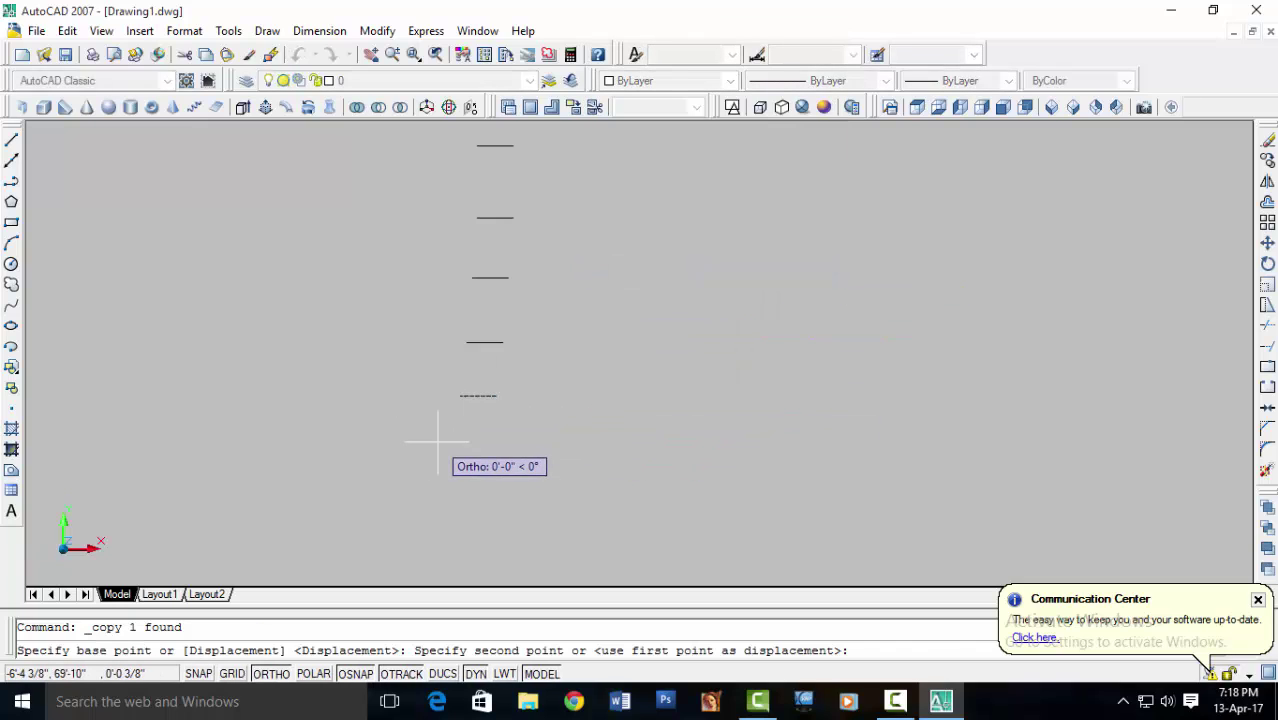
key("F8")
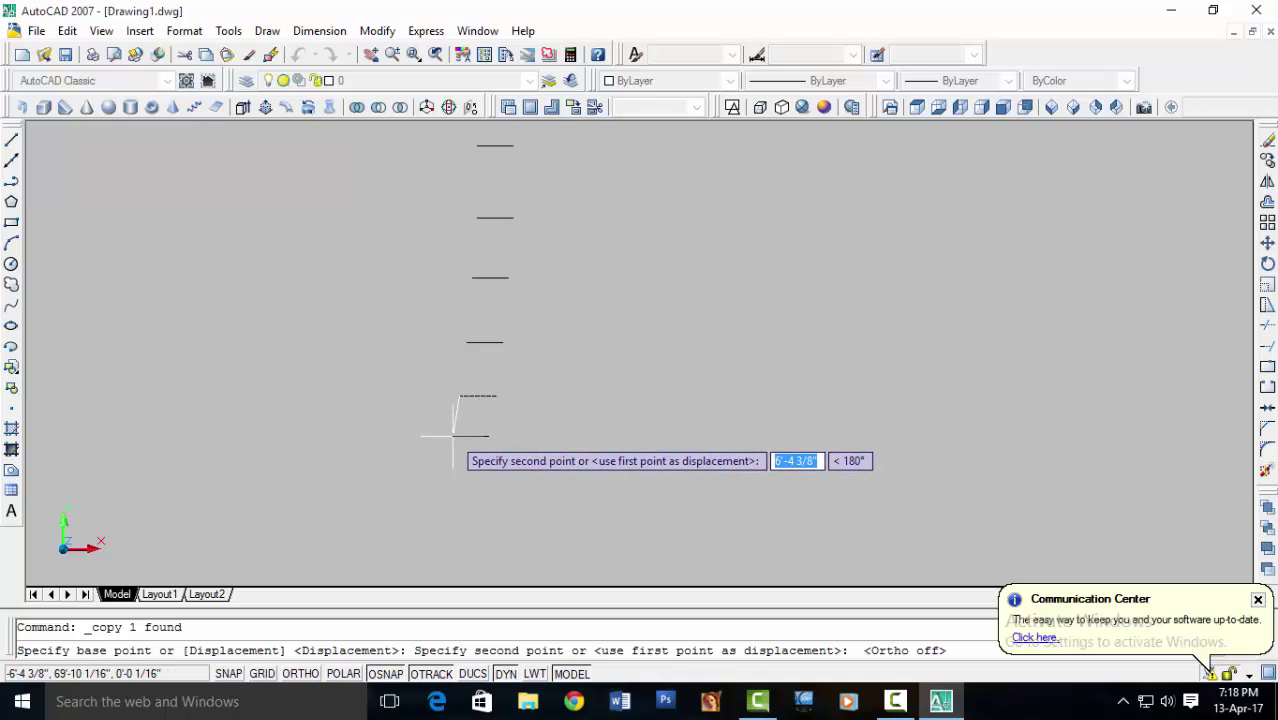
left_click(455, 436)
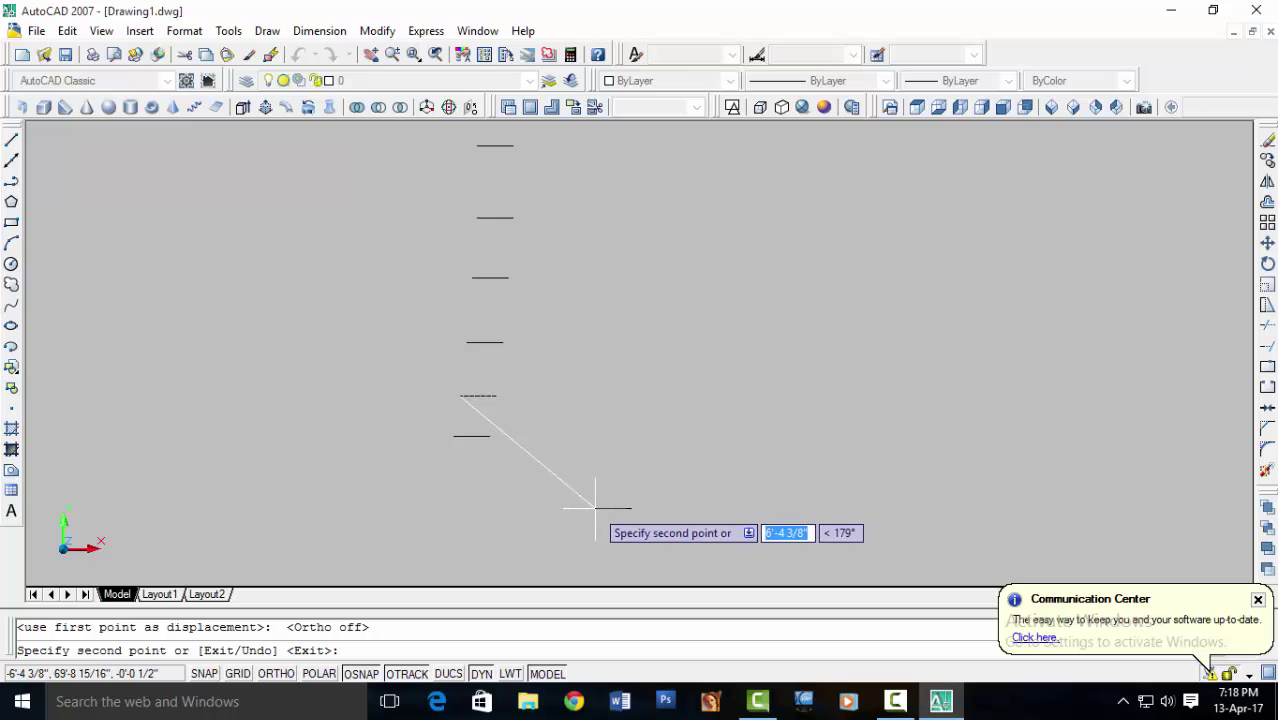
key("Escape")
middle_click_drag(600, 411, 574, 421)
scroll(598, 415, "down", 2)
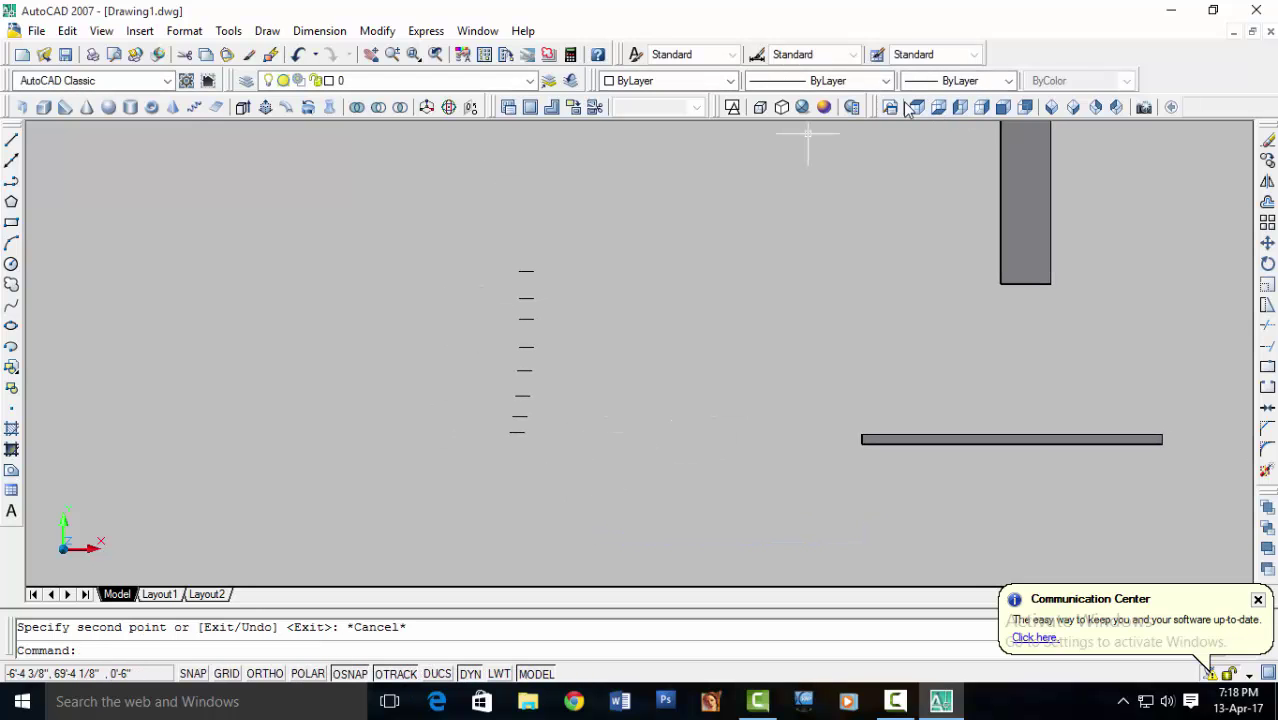
- In Left view, loft through the eight stacked lines picked from bottom to top
left_click(1051, 107)
left_click_drag(565, 491, 588, 490)
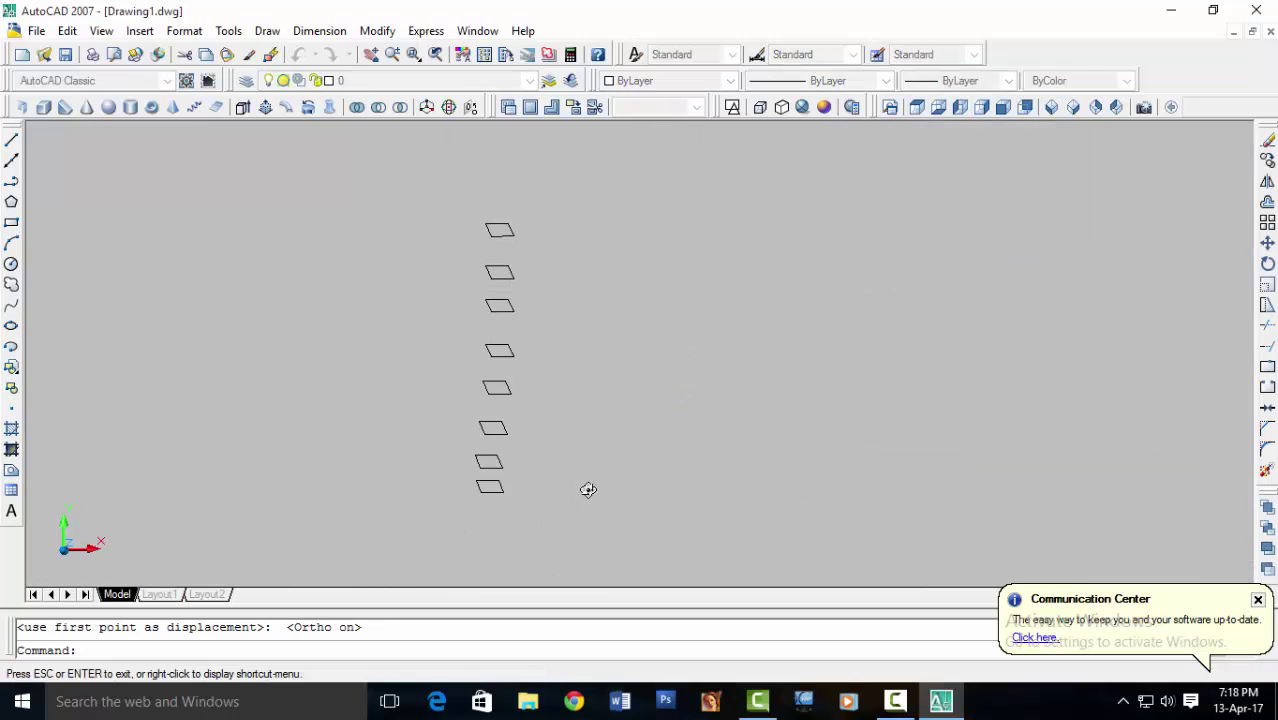
left_click(960, 107)
type("loft")
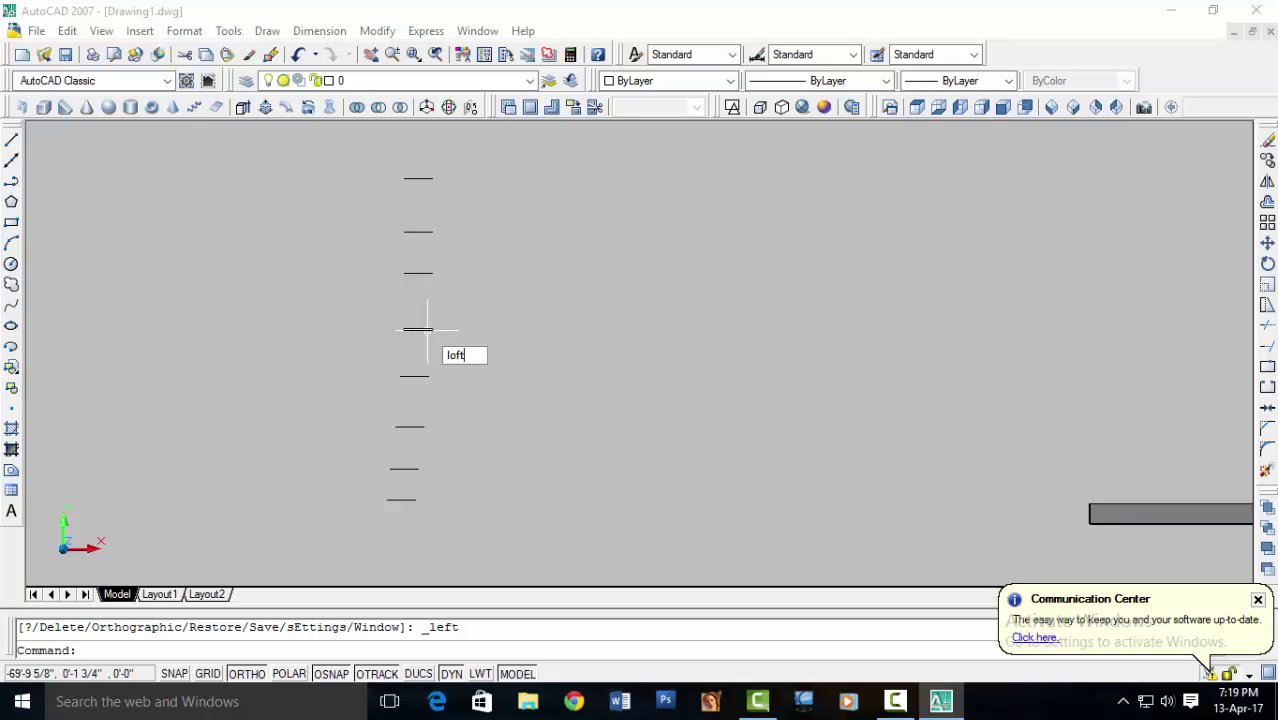
key("Return")
left_click(402, 500)
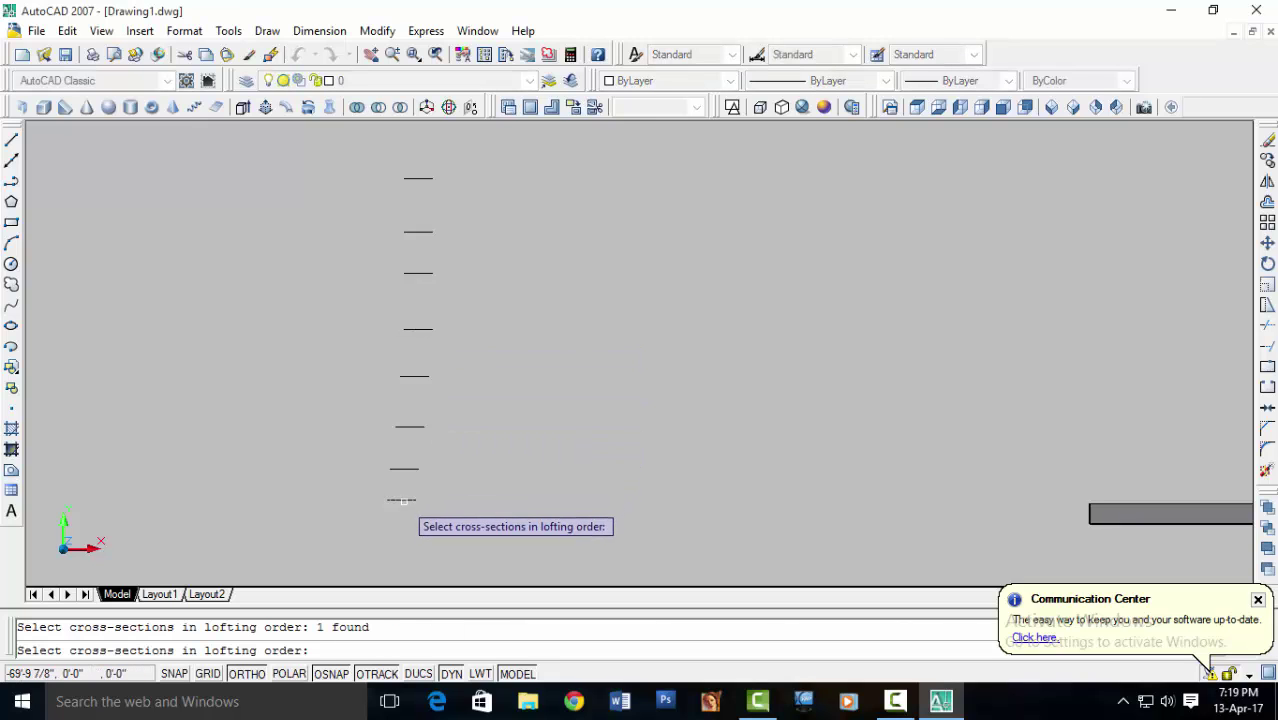
left_click(405, 468)
left_click(412, 426)
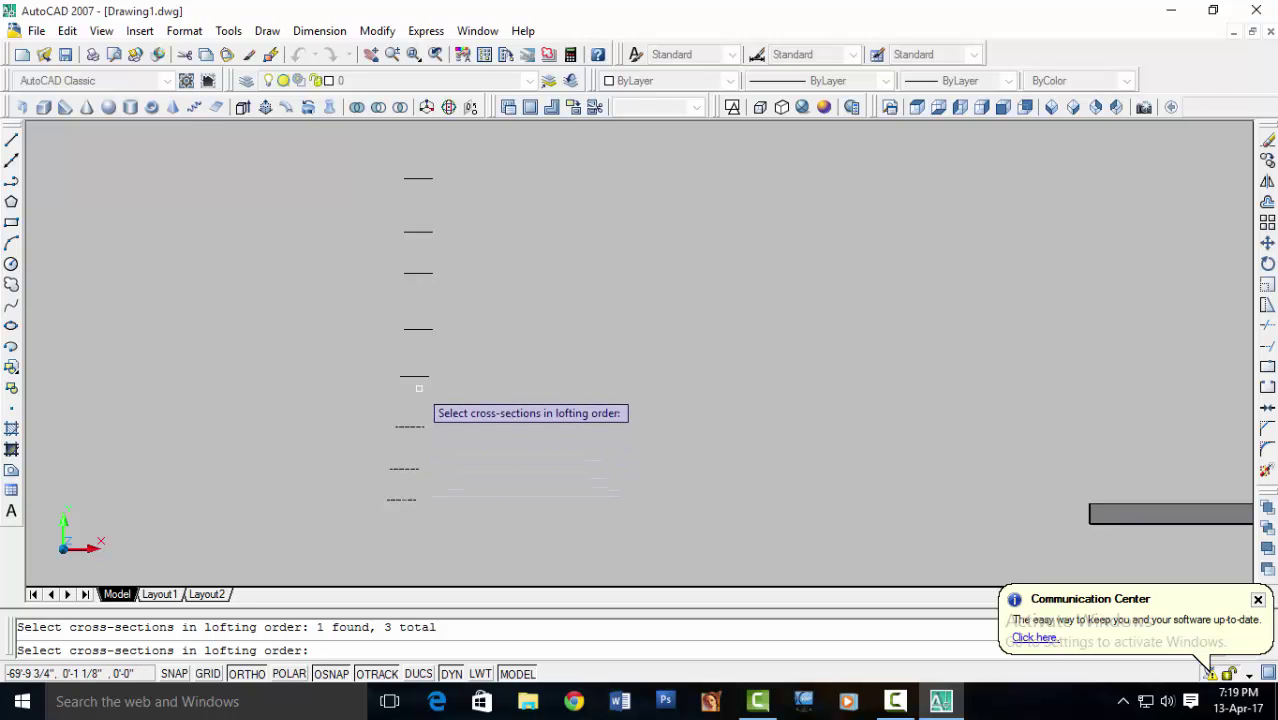
left_click(417, 377)
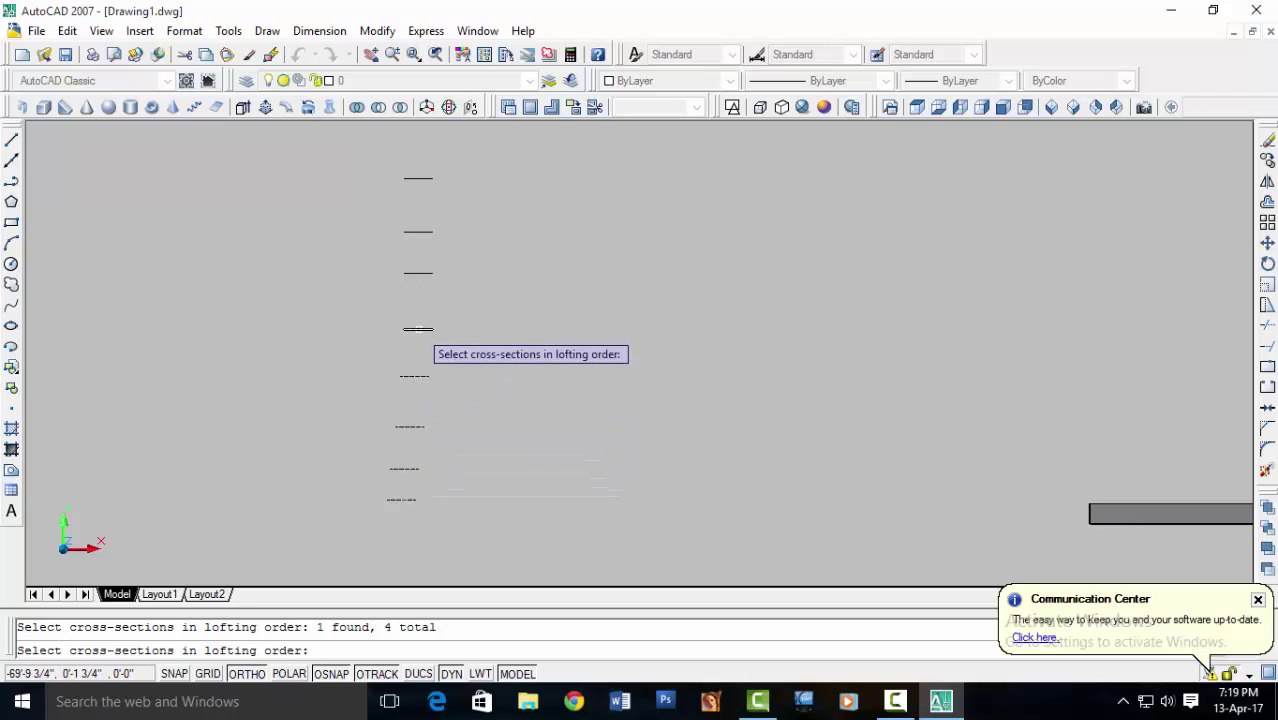
left_click(418, 329)
left_click(418, 272)
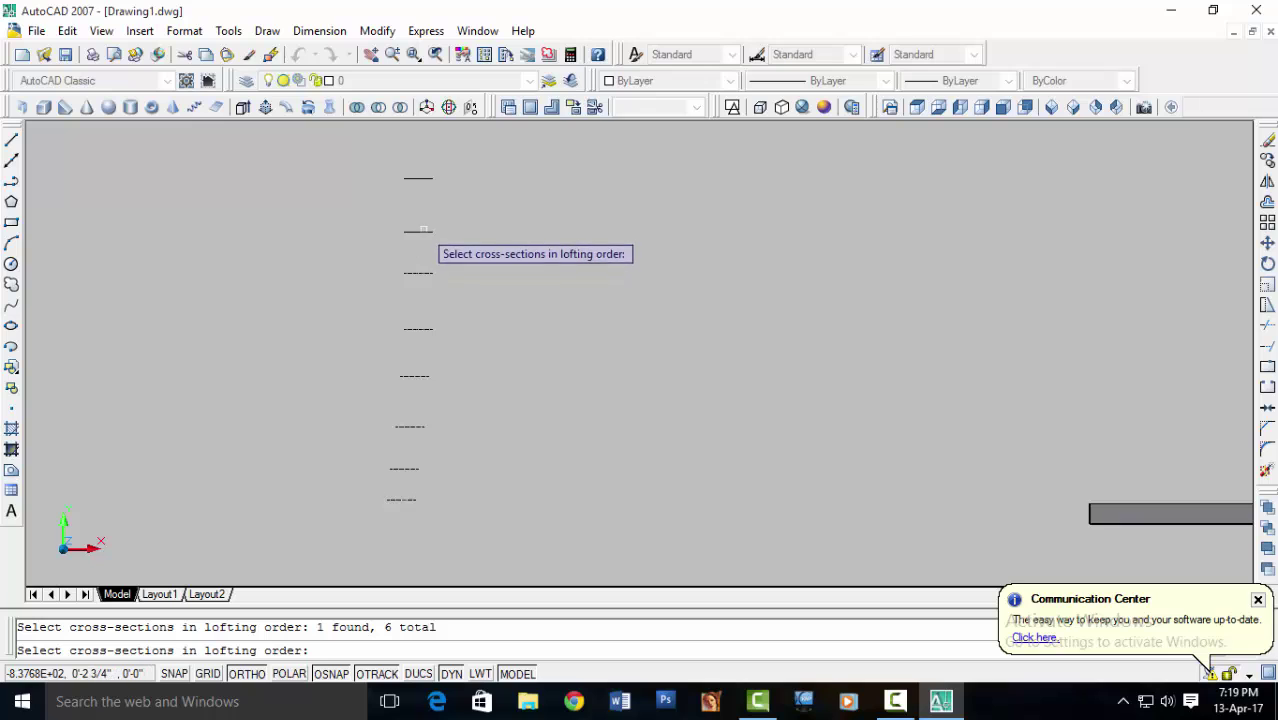
left_click(420, 231)
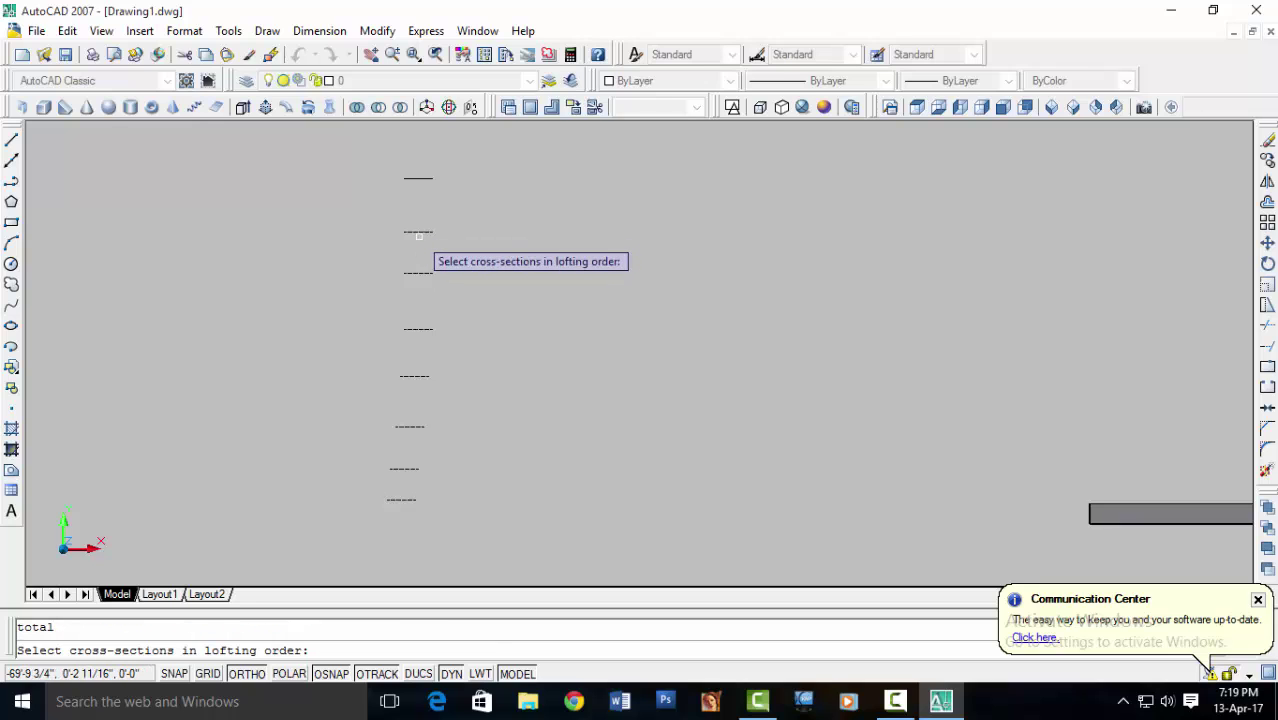
left_click(420, 178)
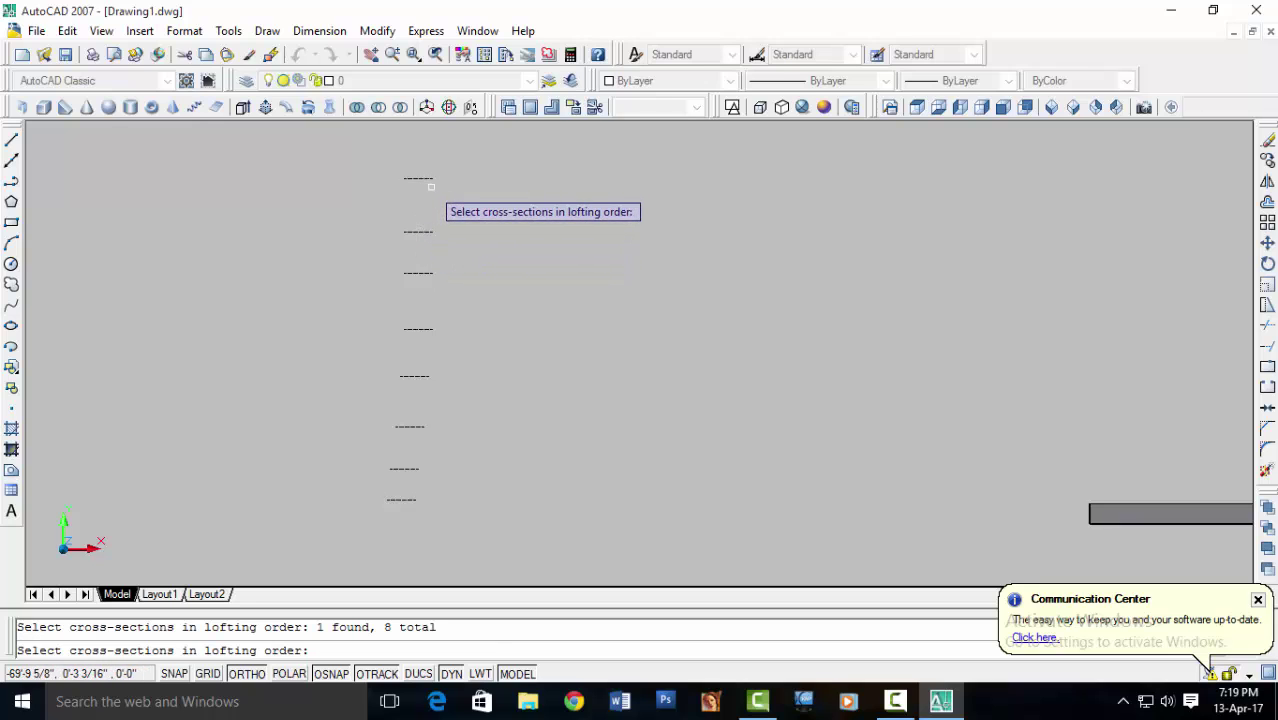
key("Return")
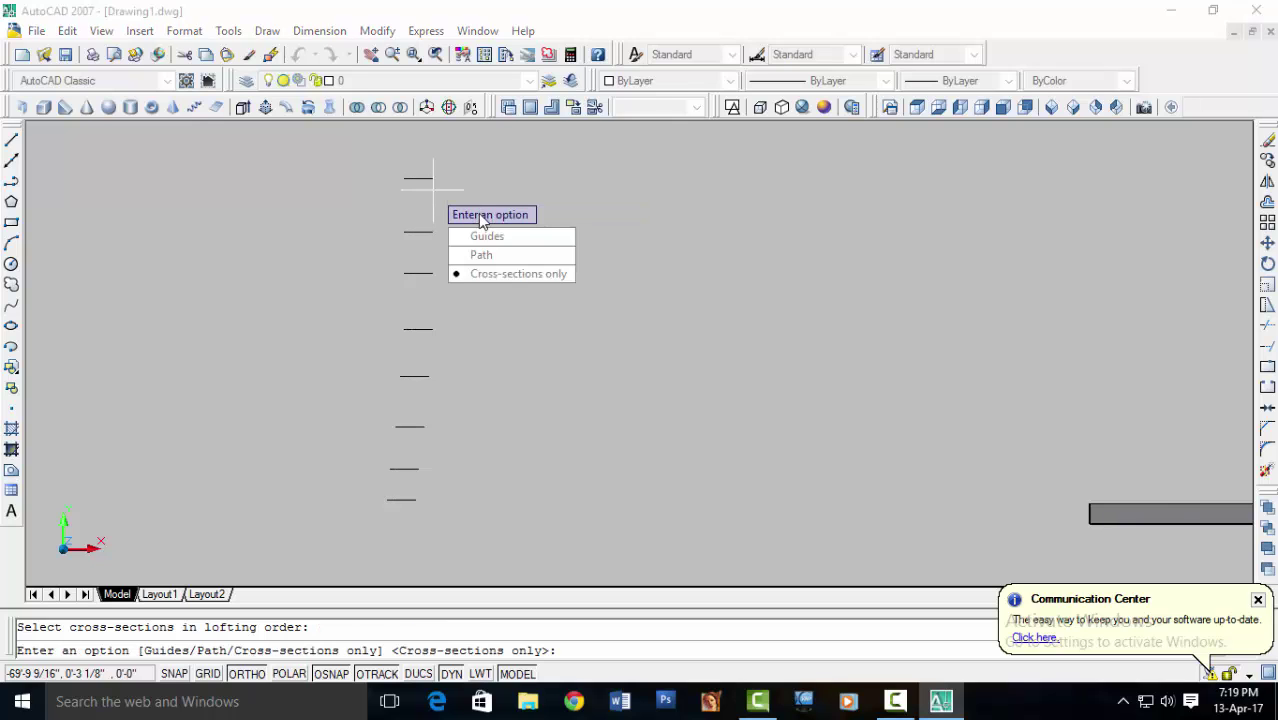
- Use Cross-sections only and accept the Loft Settings to create the curved strip
type("C")
key("Return")
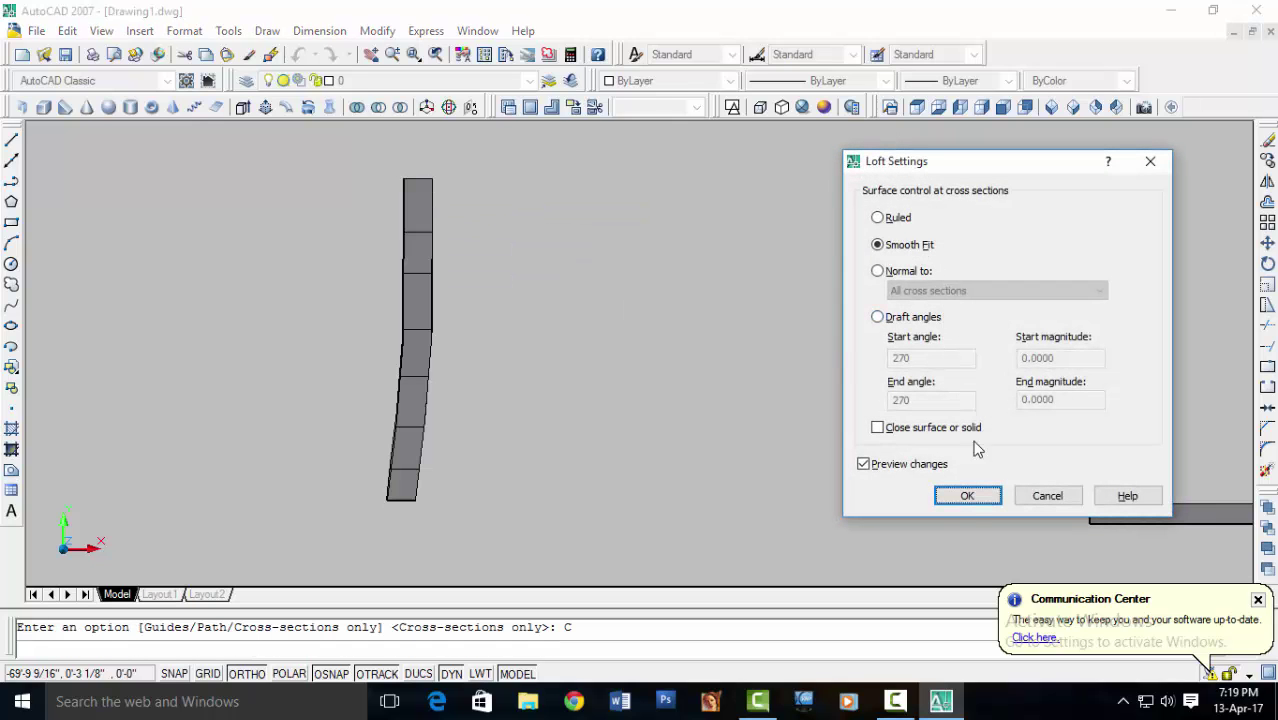
left_click(969, 500)
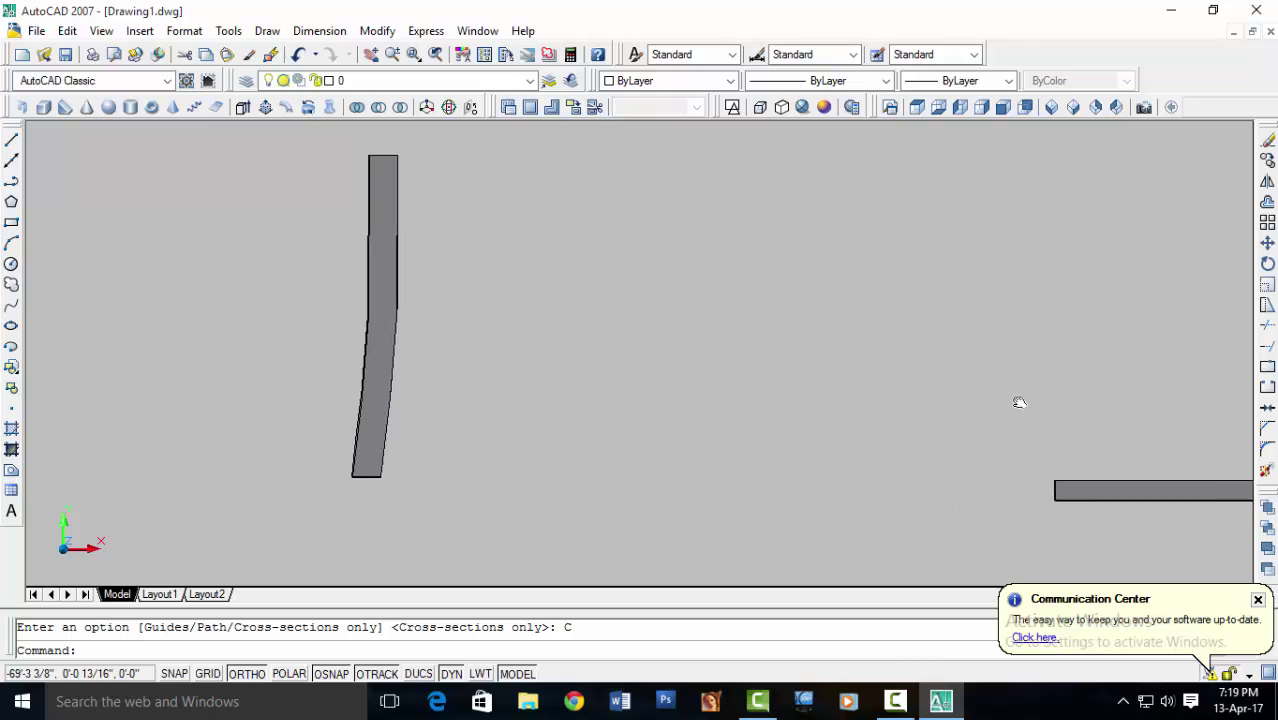
- Inspect the lofted strip in 3D, then select it from the Top view
middle_click_drag(1004, 397, 975, 434, "shift")
scroll(975, 434, "down", 3)
key("Escape")
scroll(898, 429, "down", 2)
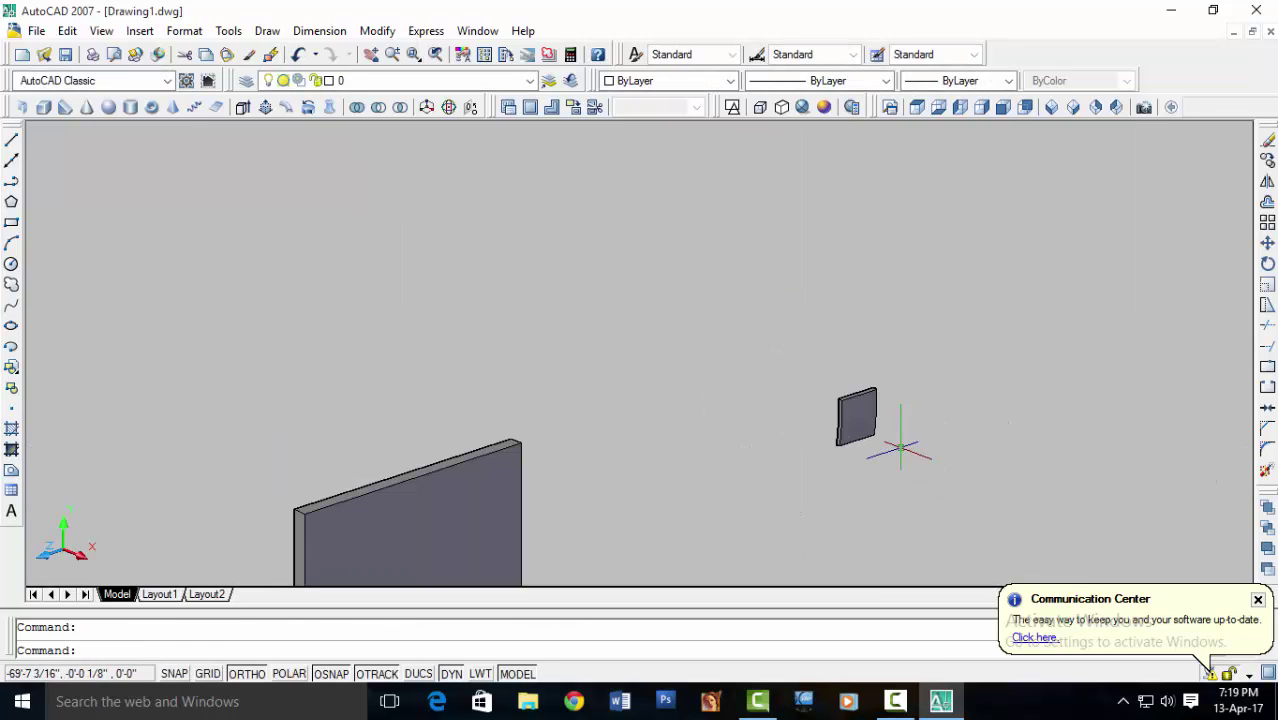
middle_click_drag(898, 429, 918, 349)
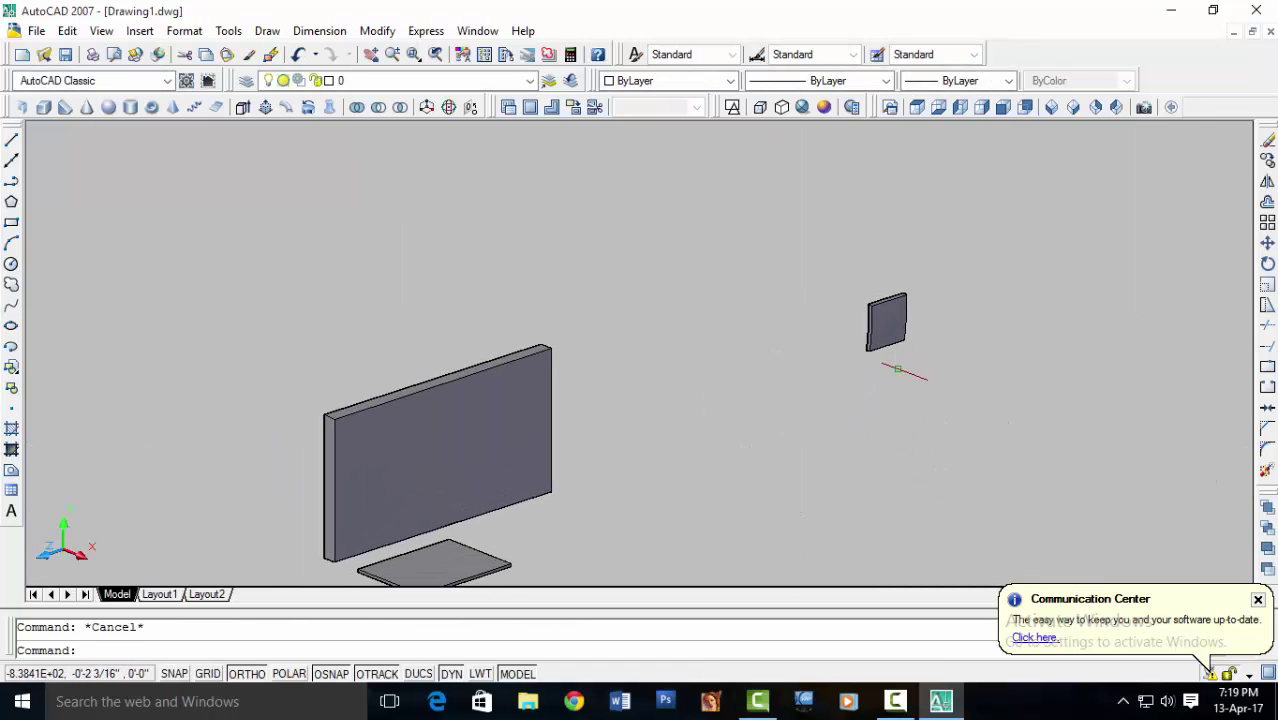
middle_click_drag(857, 392, 860, 389)
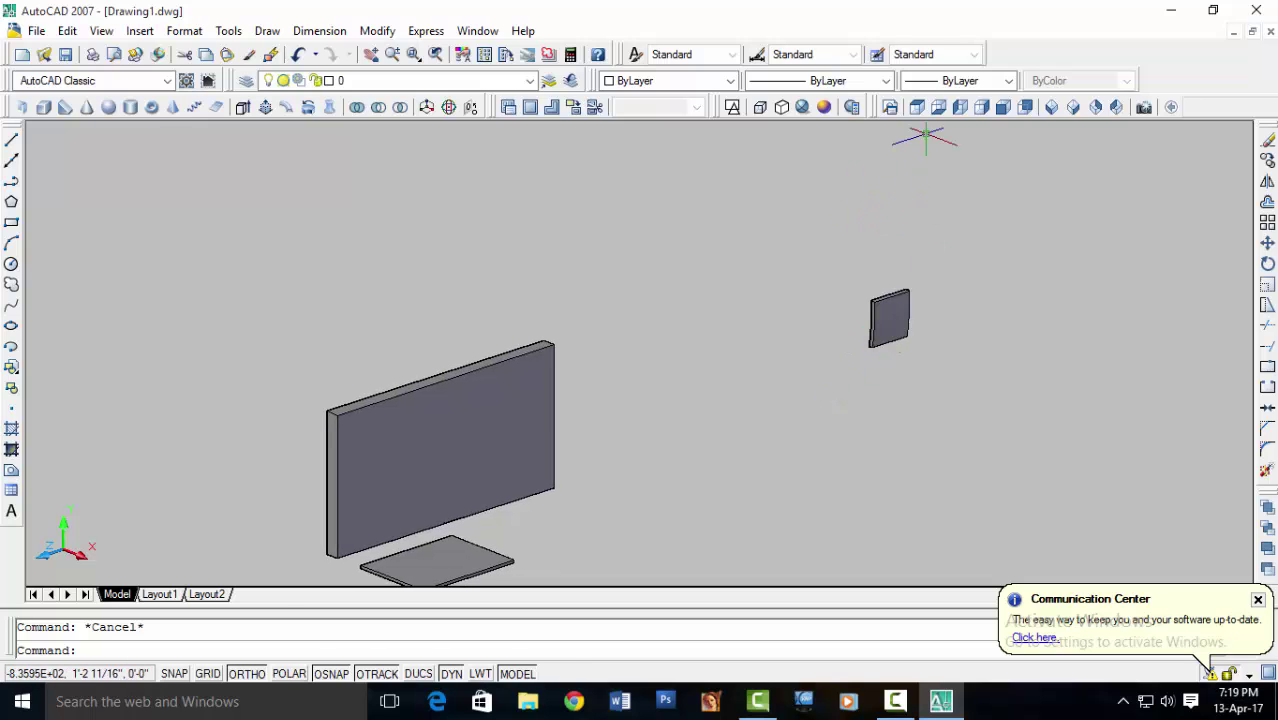
left_click(924, 109)
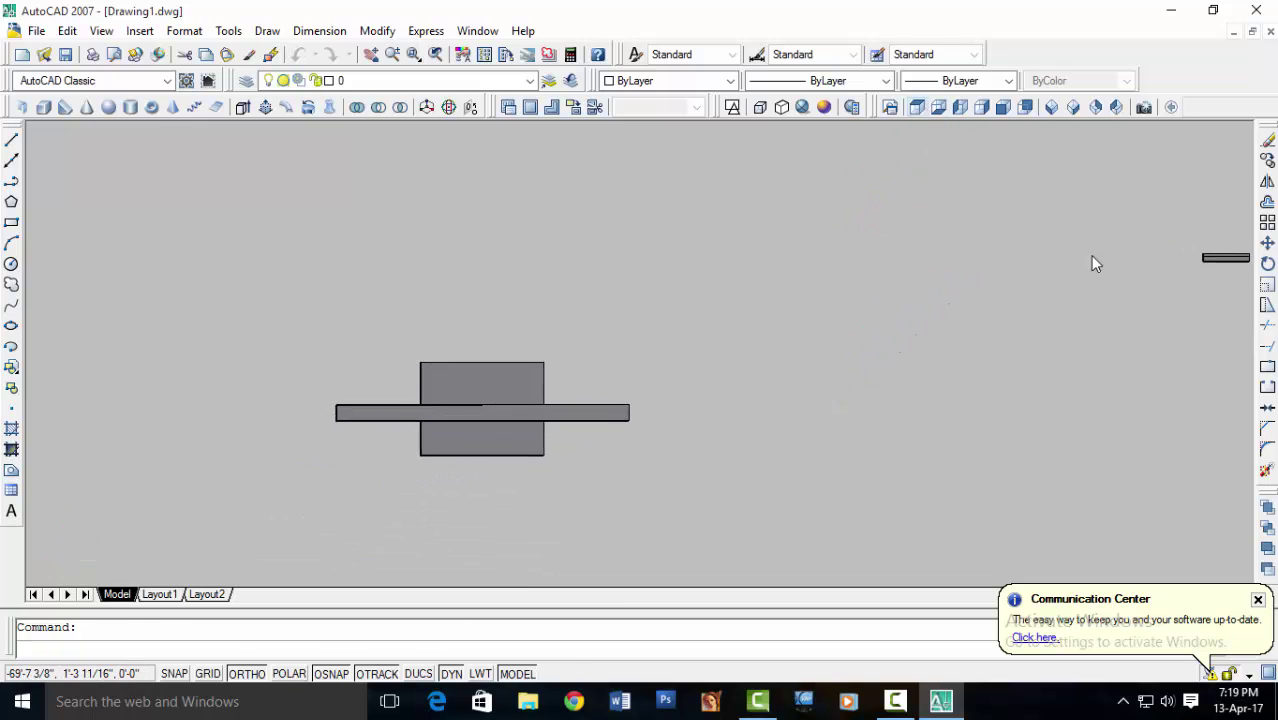
left_click_drag(1049, 187, 972, 245)
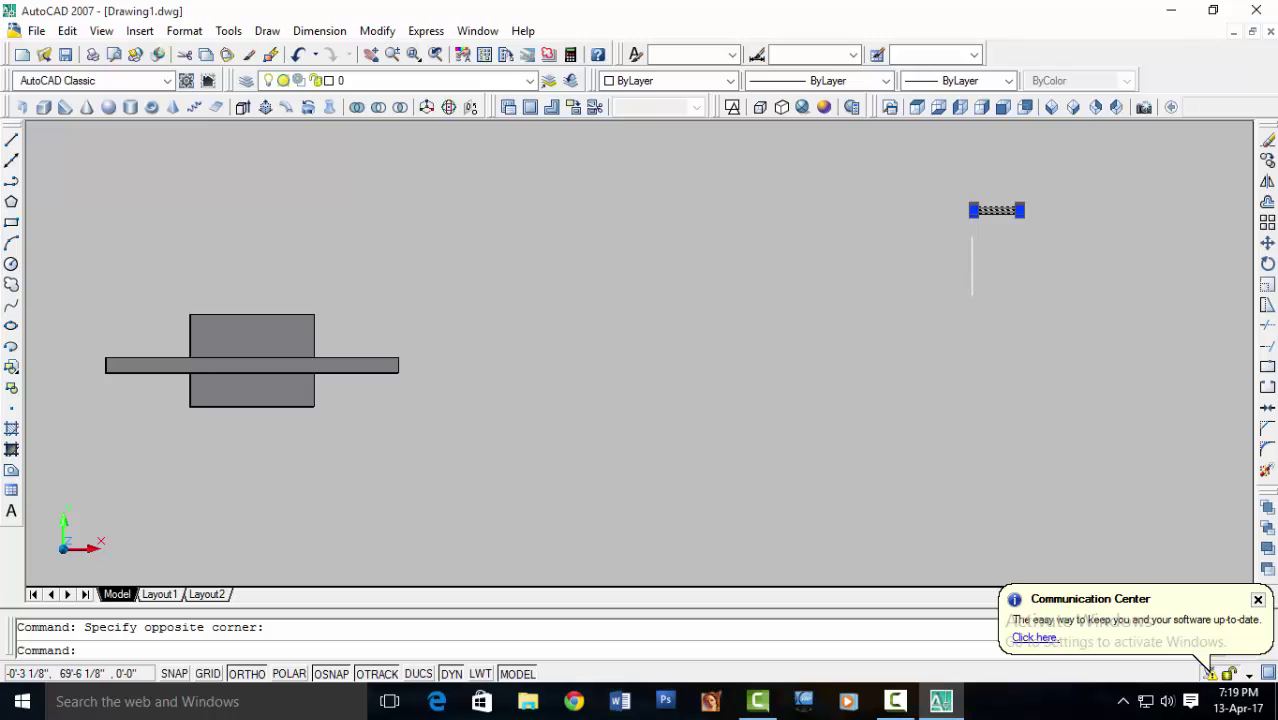
middle_click_drag(981, 274, 858, 290)
- Move the lofted stand from its base point onto the monitor base
type("m")
key("Return")
scroll(865, 250, "up", 5)
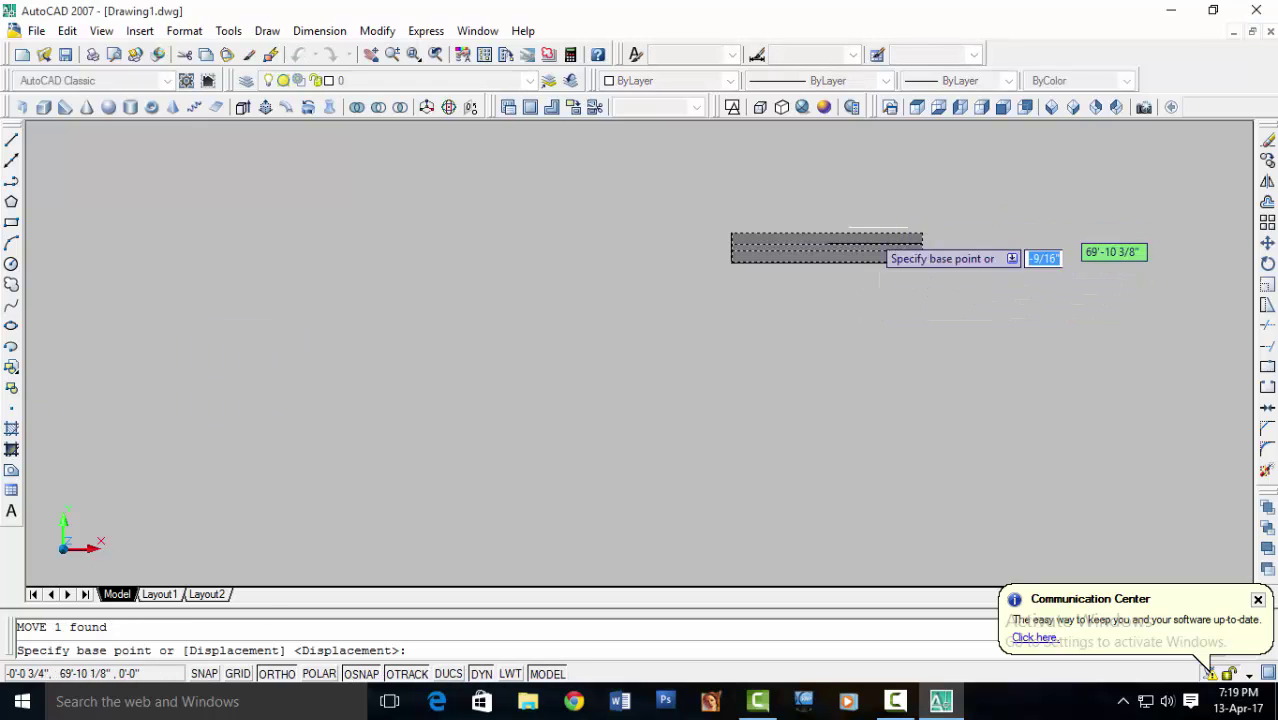
scroll(800, 222, "up", 5)
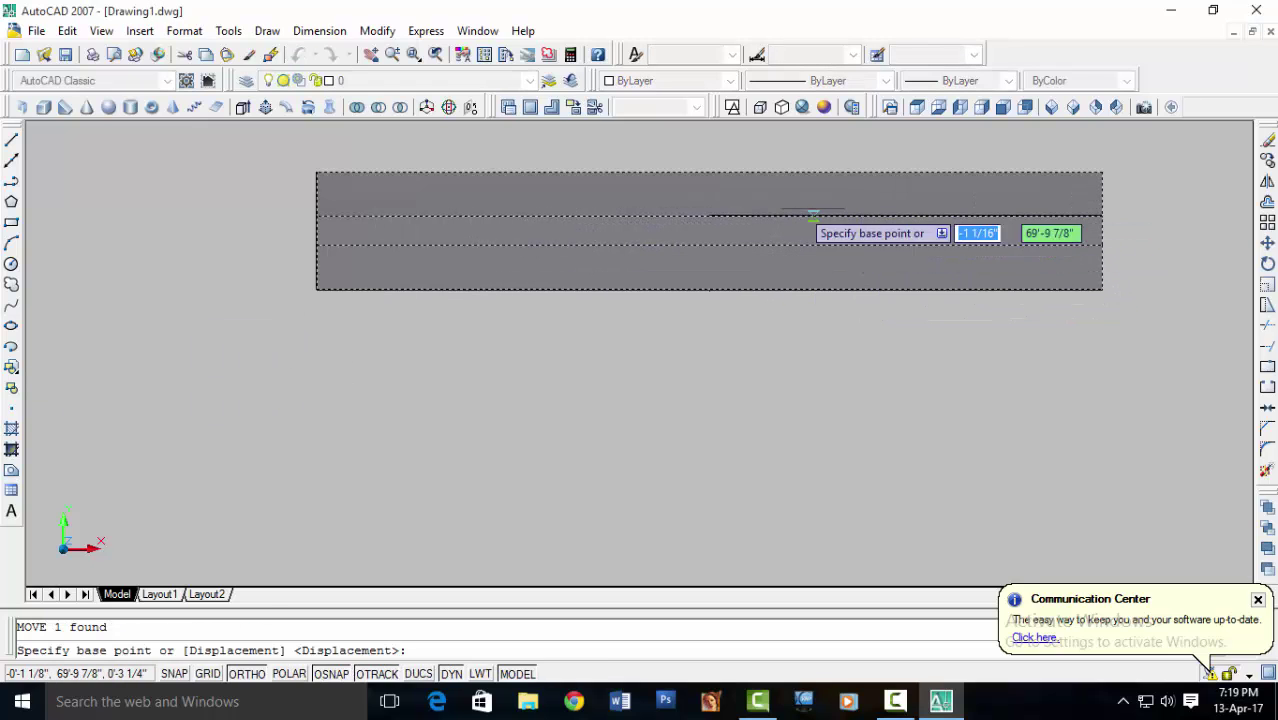
left_click(688, 214)
scroll(204, 356, "down", 4)
scroll(996, 333, "down", 3)
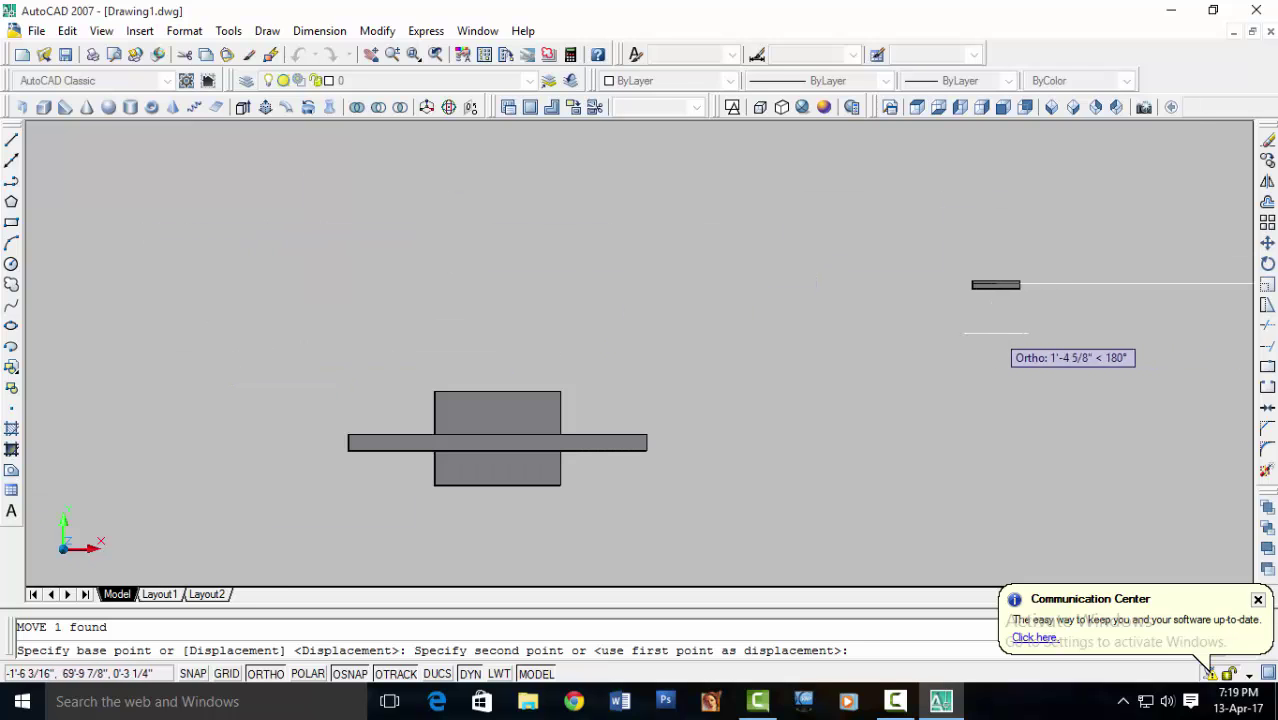
scroll(580, 426, "up", 4)
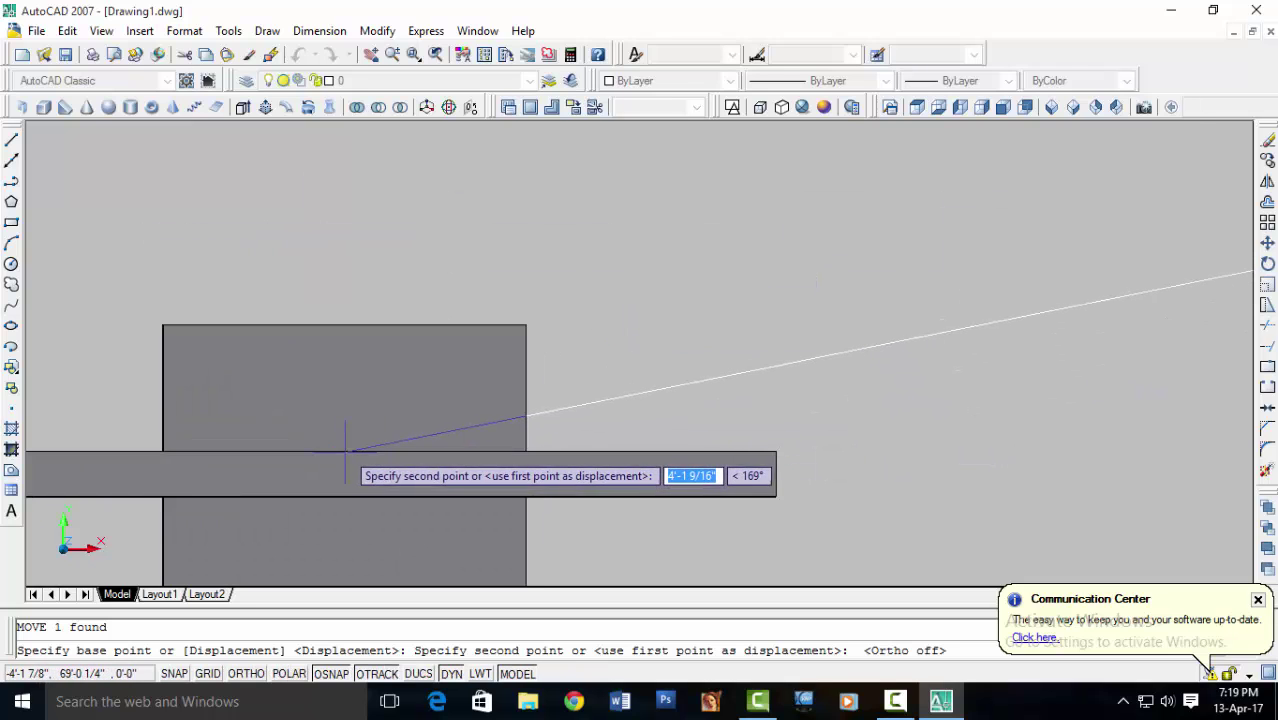
left_click(349, 451)
scroll(430, 455, "down", 2)
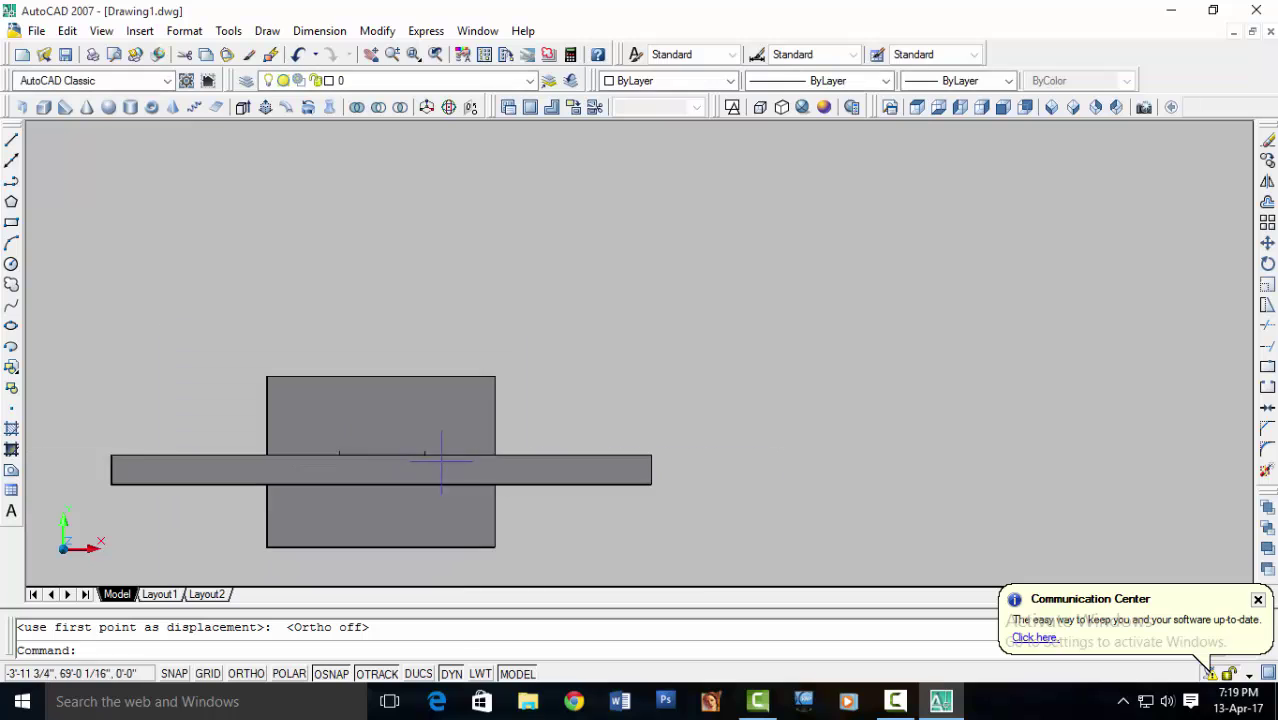
mouse_move(457, 534)
middle_mouse_down("shift")
mouse_move(695, 416)
mouse_move(625, 322)
middle_mouse_up("shift")
scroll(633, 391, "up", 3)
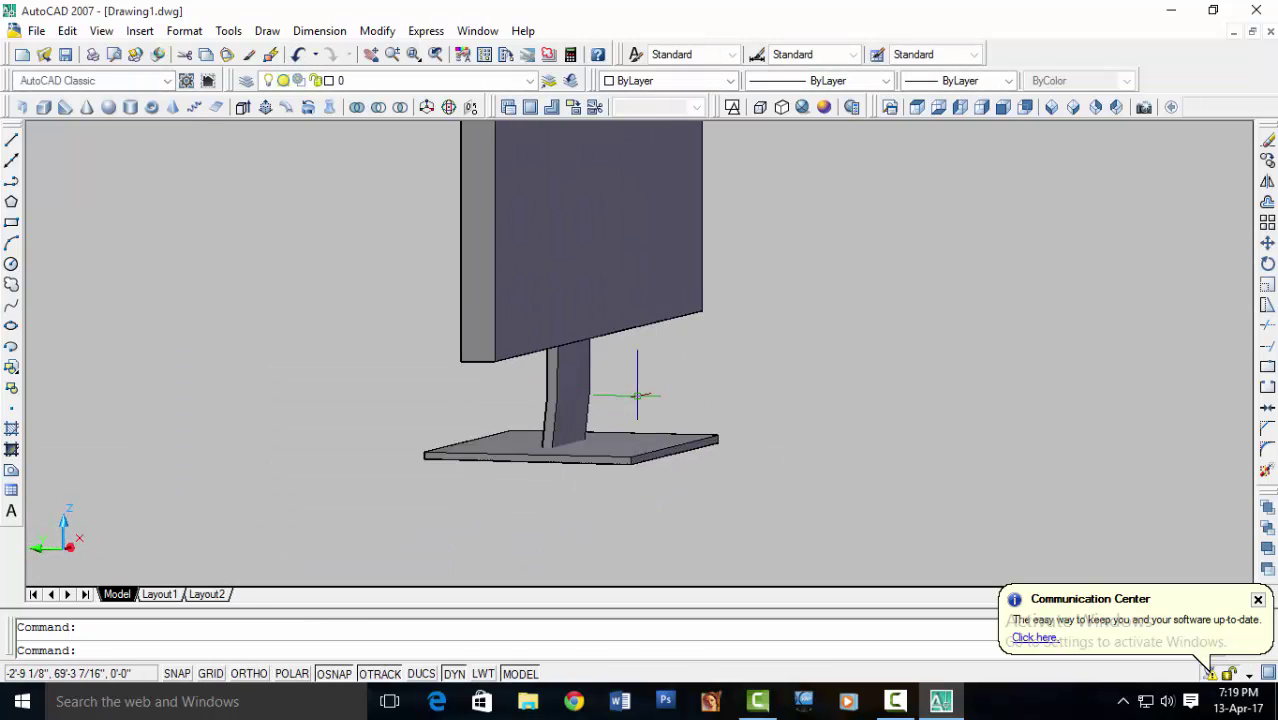
scroll(756, 428, "up", 2)
mouse_move(756, 428)
middle_mouse_down("shift")
mouse_move(639, 453)
mouse_move(720, 470)
mouse_move(688, 503)
mouse_move(702, 543)
mouse_move(813, 434)
mouse_move(736, 380)
mouse_move(664, 383)
middle_mouse_up("shift")
scroll(639, 453, "down", 5)
scroll(688, 503, "up", 3)
scroll(664, 383, "up", 3)
mouse_move(565, 471)
middle_mouse_down("shift")
mouse_move(642, 471)
mouse_move(500, 456)
mouse_move(742, 477)
mouse_move(733, 420)
mouse_move(696, 417)
mouse_move(571, 470)
middle_mouse_up("shift")
scroll(571, 470, "down", 5)
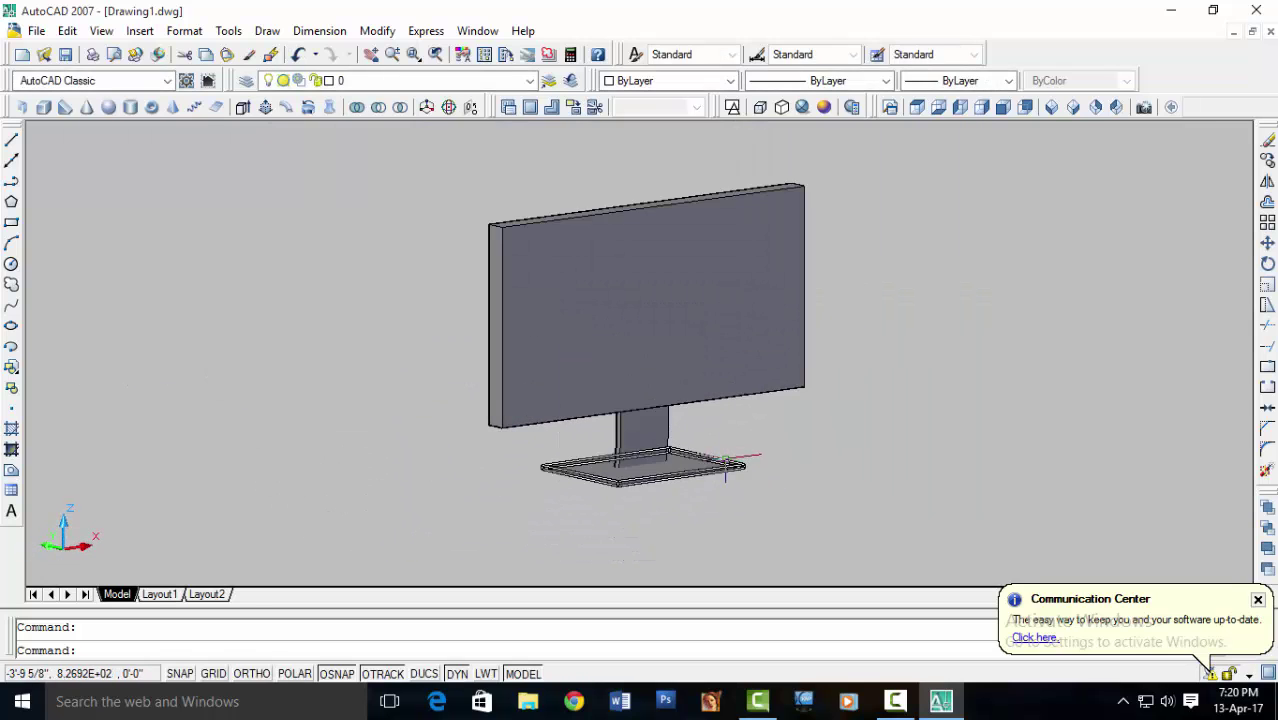
mouse_move(860, 450)
middle_mouse_down("shift")
mouse_move(862, 487)
mouse_move(830, 531)
mouse_move(936, 405)
middle_mouse_up("shift")
scroll(862, 487, "up", 3)
scroll(924, 377, "down", 1)
mouse_move(998, 372)
middle_mouse_down()
mouse_move(932, 351)
mouse_move(943, 357)
middle_mouse_up()
scroll(1224, 278, "down", 2)
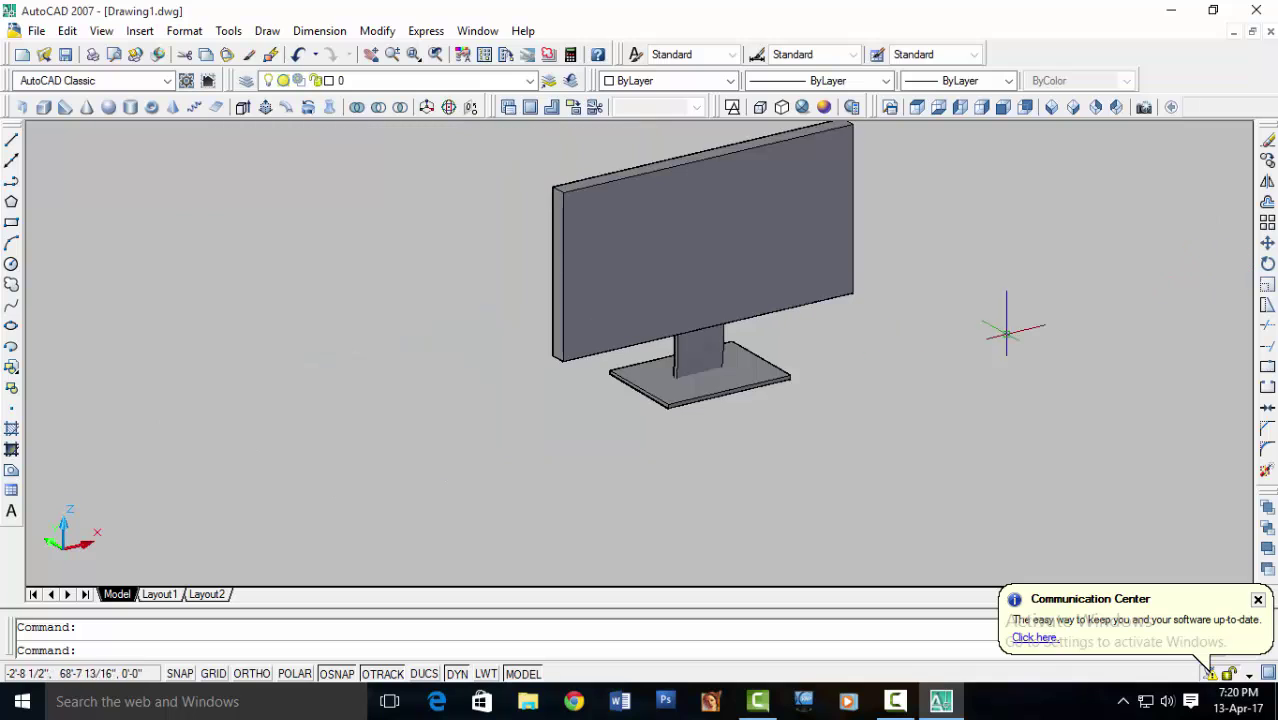
scroll(765, 362, "up", 1)
middle_click_drag(1190, 407, 1126, 385)
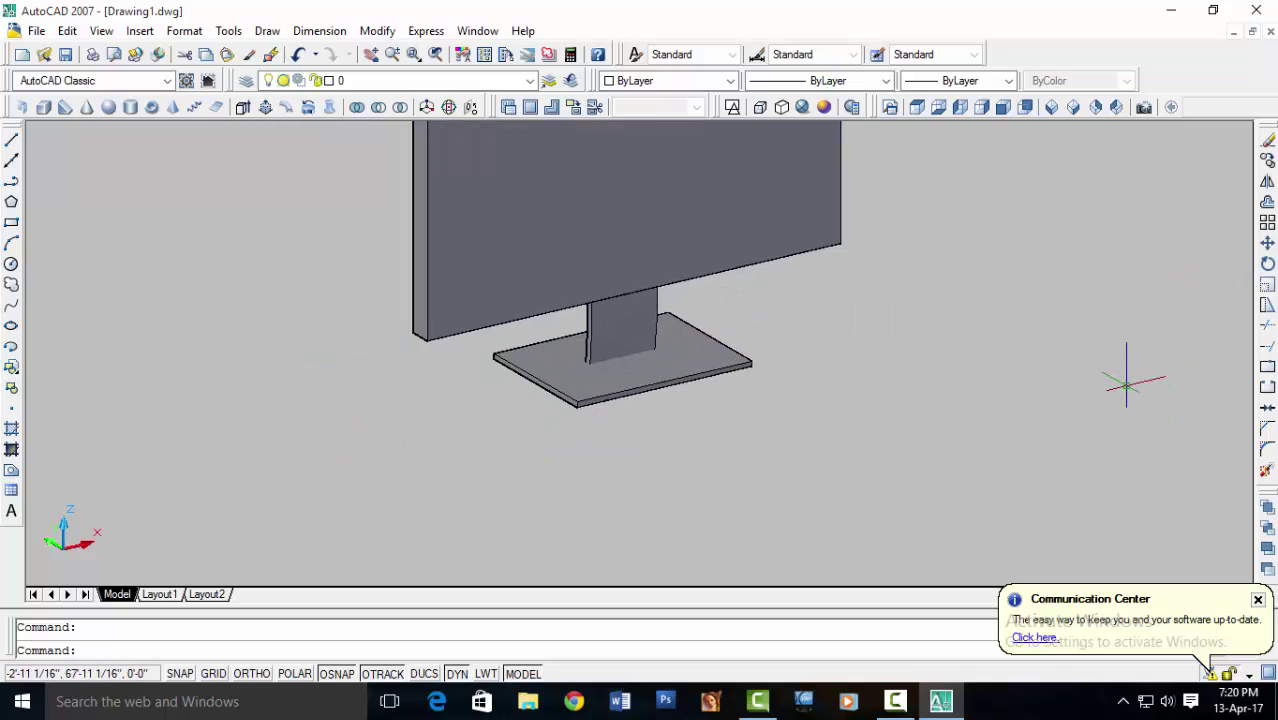
left_click(916, 107)
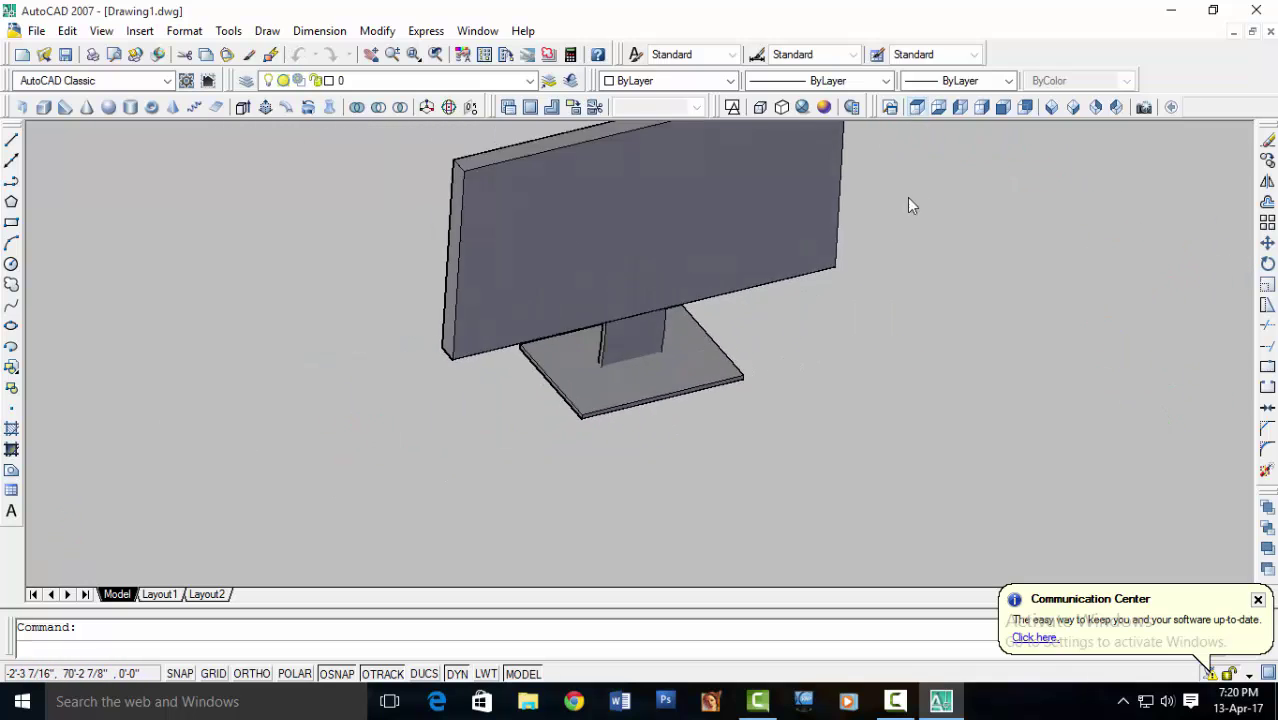
scroll(420, 238, "down", 2)
- Draw a large desk rectangle around the monitor in Top view, then select it in 3D
middle_click_drag(420, 238, 733, 286)
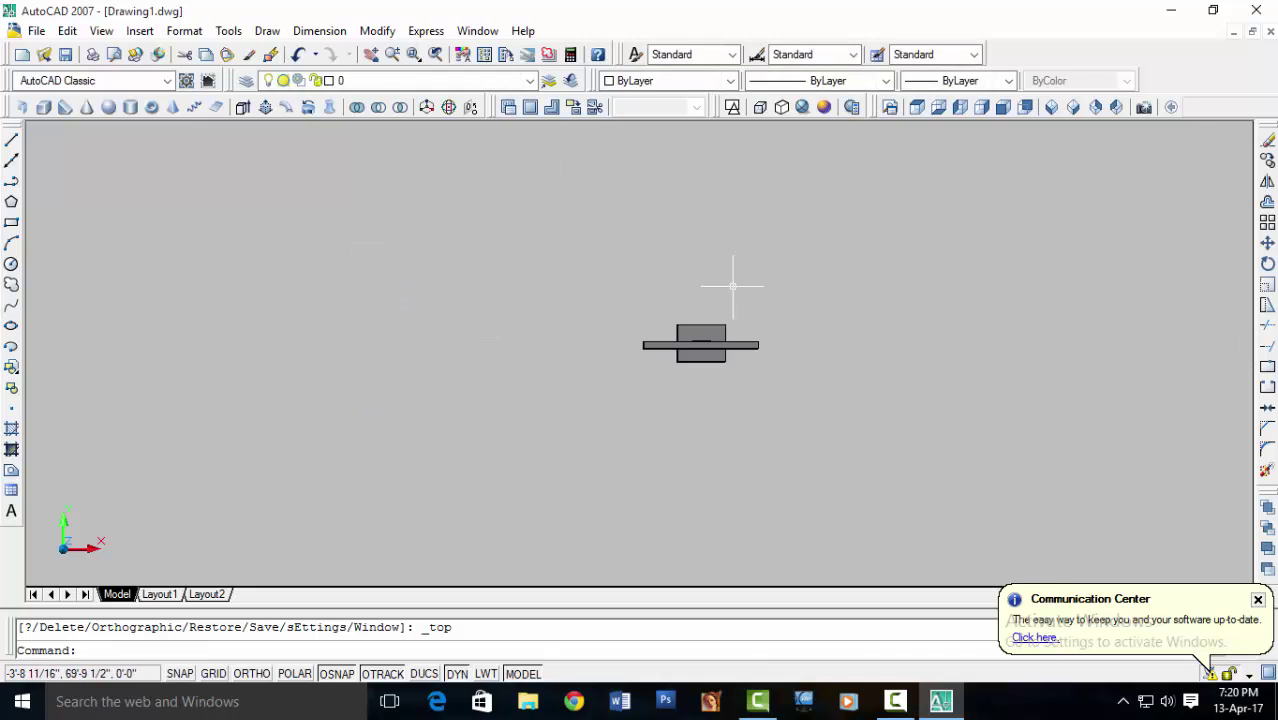
left_click(11, 222)
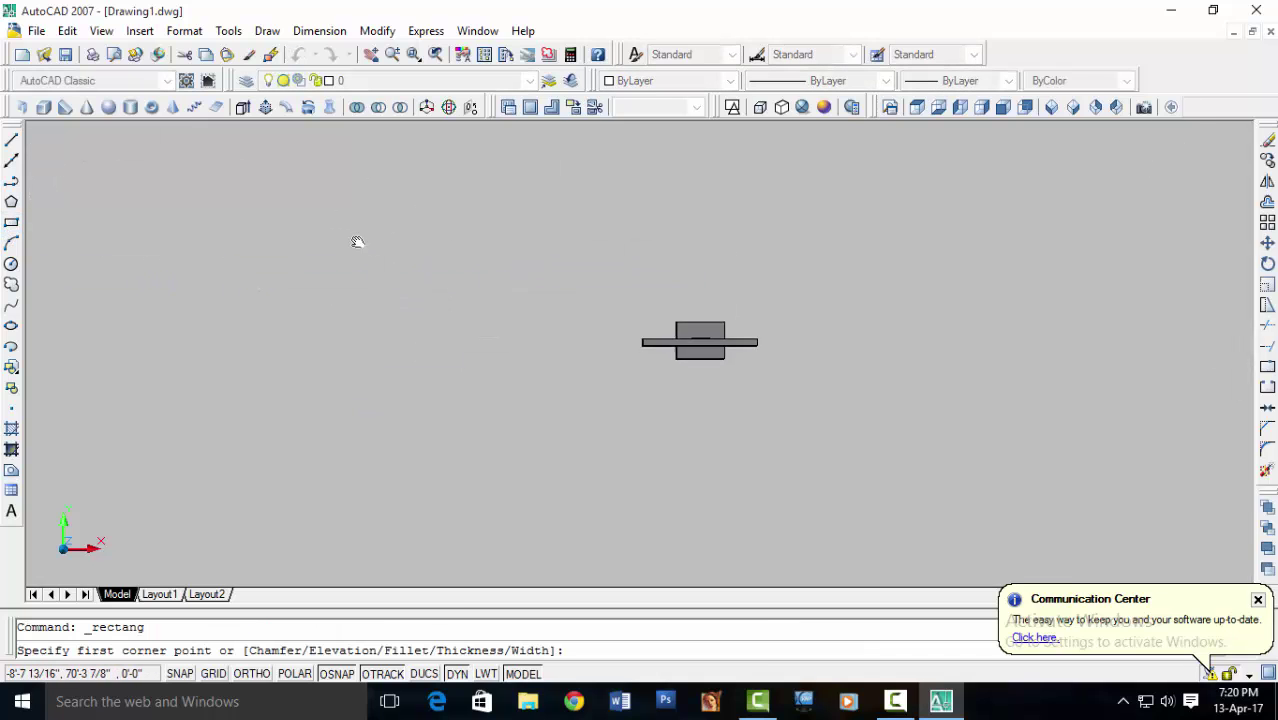
middle_click_drag(455, 252, 356, 223)
left_click(355, 183)
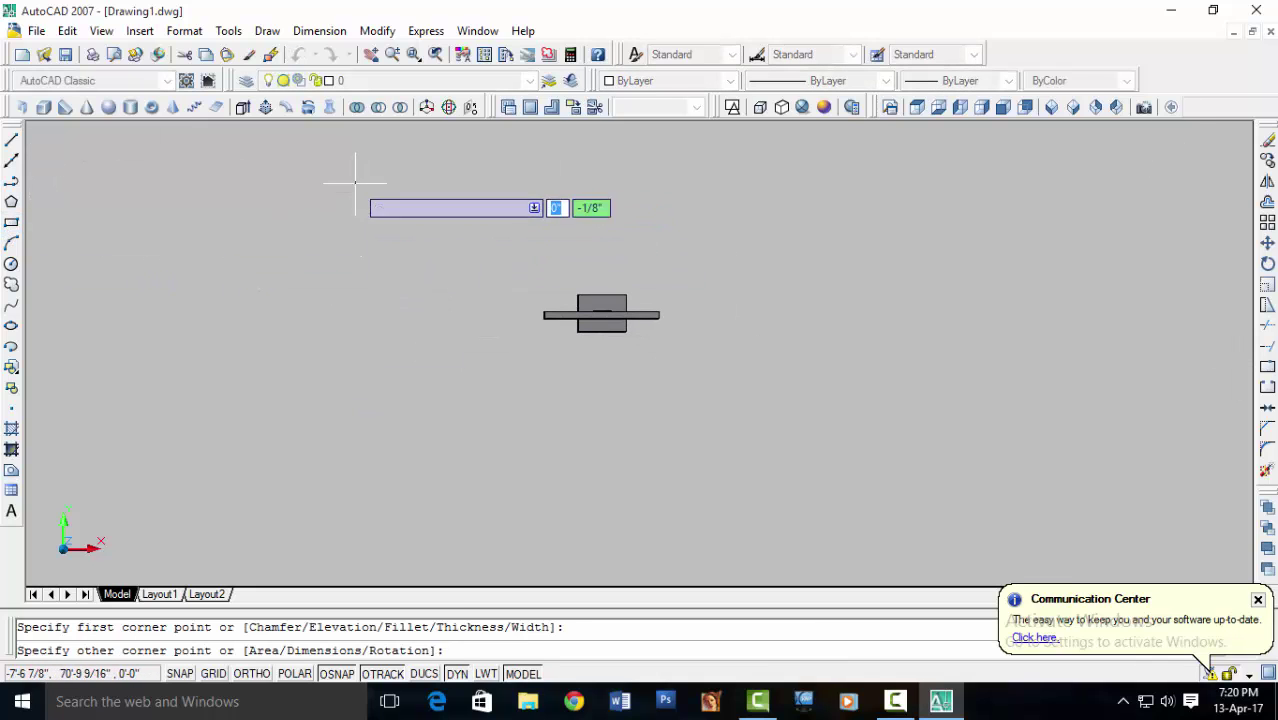
left_click(877, 503)
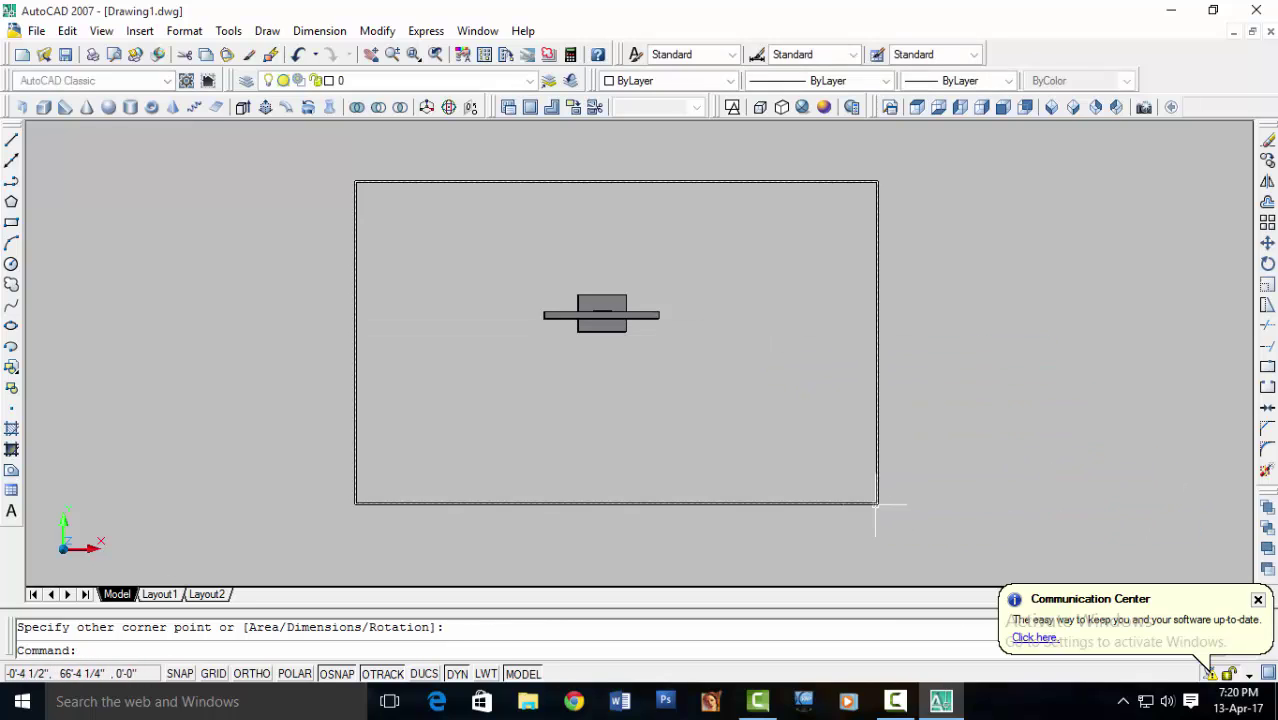
middle_click_drag(761, 372, 734, 374)
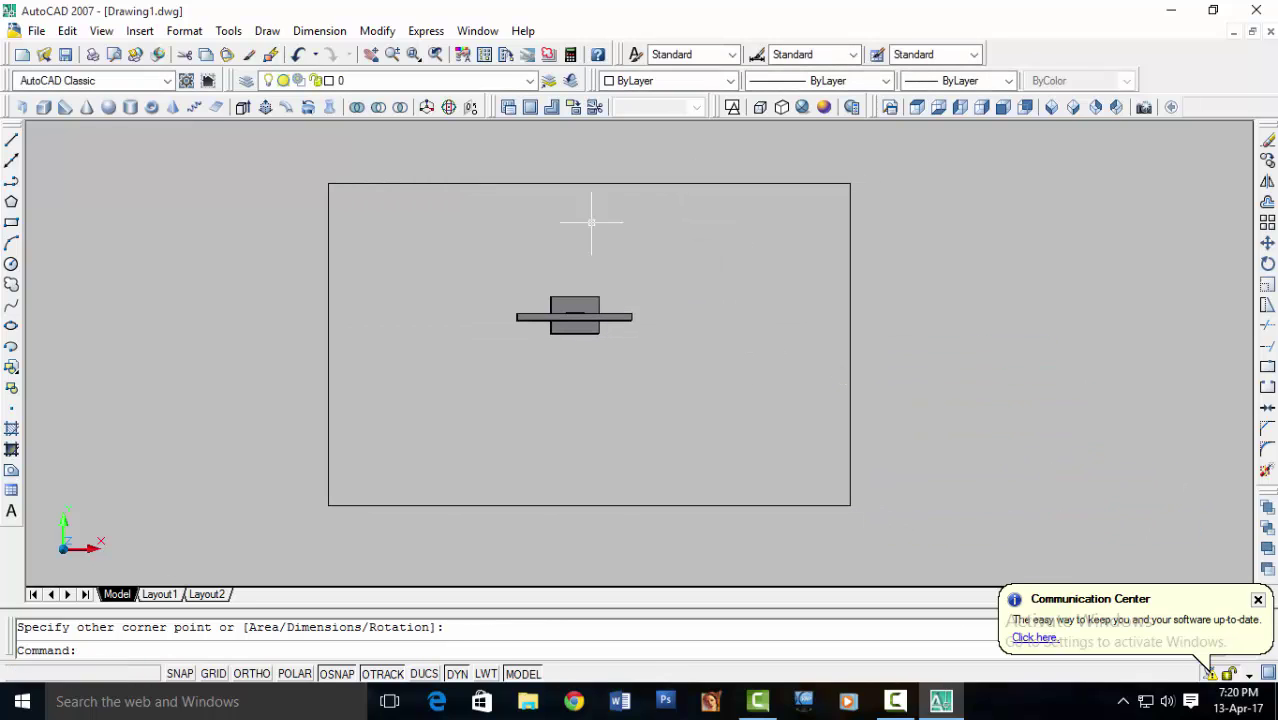
mouse_move(591, 223)
middle_mouse_down("shift")
mouse_move(510, 419)
mouse_move(581, 293)
mouse_move(579, 262)
middle_mouse_up("shift")
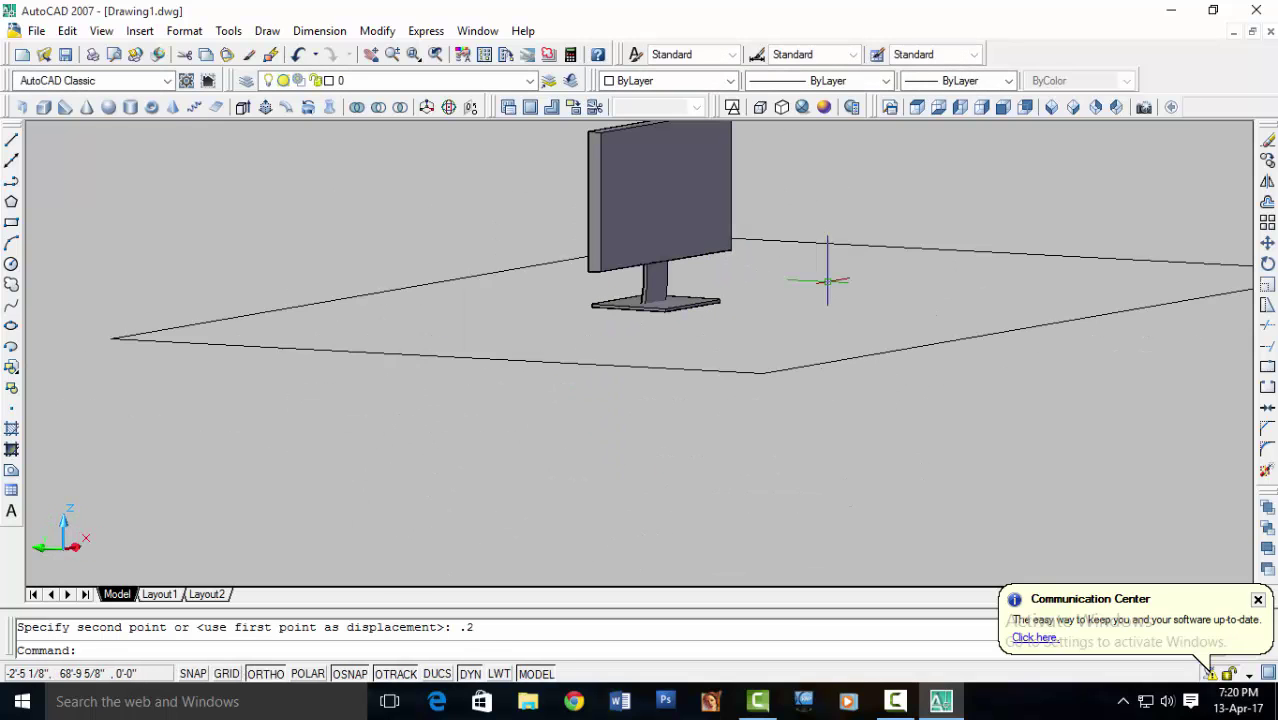
left_click(927, 328)
left_click(870, 371)
middle_click_drag(920, 408, 857, 395)
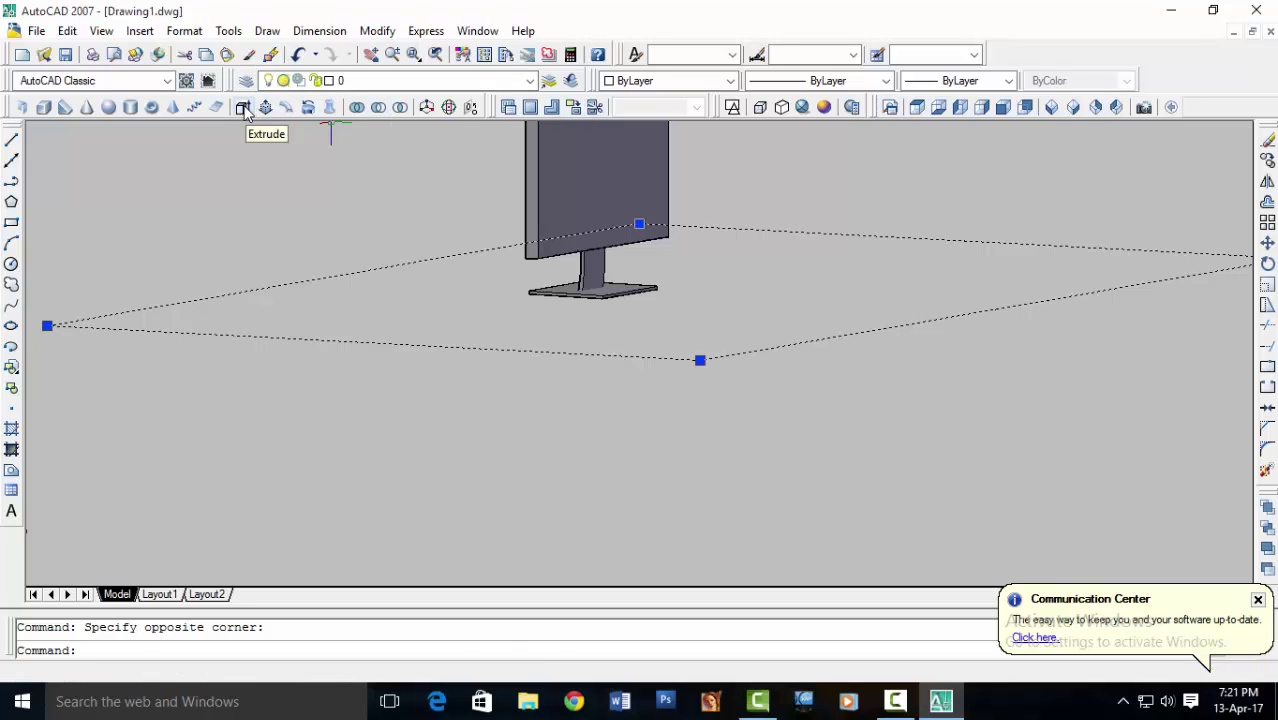
- Extrude the desk rectangle to a height of 0.5
left_click(243, 108)
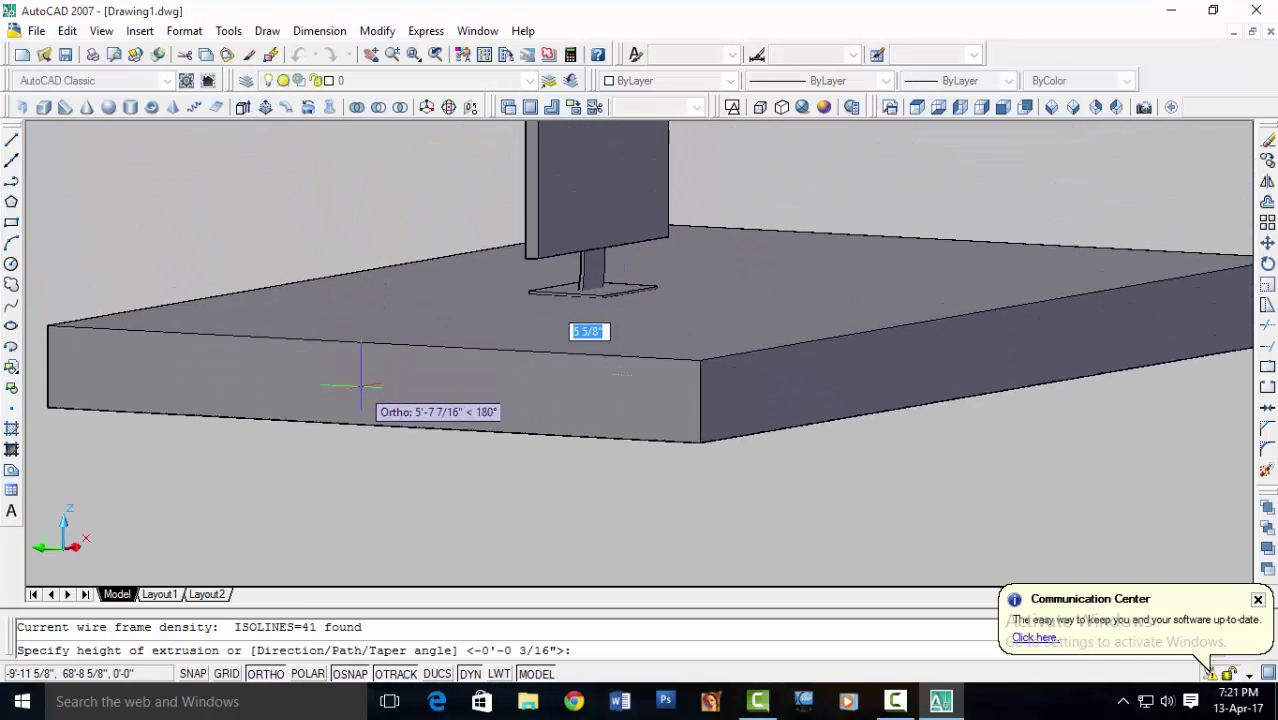
type(".5")
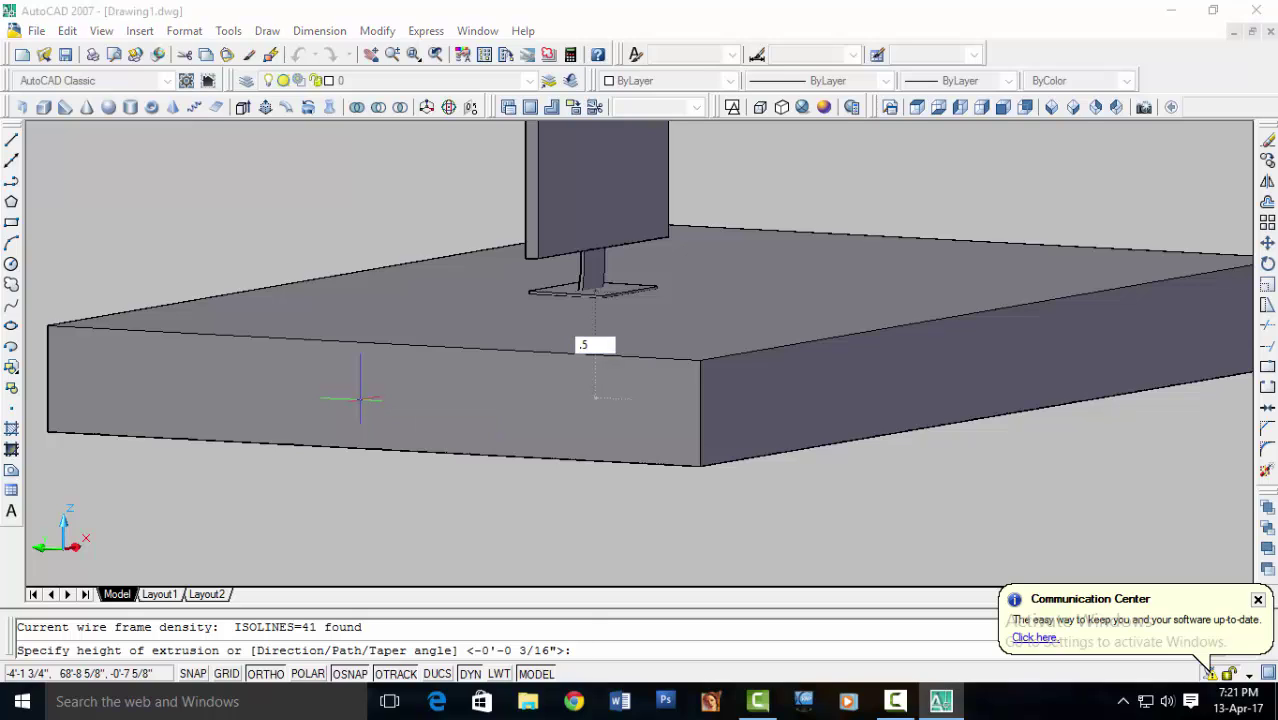
key("Return")
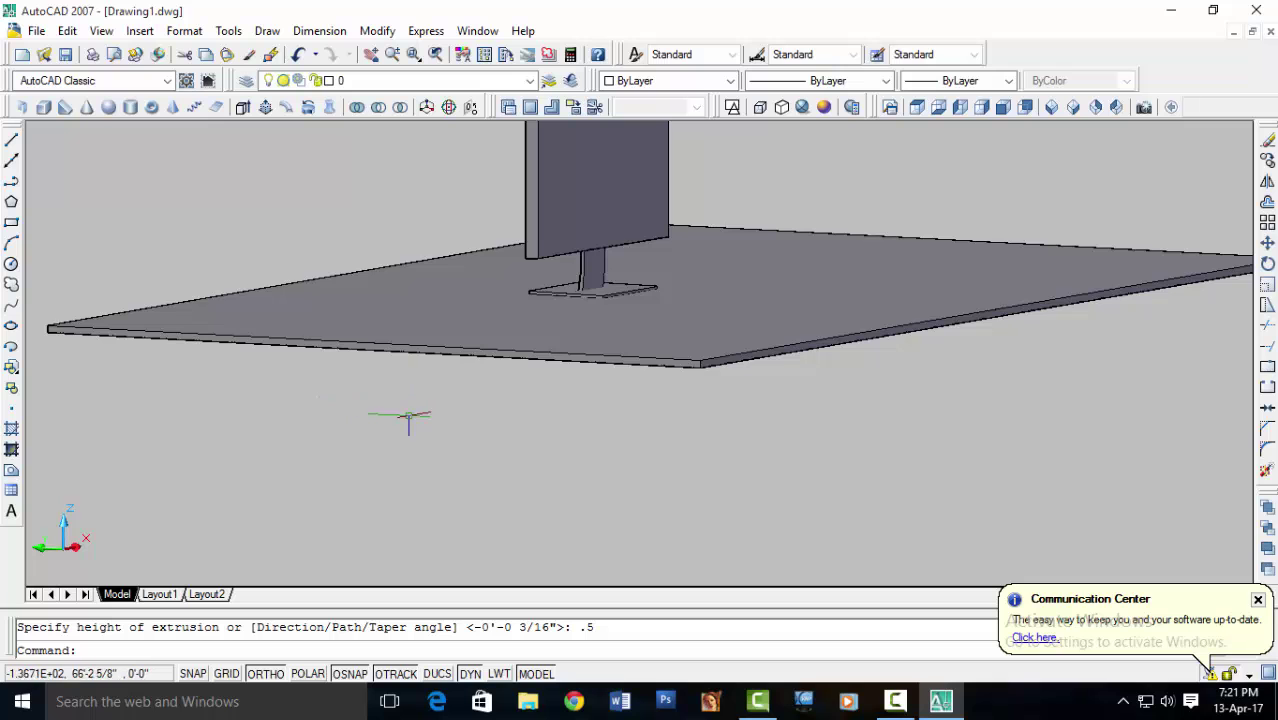
- Orbit and zoom to inspect desk and monitor, finishing in the Front view
mouse_move(408, 416)
middle_mouse_down("shift")
mouse_move(462, 473)
mouse_move(342, 484)
middle_mouse_up("shift")
scroll(600, 330, "up", 3)
scroll(600, 330, "up", 2)
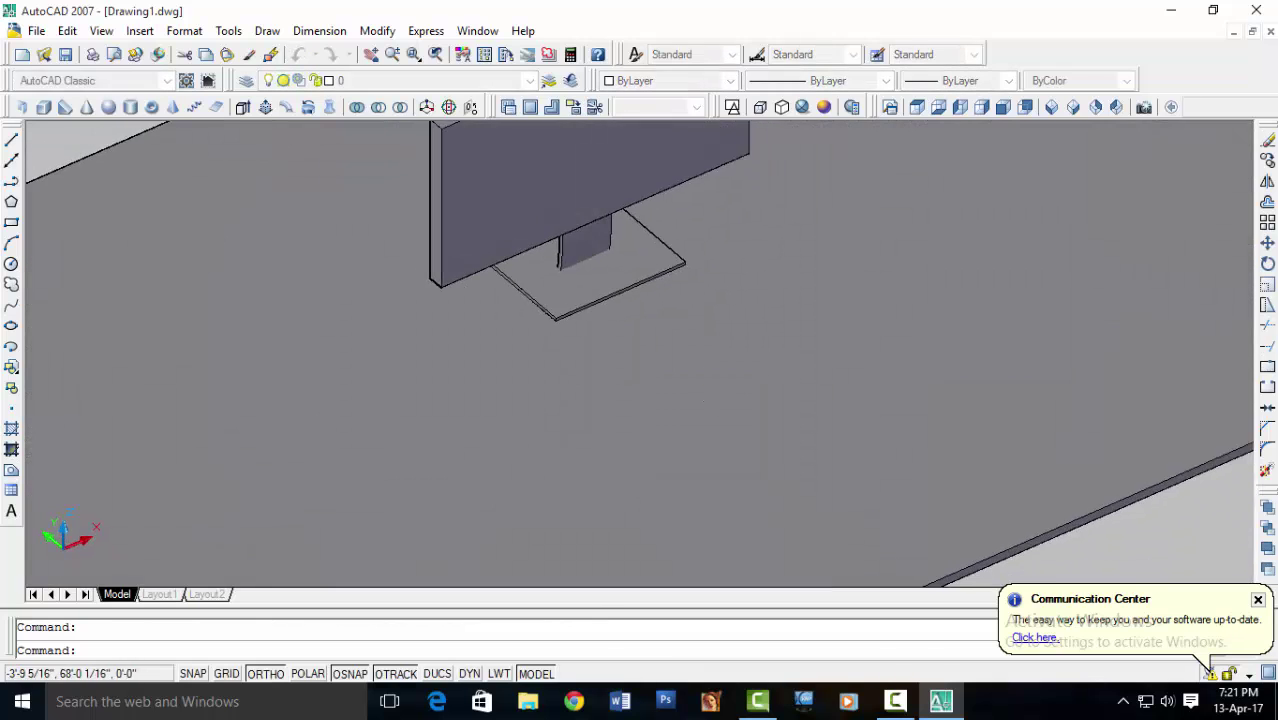
scroll(836, 394, "down", 5)
scroll(713, 365, "up", 3)
left_click(1003, 107)
left_click(12, 222)
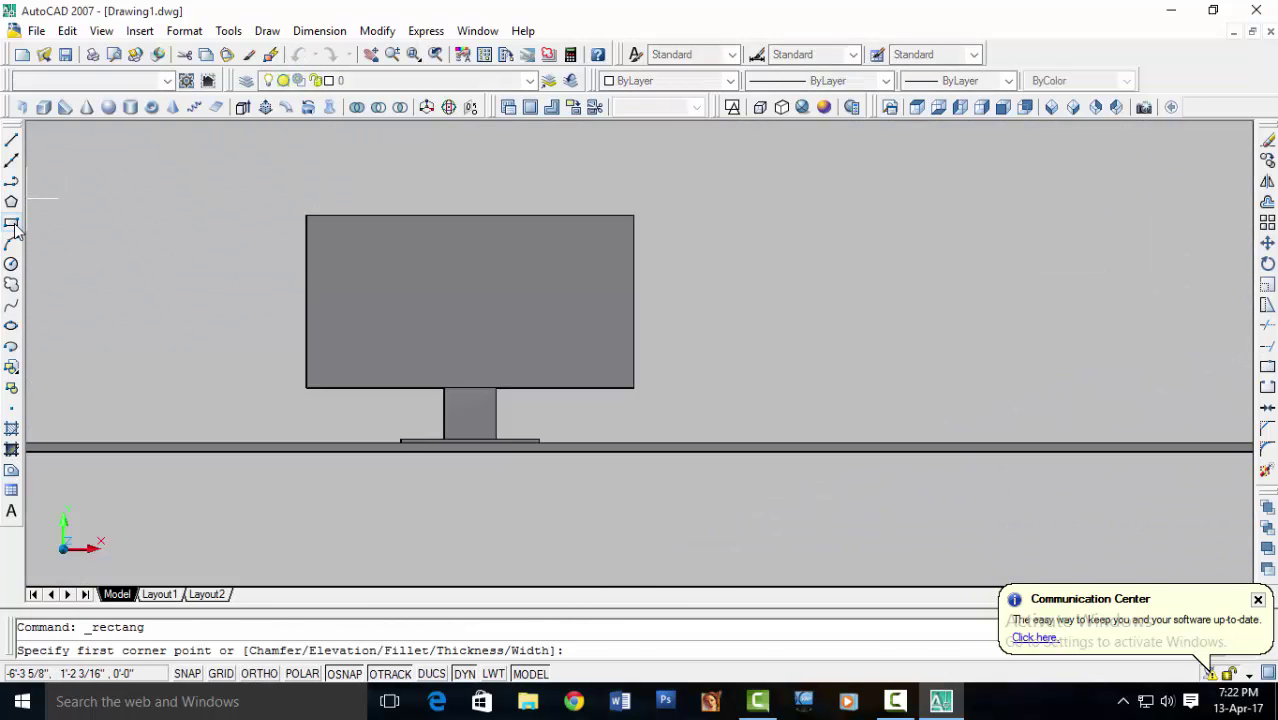
left_click(796, 204)
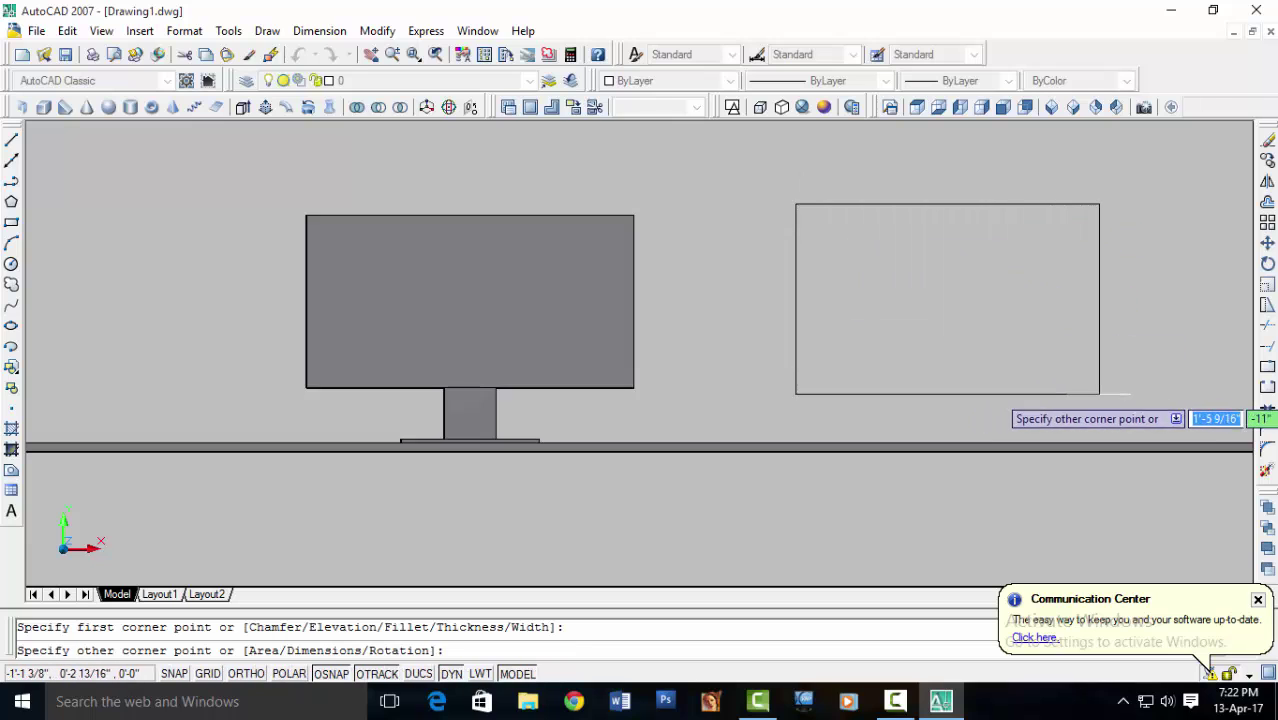
middle_click_drag(1099, 394, 899, 370)
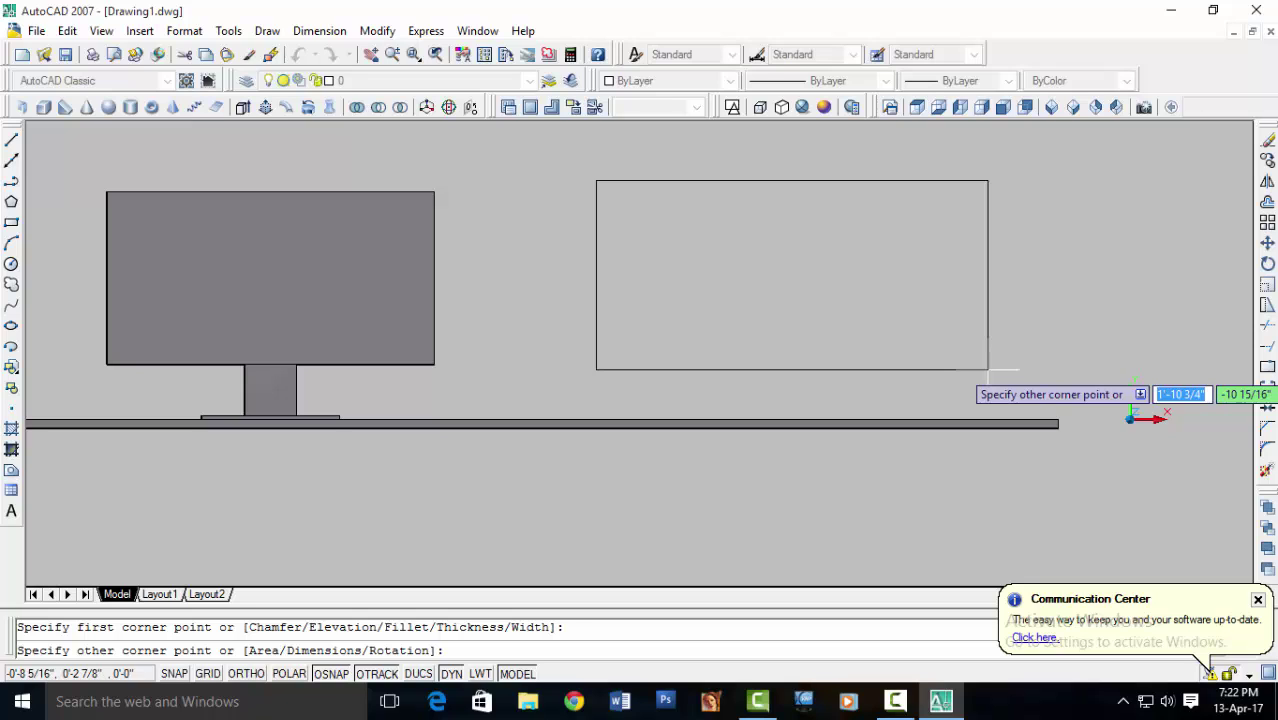
type("19")
key("Tab")
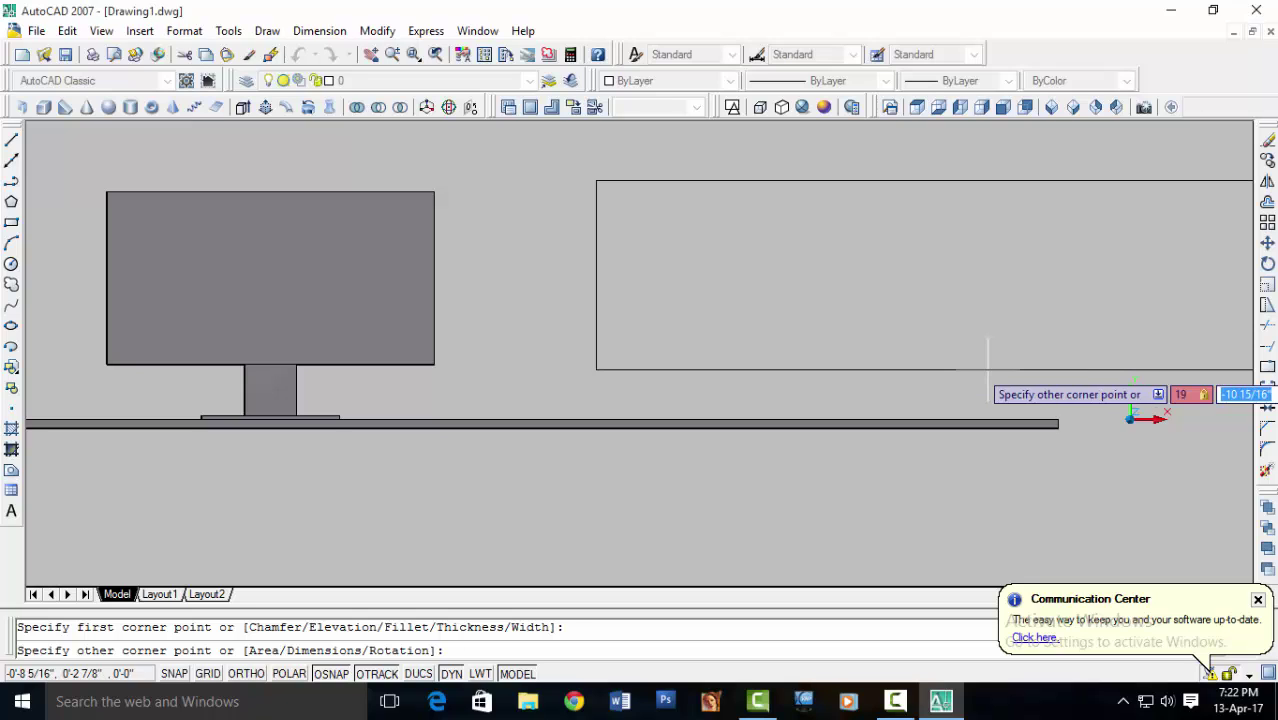
type("10")
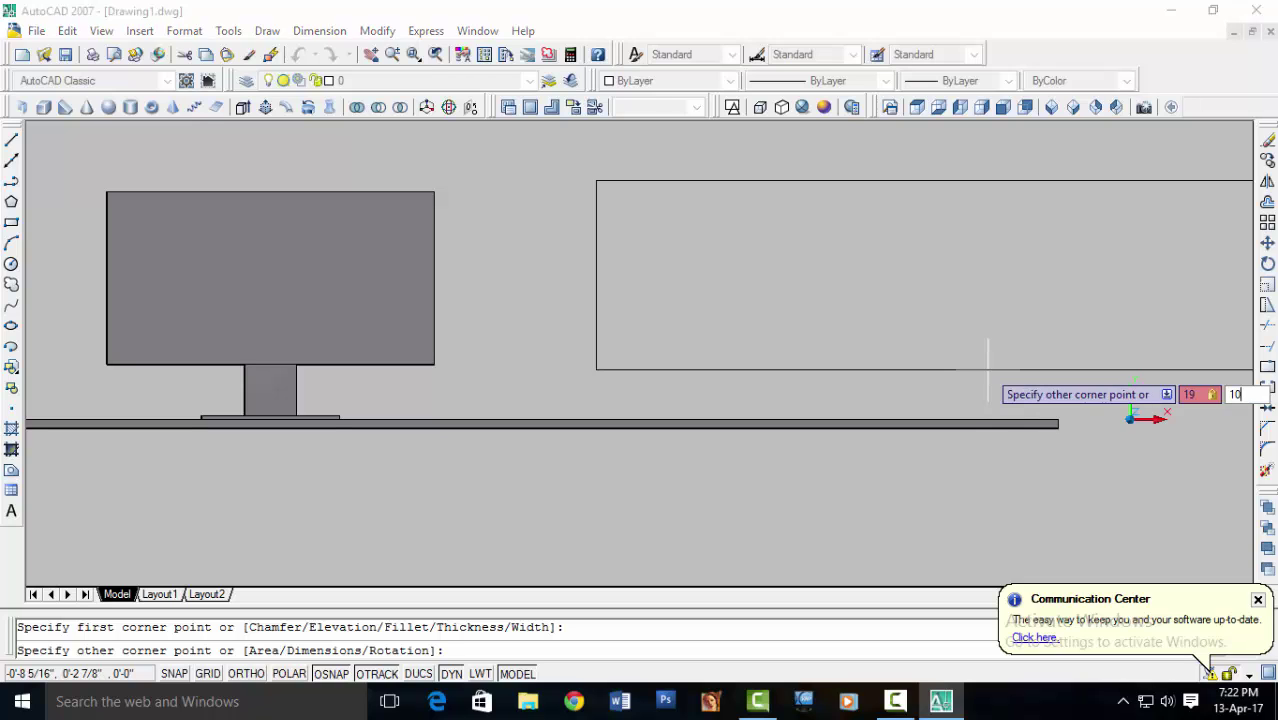
key("Return")
scroll(914, 292, "down", 2)
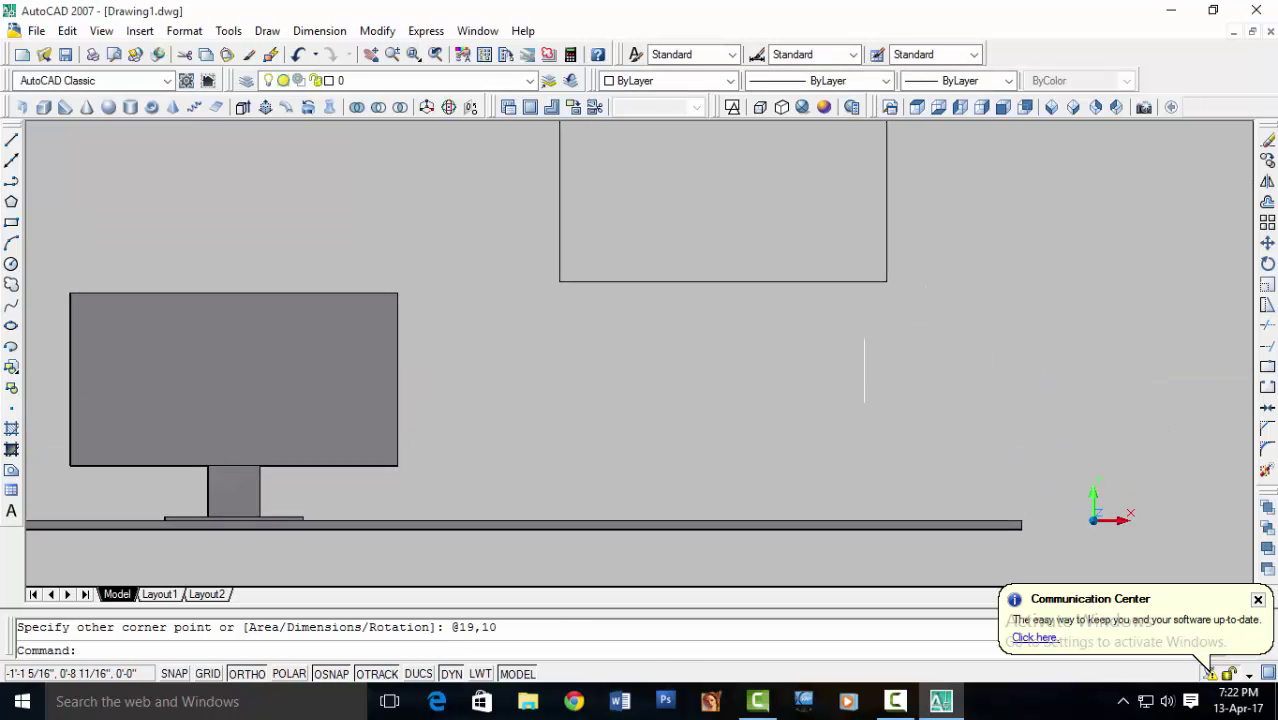
scroll(864, 365, "down", 3)
scroll(835, 362, "up", 3)
scroll(623, 248, "up", 3)
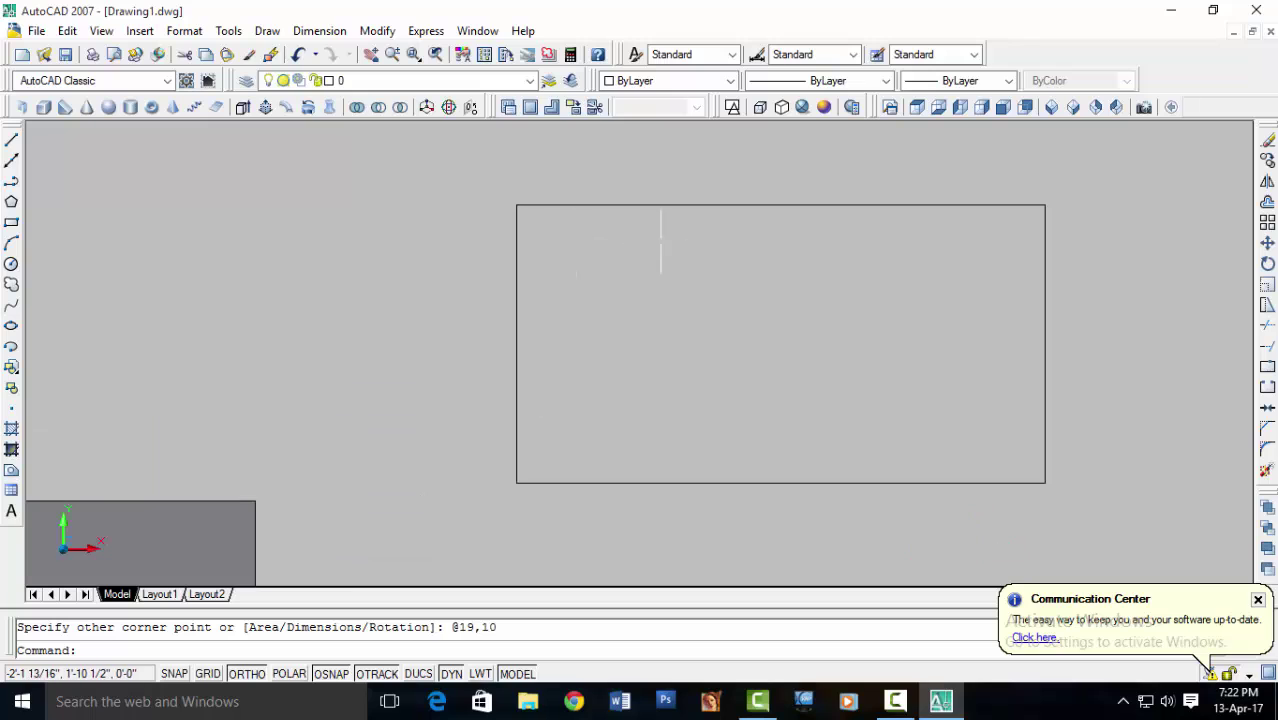
scroll(700, 240, "up", 2)
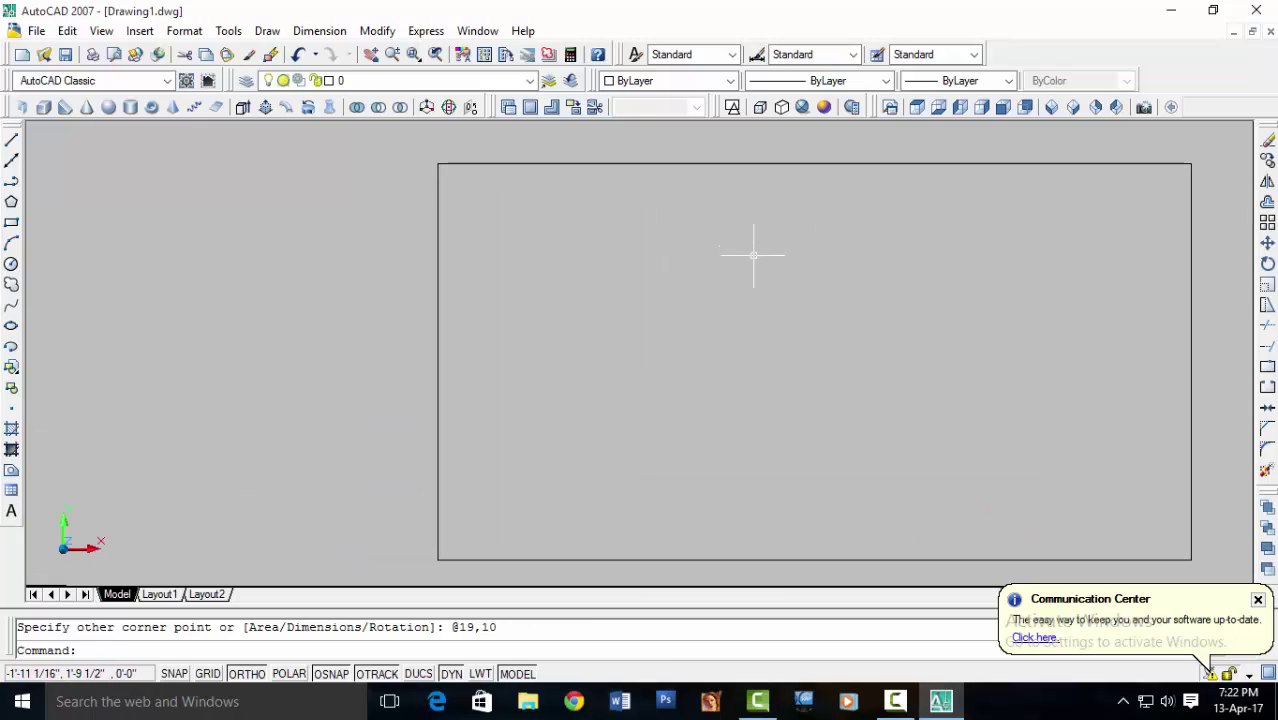
- Offset the 19-by-10 rectangle 0.4 inward to create the inner outline of the frame
type("o")
key("Return")
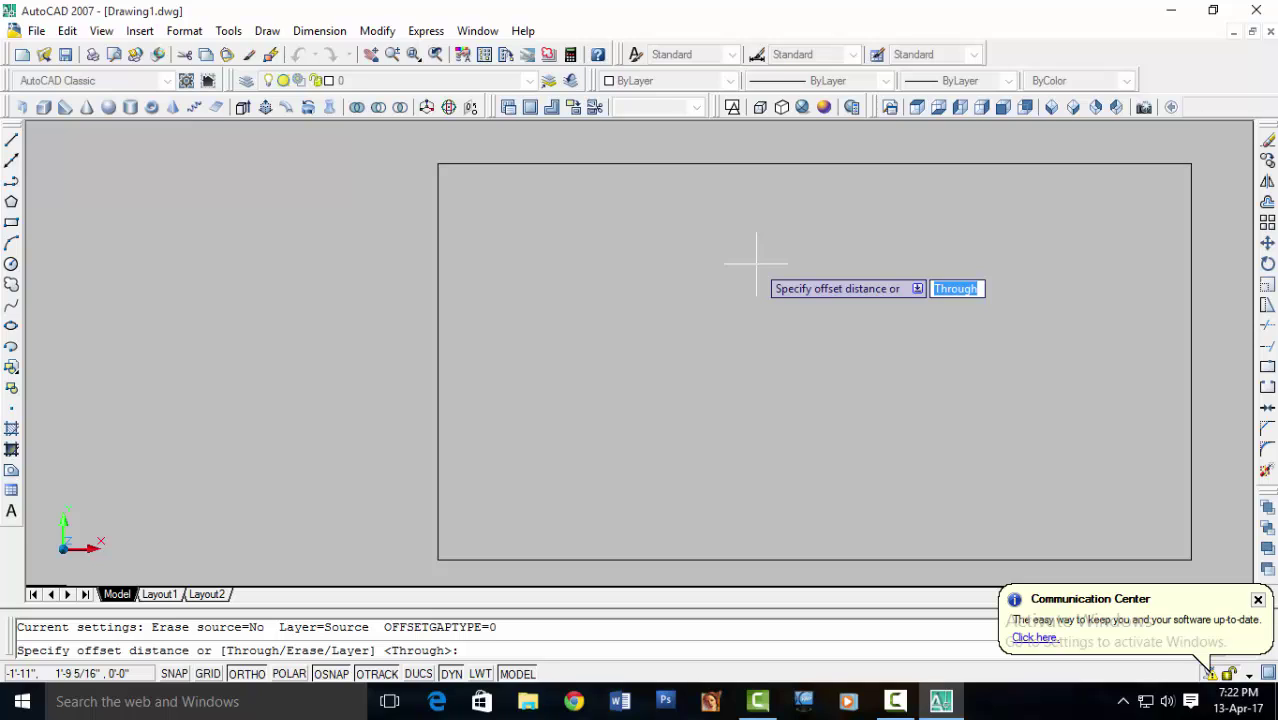
type(".4")
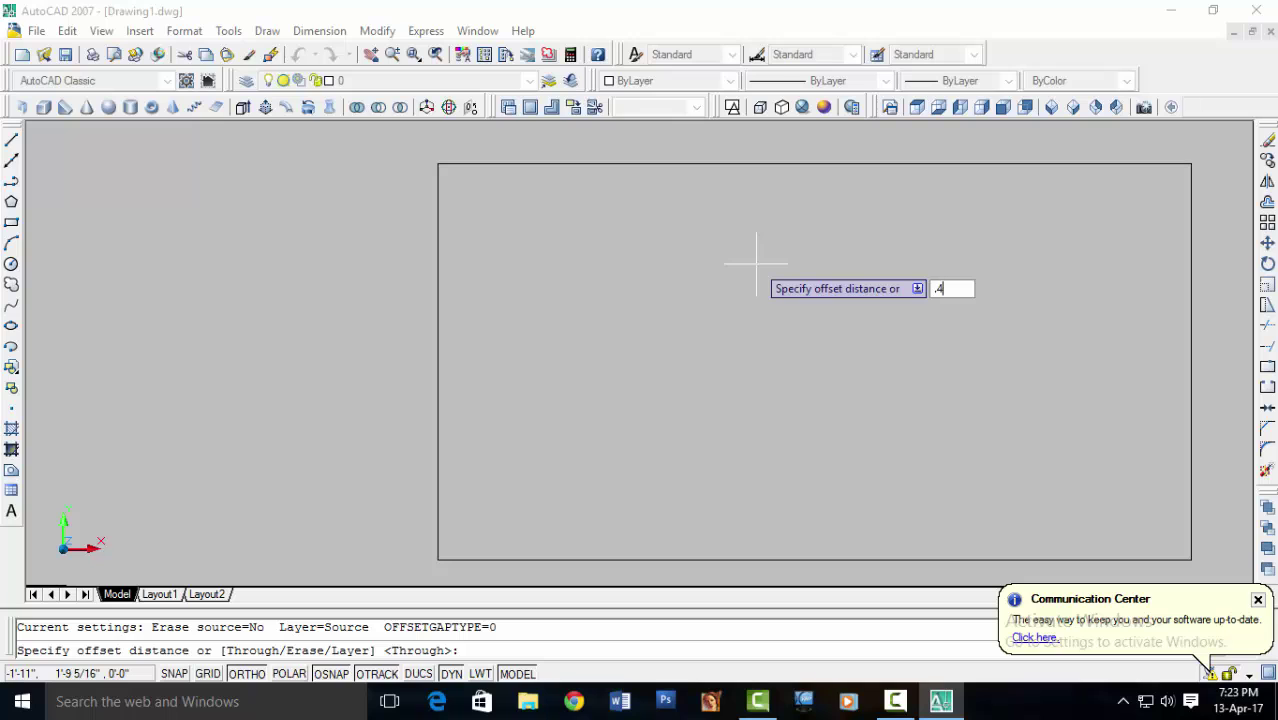
key("Return")
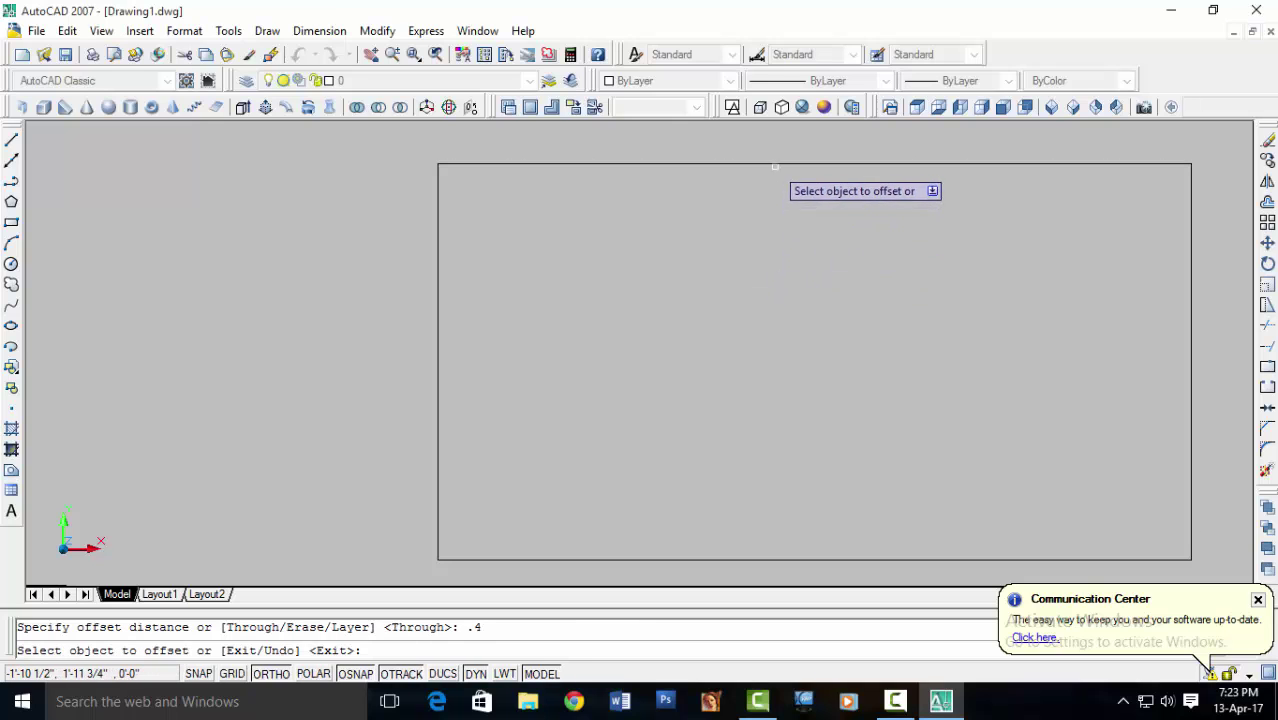
left_click(778, 164)
left_click(791, 249)
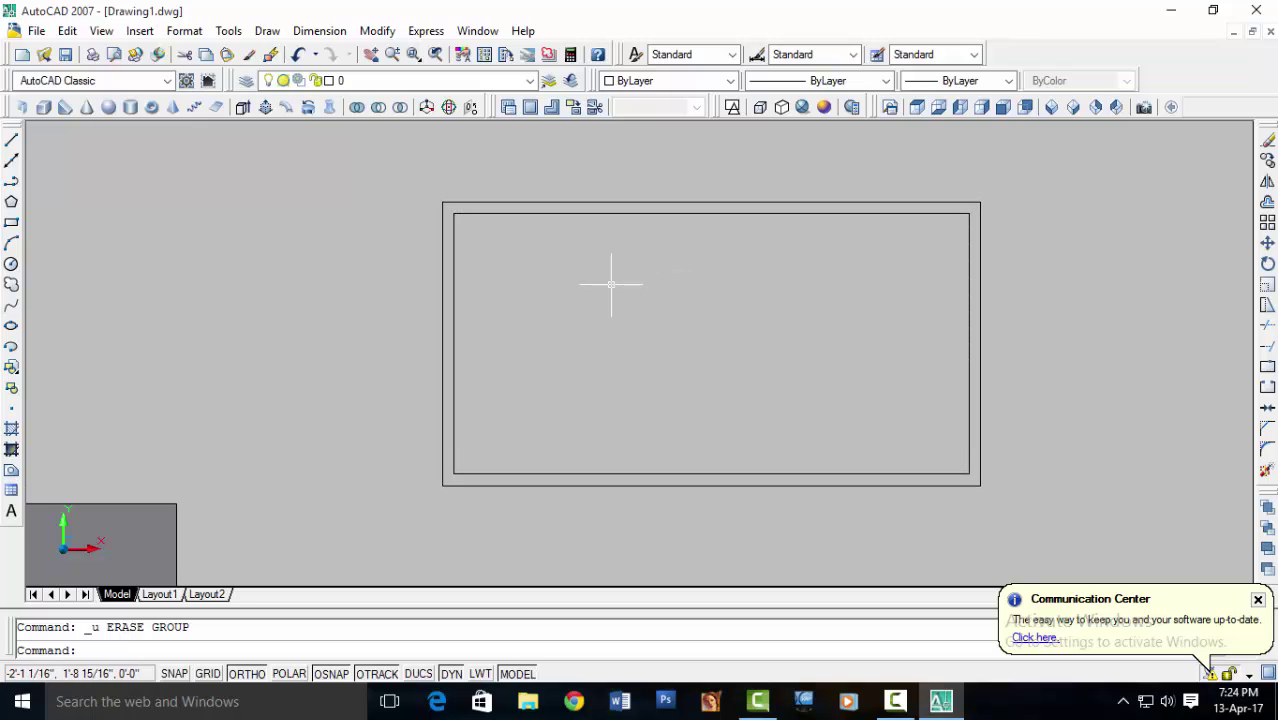
- Draw a thin rectangle from the outer top-left corner to the inner top-right corner as the top strip
type("rec")
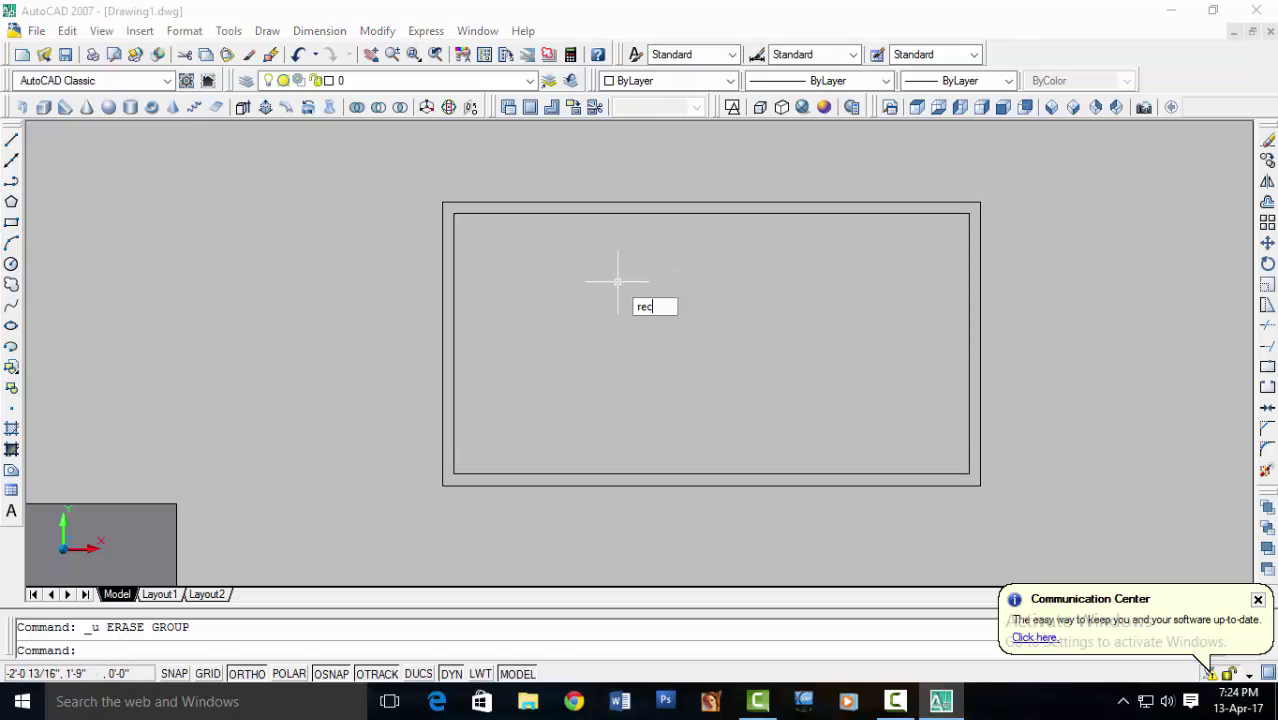
key("Return")
left_click(442, 203)
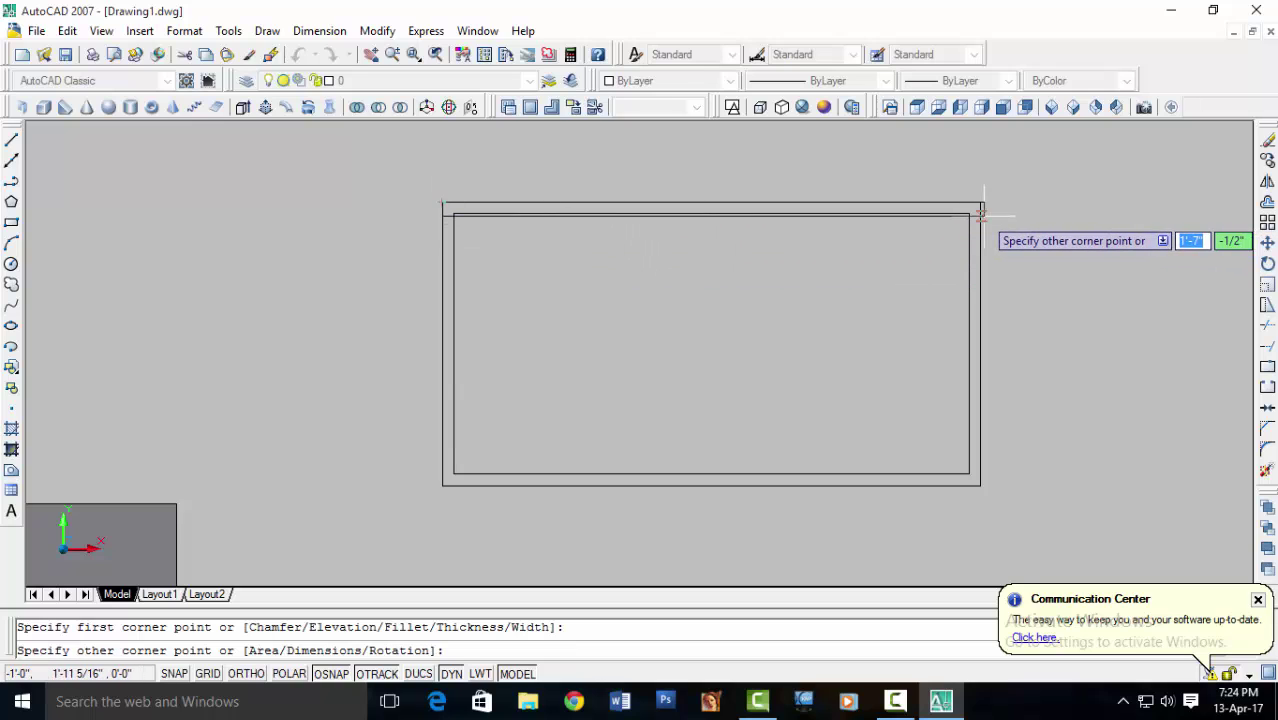
scroll(982, 208, "up", 3)
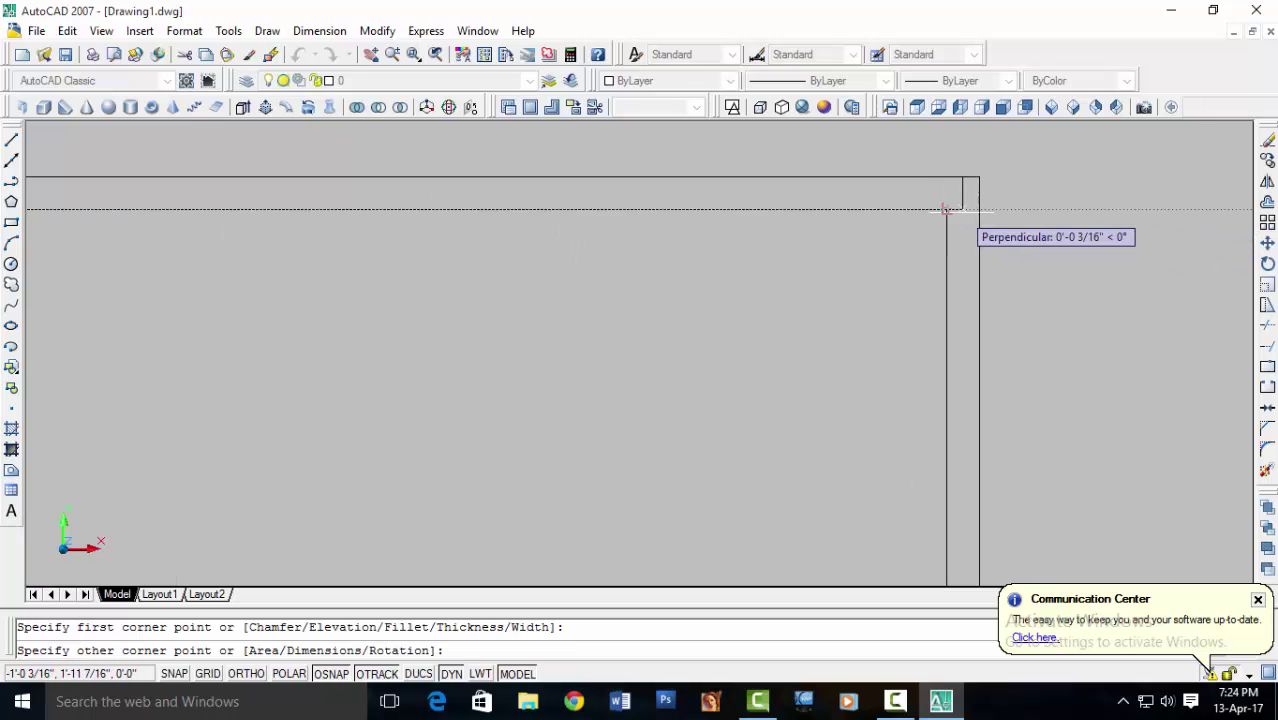
scroll(975, 208, "up", 3)
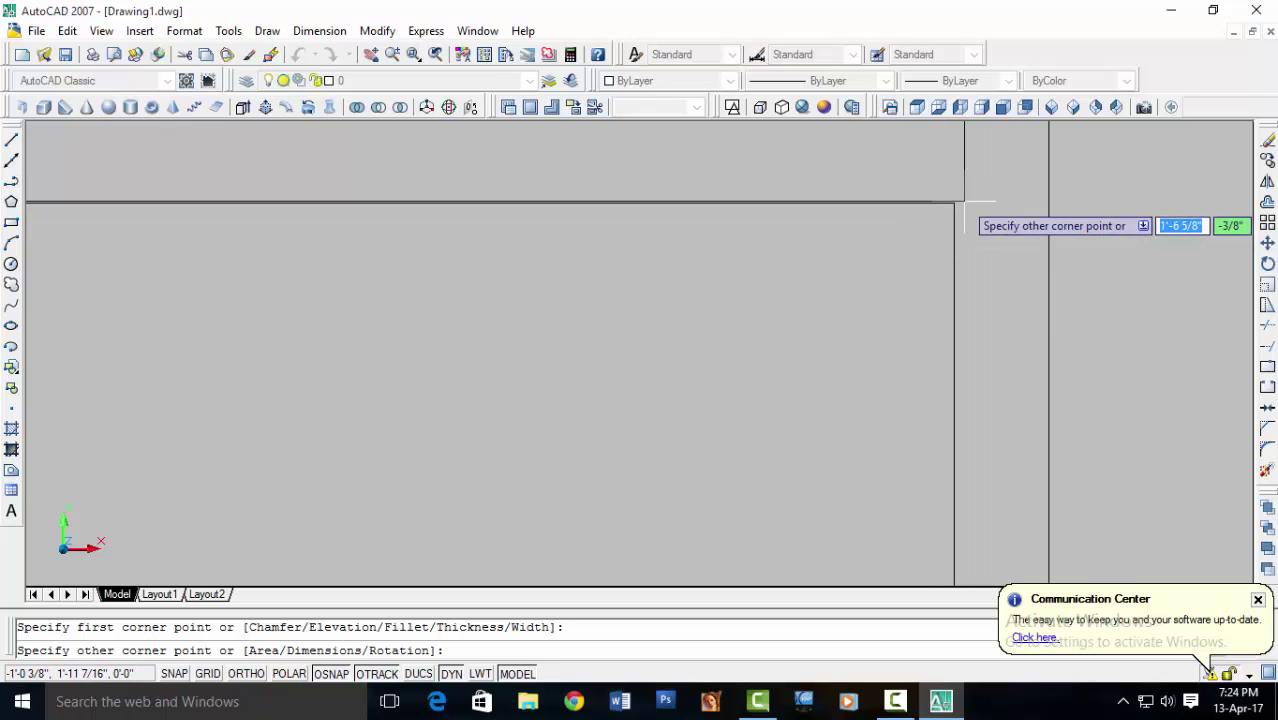
scroll(954, 202, "up", 2)
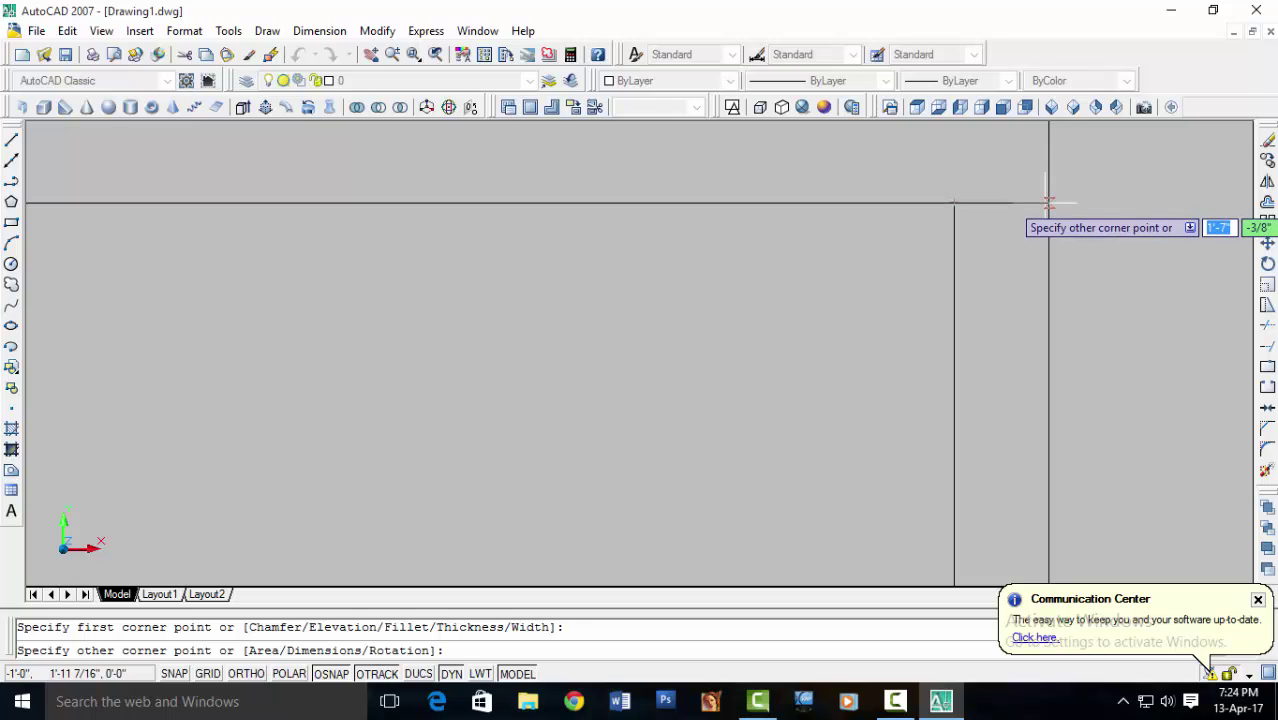
scroll(1044, 202, "up", 3)
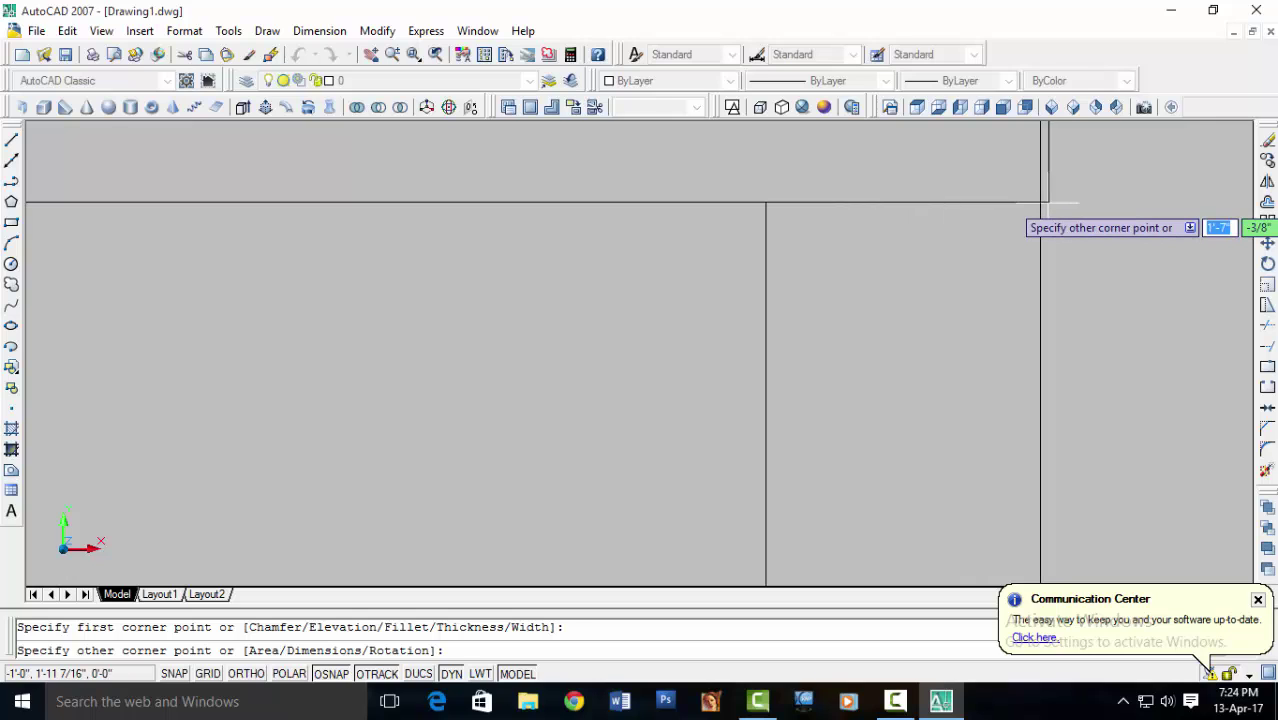
left_click(1040, 202)
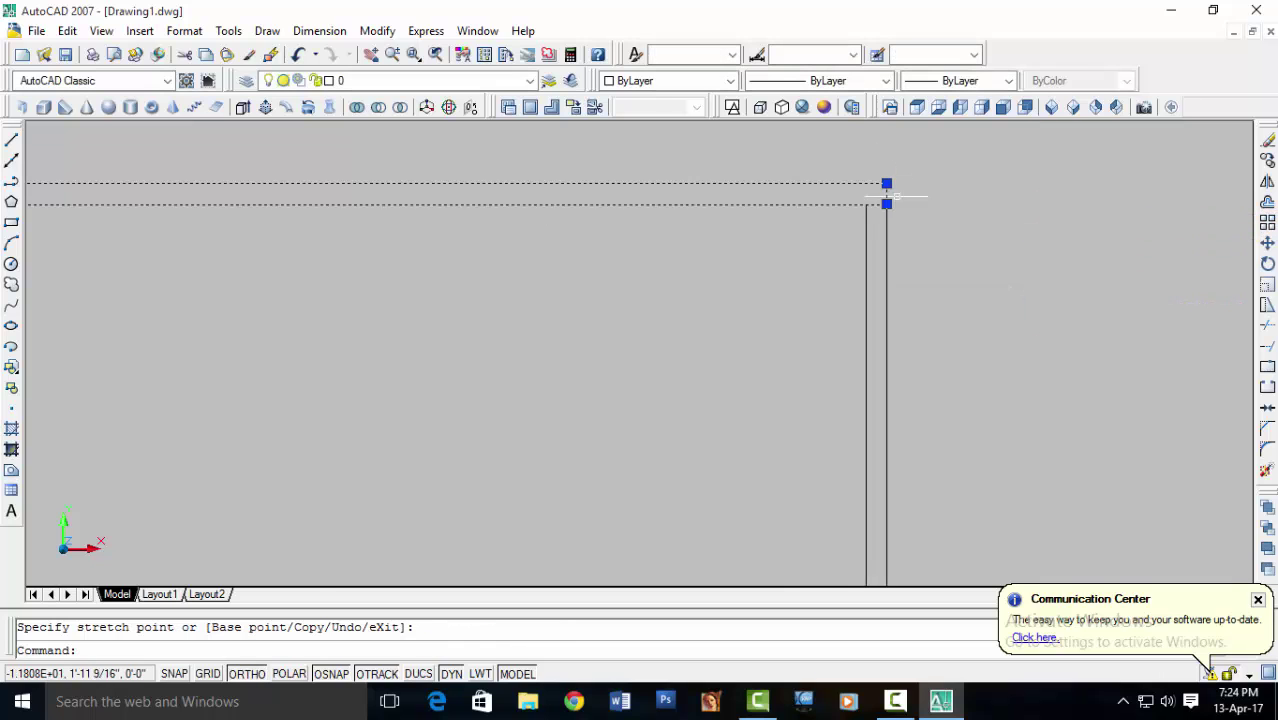
scroll(890, 205, "down", 3)
scroll(761, 226, "up", 3)
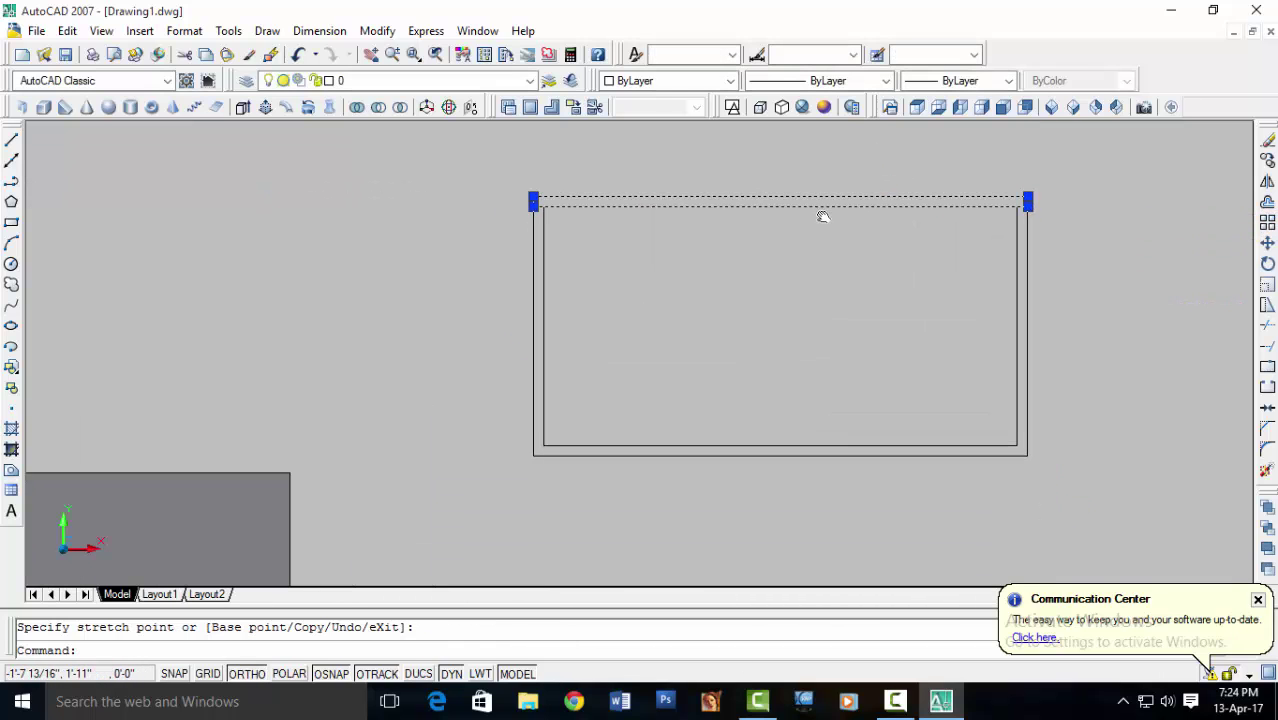
key("Escape")
- Undo the previous extrusion and extrude the top strip rectangle to a height of 0.2
middle_click_drag(710, 272, 747, 337, "shift")
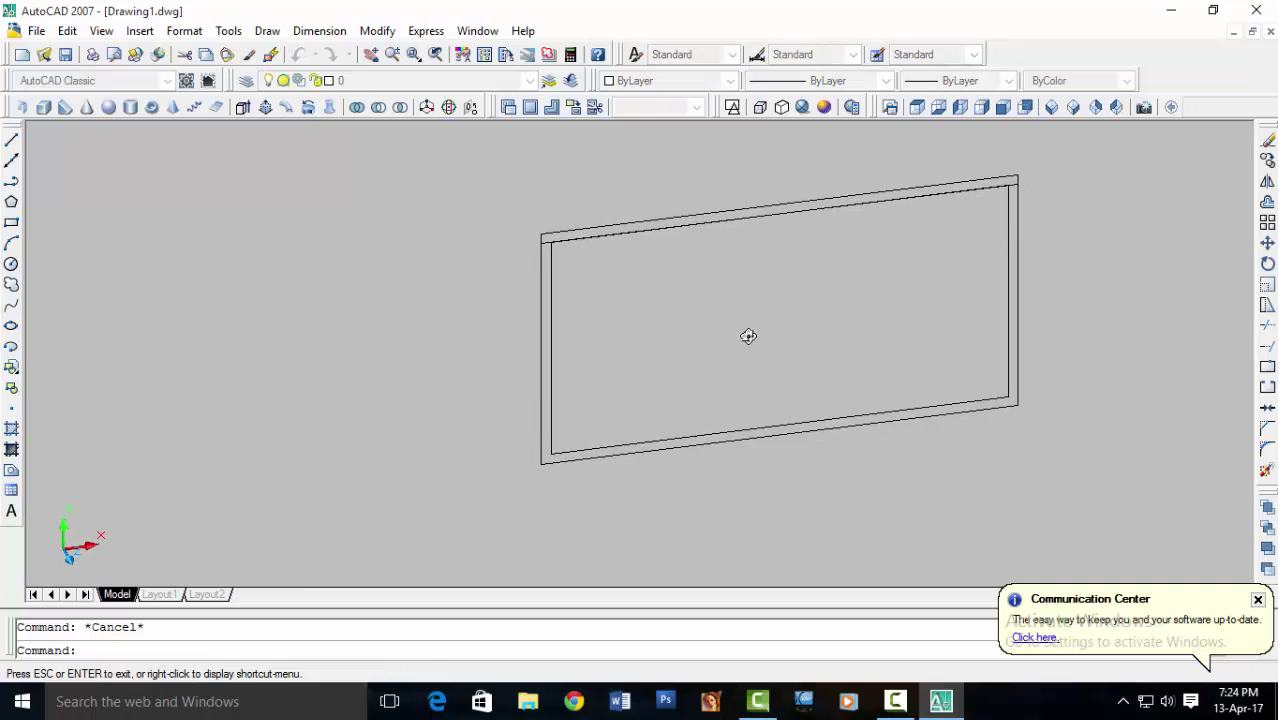
key("ctrl+z")
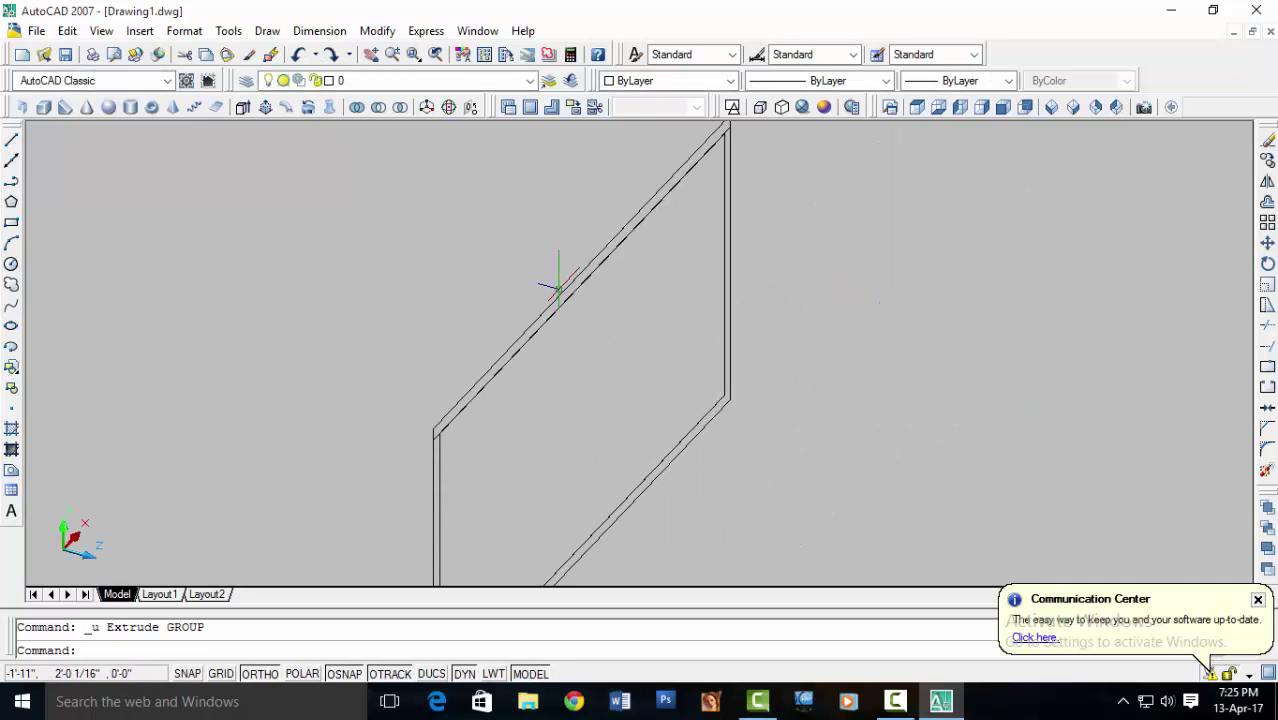
left_click(243, 110)
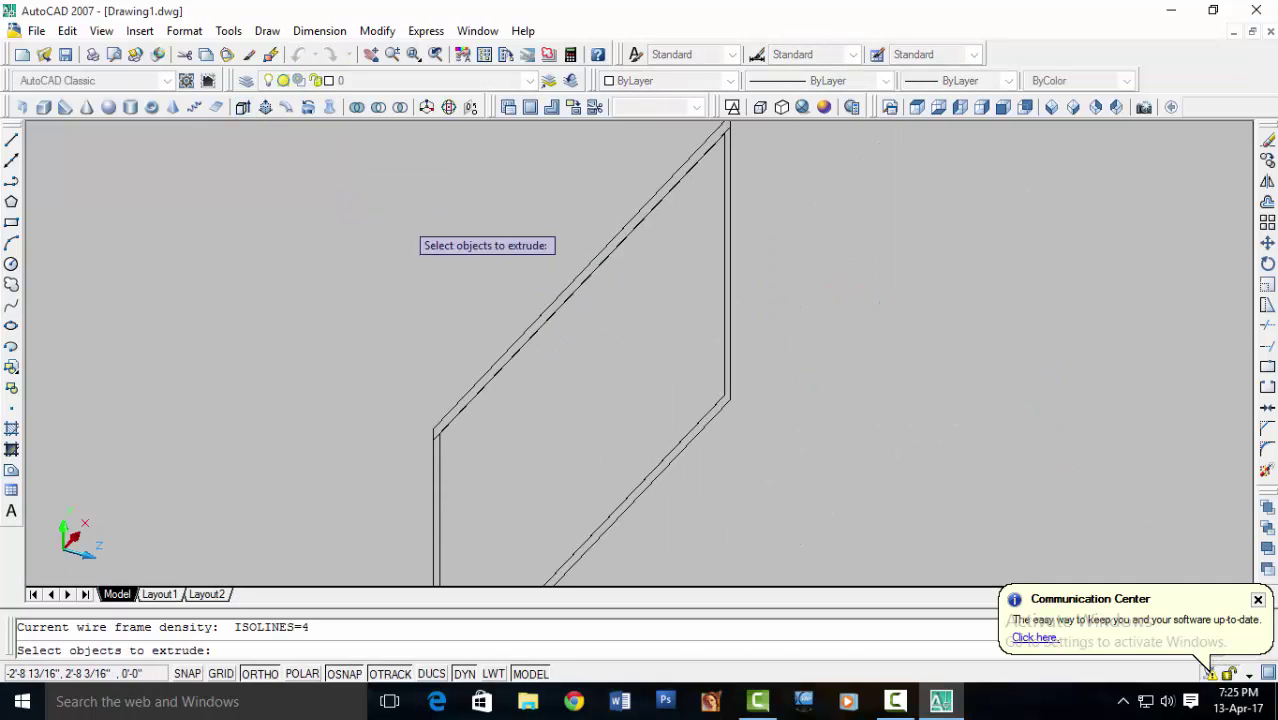
left_click(520, 340)
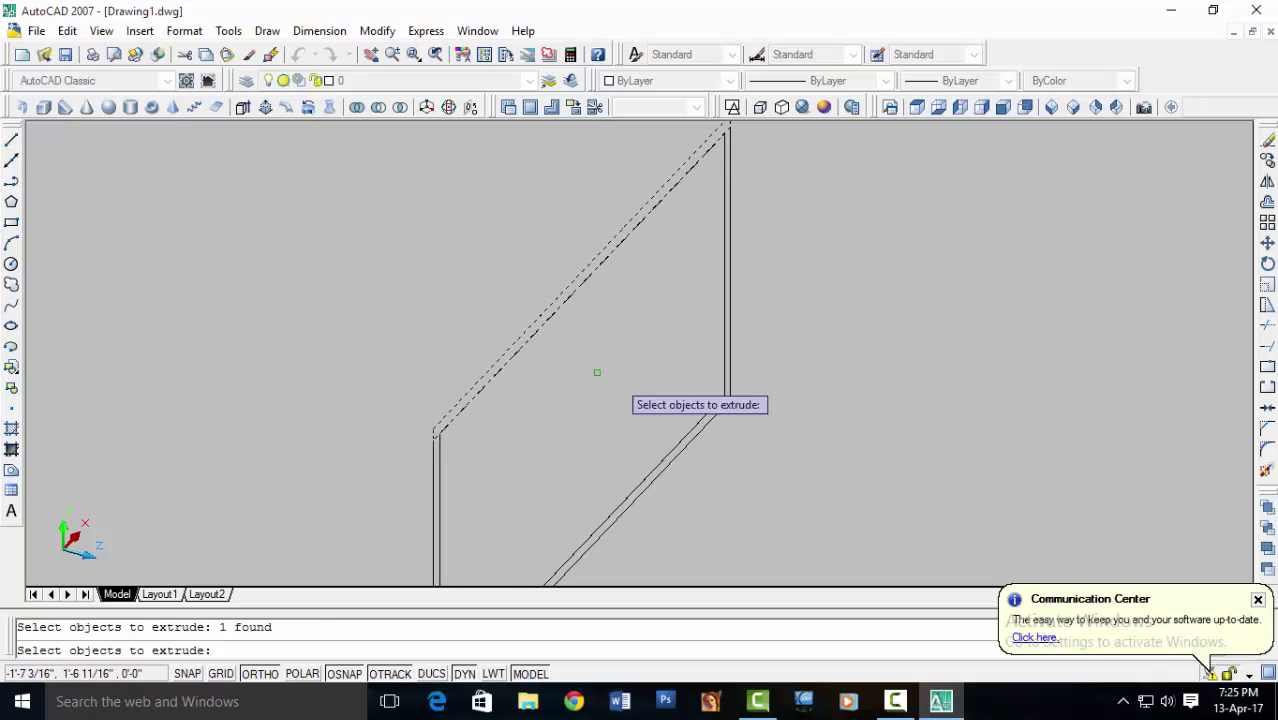
key("Return")
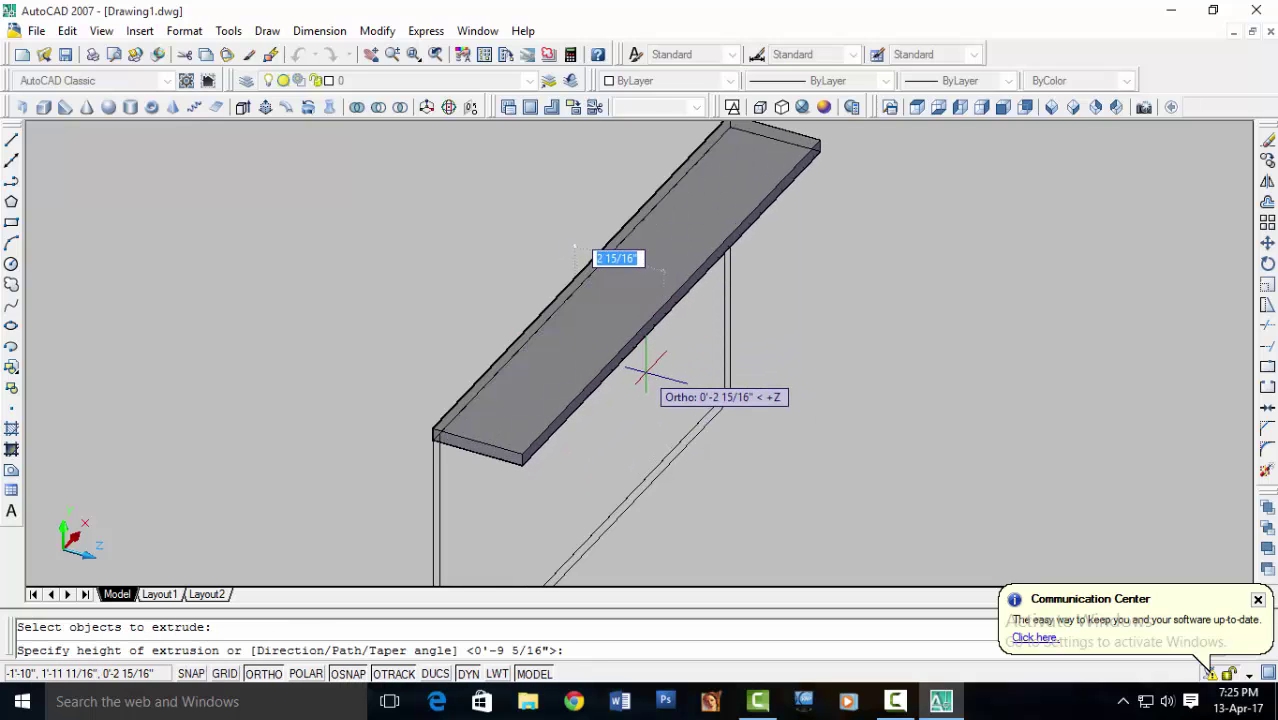
key("BackSpace")
key("Return")
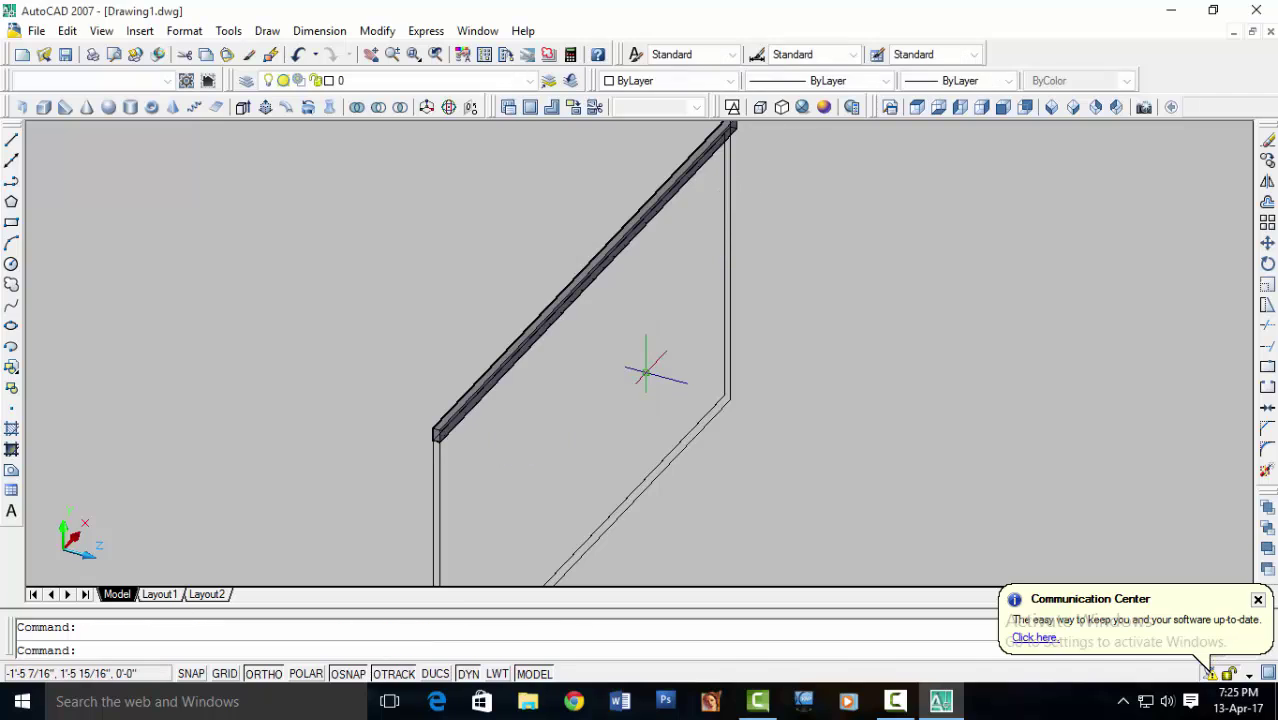
scroll(479, 311, "up", 2)
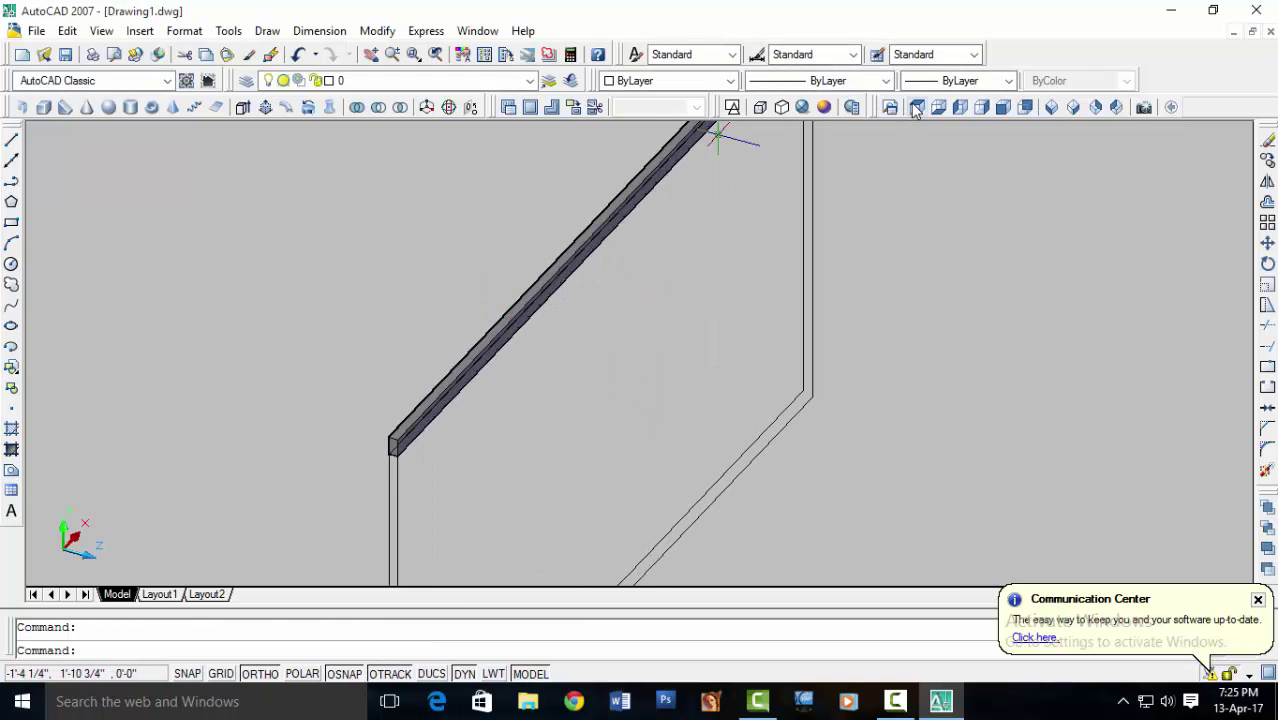
- In front view, draw a thin rectangle from the frame's top-left corner down to its bottom edge
left_click(1001, 110)
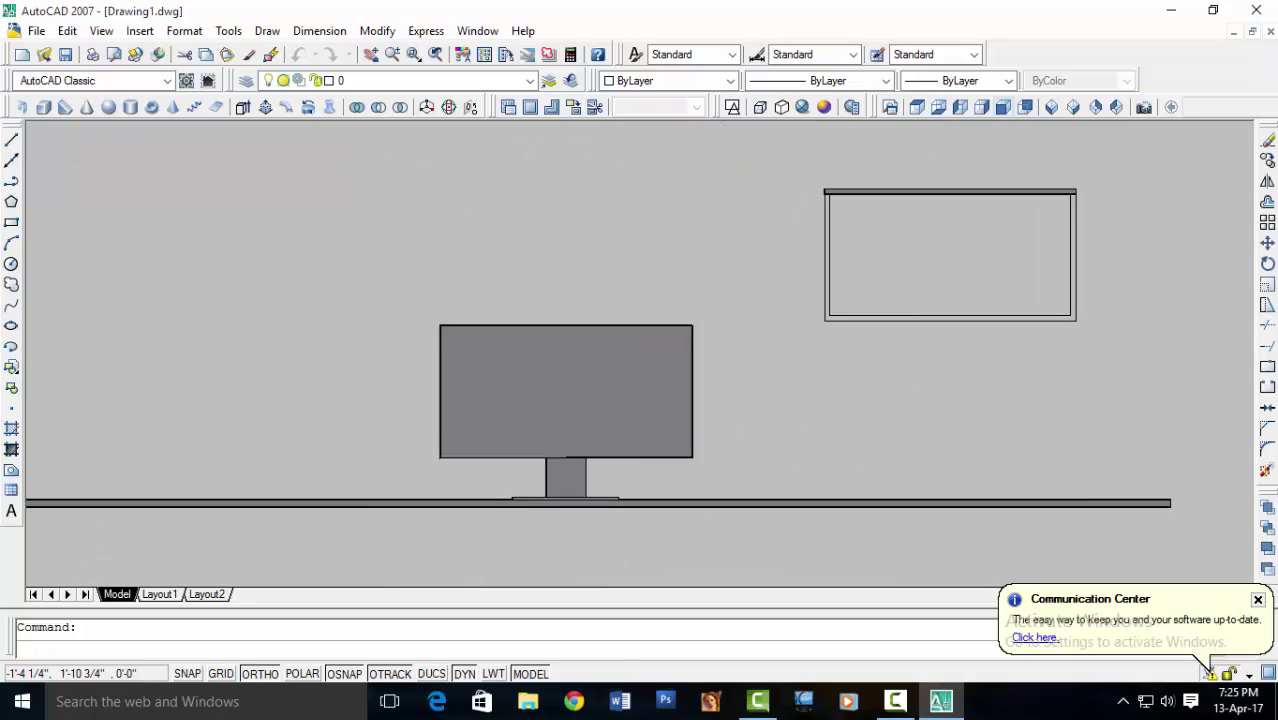
scroll(906, 335, "up", 3)
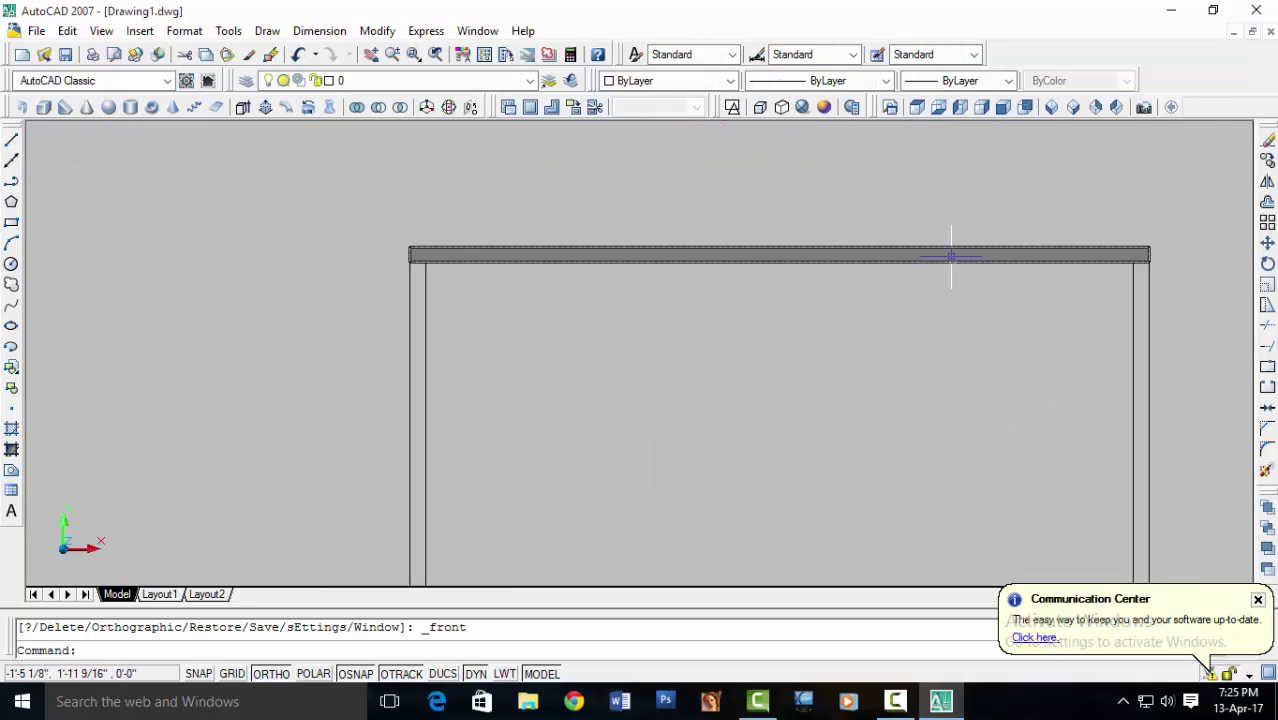
middle_click_drag(662, 303, 777, 195)
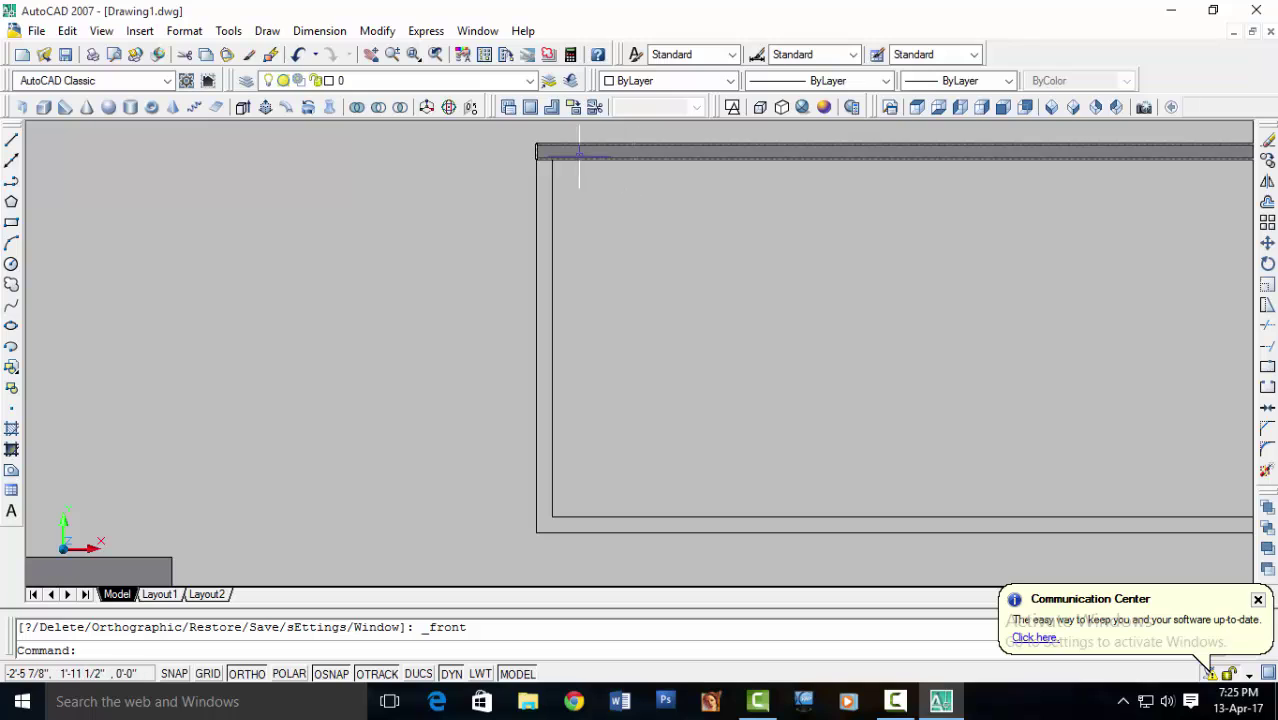
scroll(522, 194, "up", 3)
middle_click_drag(696, 183, 698, 183)
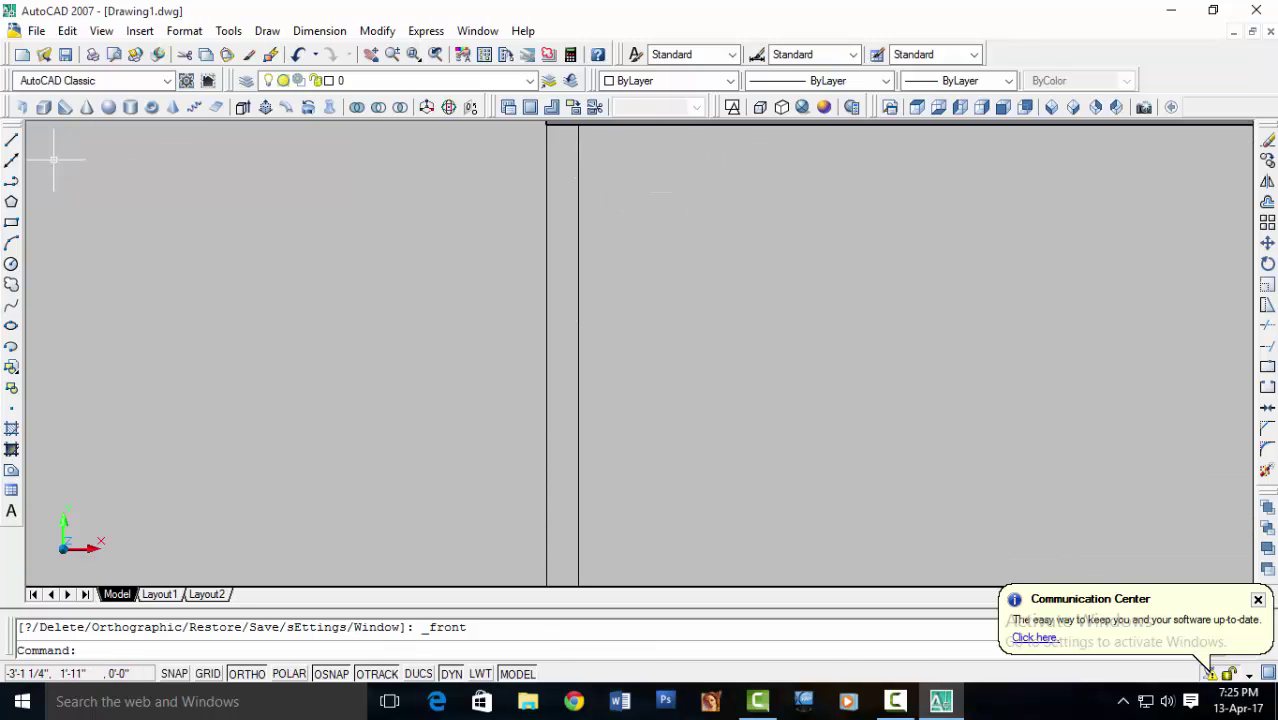
left_click(11, 224)
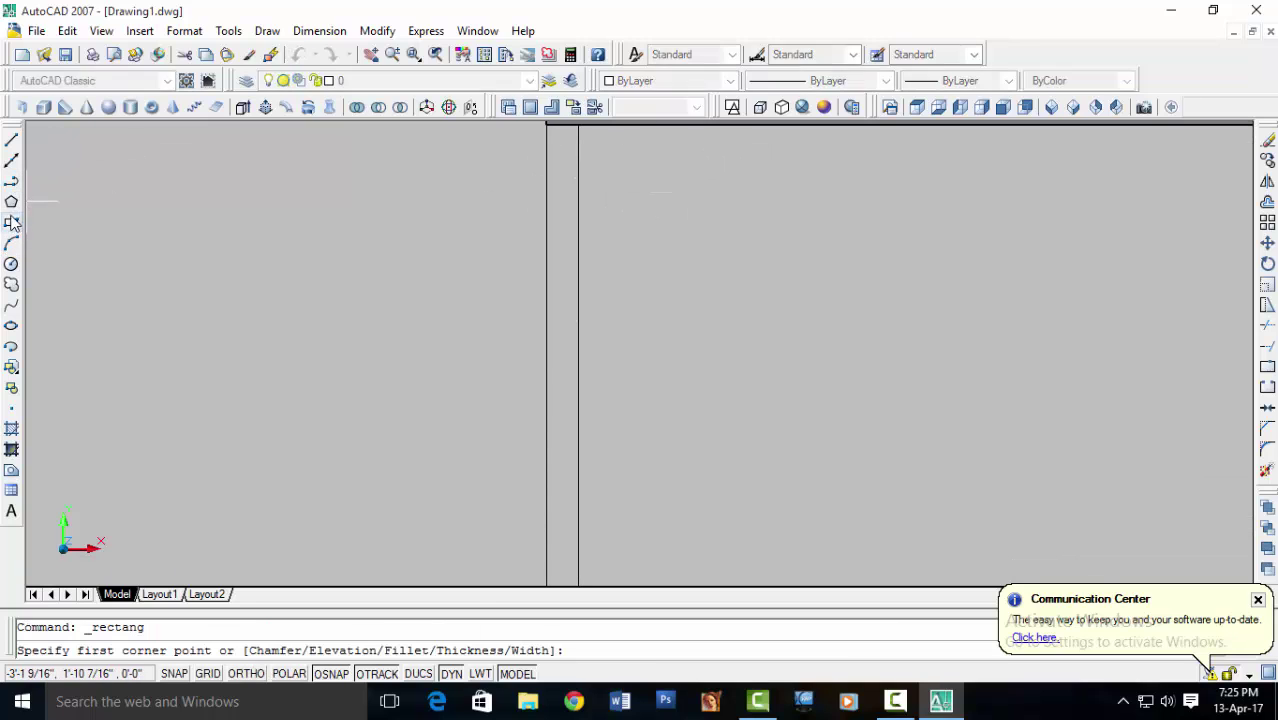
left_click(548, 145)
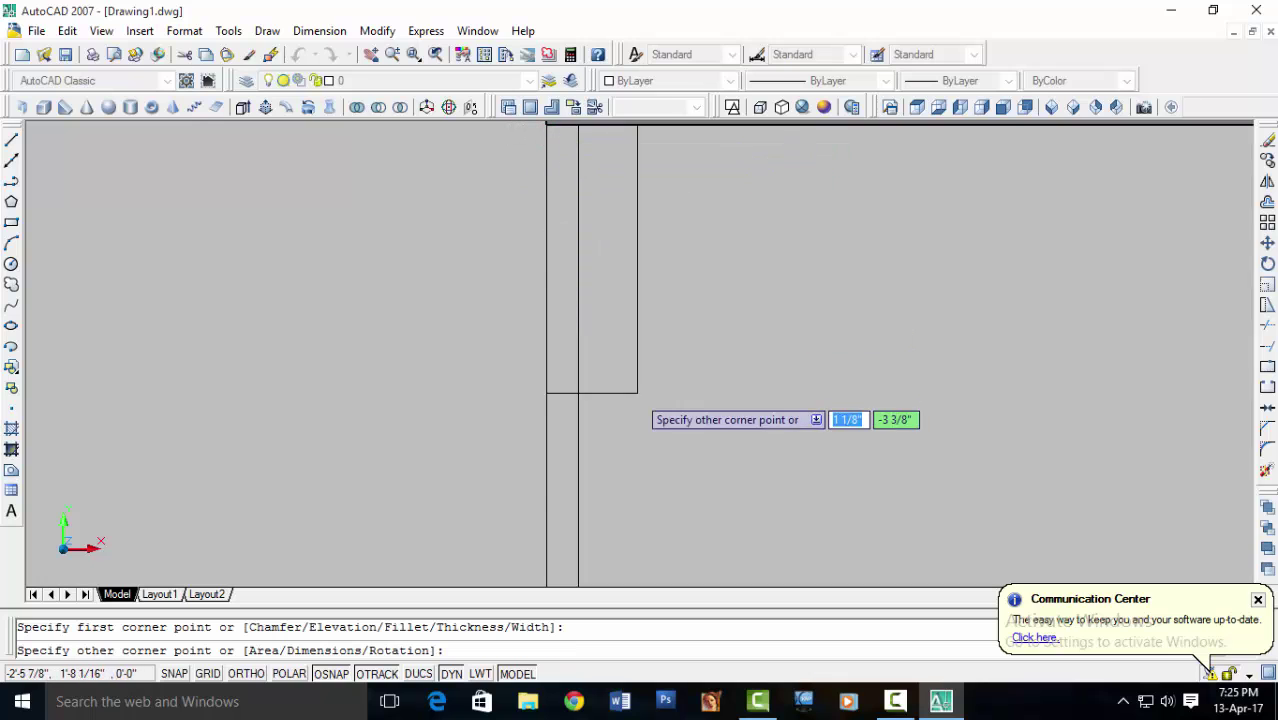
middle_click_drag(559, 274, 502, 416)
scroll(502, 416, "up", 2)
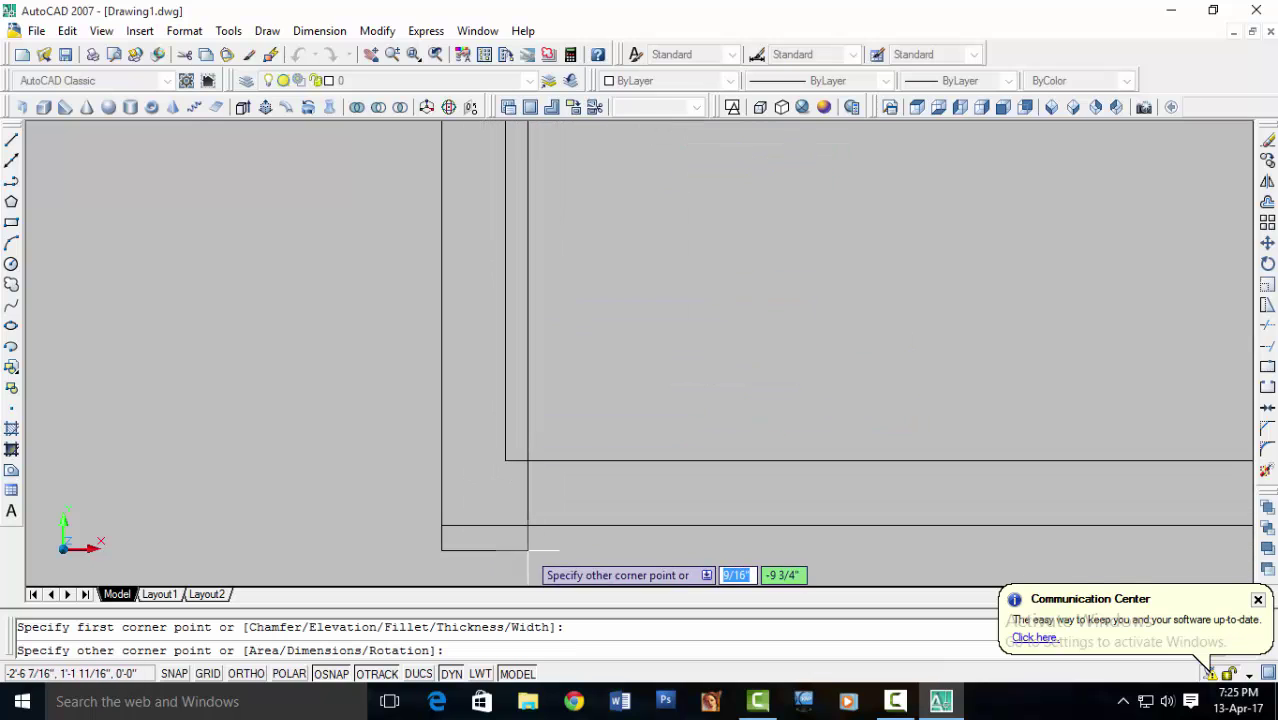
left_click(505, 461)
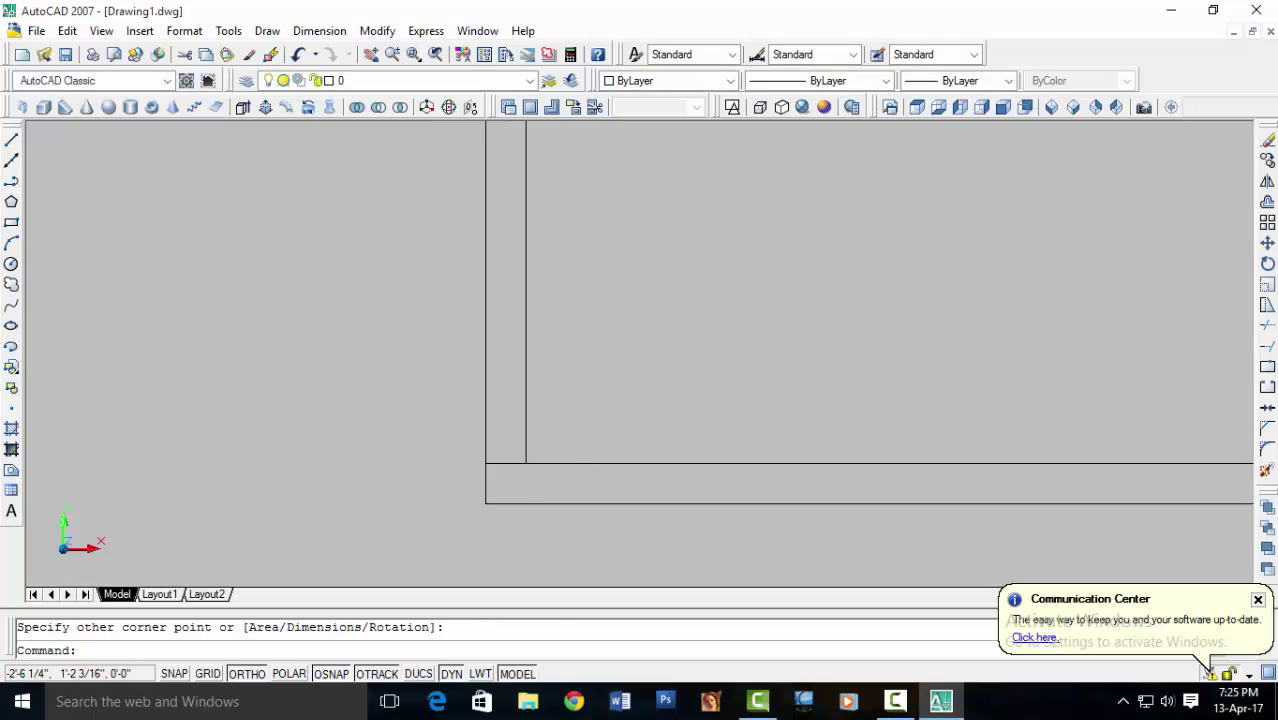
mouse_move(548, 403)
middle_mouse_down("shift")
mouse_move(633, 428)
mouse_move(467, 333)
middle_mouse_up("shift")
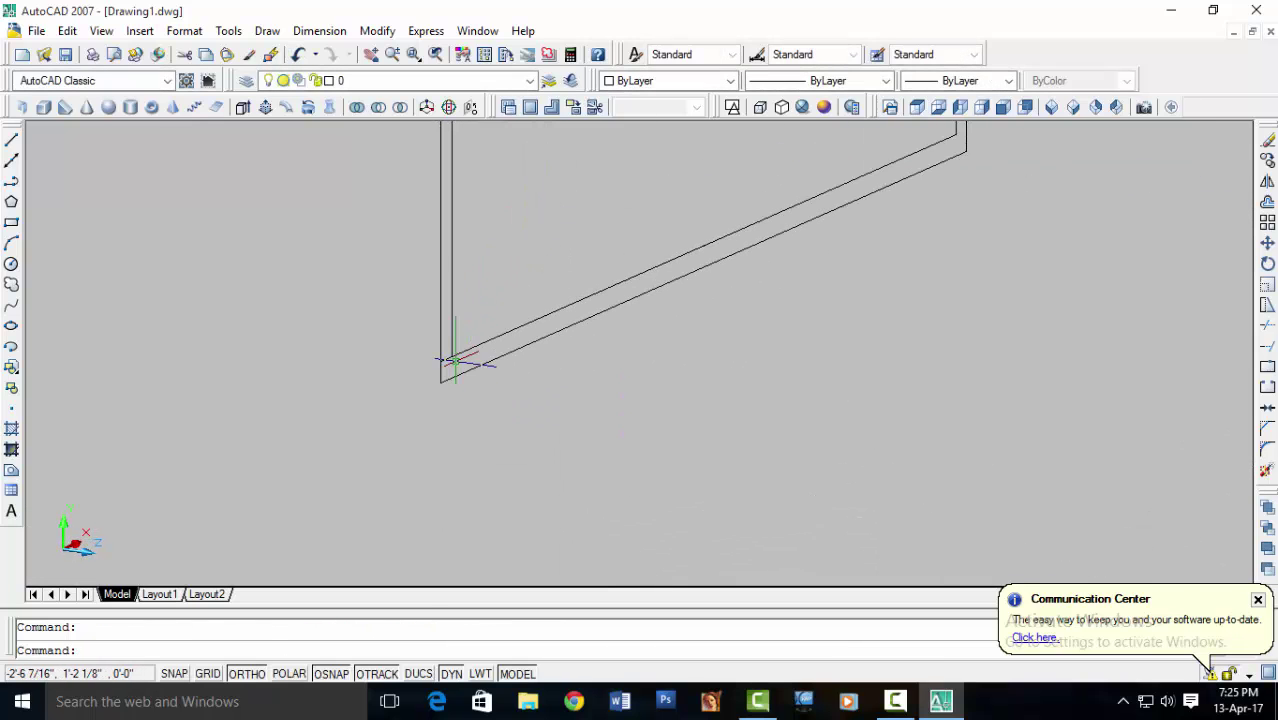
- Extrude the left strip rectangle 0.2 high into a solid bar
left_click(445, 365)
middle_click_drag(500, 330, 500, 485)
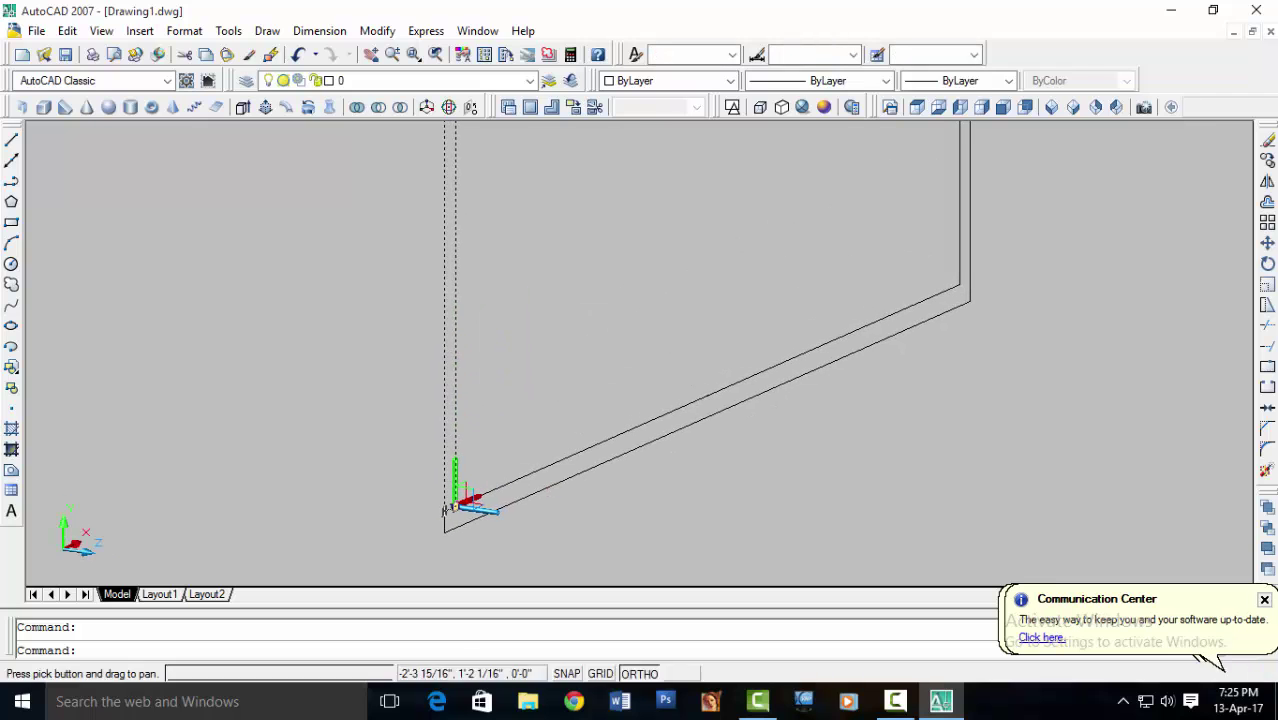
left_click(243, 108)
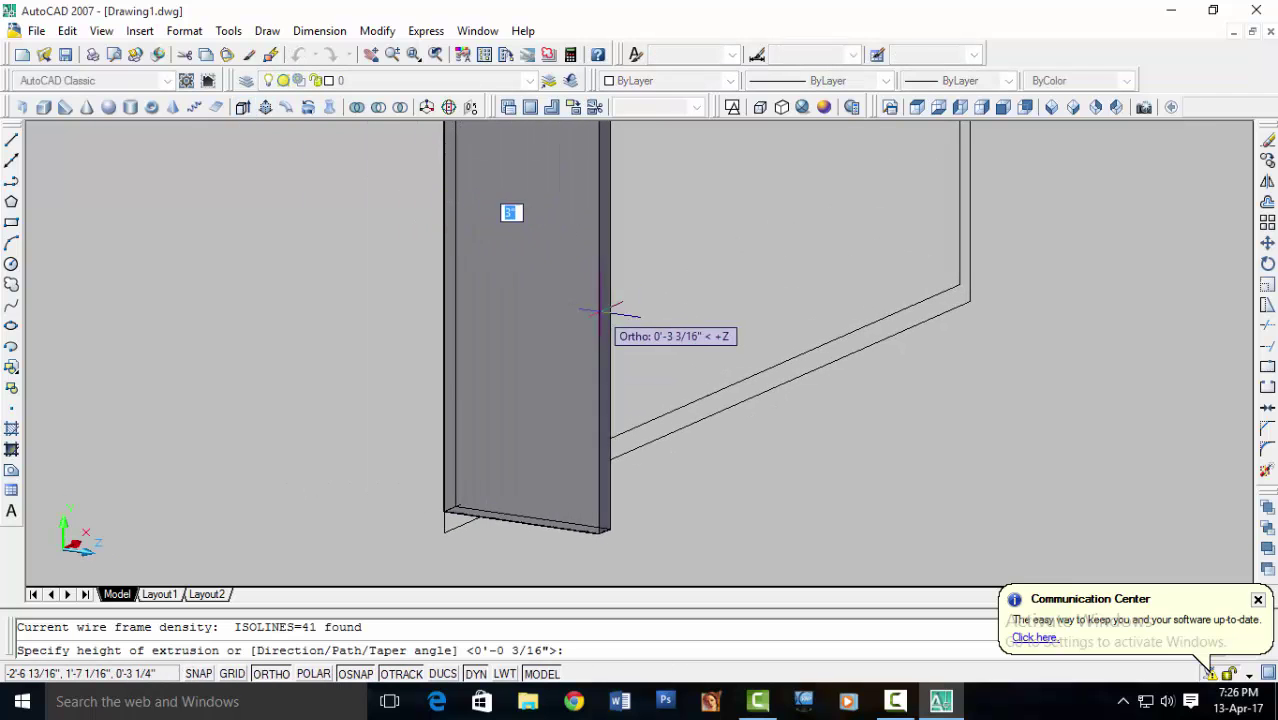
key("BackSpace")
type(".2")
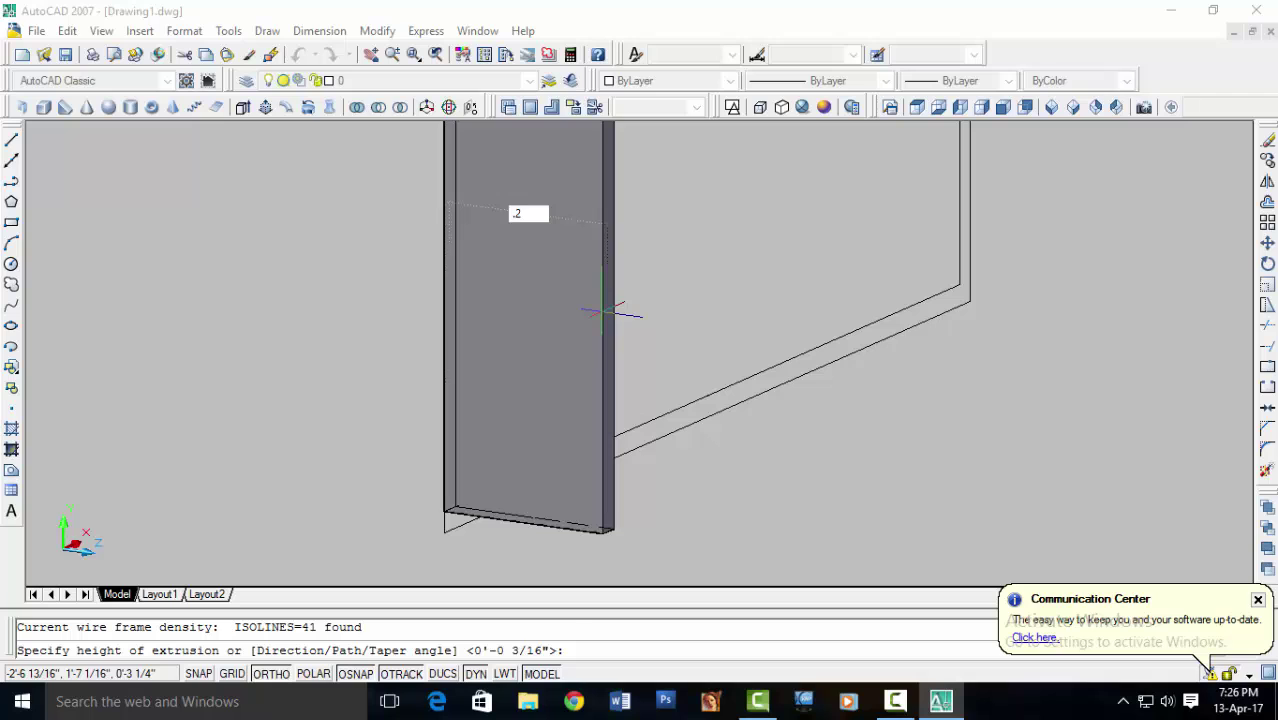
key("Return")
scroll(602, 311, "down", 5)
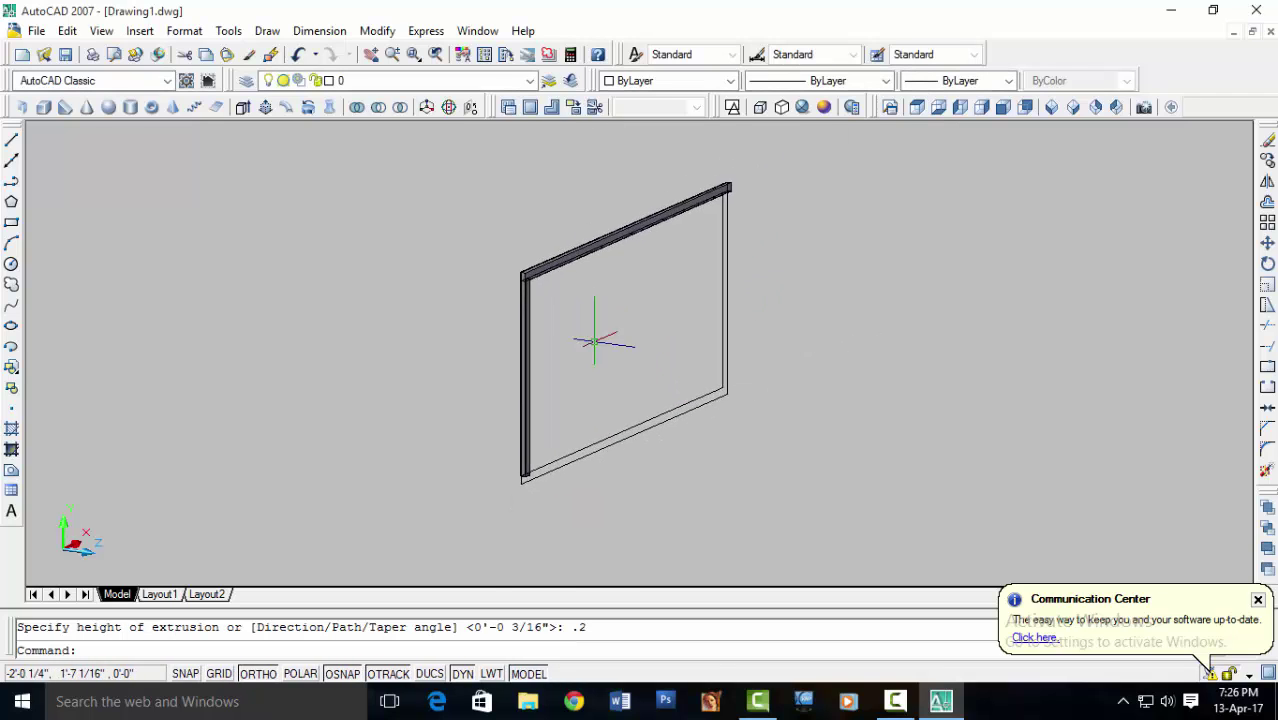
scroll(575, 328, "up", 5)
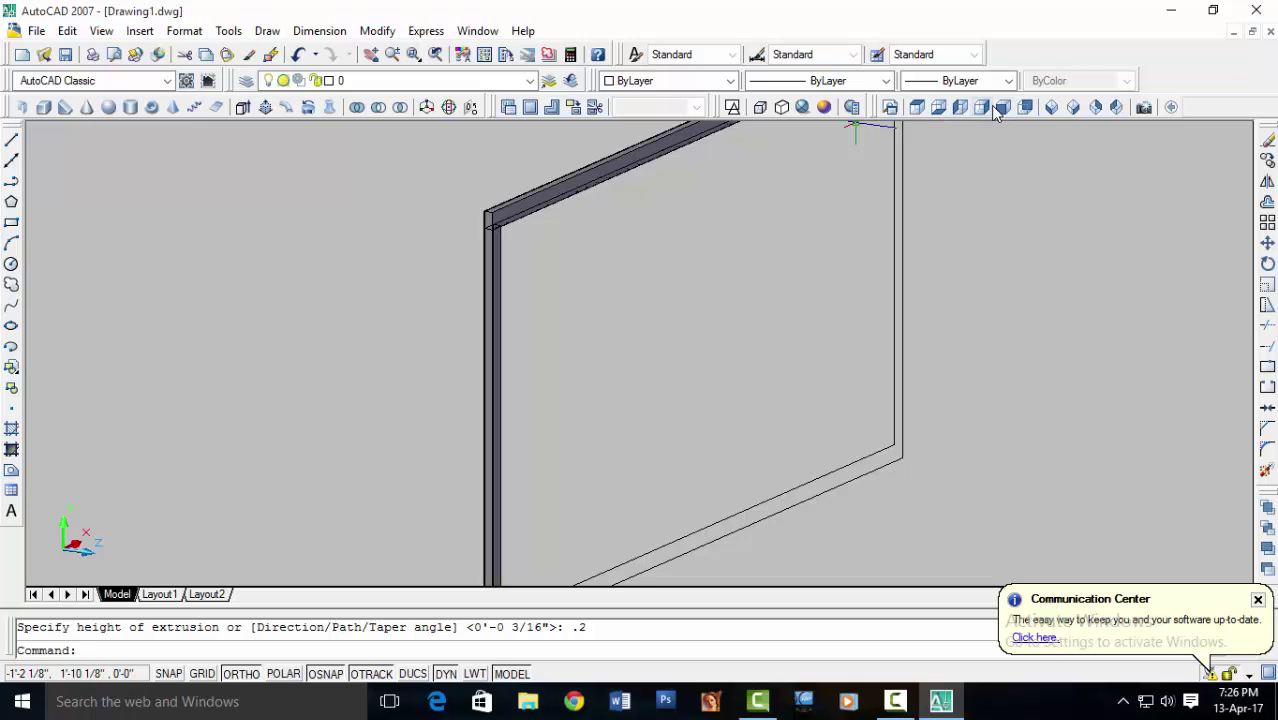
- Start copying the left bar, taking its corner as the base point
left_click(1003, 107)
scroll(485, 363, "up", 3)
mouse_move(485, 363)
middle_mouse_down()
mouse_move(881, 387)
mouse_move(821, 432)
middle_mouse_up()
left_click(418, 322)
scroll(418, 325, "down", 3)
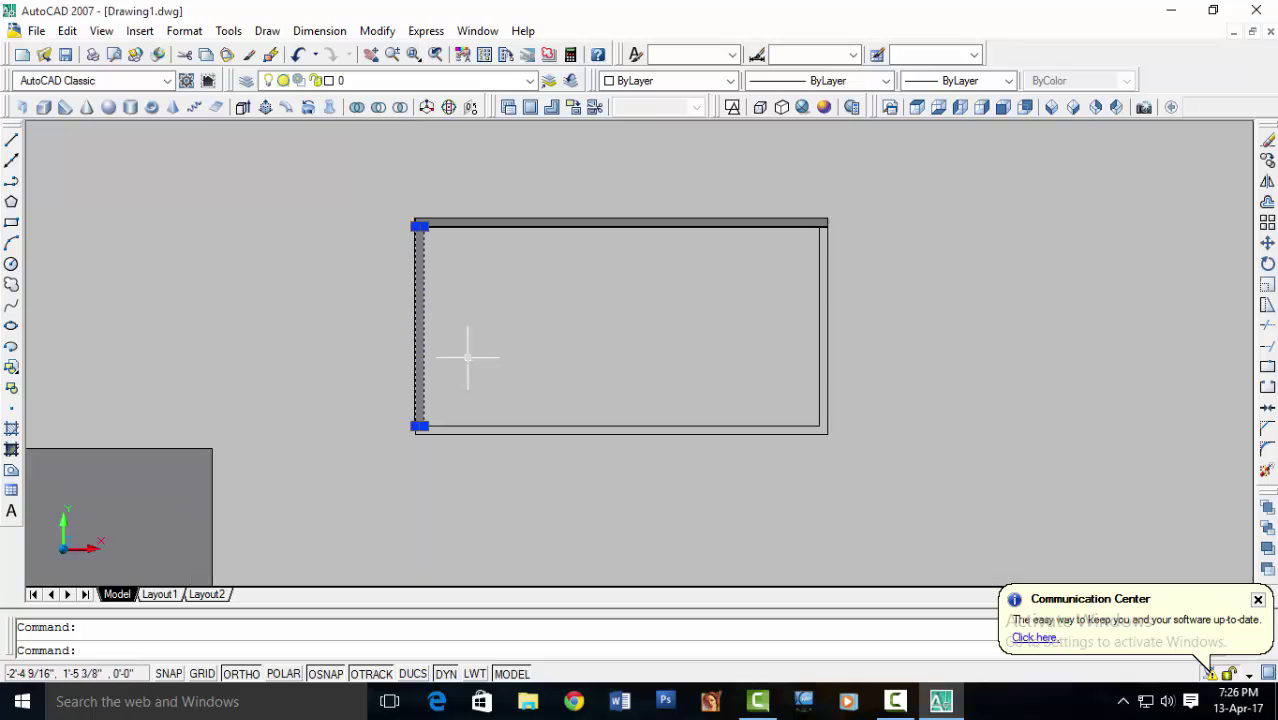
right_click(532, 358)
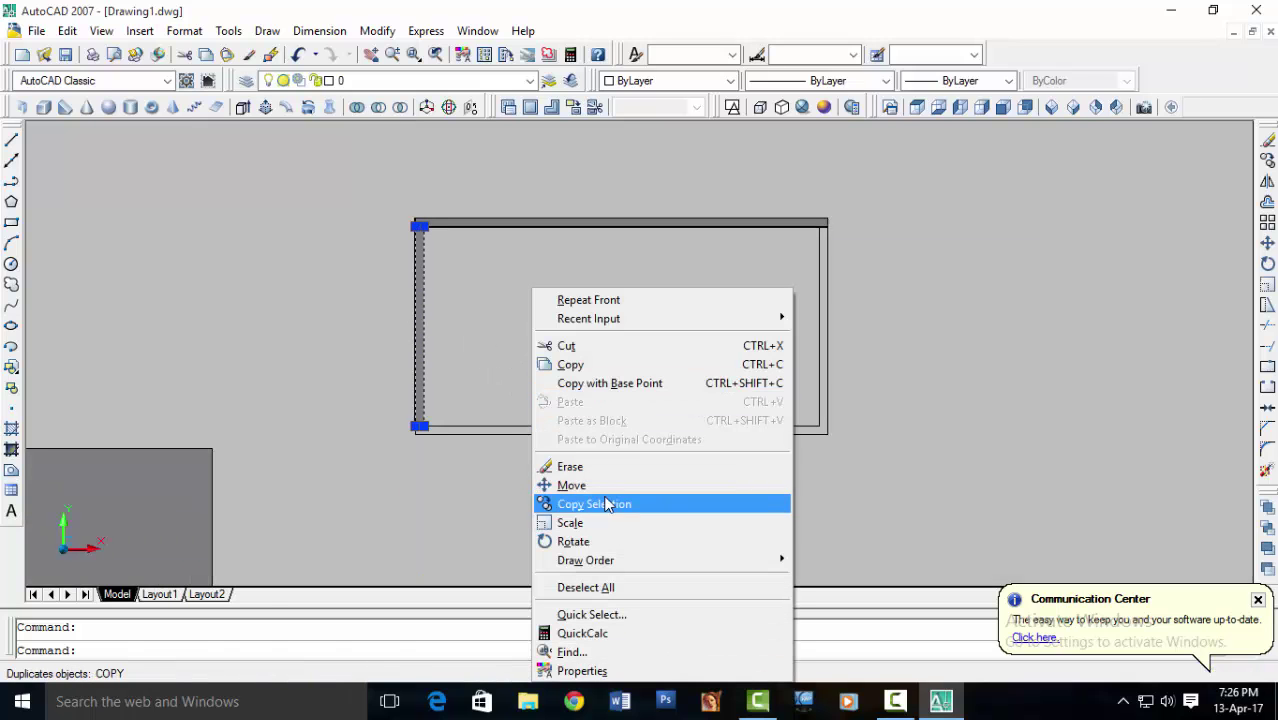
left_click(575, 499)
scroll(455, 212, "up", 3)
middle_click_drag(370, 256, 336, 222)
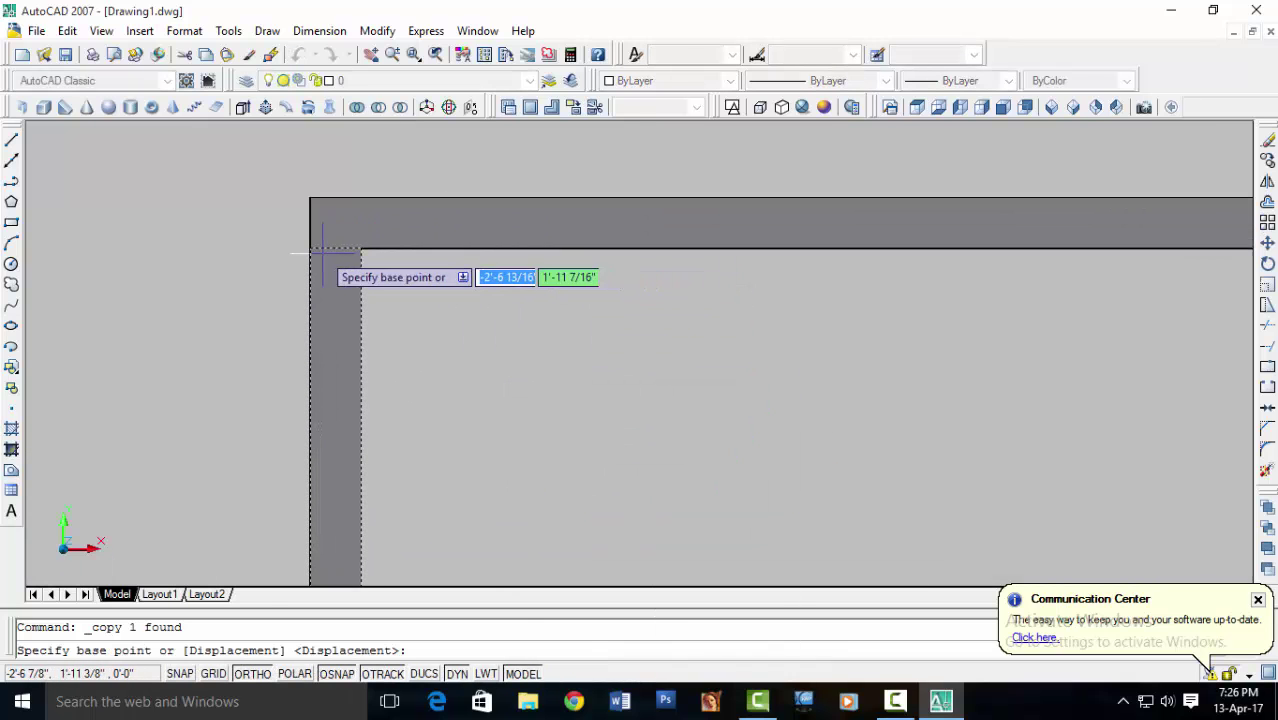
scroll(380, 315, "down", 2)
middle_click_drag(577, 365, 581, 330)
scroll(385, 428, "up", 3)
scroll(422, 456, "up", 2)
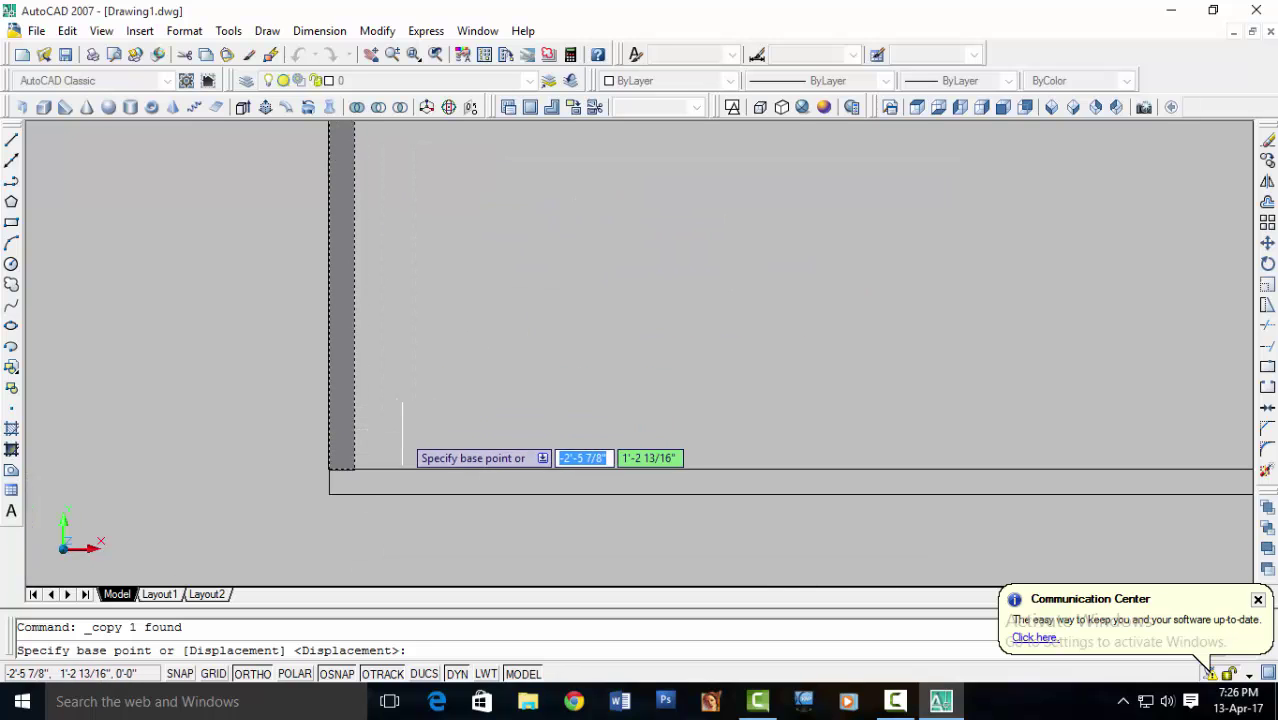
middle_click_drag(385, 428, 495, 495, "shift")
middle_click_drag(508, 423, 479, 632)
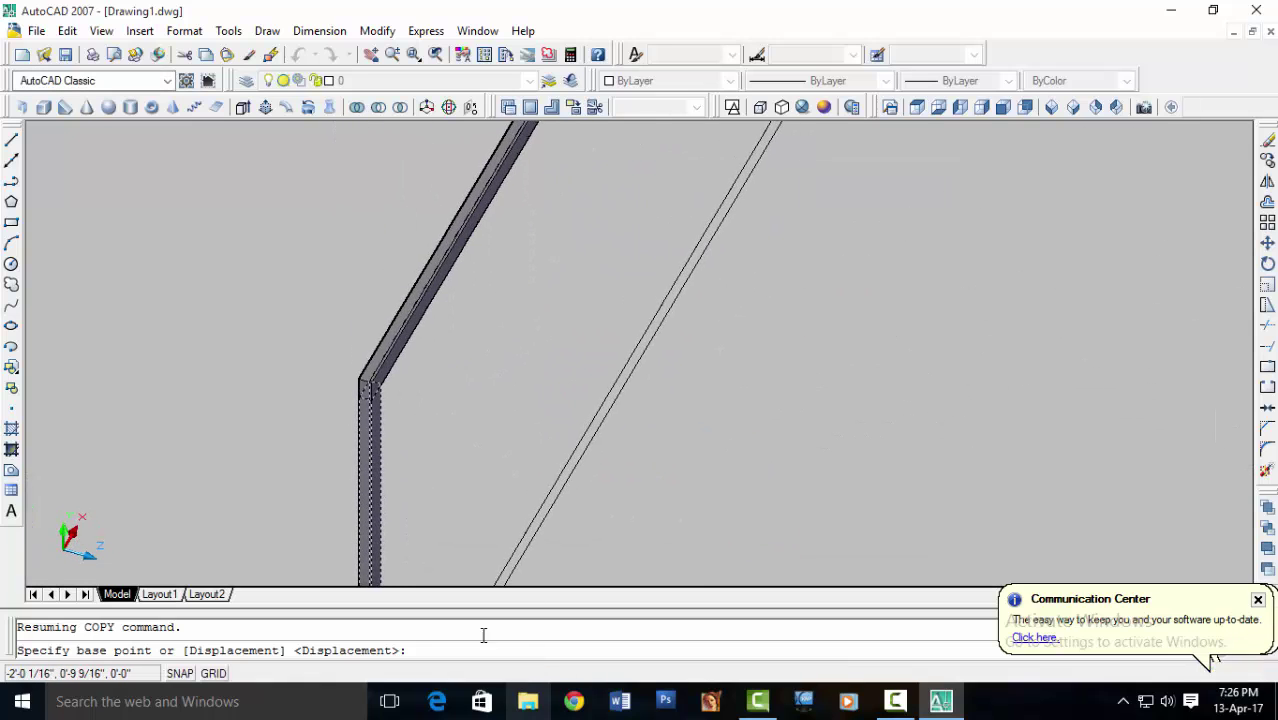
scroll(405, 399, "up", 3)
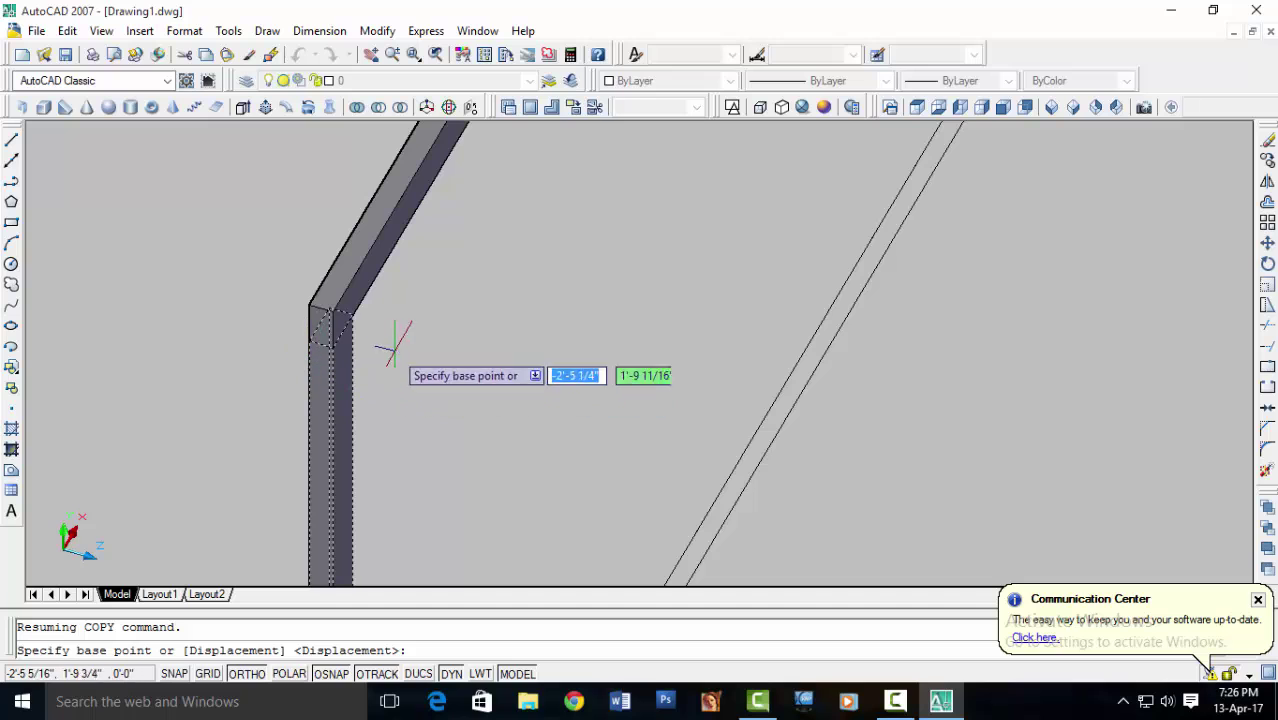
scroll(341, 290, "up", 3)
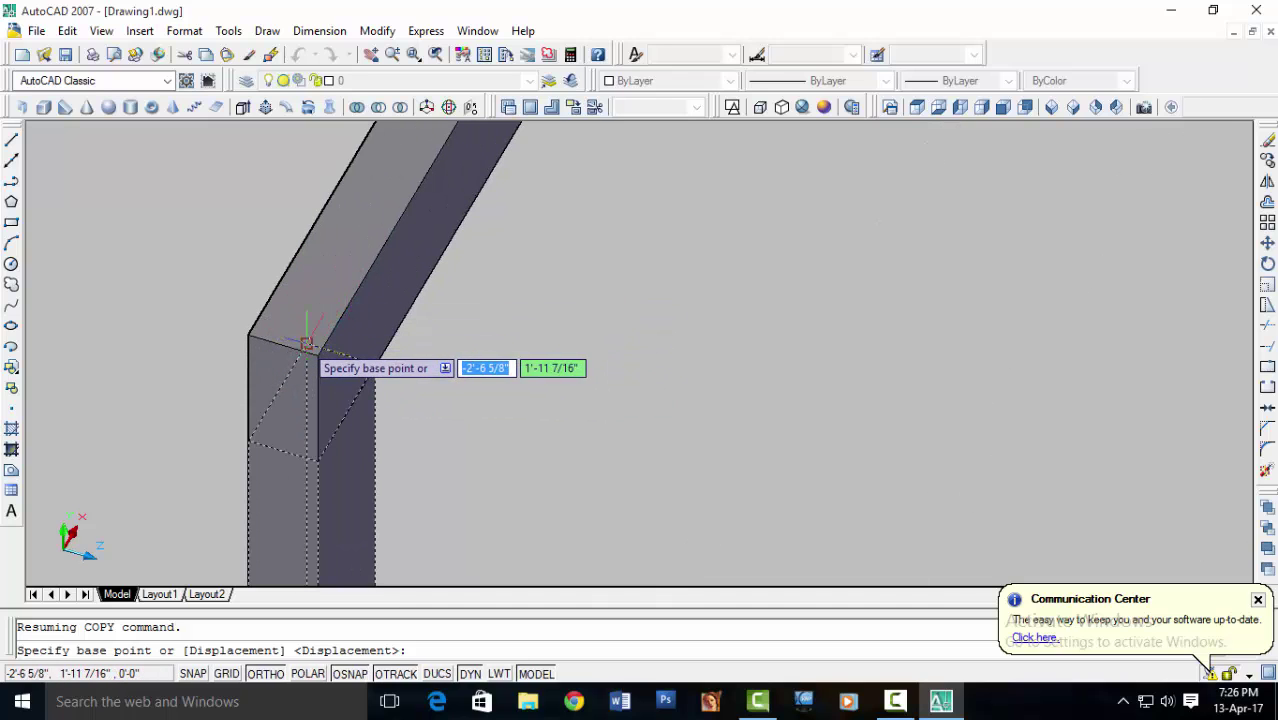
left_click(307, 344)
- With ortho off, place the left bar copy at the frame's opposite corner as the right bar
scroll(528, 342, "down", 2)
scroll(579, 391, "down", 2)
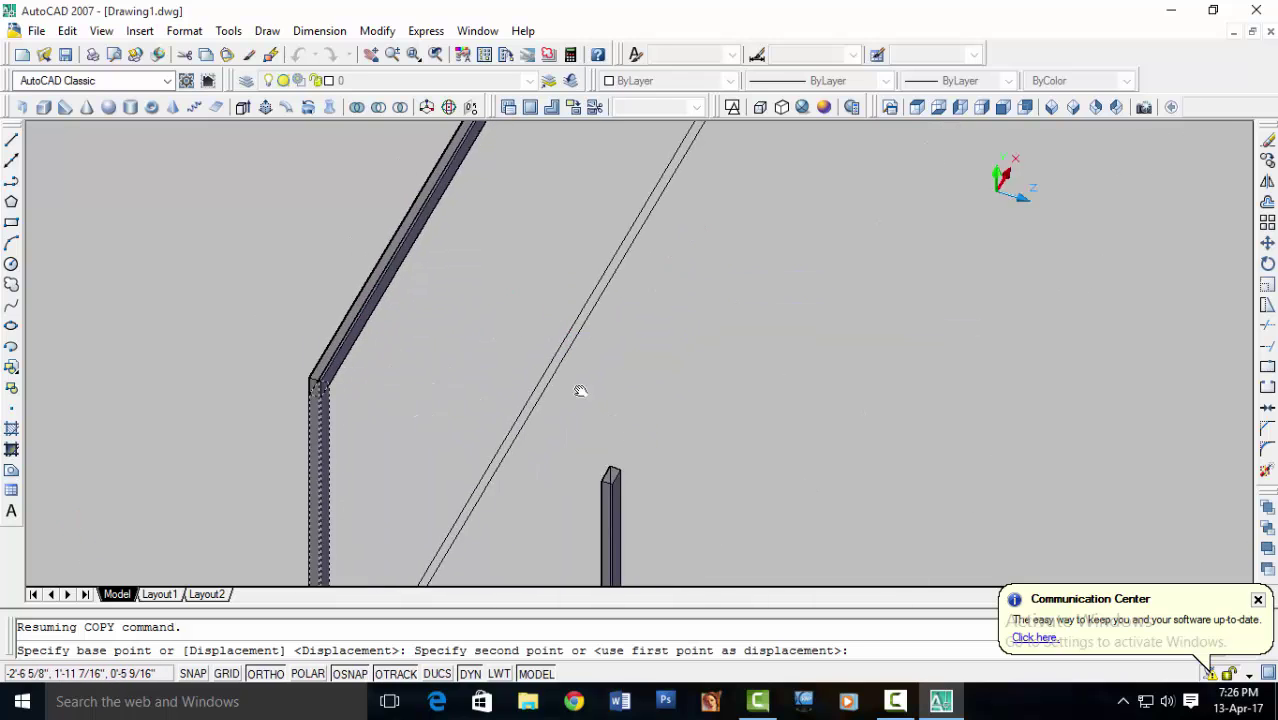
scroll(522, 428, "down", 1)
key("F8")
middle_click_drag(714, 286, 517, 482)
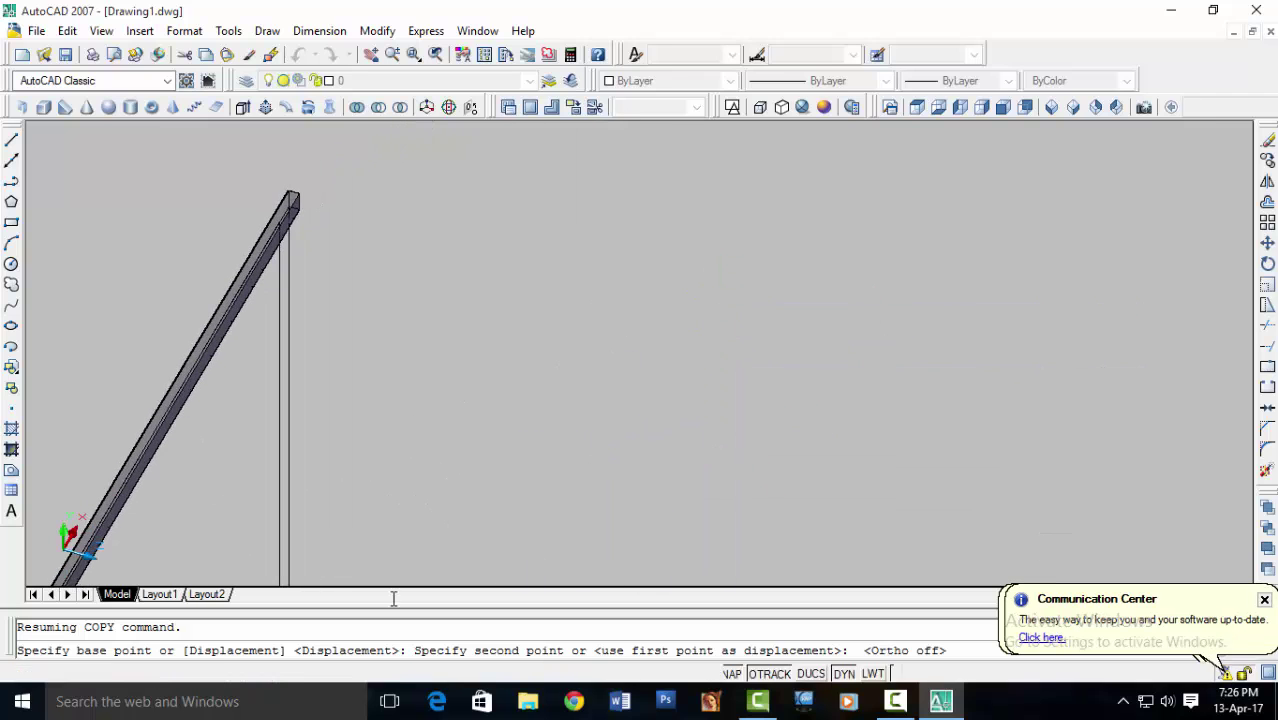
middle_click_drag(389, 264, 177, 323)
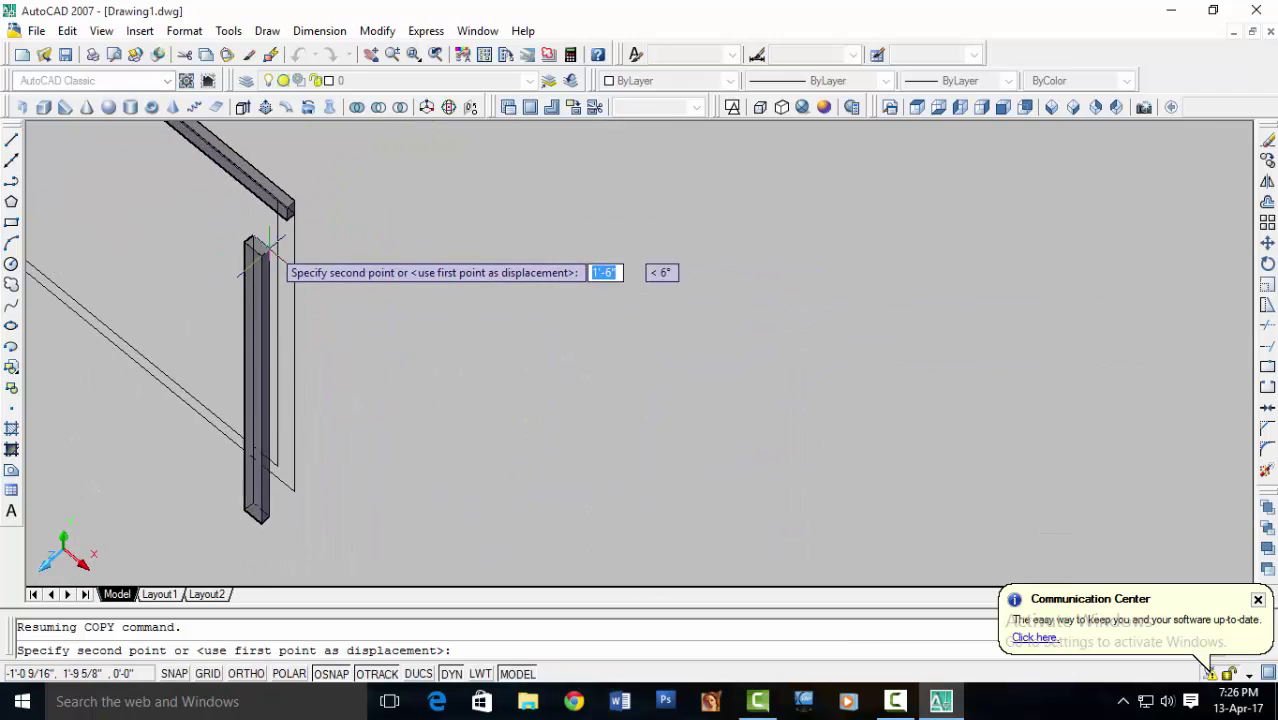
scroll(314, 228, "up", 2)
scroll(326, 160, "up", 1)
left_click(323, 150)
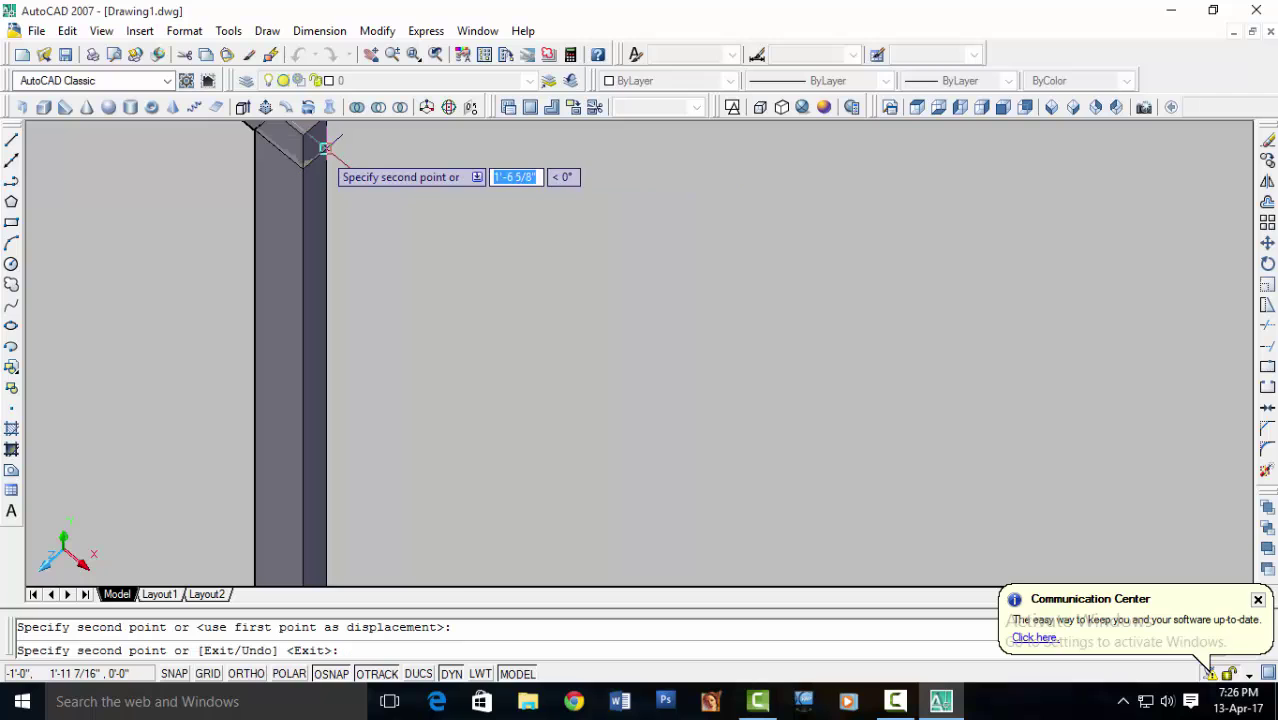
scroll(330, 180, "down", 2)
key("Return")
- Copy the top bar down to the frame's bottom edge to form the bottom bar
scroll(330, 260, "down", 4)
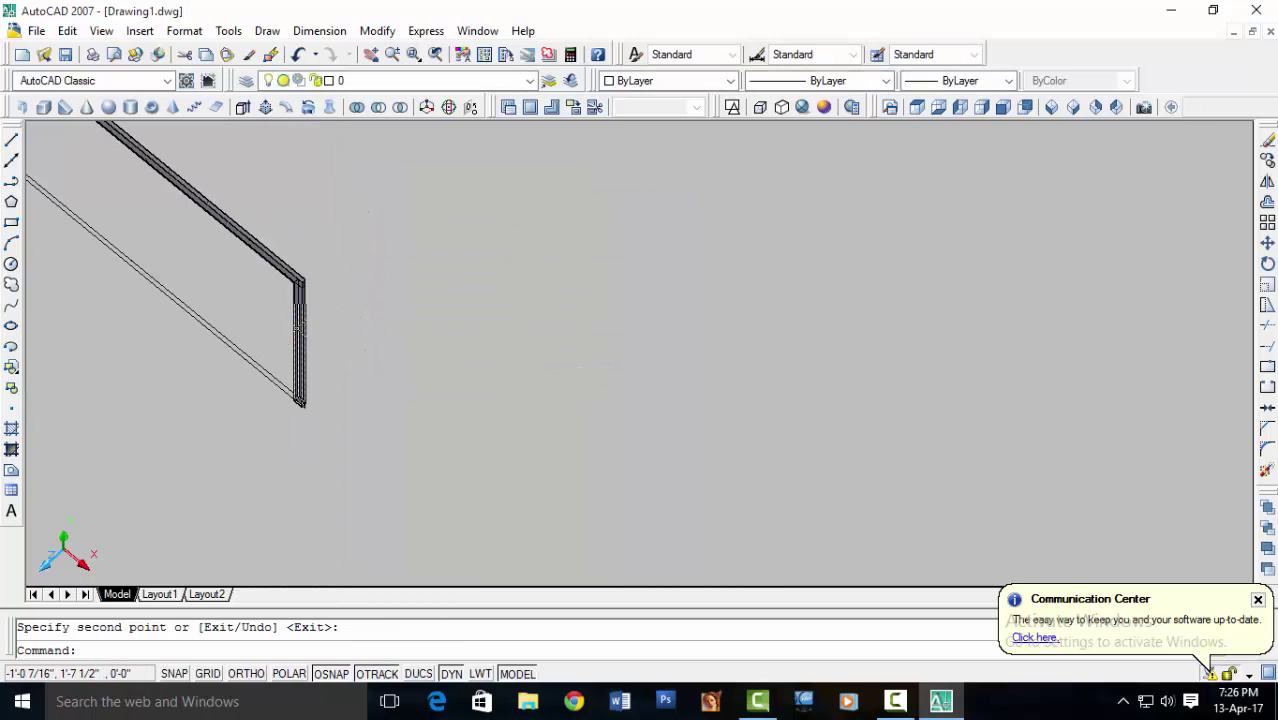
scroll(230, 355, "up", 2)
scroll(205, 305, "up", 2)
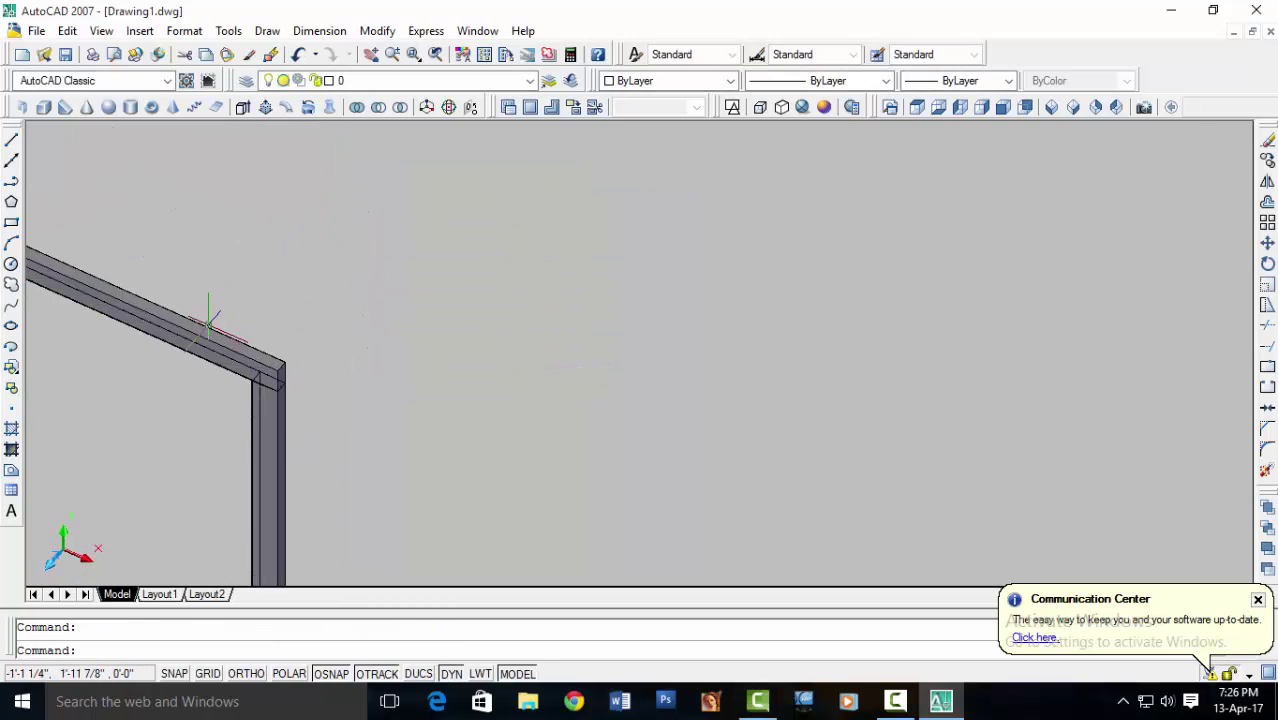
mouse_move(205, 305)
middle_mouse_down()
mouse_move(216, 337)
mouse_move(297, 300)
middle_mouse_up()
left_click(330, 295)
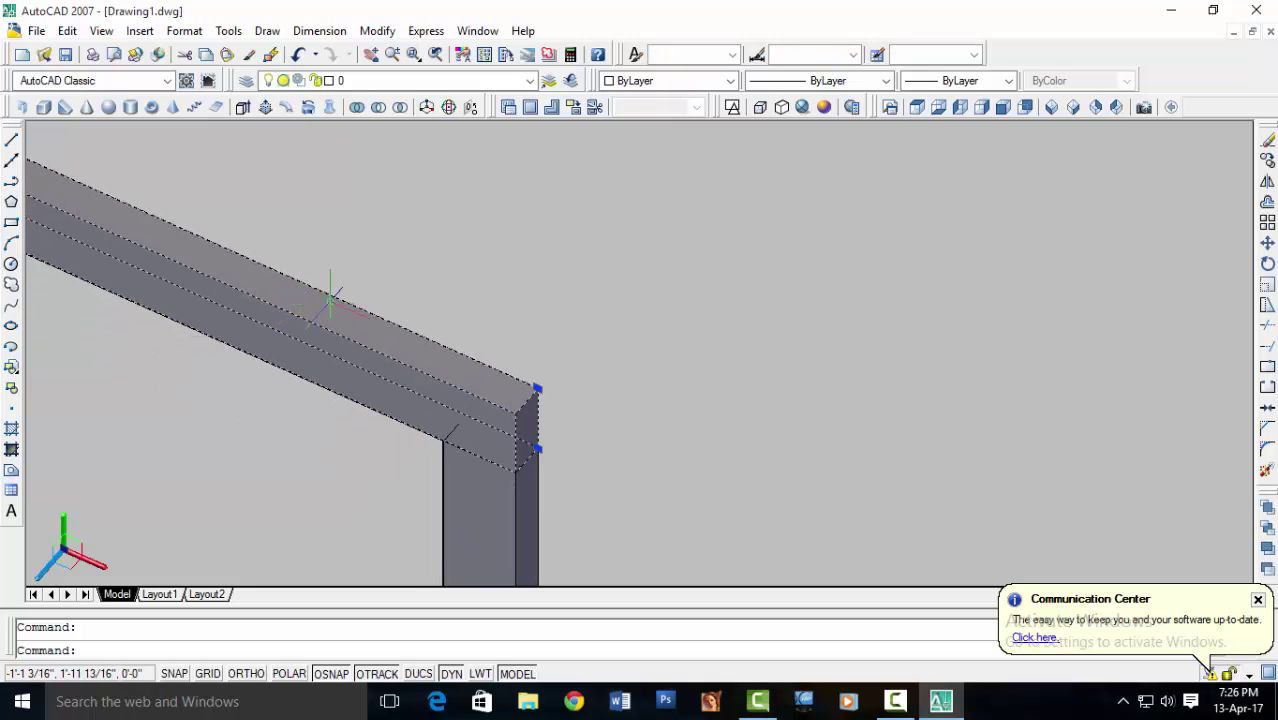
right_click(617, 289)
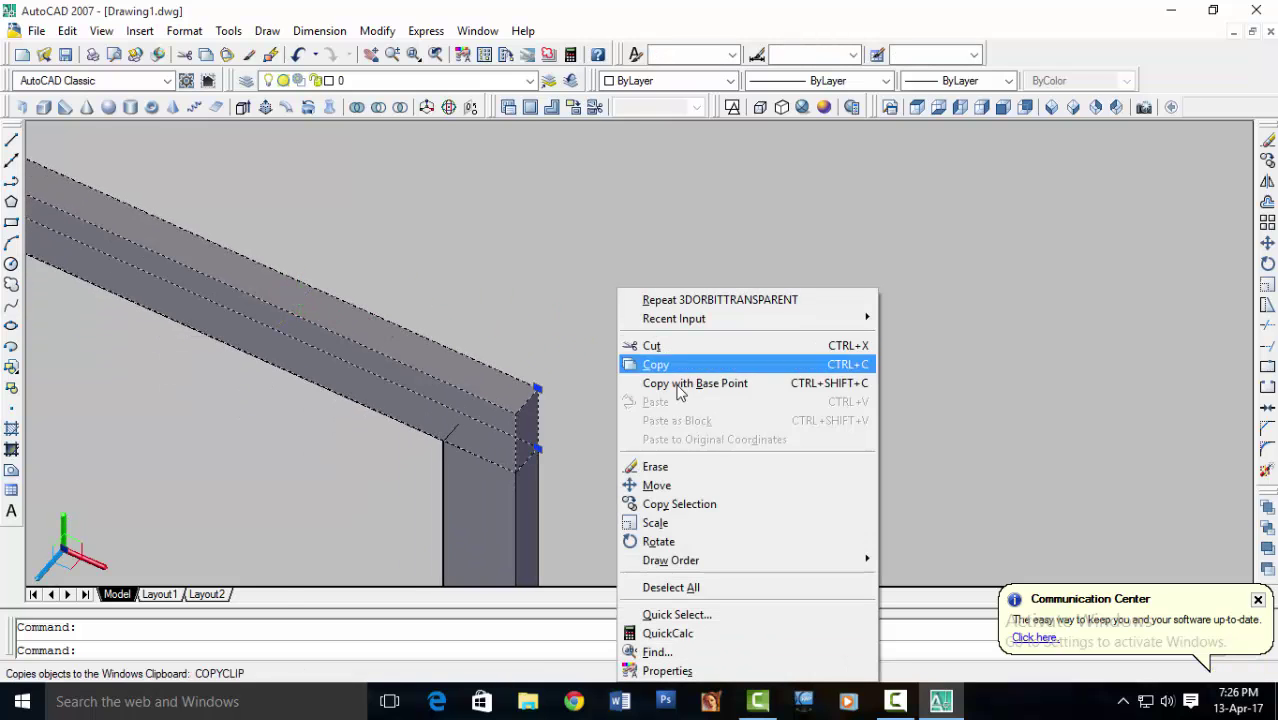
left_click(677, 505)
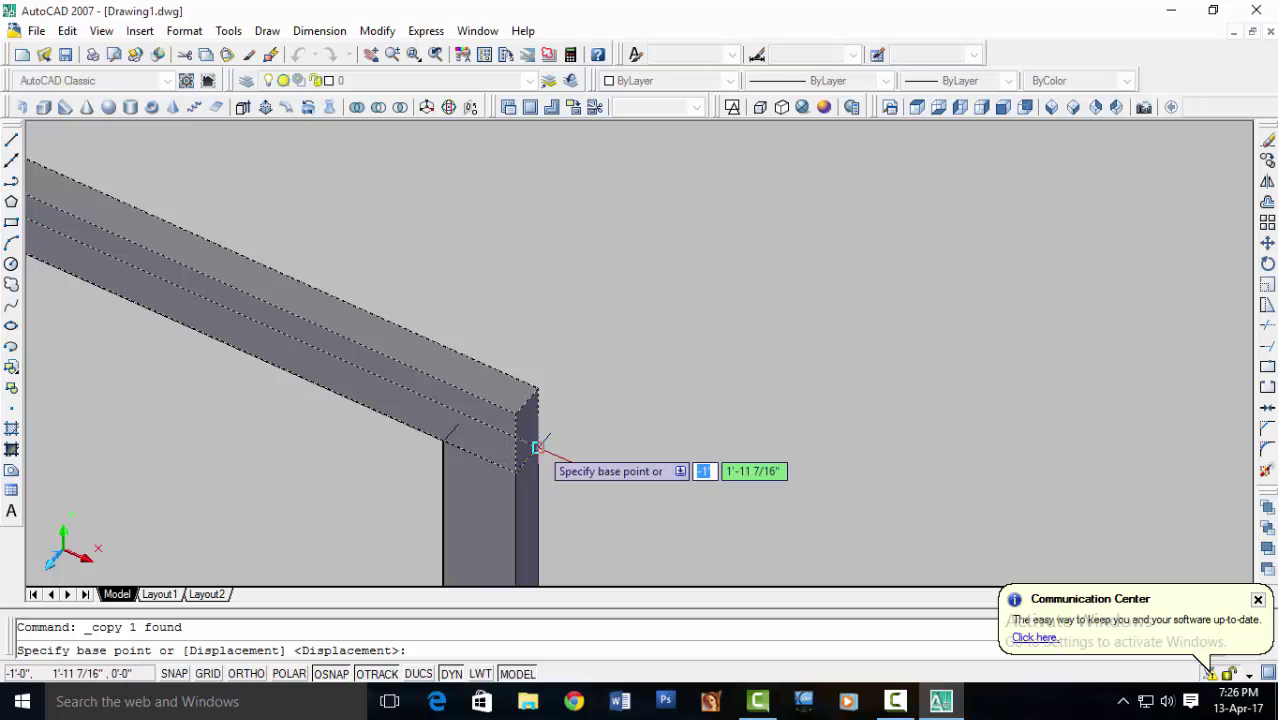
left_click(536, 447)
scroll(536, 447, "down", 3)
scroll(520, 470, "up", 3)
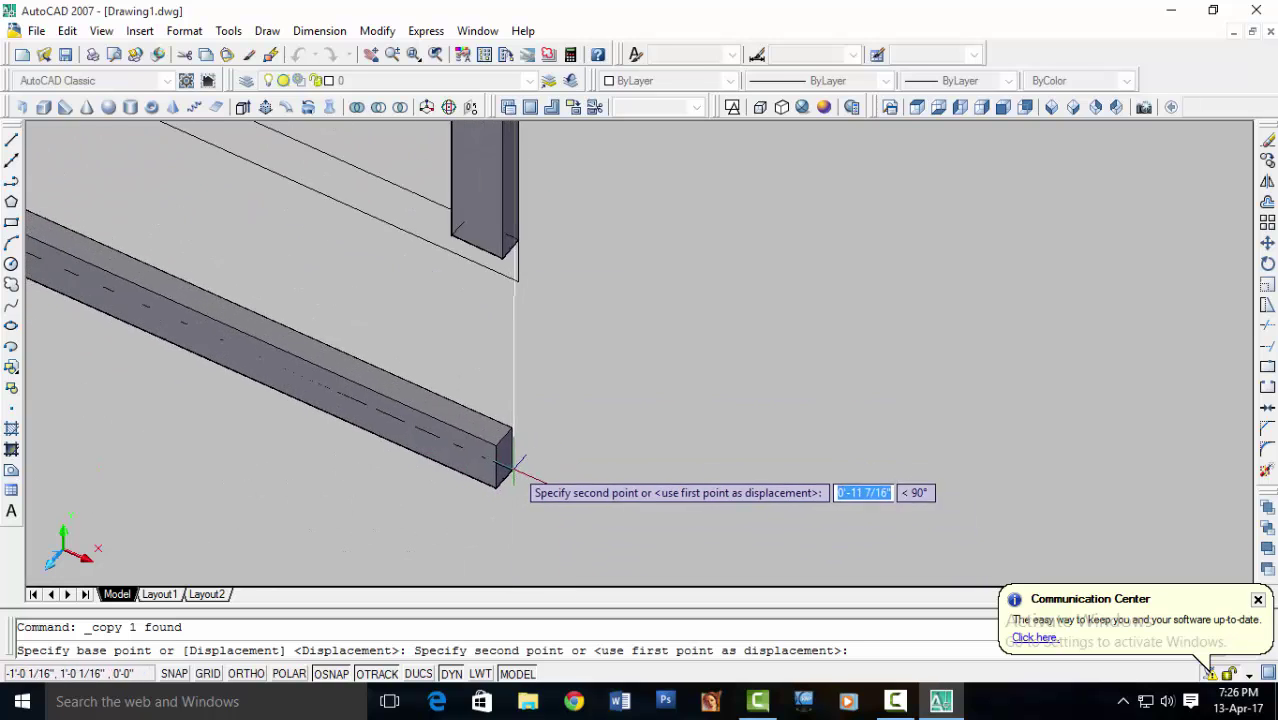
left_click(515, 282)
key("Return")
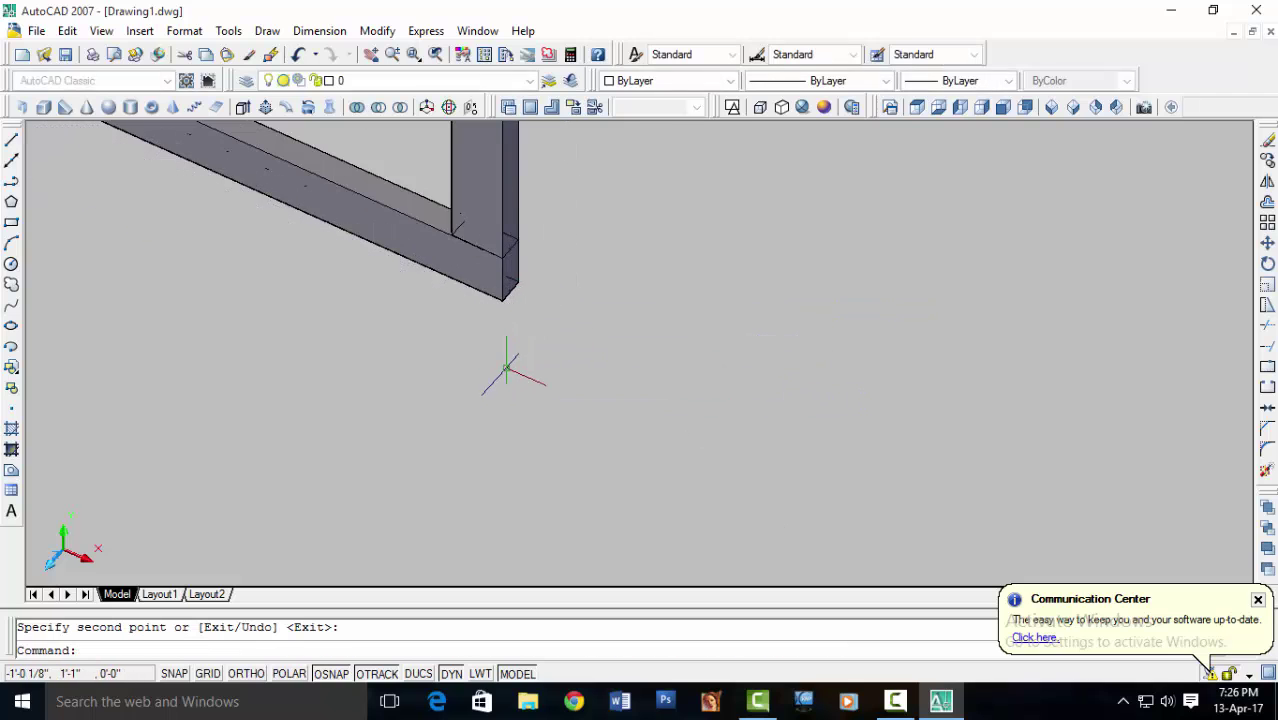
- Center the view on the frame and select its top beam
scroll(510, 380, "down", 2)
scroll(528, 362, "down", 2)
scroll(540, 365, "down", 3)
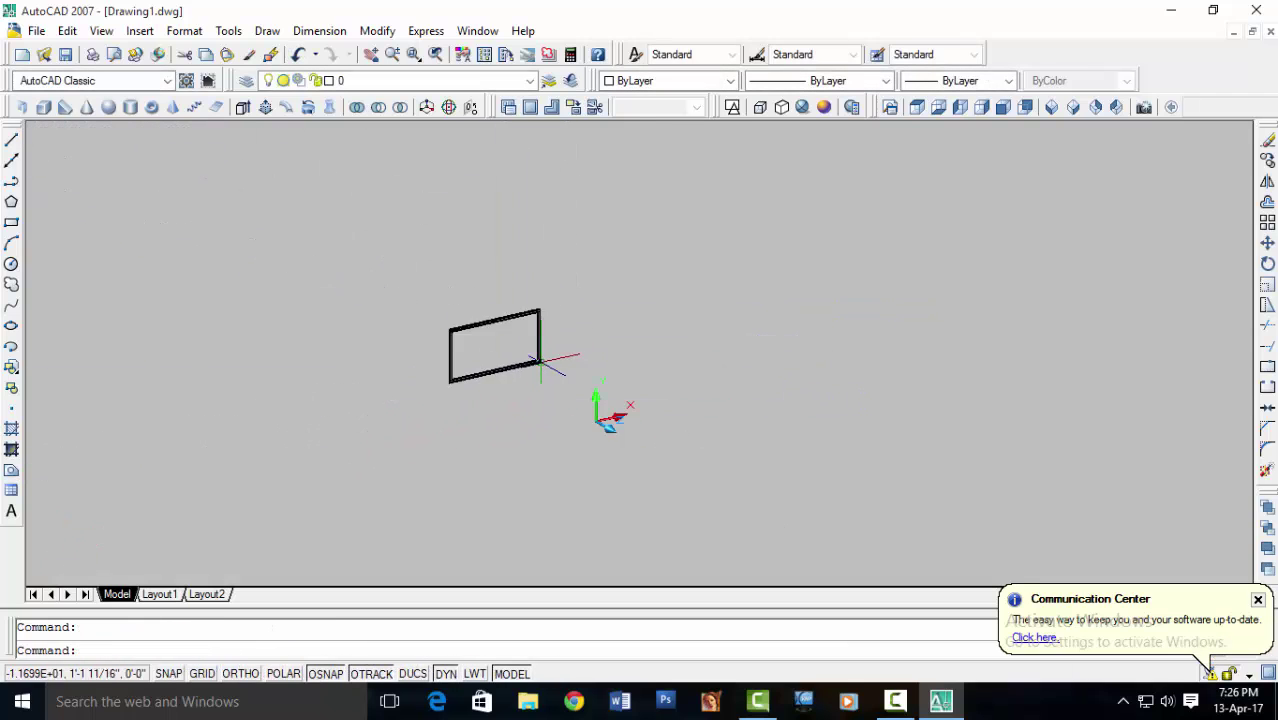
scroll(508, 318, "up", 3)
middle_click_drag(528, 300, 552, 266)
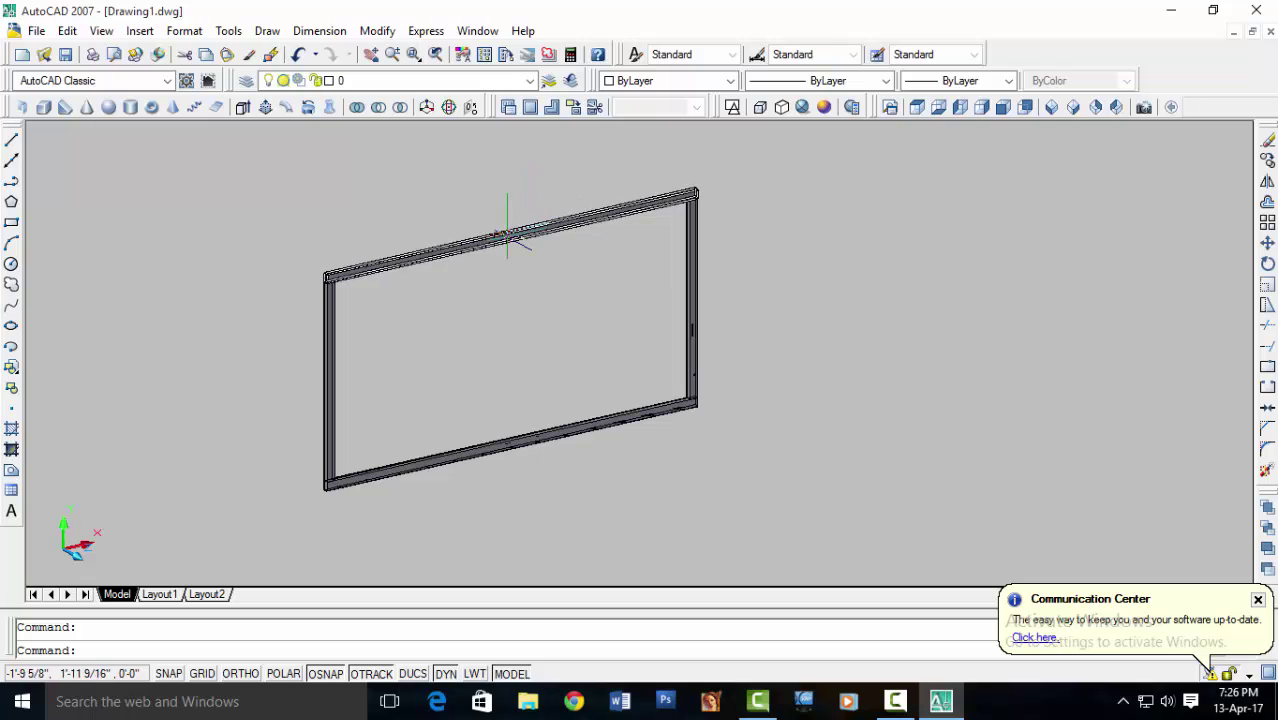
left_click(504, 237)
scroll(320, 325, "up", 2)
scroll(360, 300, "up", 3)
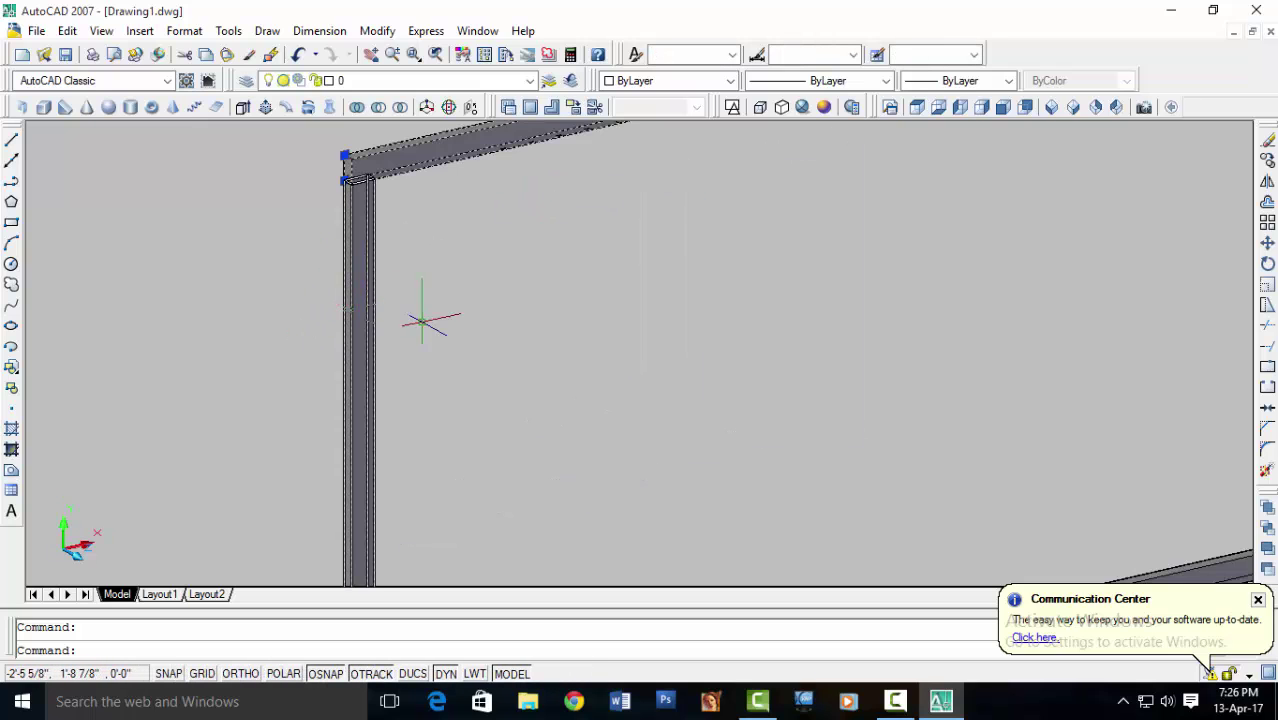
- Start a block definition with B and select the top, left, right and bottom bars
key("Escape")
type("b")
key("Return")
type("eqrftd")
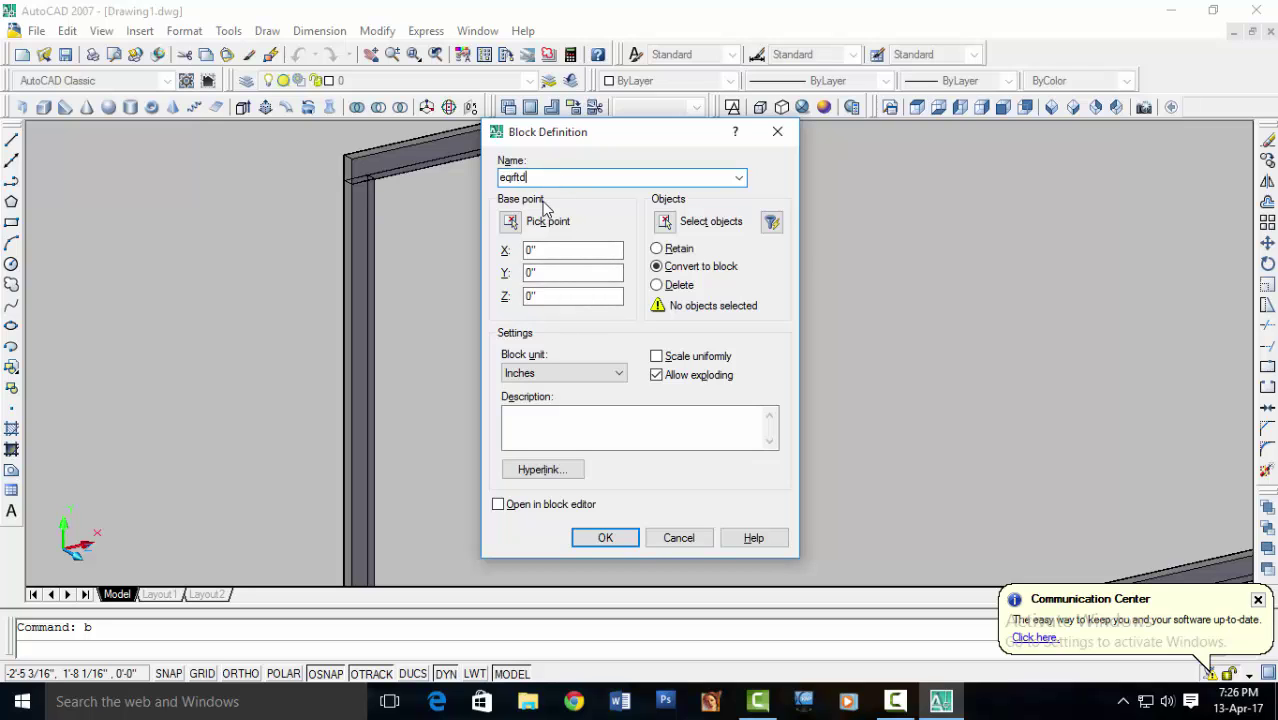
left_click(664, 226)
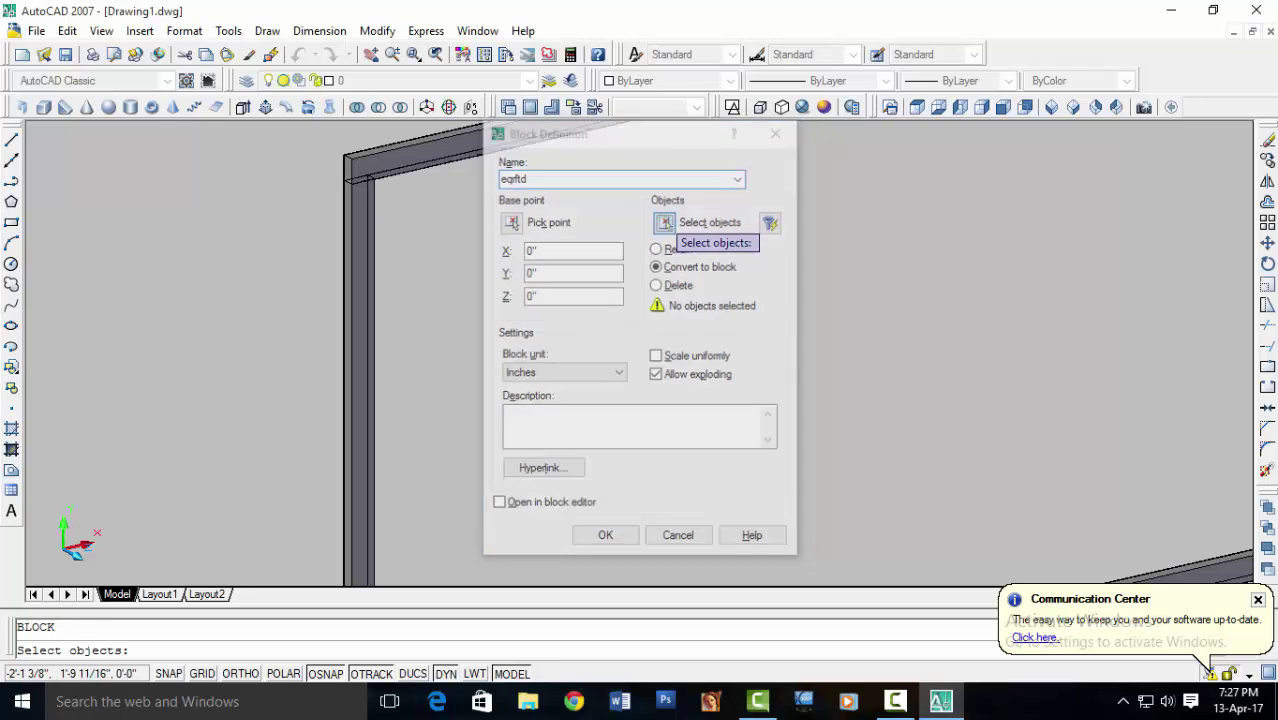
left_click(445, 150)
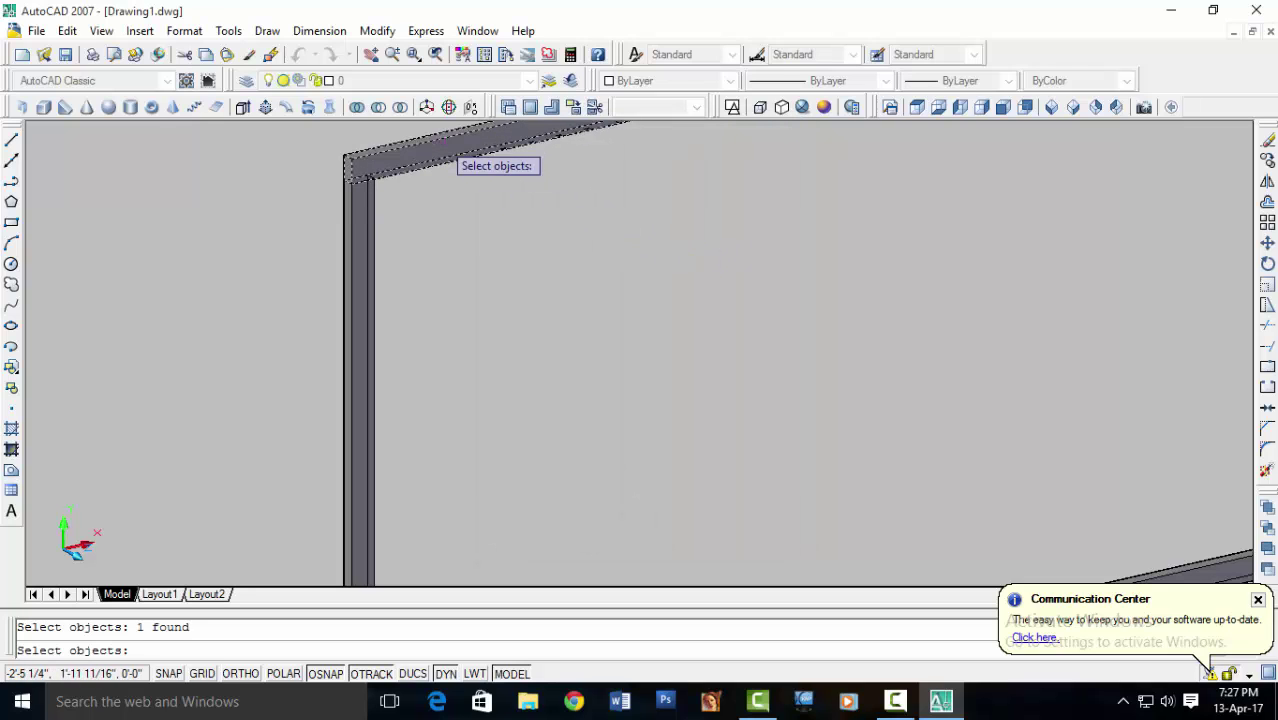
left_click(362, 240)
scroll(878, 340, "down", 3)
scroll(968, 269, "up", 3)
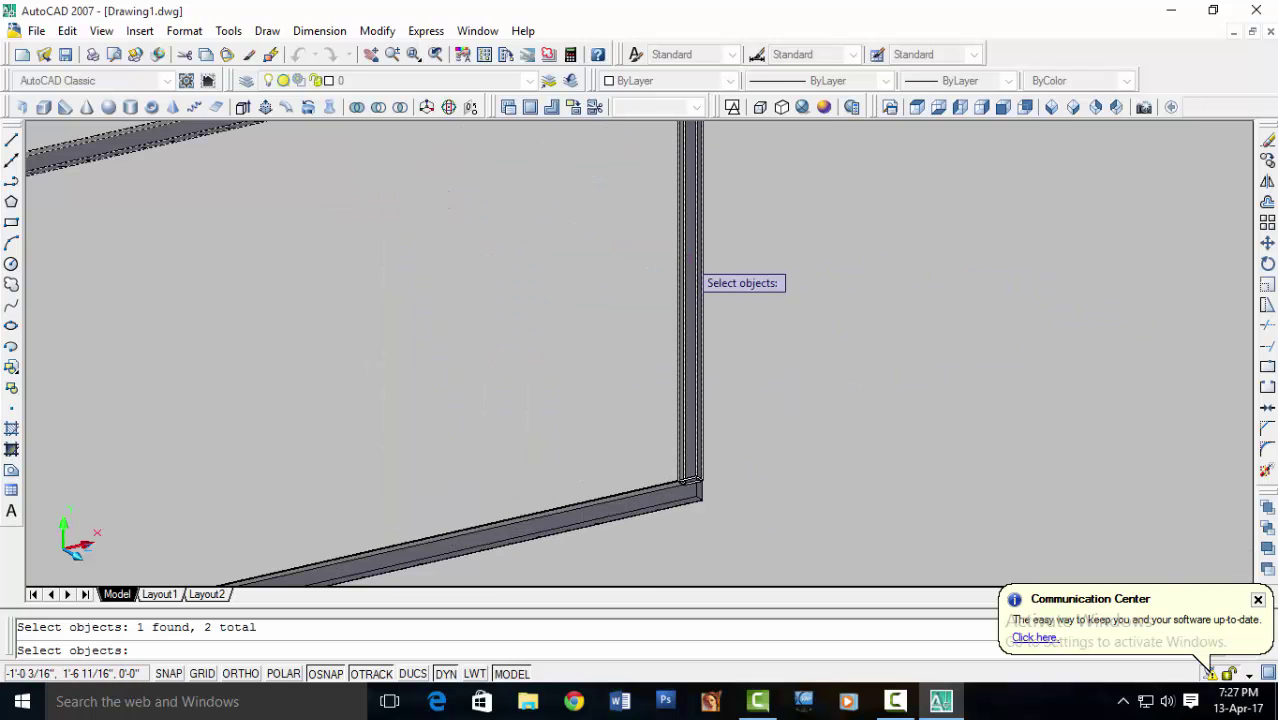
left_click(690, 256)
scroll(690, 390, "down", 3)
left_click(628, 463)
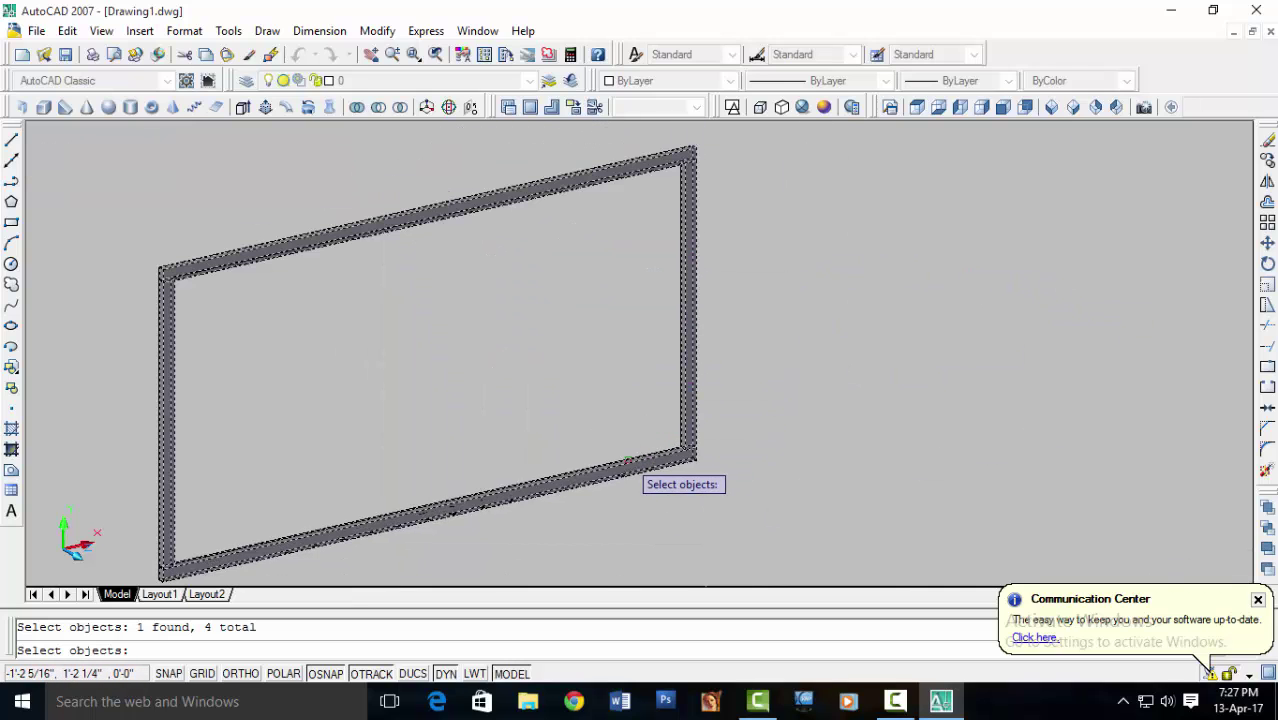
middle_click_drag(469, 304, 489, 276)
key("Return")
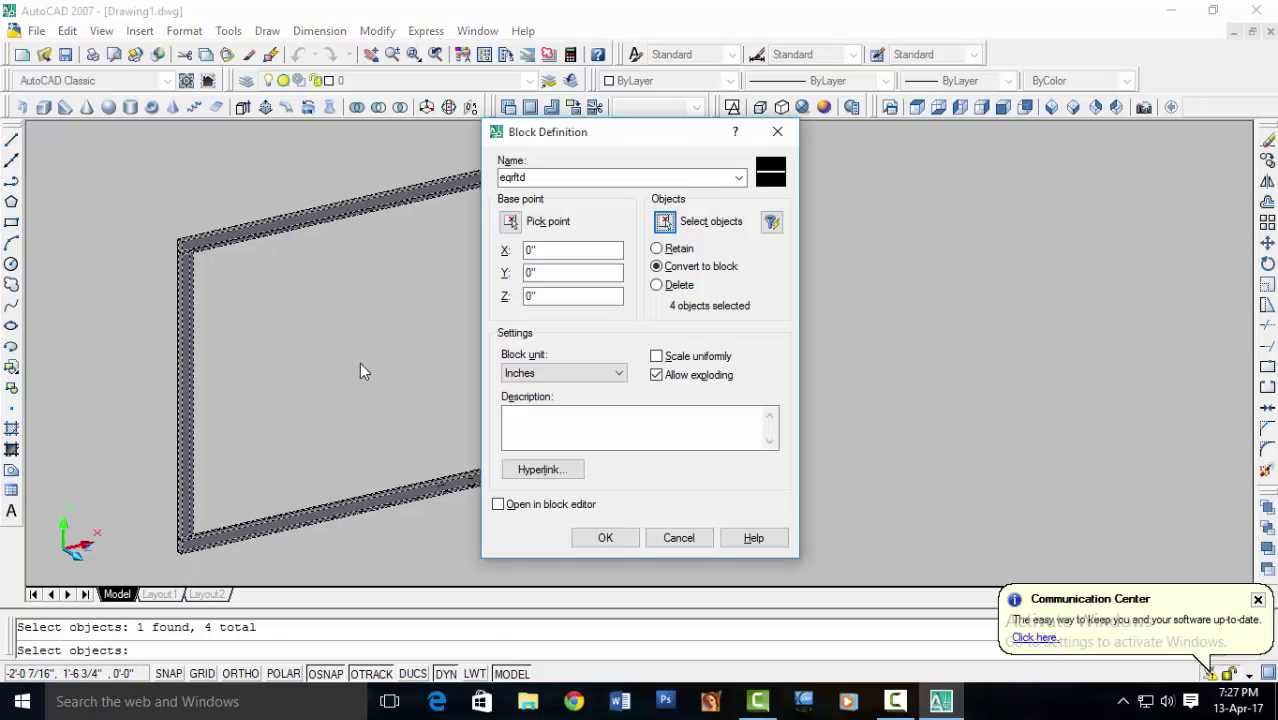
- Set the block base point at the frame's top-left corner and create the block 'eqftd'
left_click(512, 222)
scroll(190, 240, "up", 2)
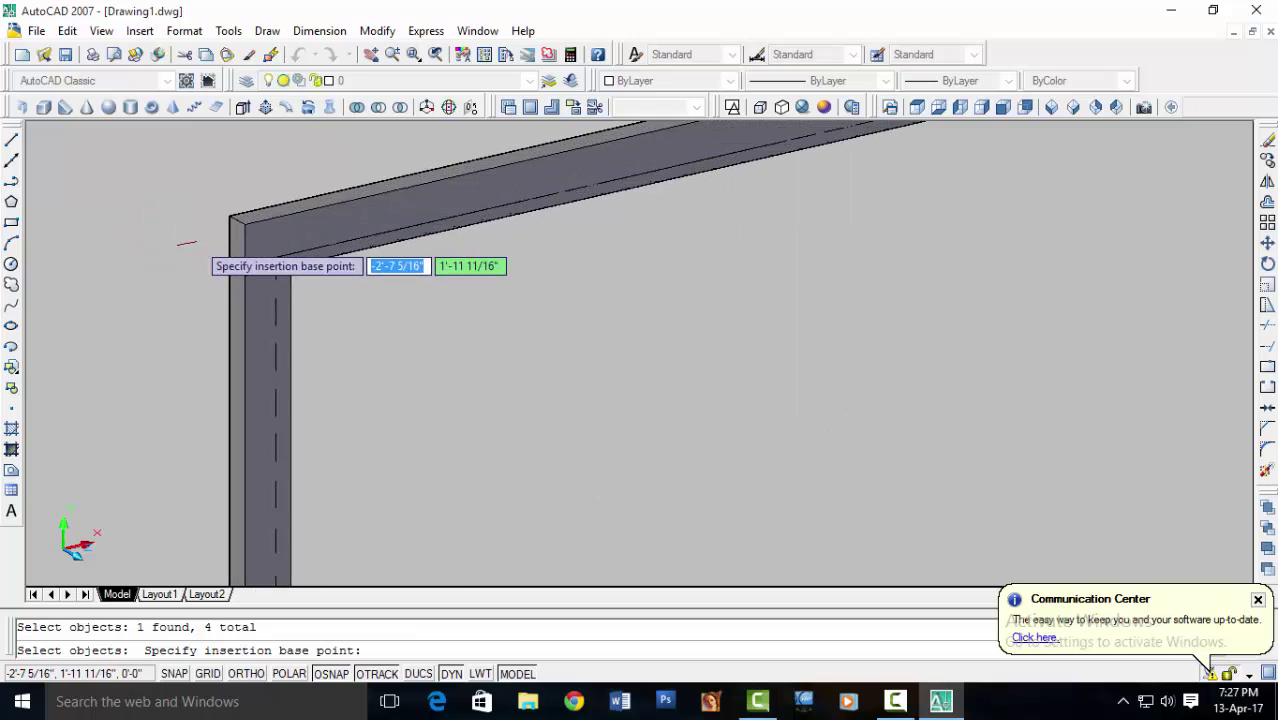
scroll(246, 233, "up", 2)
left_click(230, 216)
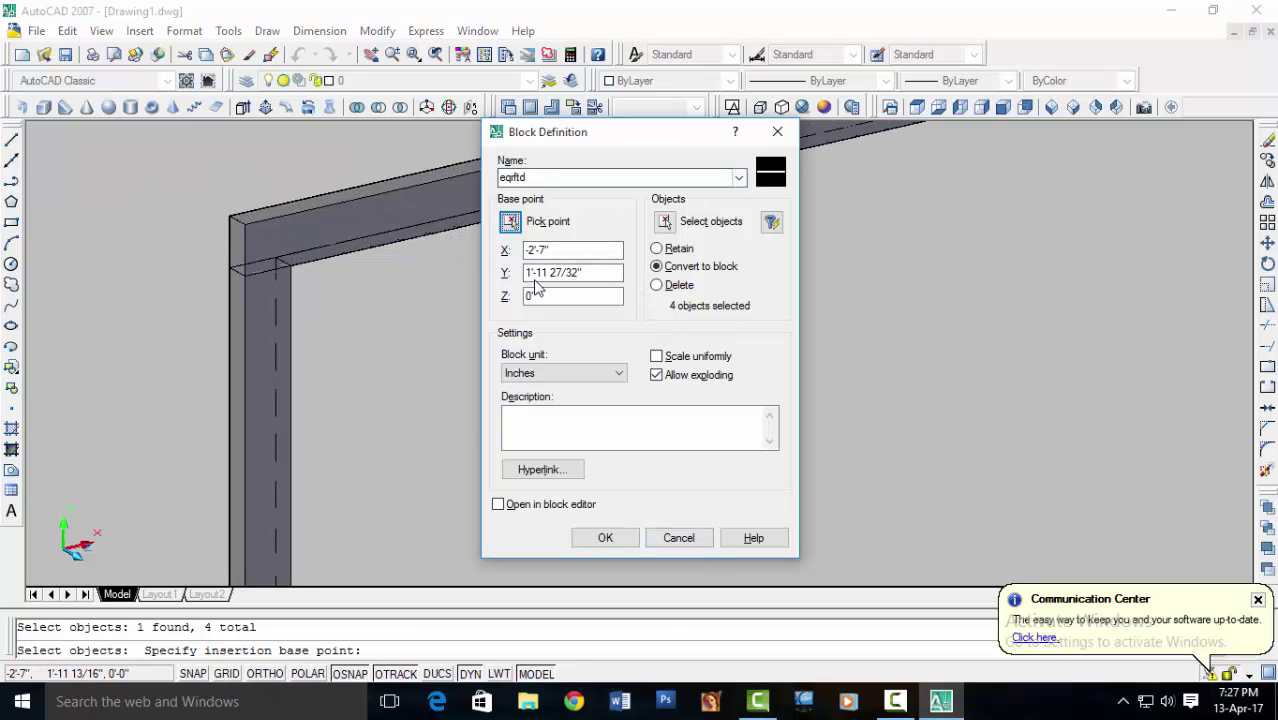
left_click(605, 538)
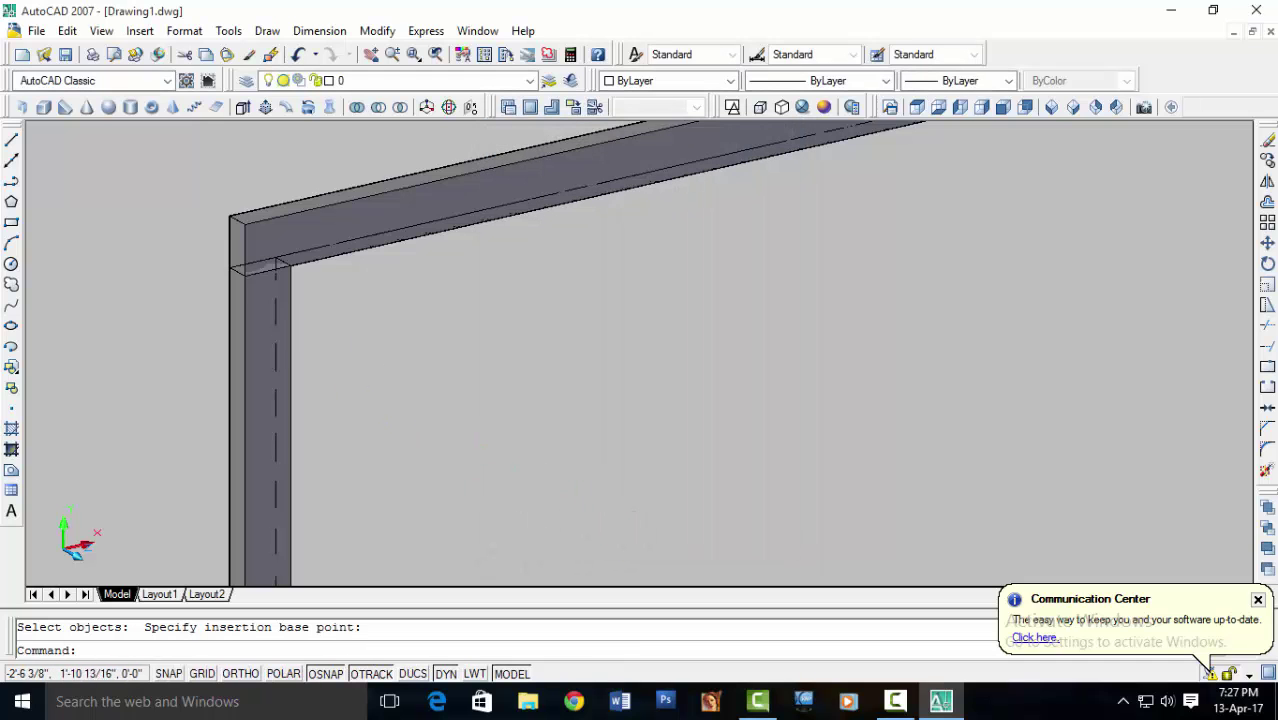
- Move the frame block by its corner grip onto the monitor screen's top-left corner
left_click(250, 242)
scroll(250, 242, "down", 4)
scroll(265, 245, "up", 4)
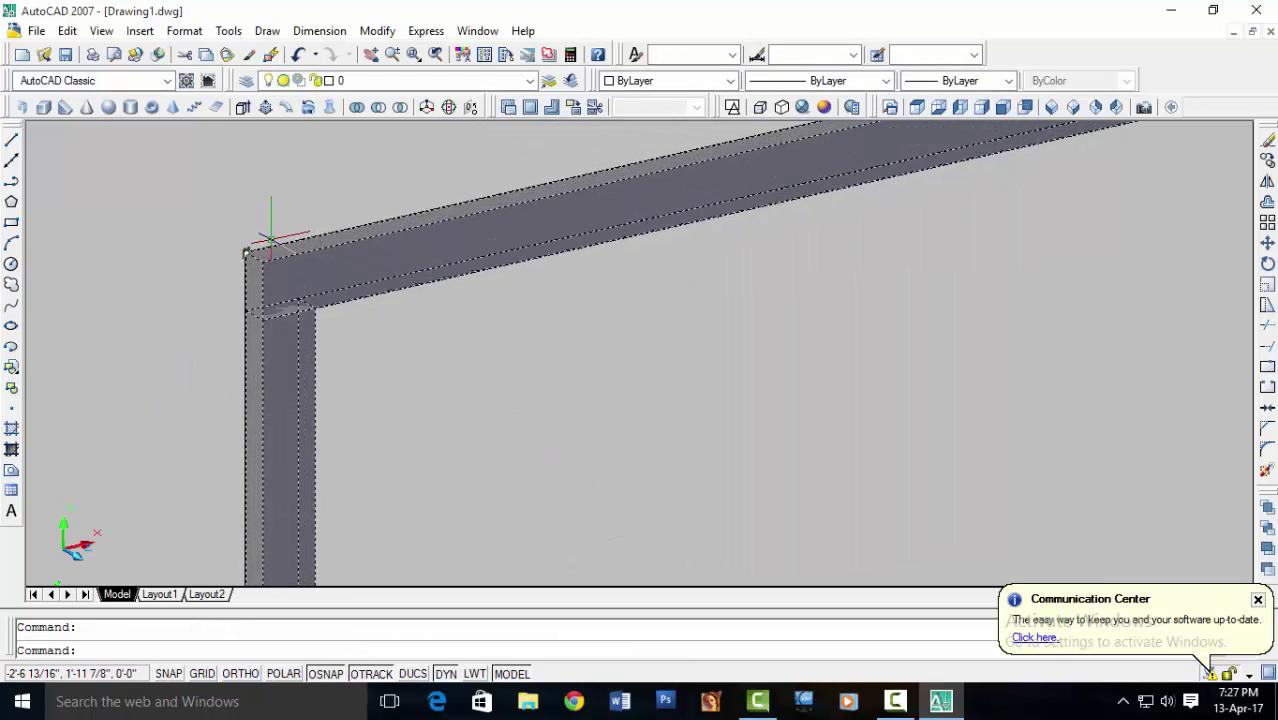
left_click(245, 252)
scroll(270, 285, "down", 3)
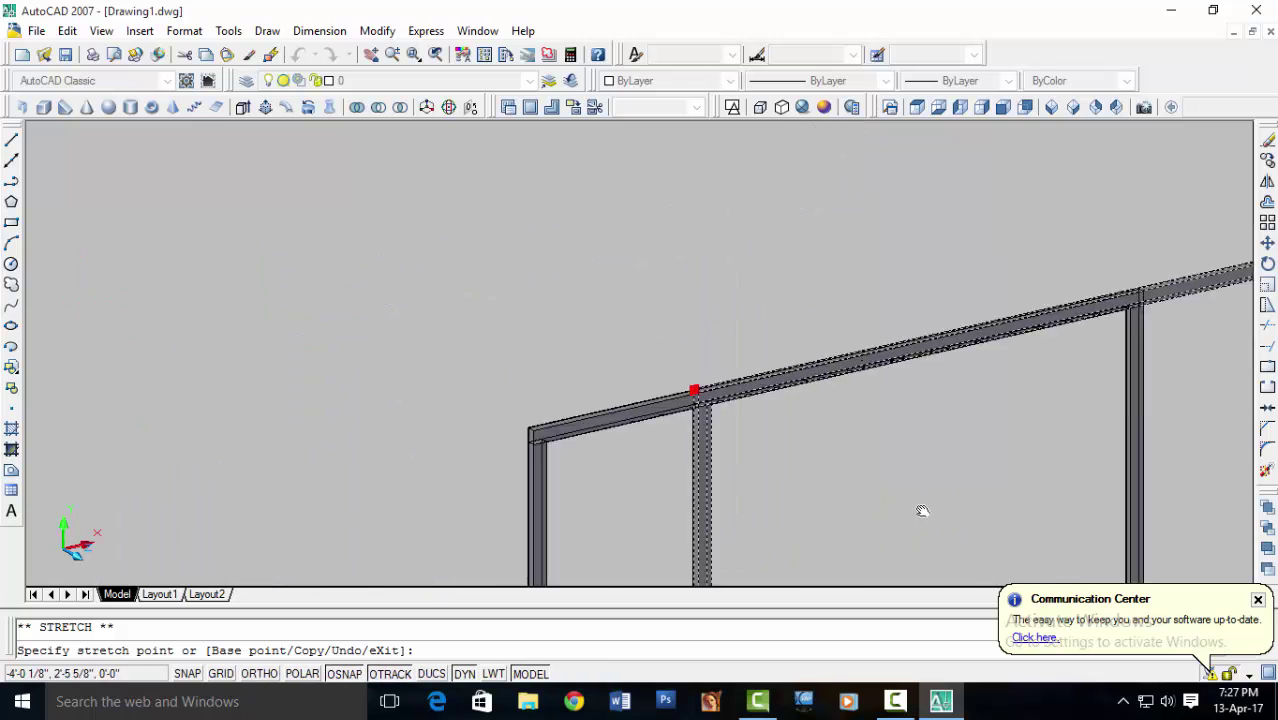
scroll(760, 465, "down", 3)
scroll(760, 465, "down", 5)
scroll(793, 485, "up", 3)
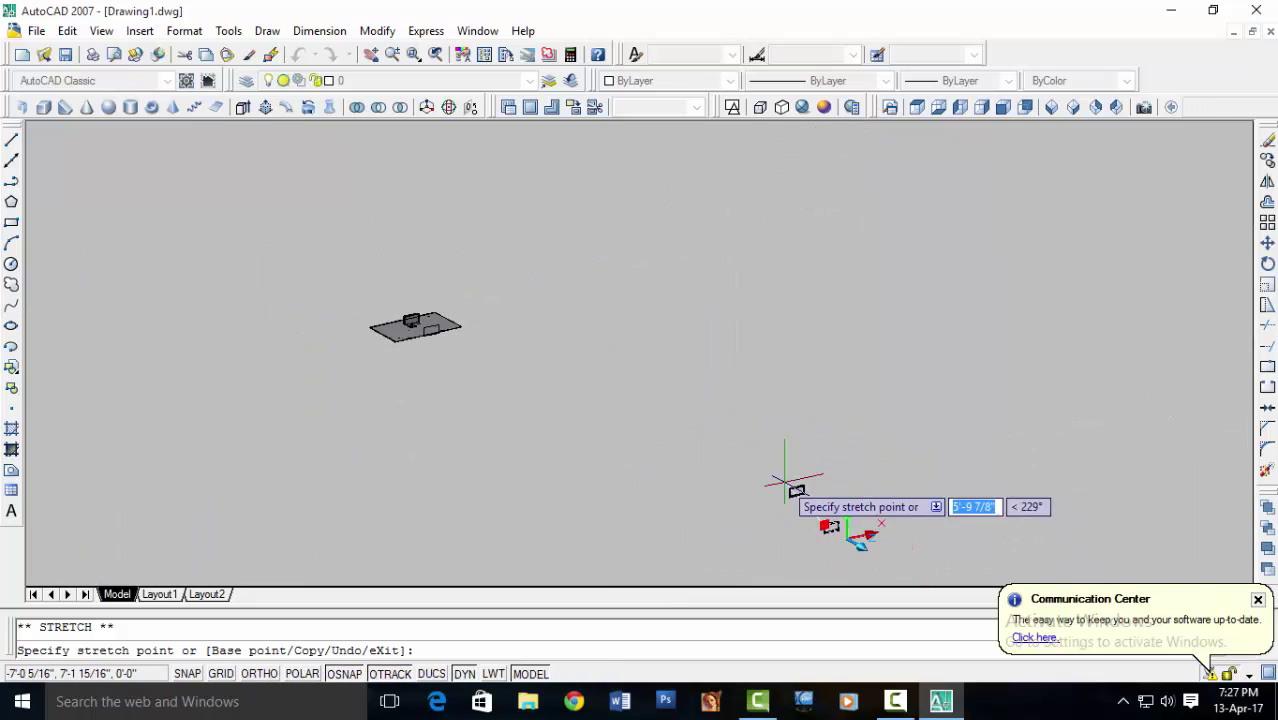
scroll(450, 295, "up", 2)
scroll(305, 370, "up", 2)
scroll(415, 345, "up", 2)
scroll(500, 420, "up", 3)
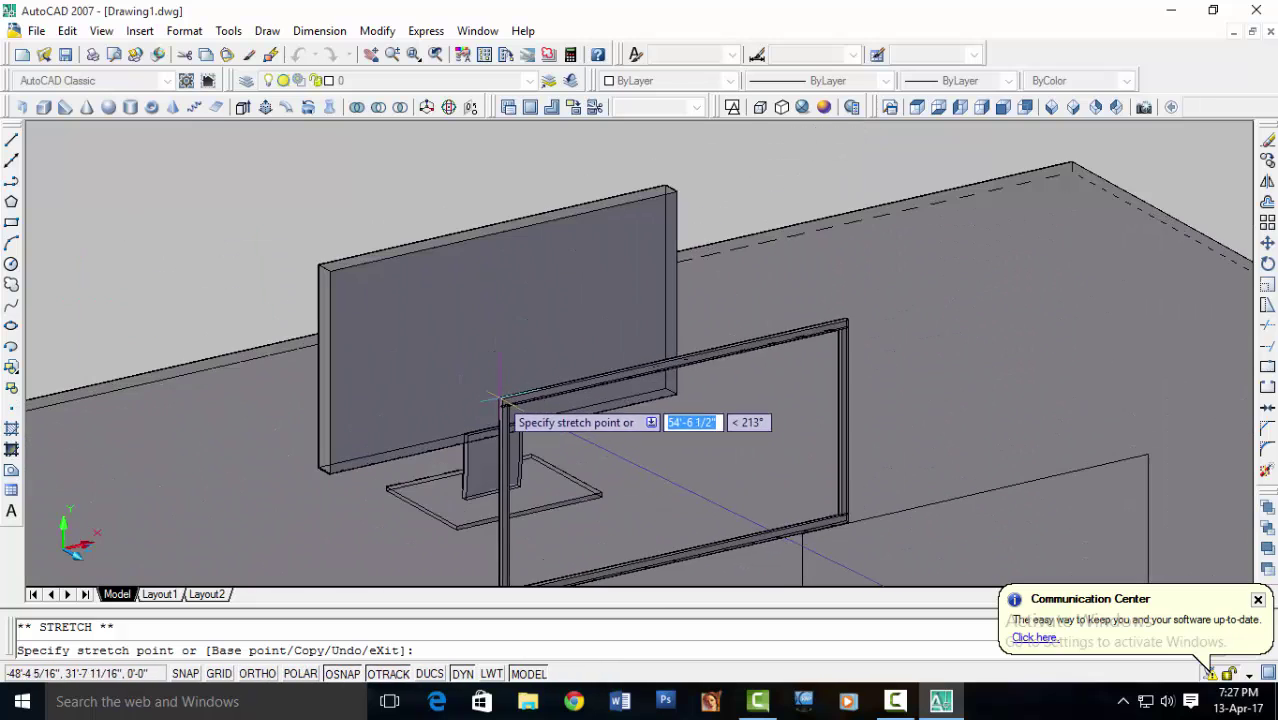
scroll(330, 300, "up", 3)
mouse_move(395, 300)
middle_mouse_down()
mouse_move(177, 231)
mouse_move(462, 305)
middle_mouse_up()
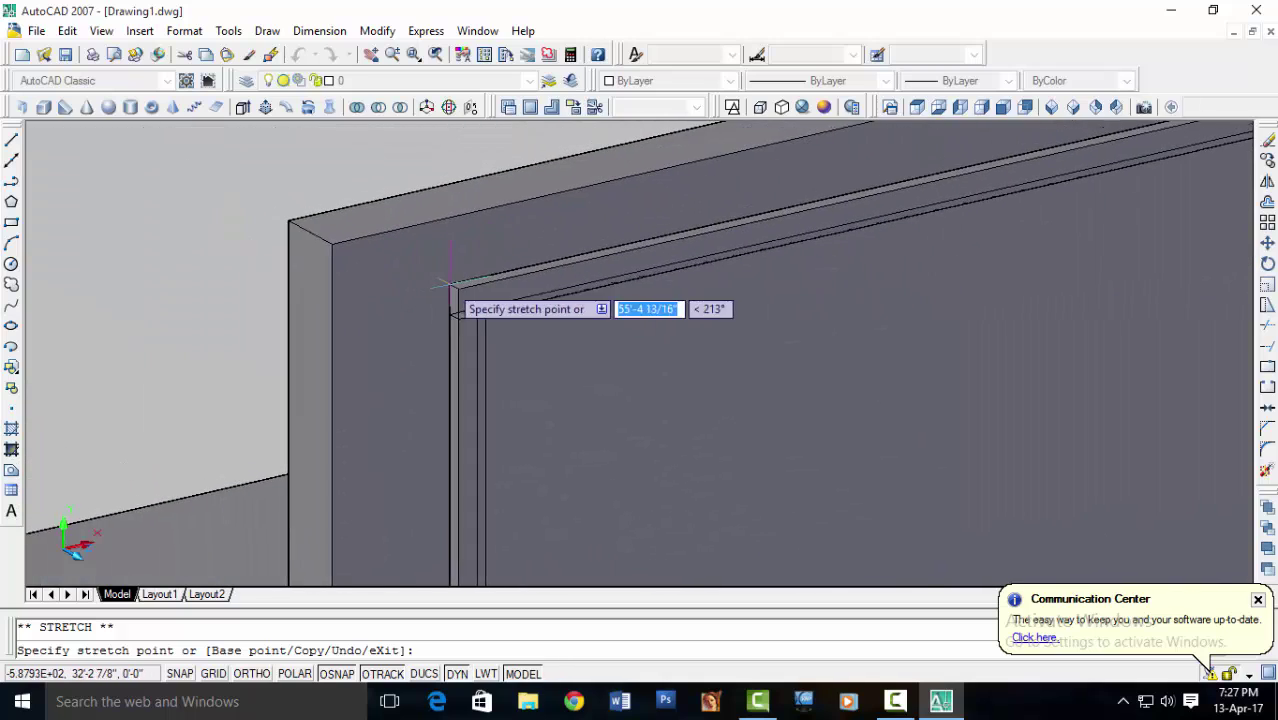
scroll(330, 230, "up", 2)
left_click(257, 230)
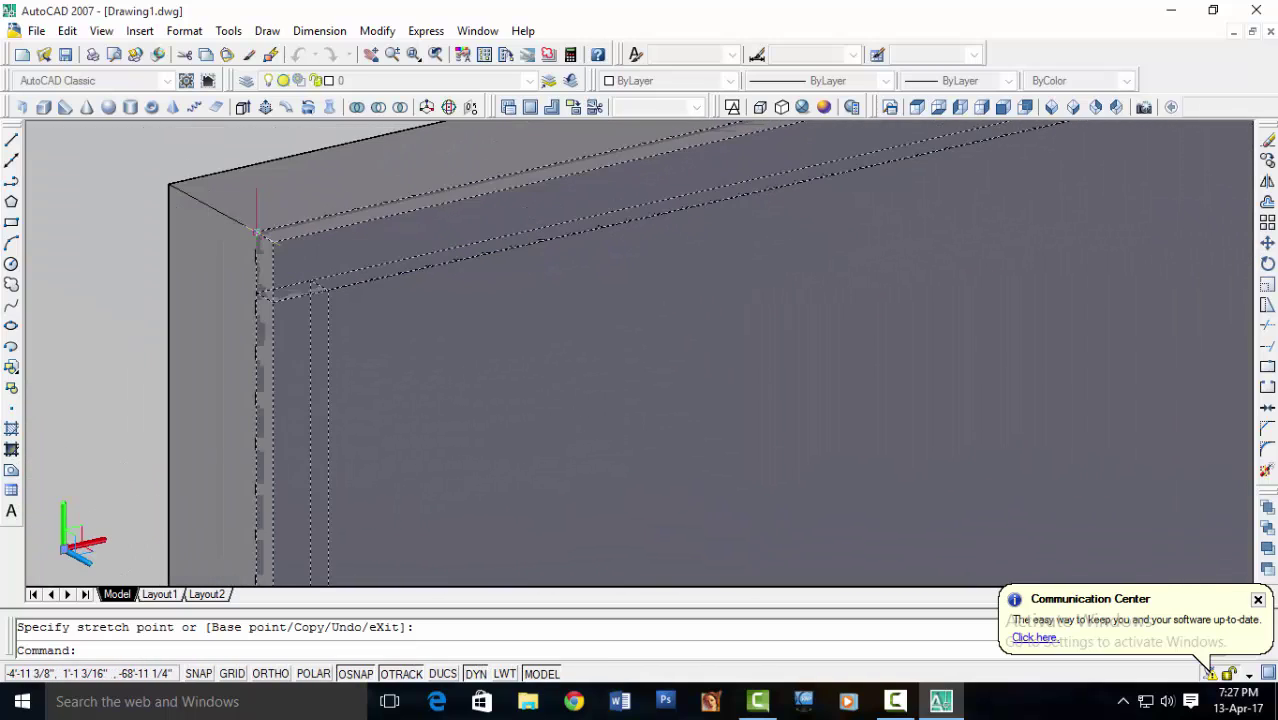
- Clear the selection and turn the view to face the monitor
scroll(505, 295, "down", 3)
scroll(450, 320, "down", 3)
scroll(400, 345, "down", 3)
key("Escape")
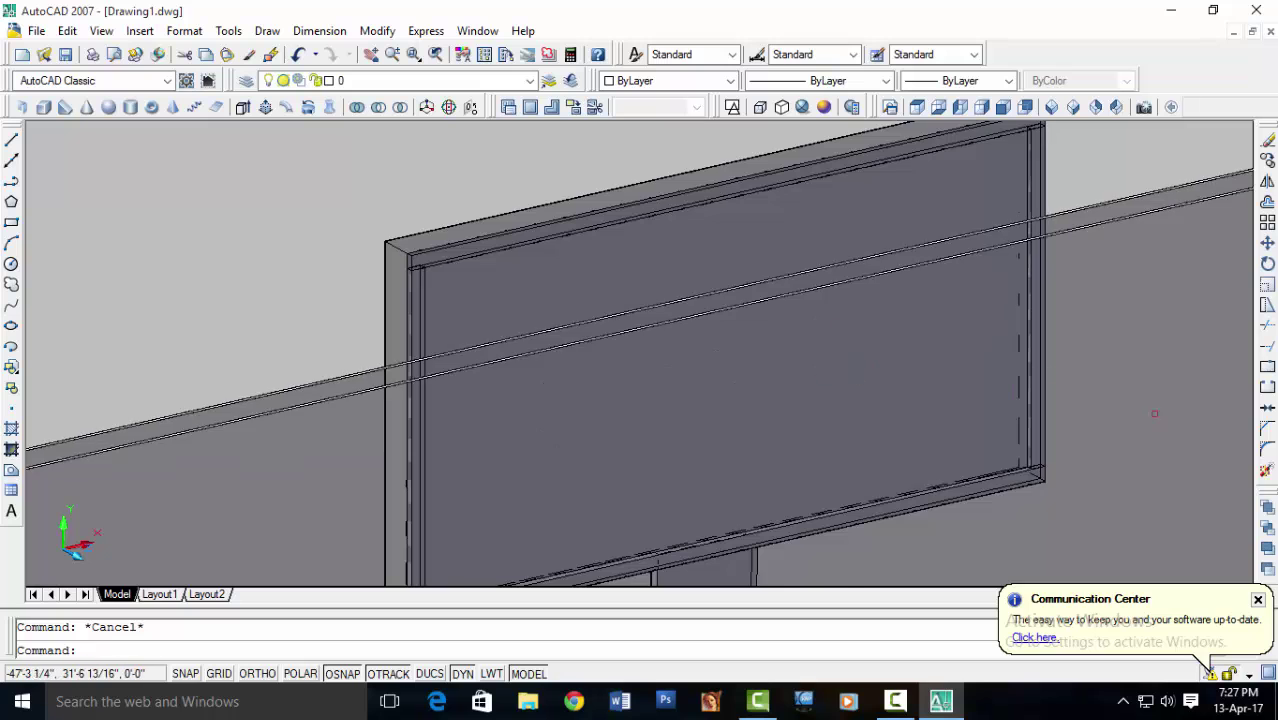
scroll(390, 342, "down", 3)
key("Delete")
mouse_move(390, 341)
middle_mouse_down("shift")
mouse_move(380, 396)
mouse_move(591, 400)
middle_mouse_up("shift")
- Orbit the model from the monitor's side to a straight-on front view
scroll(378, 396, "up", 2)
scroll(378, 396, "up", 2)
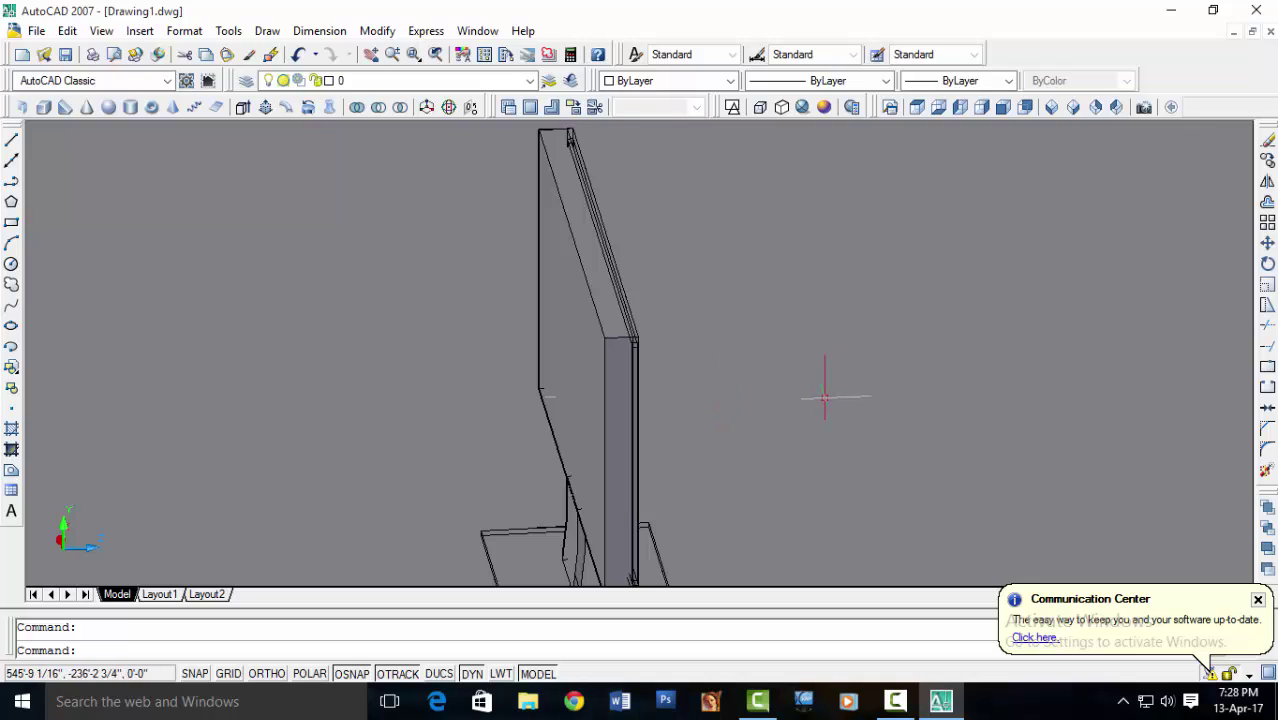
middle_click_drag(782, 418, 550, 322, "shift")
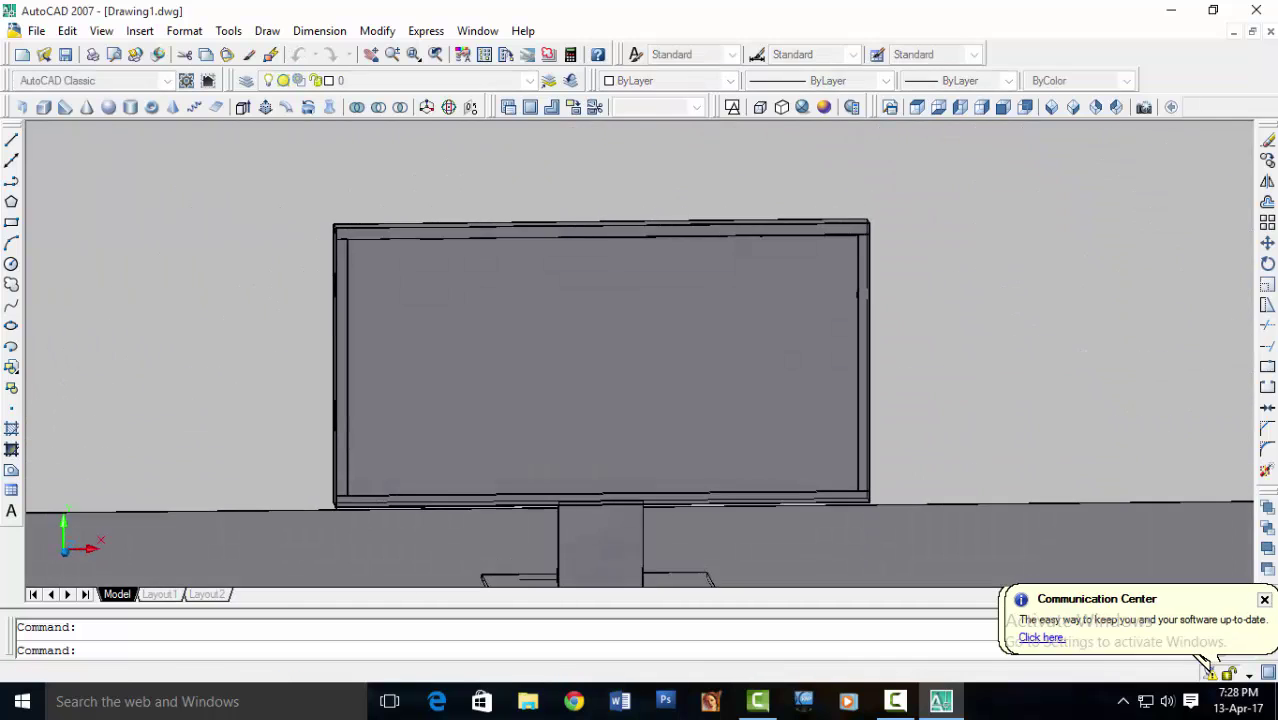
scroll(550, 322, "up", 3)
scroll(630, 310, "down", 4)
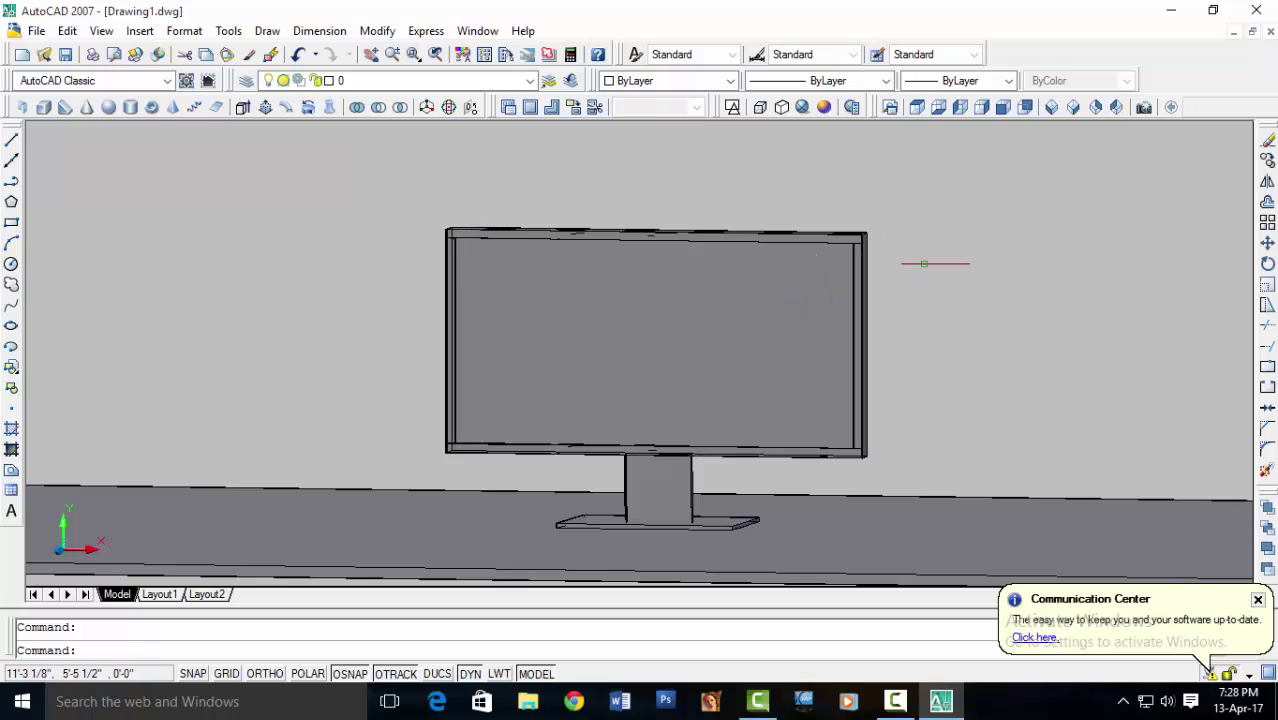
mouse_move(747, 265)
middle_mouse_down("shift")
mouse_move(629, 266)
mouse_move(593, 225)
mouse_move(594, 252)
middle_mouse_up("shift")
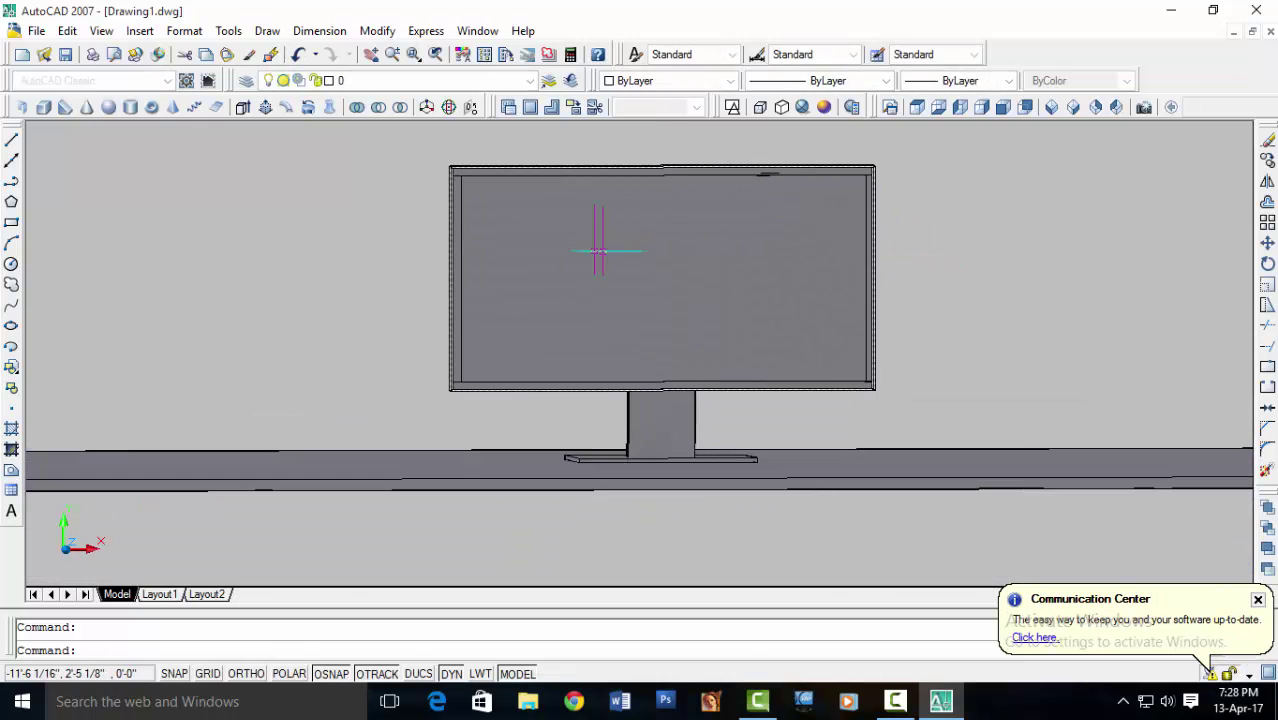
- Look over the bezelled screen up close, then open the Save Drawing As dialog
scroll(650, 243, "up", 4)
mouse_move(636, 328)
middle_mouse_down()
mouse_move(667, 301)
mouse_move(439, 320)
mouse_move(570, 300)
mouse_move(494, 257)
mouse_move(535, 350)
middle_mouse_up()
scroll(667, 301, "down", 2)
scroll(262, 194, "up", 2)
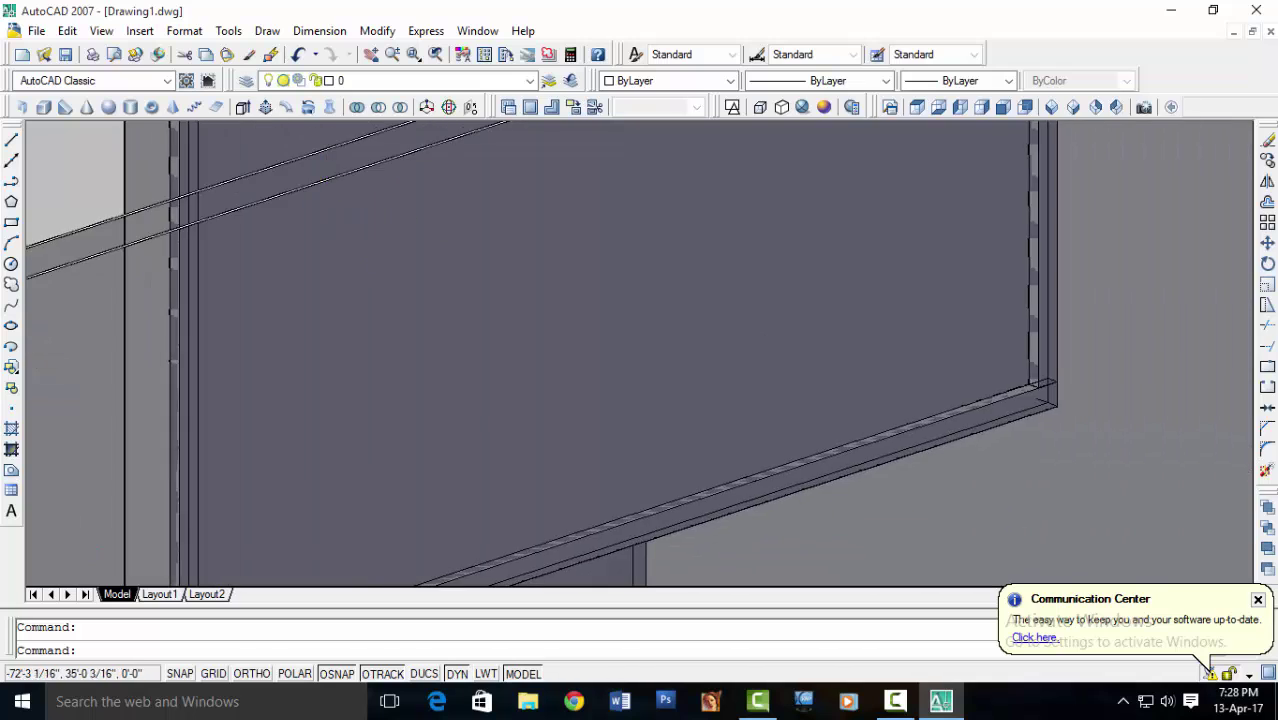
scroll(535, 350, "down", 2)
scroll(535, 350, "up", 1)
scroll(562, 347, "down", 1)
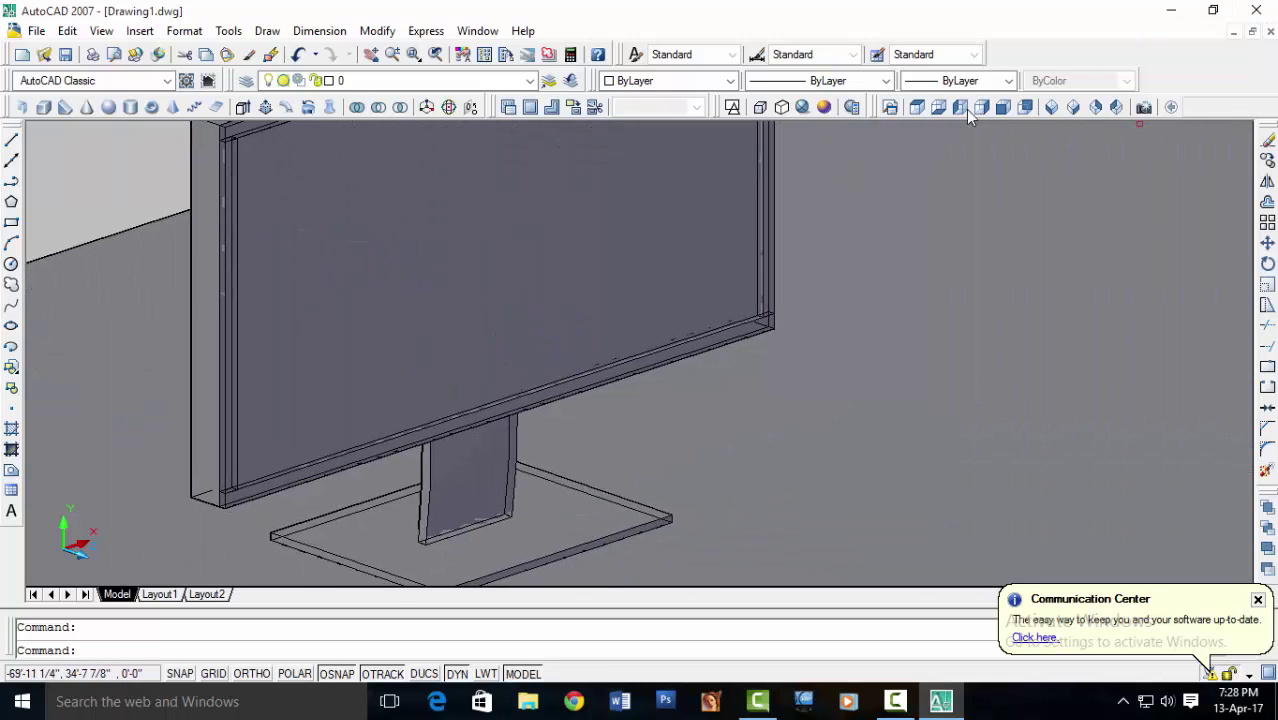
key("ctrl+s")
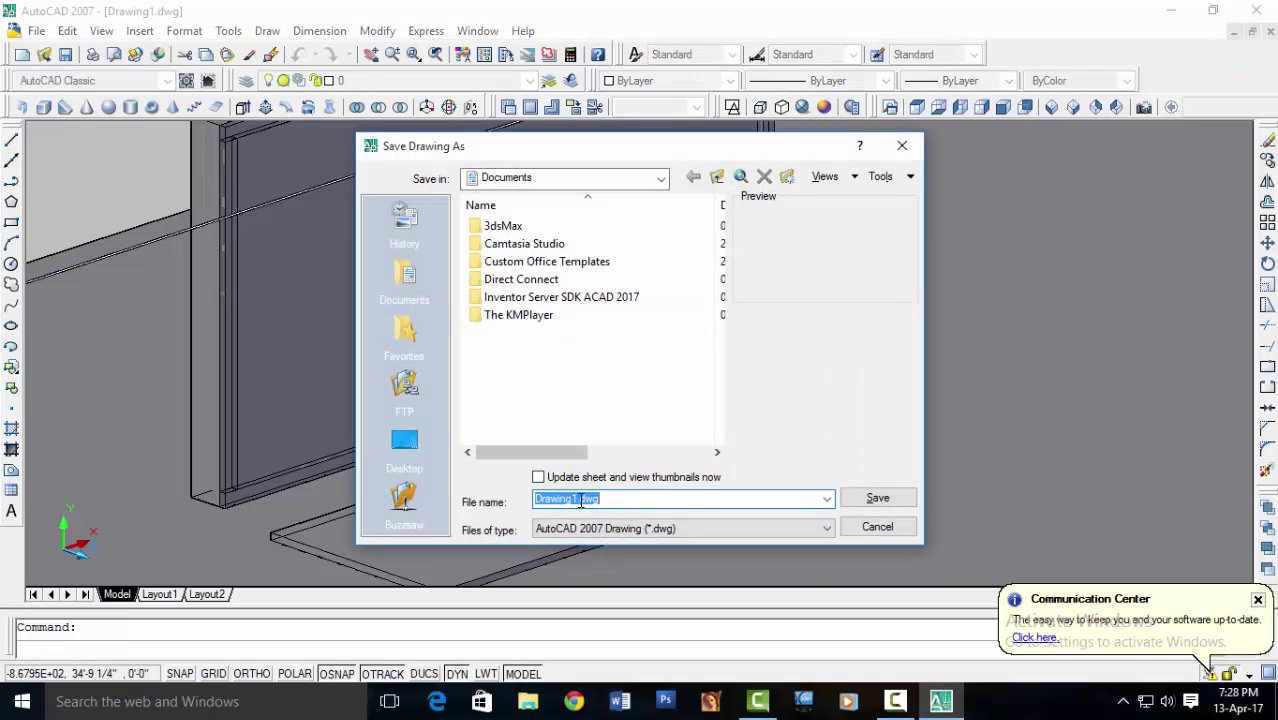
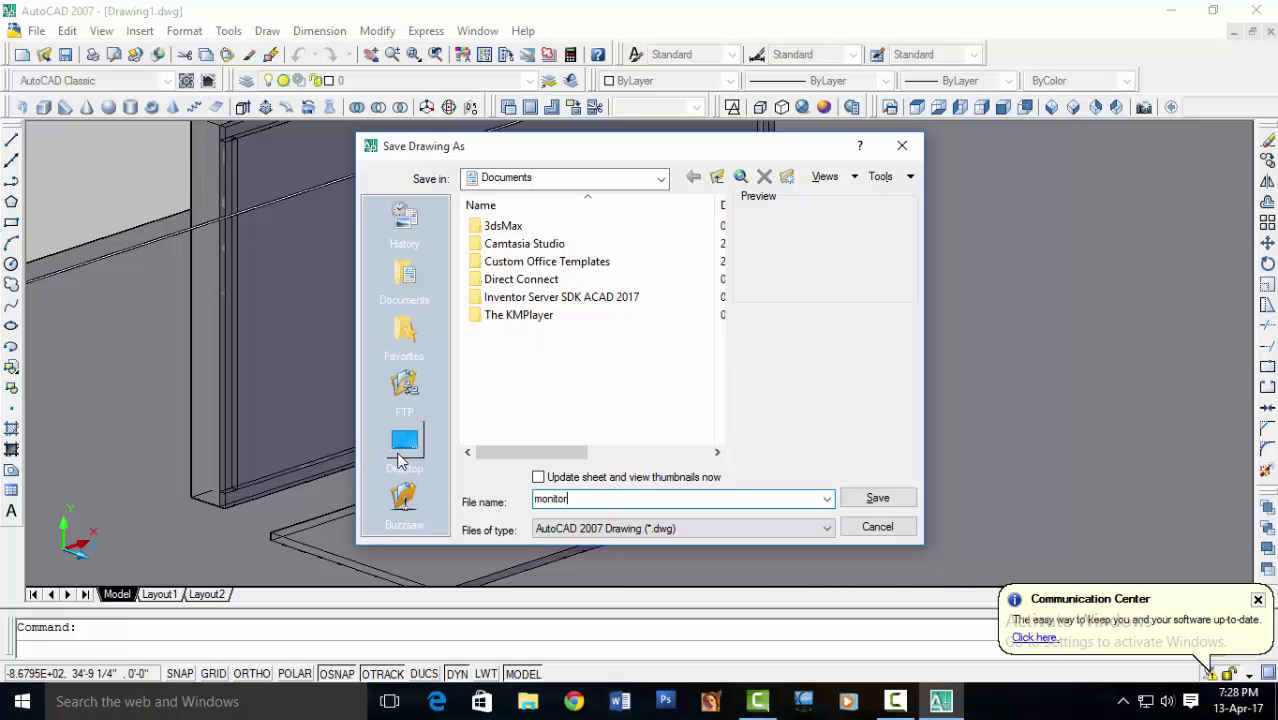
- Save the drawing as monitor.dwg on the Desktop
left_click(400, 455)
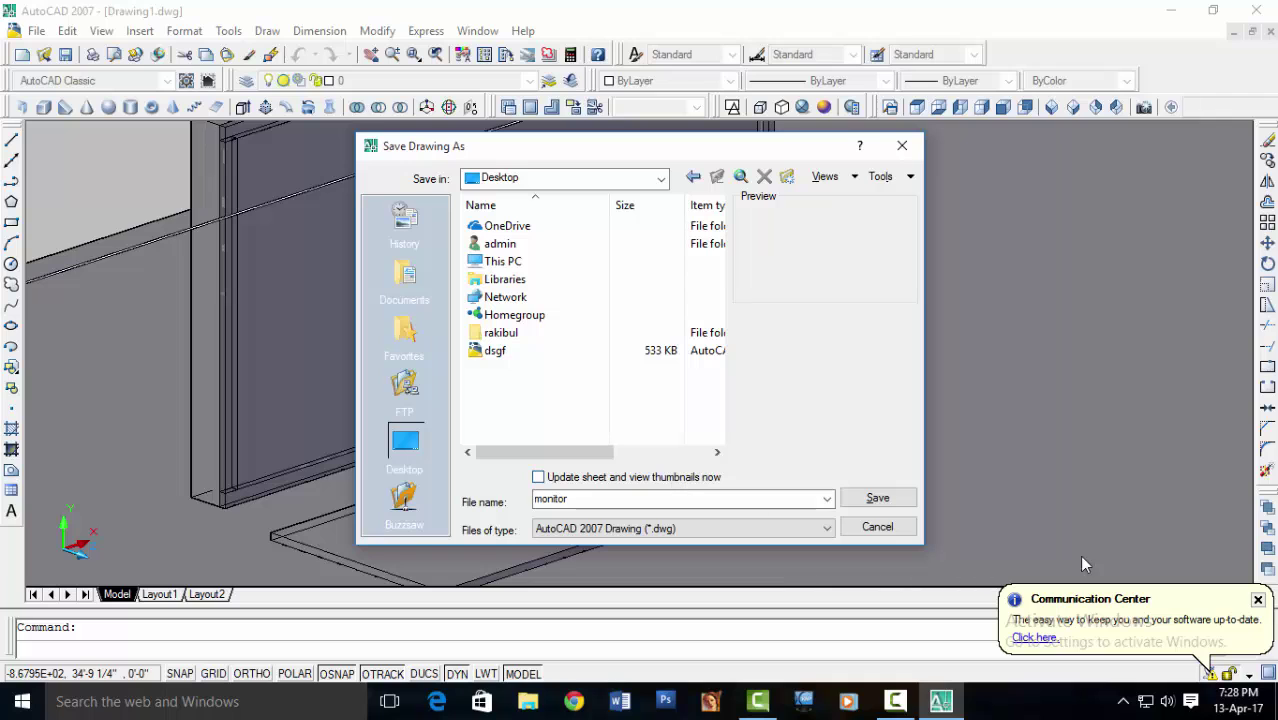
left_click(876, 502)
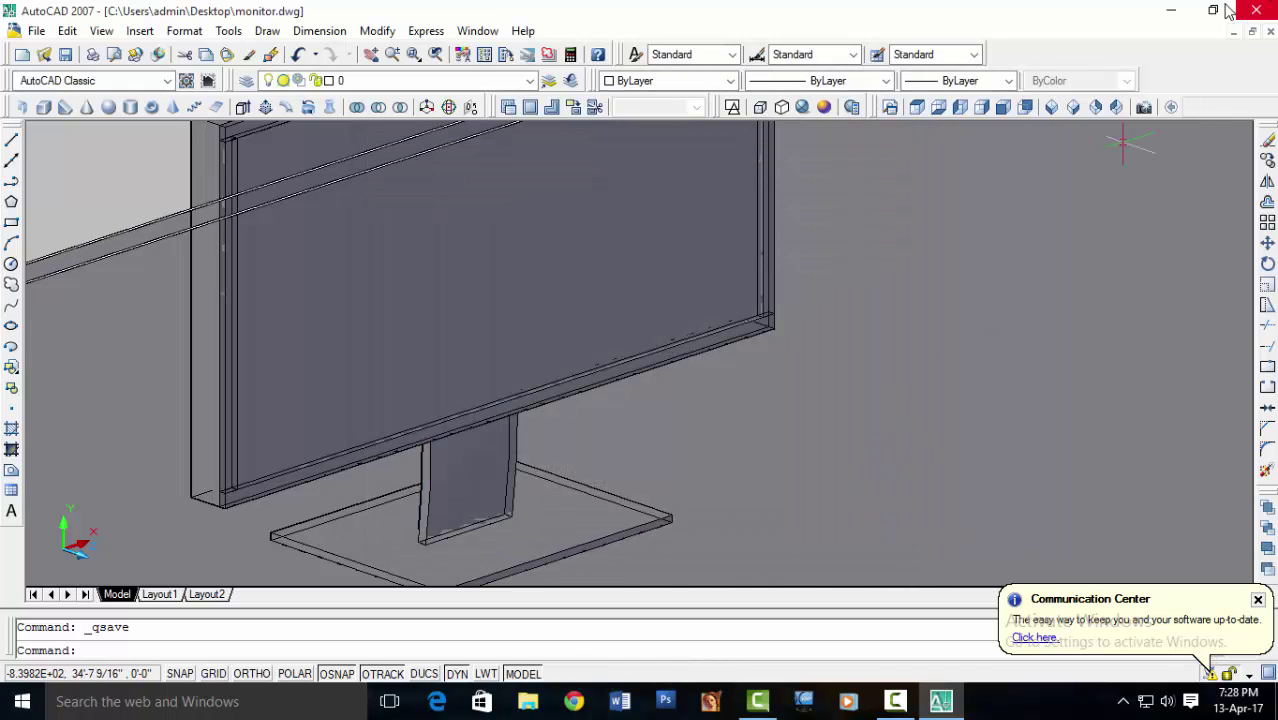
- Minimize AutoCAD and refresh the desktop
left_click(1165, 11)
right_click(684, 122)
left_click(772, 207)
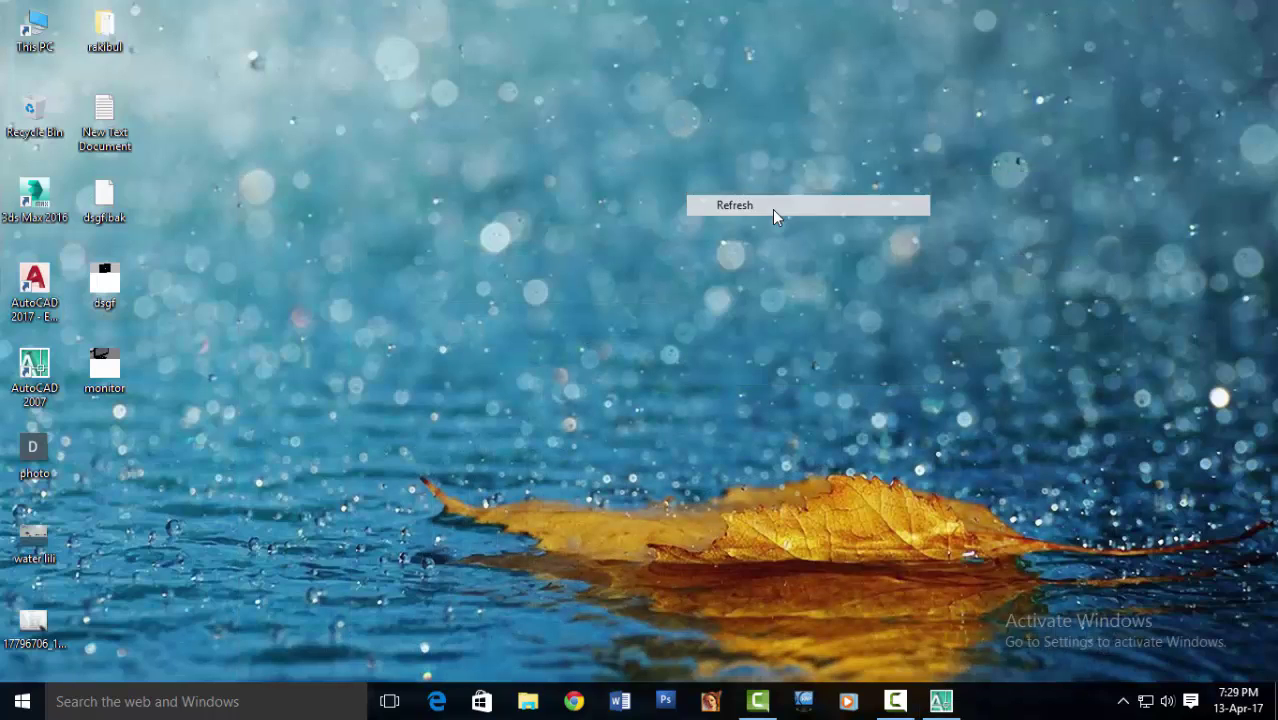
- Find the download (2) picture on New Volume (I:) via This PC and drag it to AutoCAD
double_click(40, 48)
double_click(725, 309)
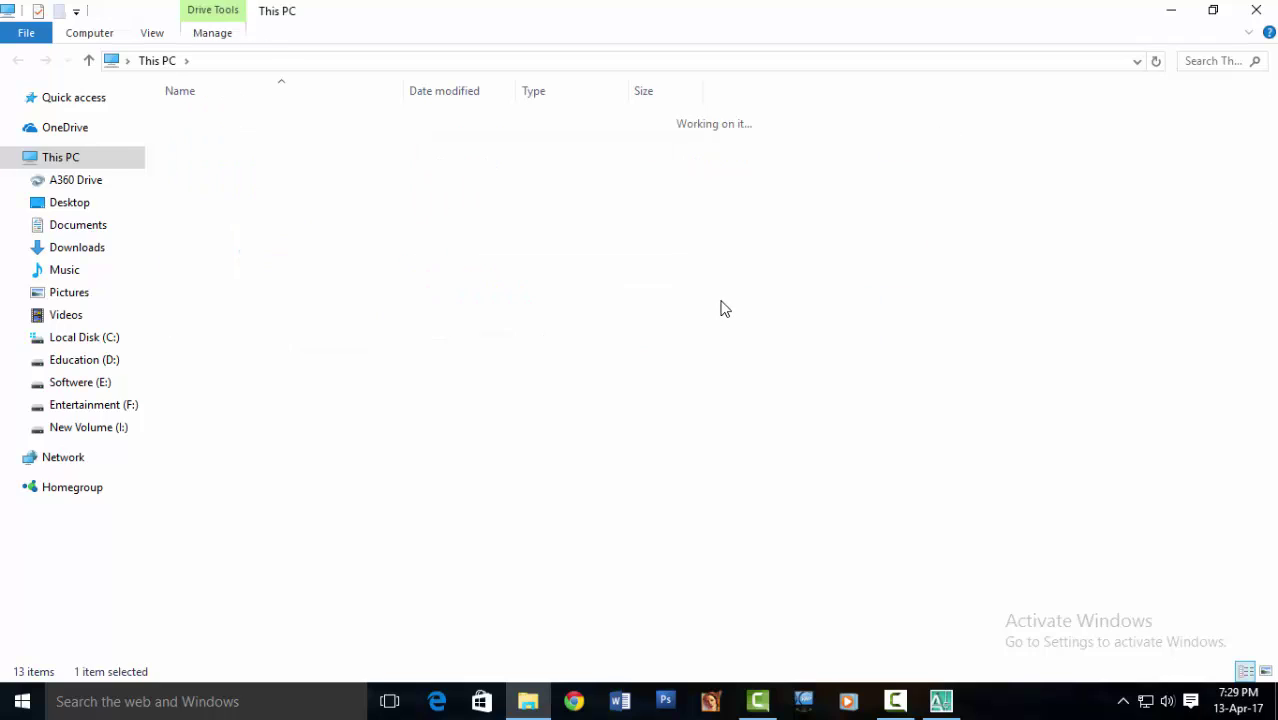
left_click(215, 437)
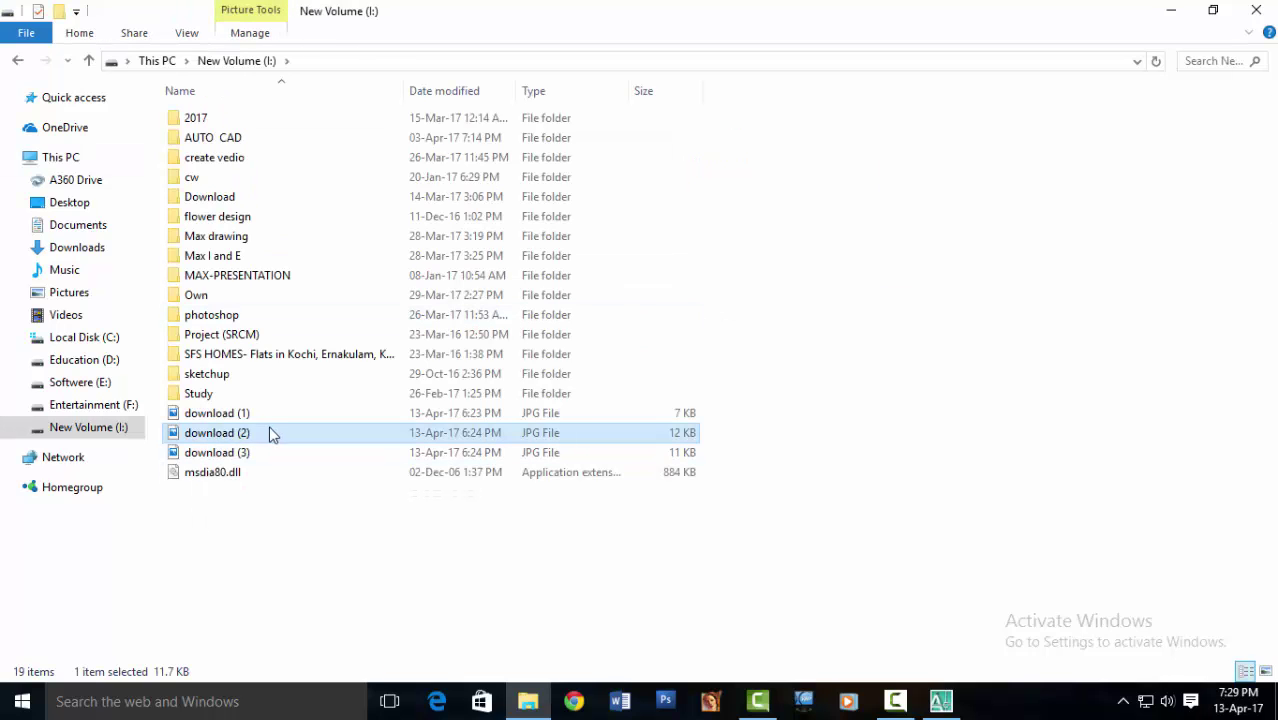
left_click_drag(275, 437, 855, 511)
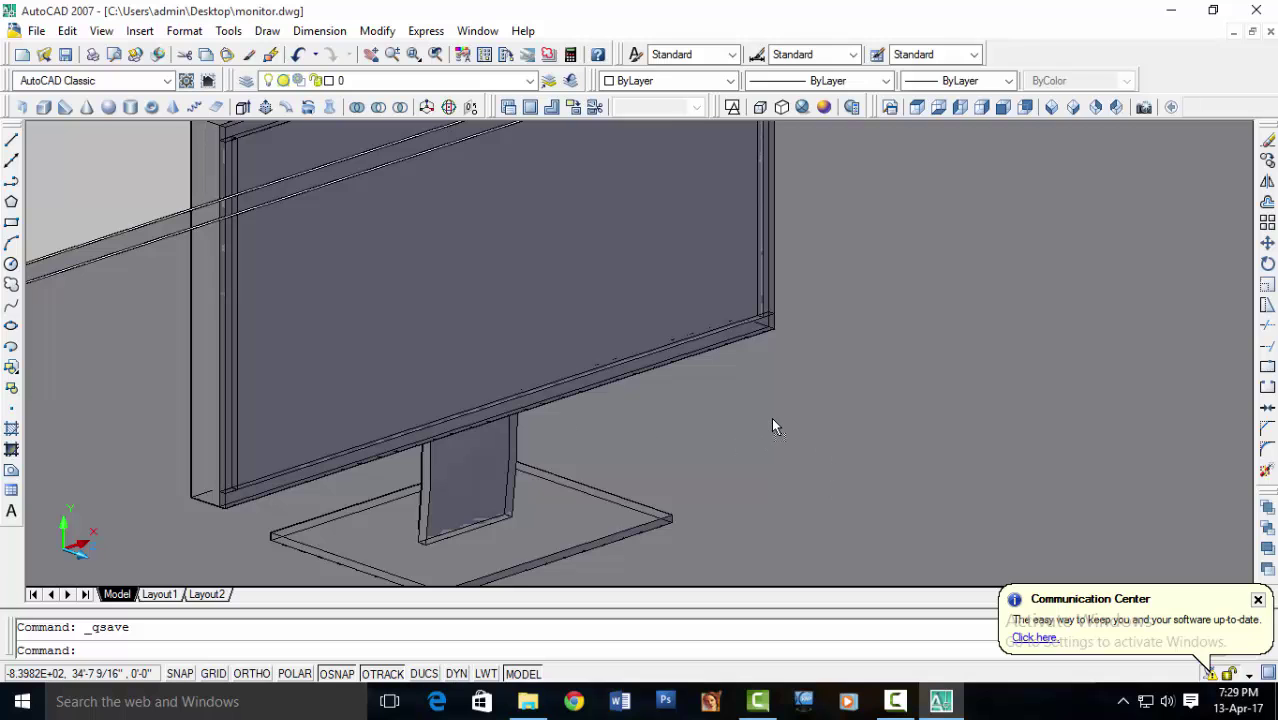
- Insert the download (2) picture beside the slab tip at scale 1 and 0 rotation
left_click_drag(195, 140, 87, 192)
scroll(95, 185, "down", 4)
scroll(300, 210, "down", 3)
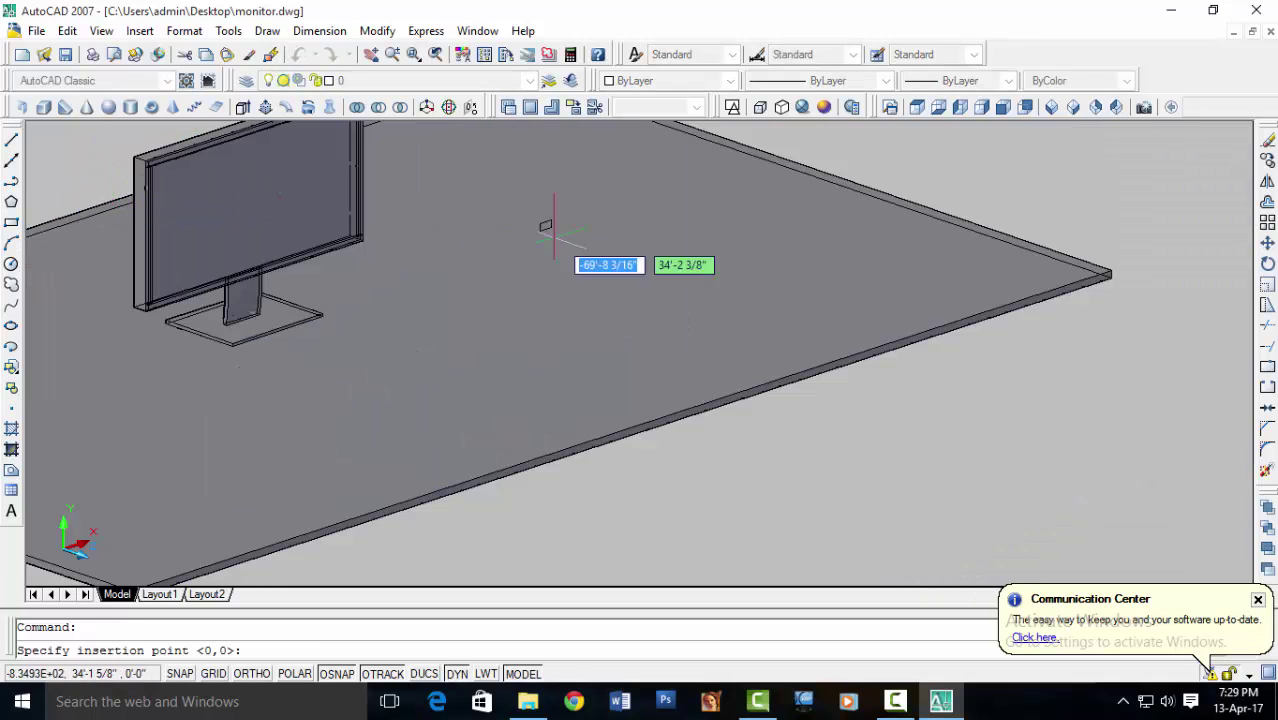
left_click(930, 368)
middle_click_drag(930, 368, 401, 381)
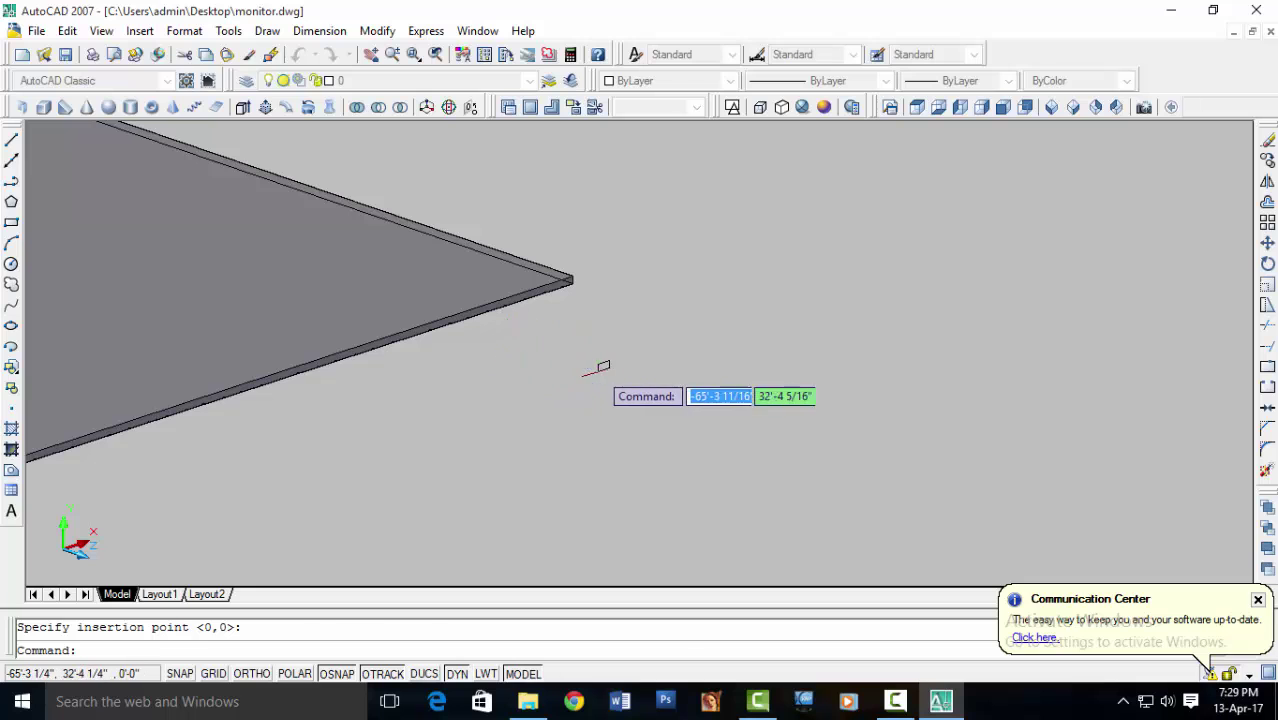
left_click(599, 369)
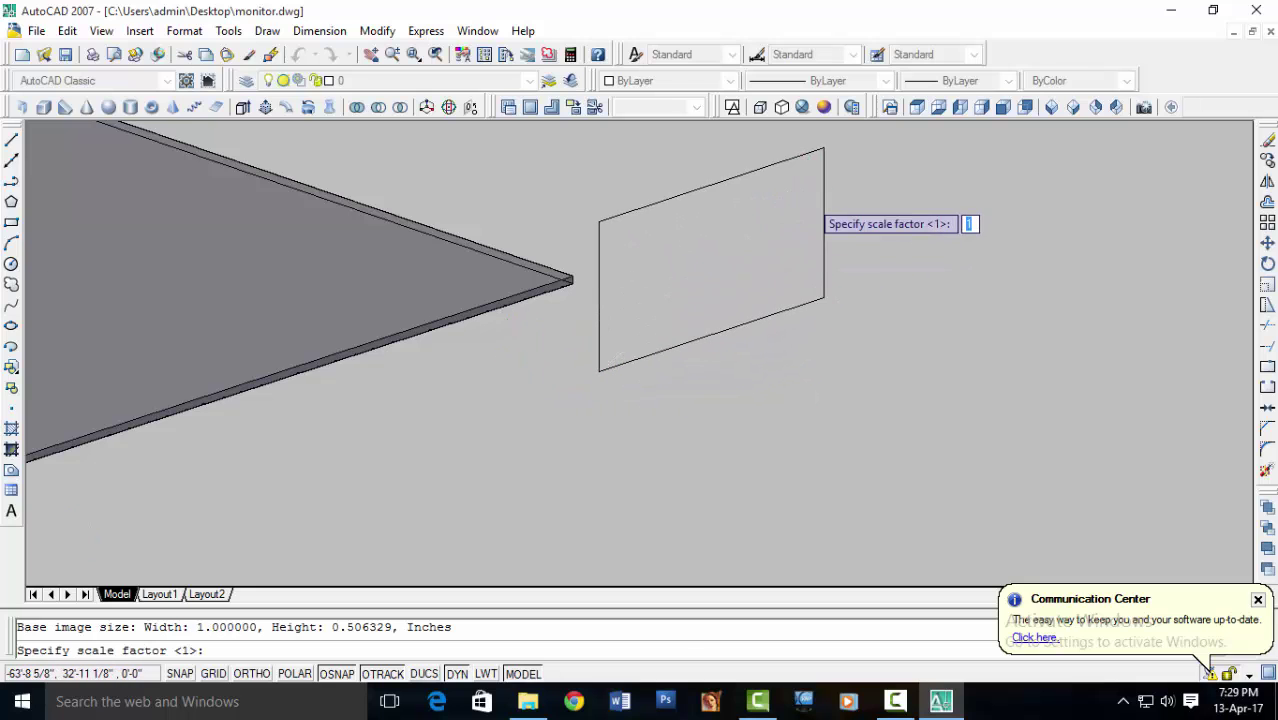
scroll(800, 210, "down", 5)
scroll(815, 195, "up", 2)
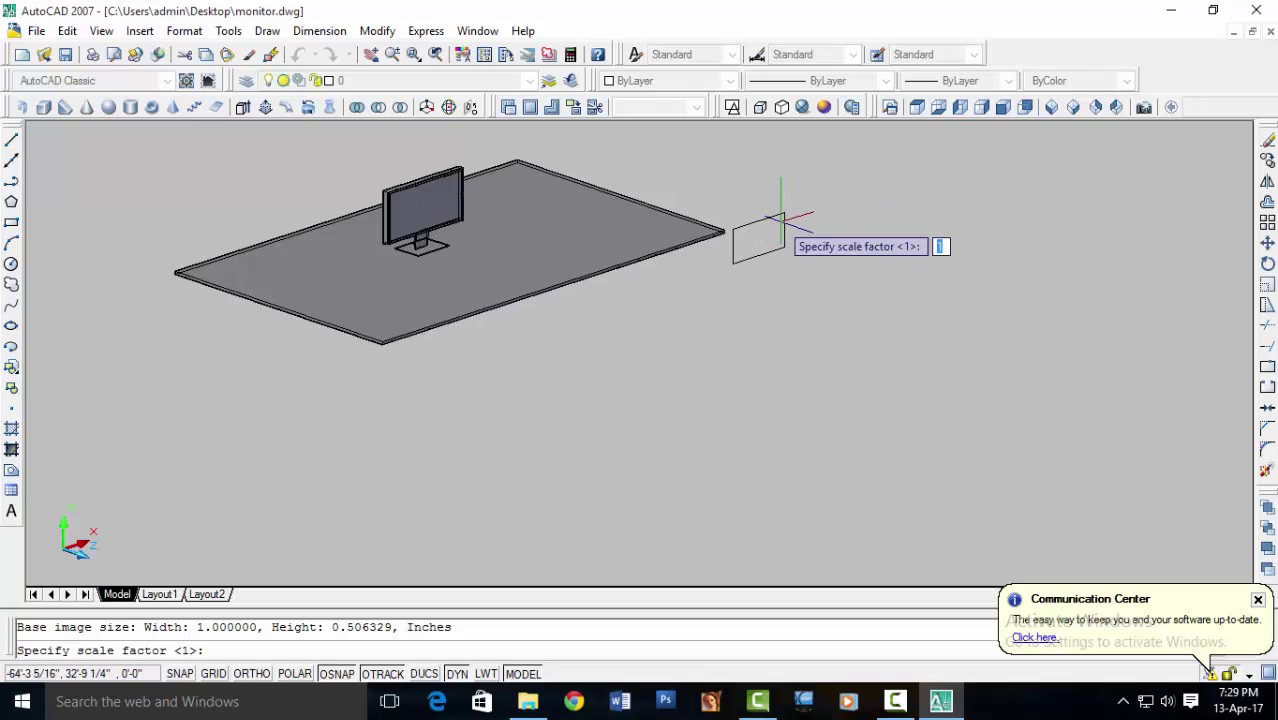
key("Return")
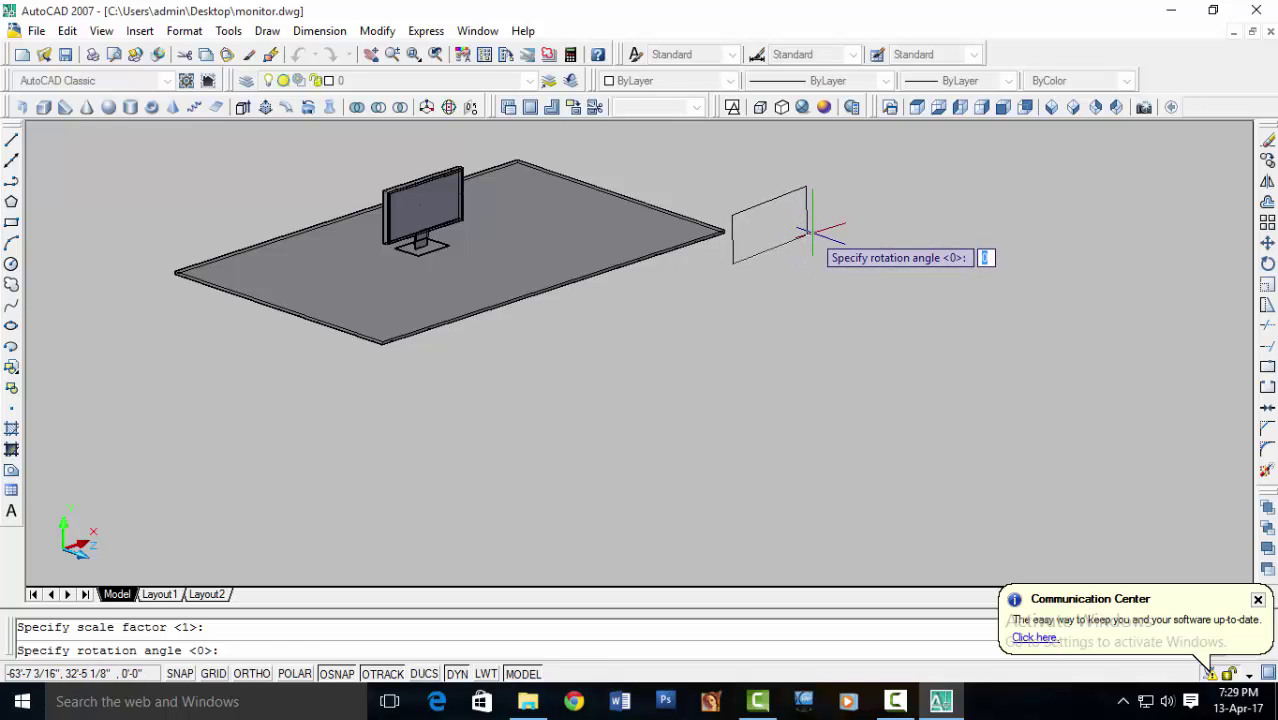
key("F8")
left_click(813, 238)
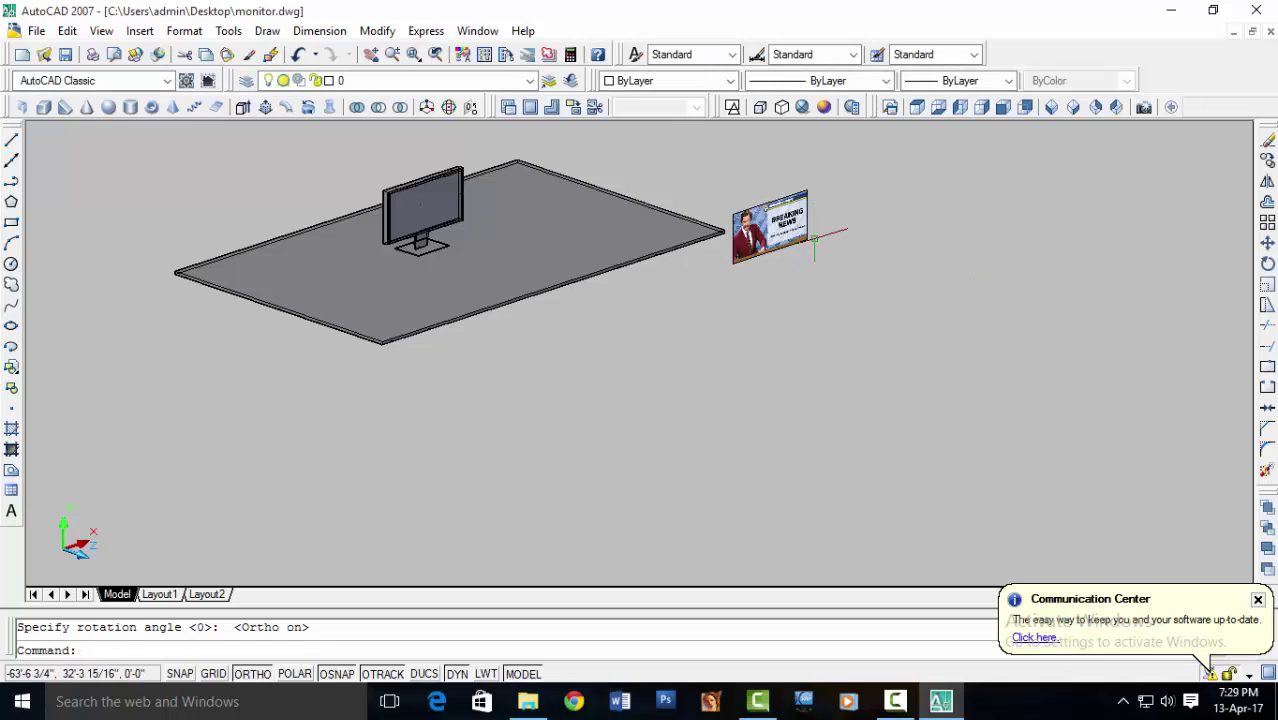
- Select the news picture and start a MOVE, then cancel it
scroll(800, 215, "up", 5)
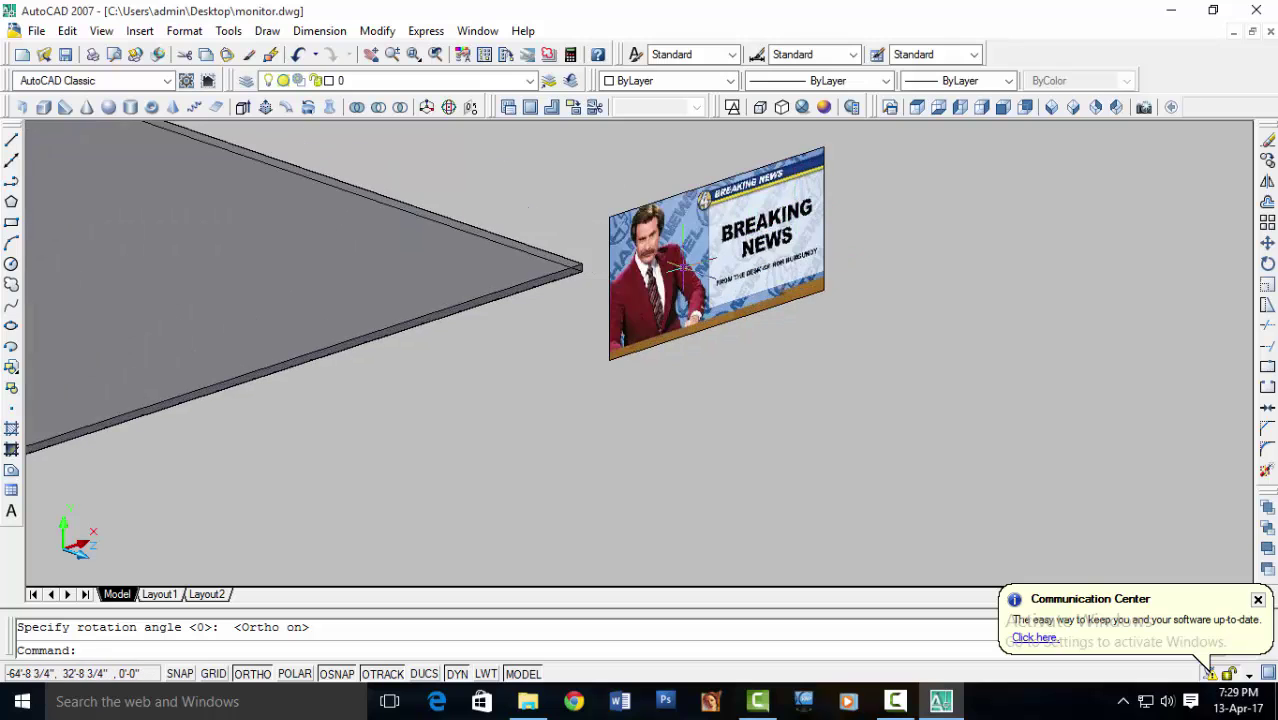
scroll(680, 265, "up", 1)
scroll(912, 316, "down", 3)
left_click(979, 238)
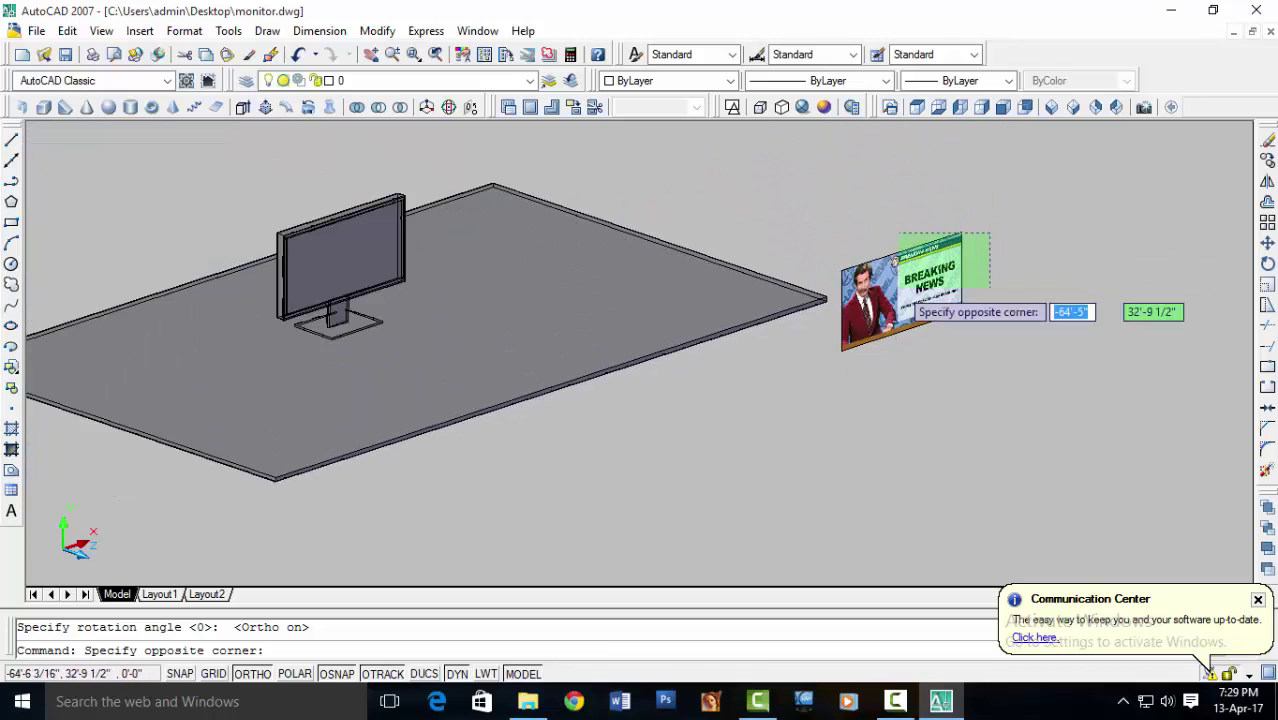
left_click(900, 302)
scroll(890, 313, "up", 2)
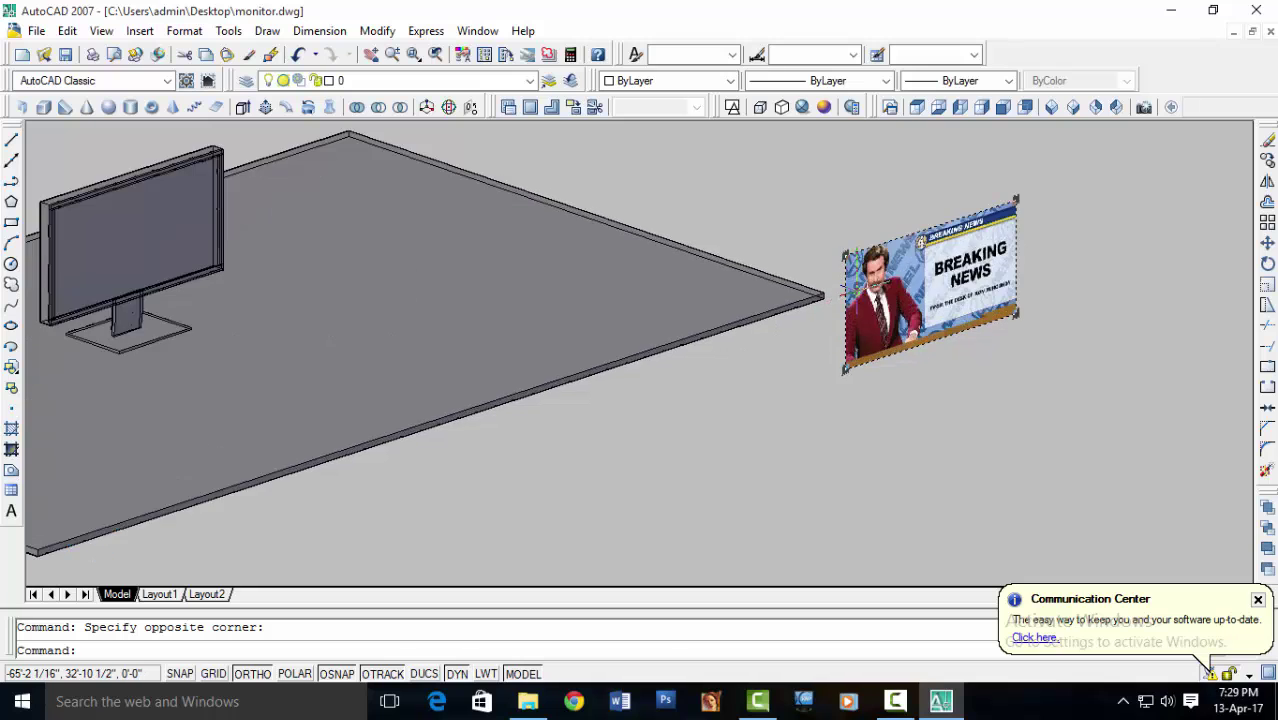
scroll(820, 317, "up", 2)
scroll(860, 305, "up", 1)
scroll(916, 291, "up", 1)
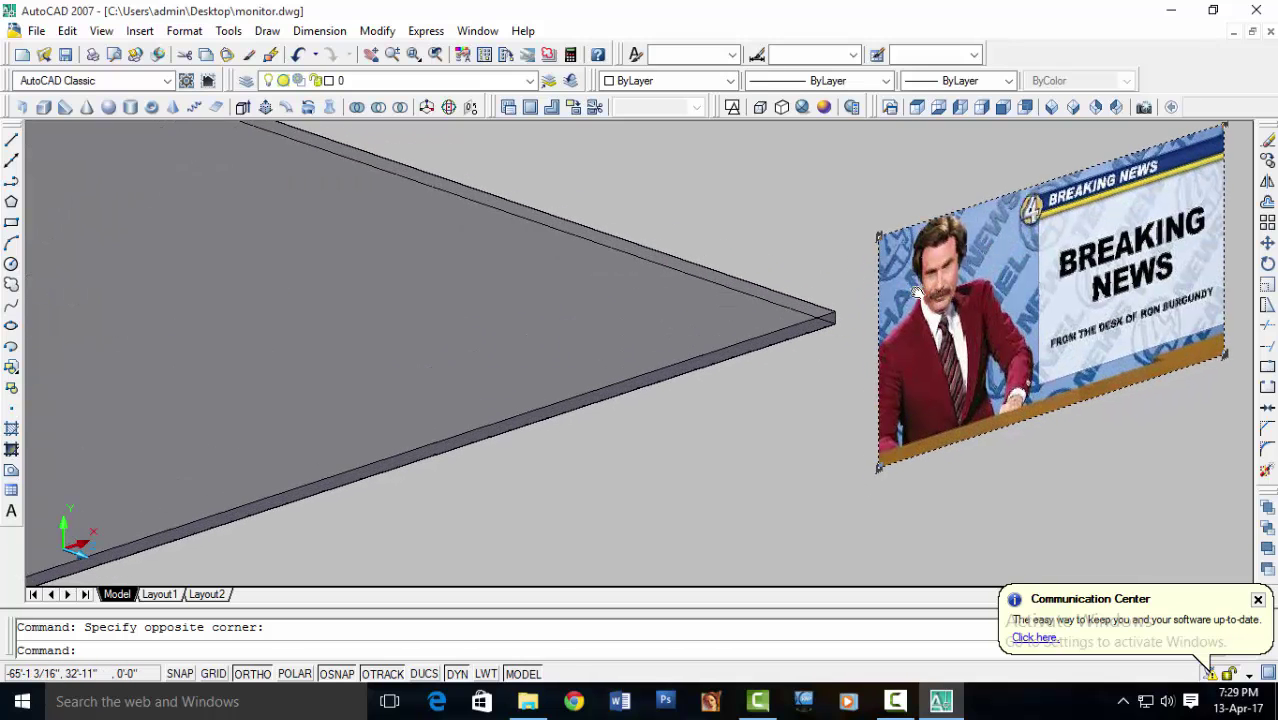
middle_click_drag(796, 289, 820, 302)
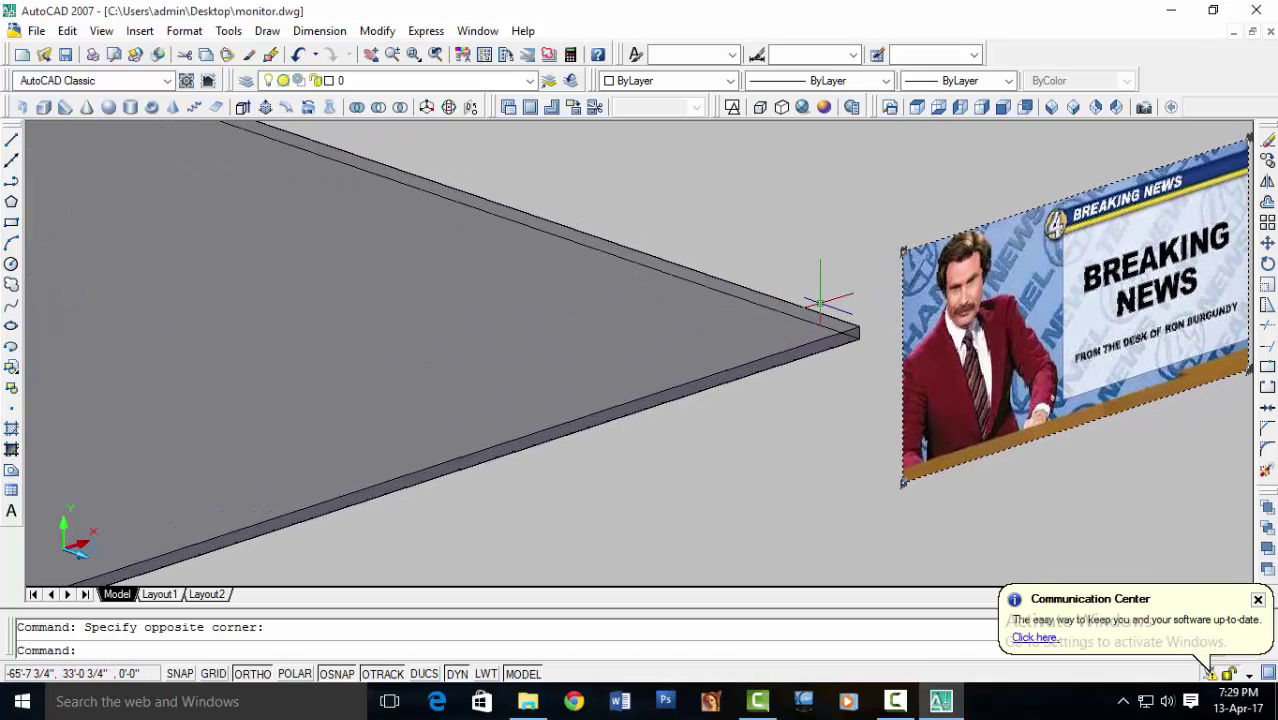
type("m")
key("Return")
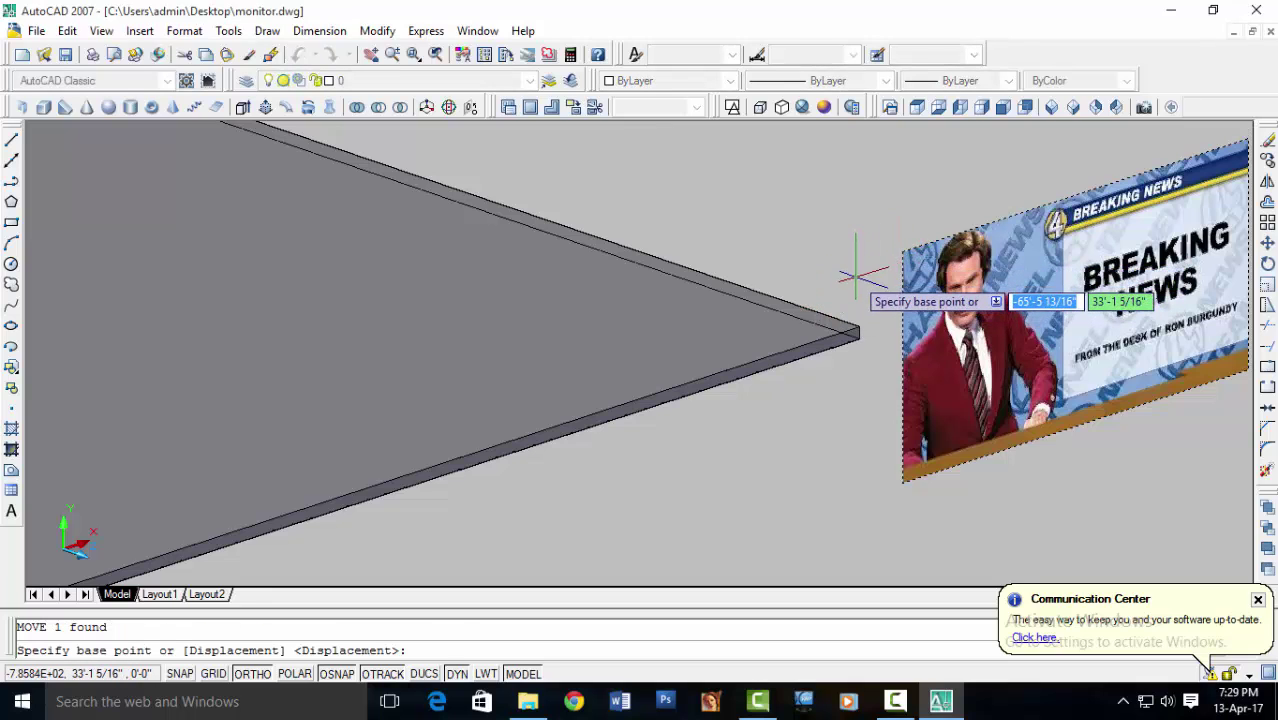
key("Escape")
middle_click_drag(873, 275, 838, 295)
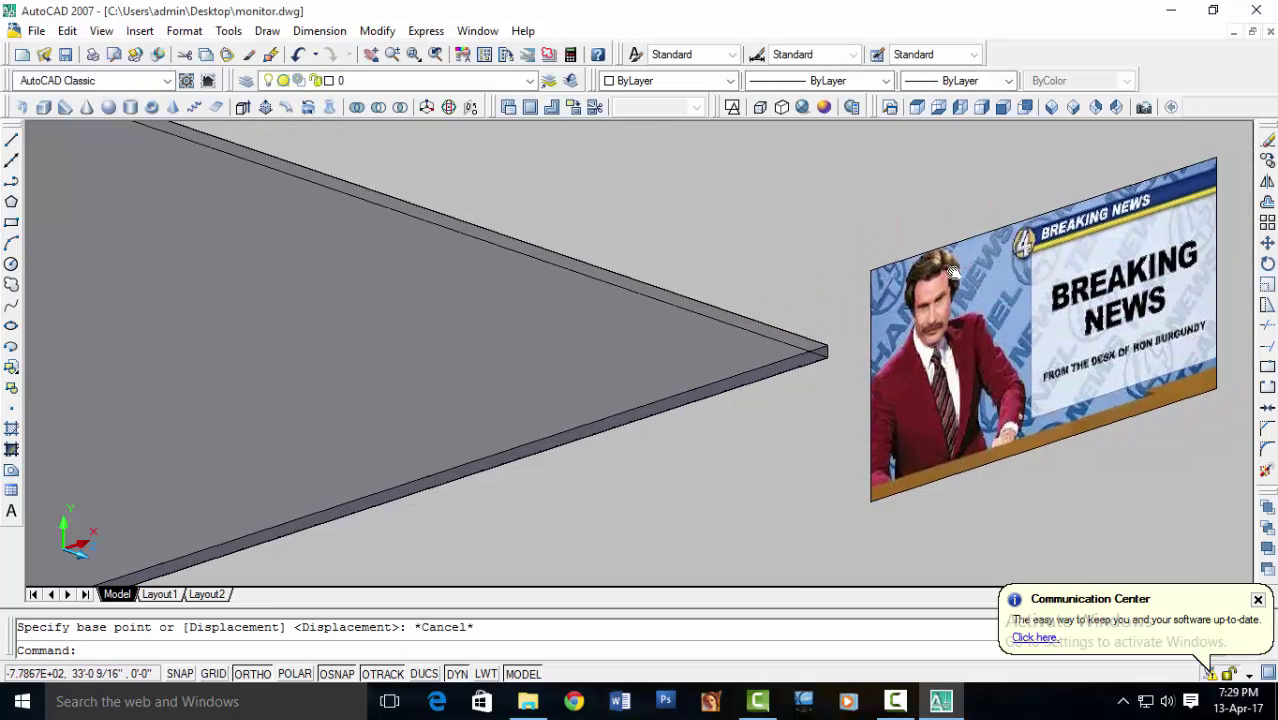
- In the left view, select the picture's edge line and start MOVE from a base point
left_click(957, 108)
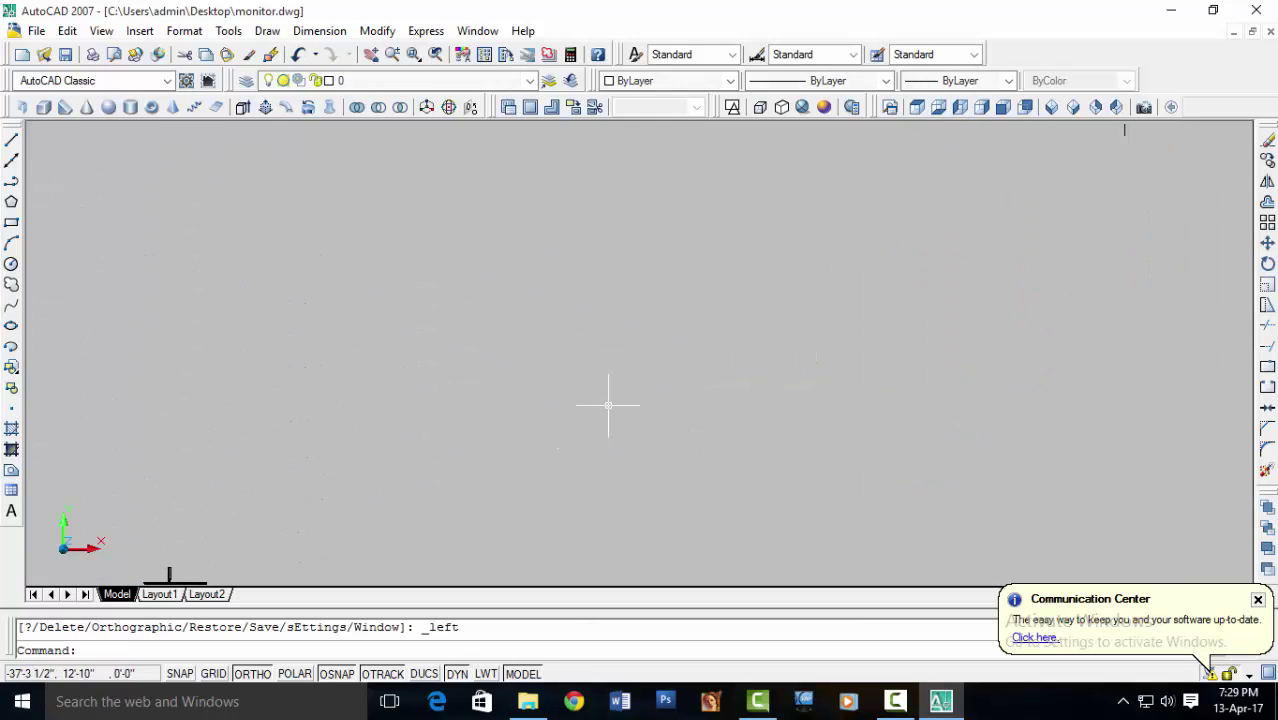
scroll(957, 287, "down", 2)
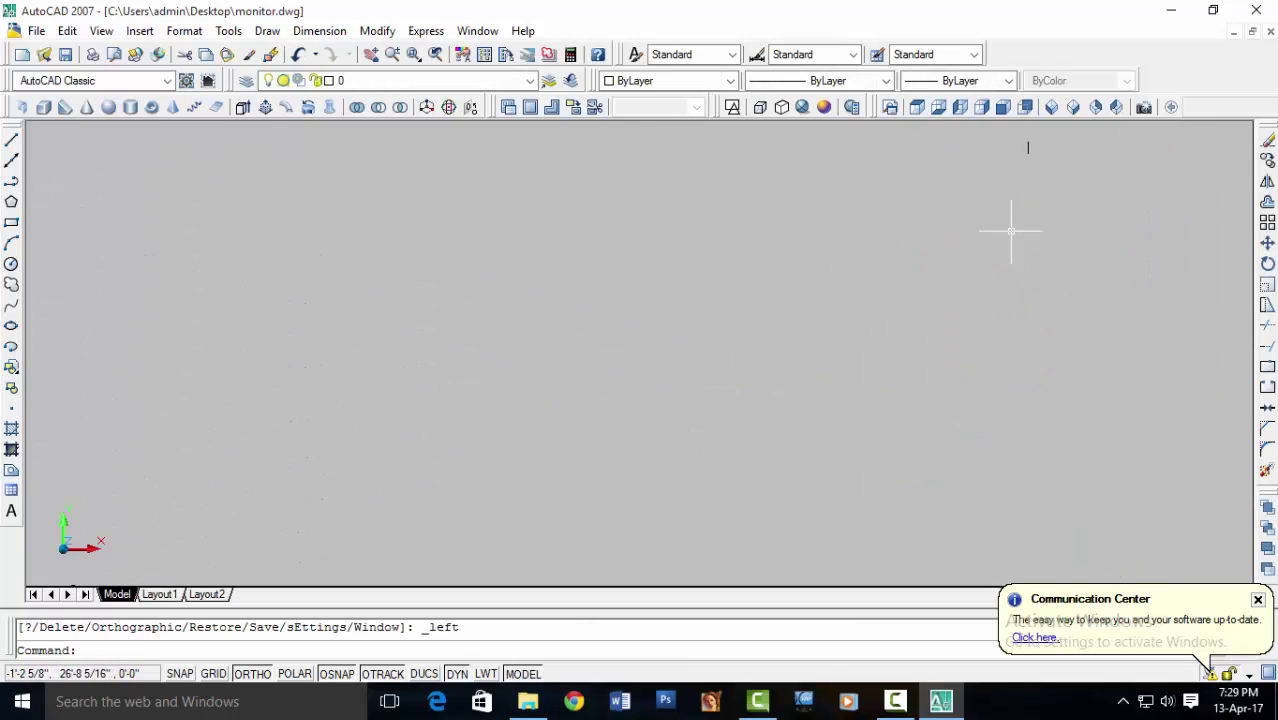
left_click(1097, 134)
left_click(992, 218)
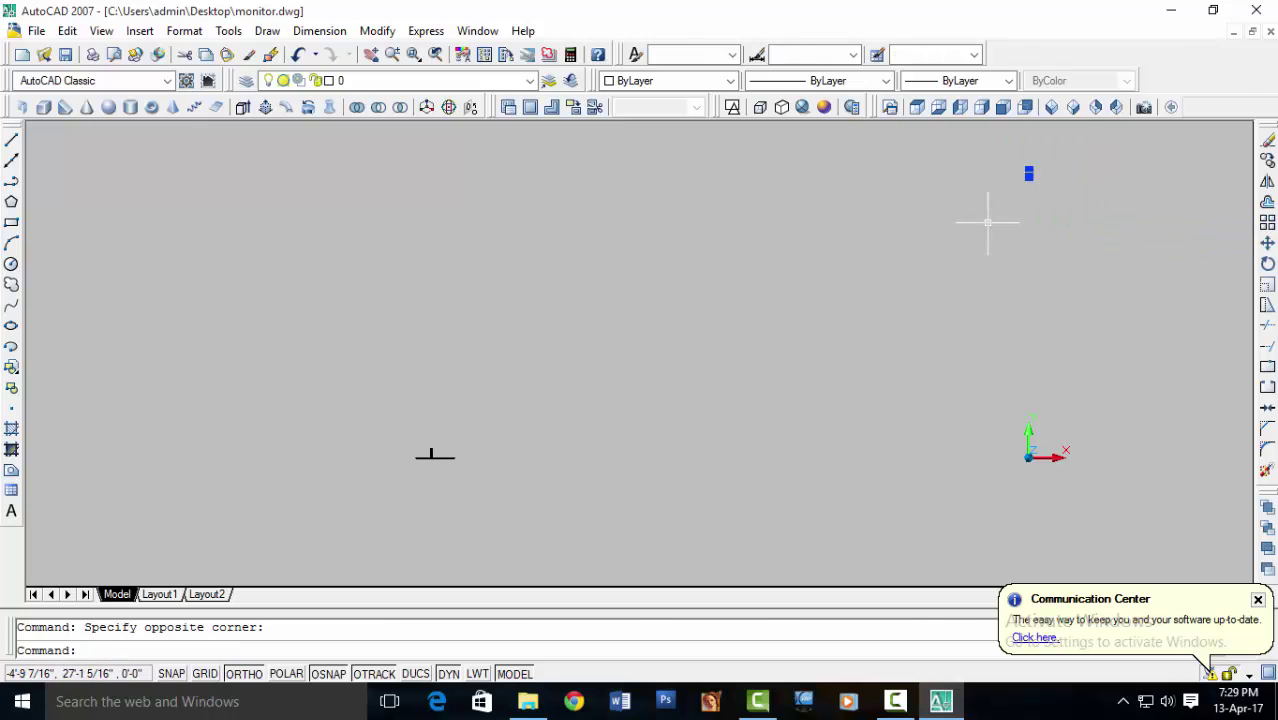
type("m")
key("Return")
scroll(987, 220, "up", 3)
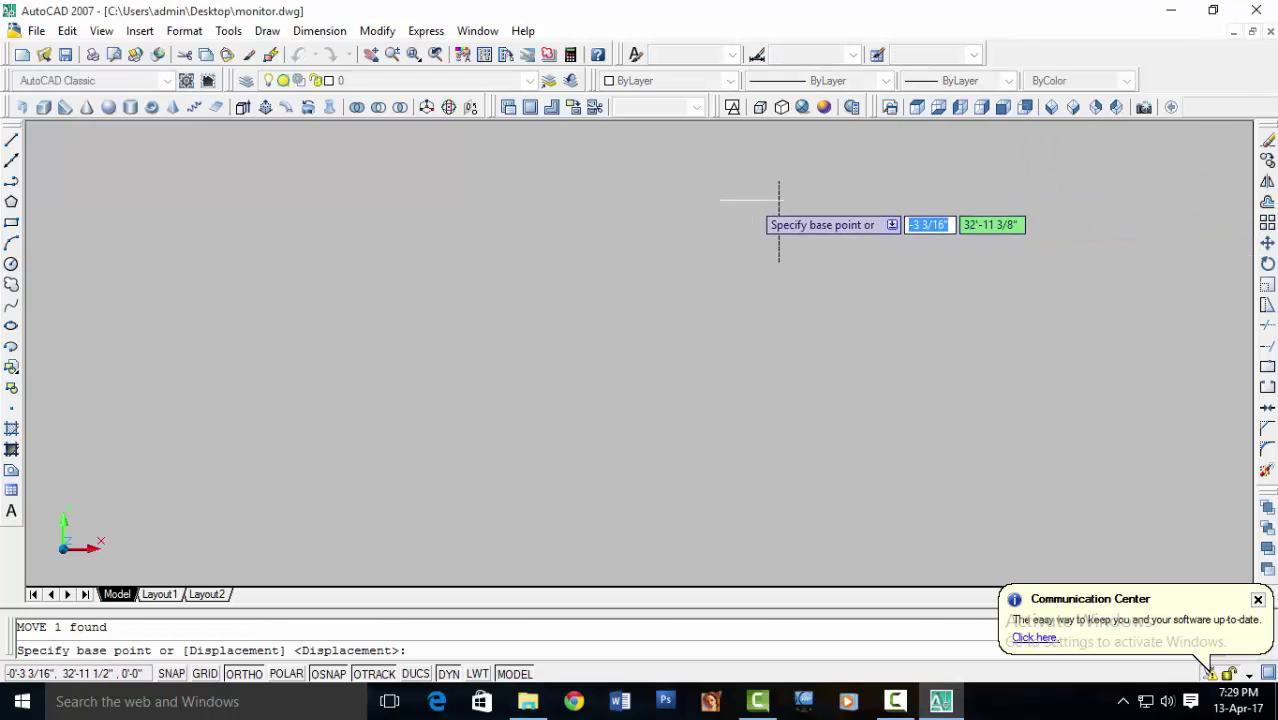
left_click(779, 214)
- Turn Ortho off and drop the picture onto the monitor's screen above the stand
middle_click_drag(500, 355, 236, 476)
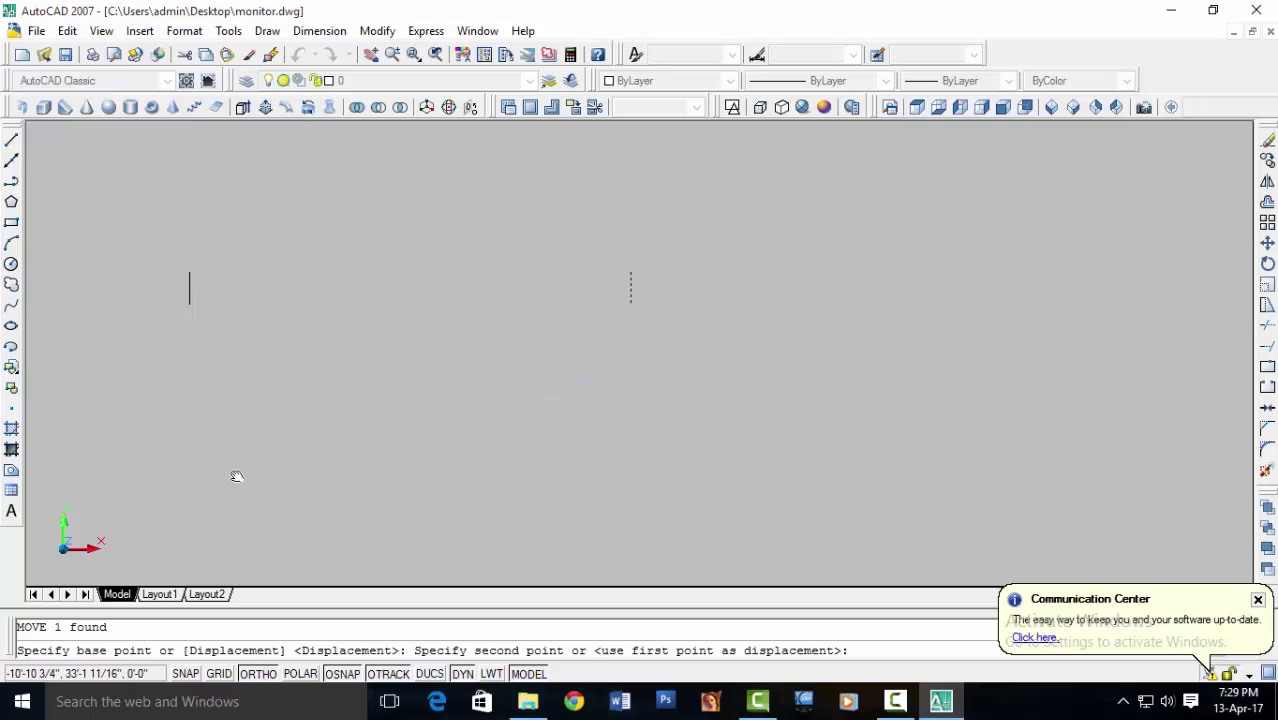
key("F8")
middle_click_drag(422, 429, 755, 274)
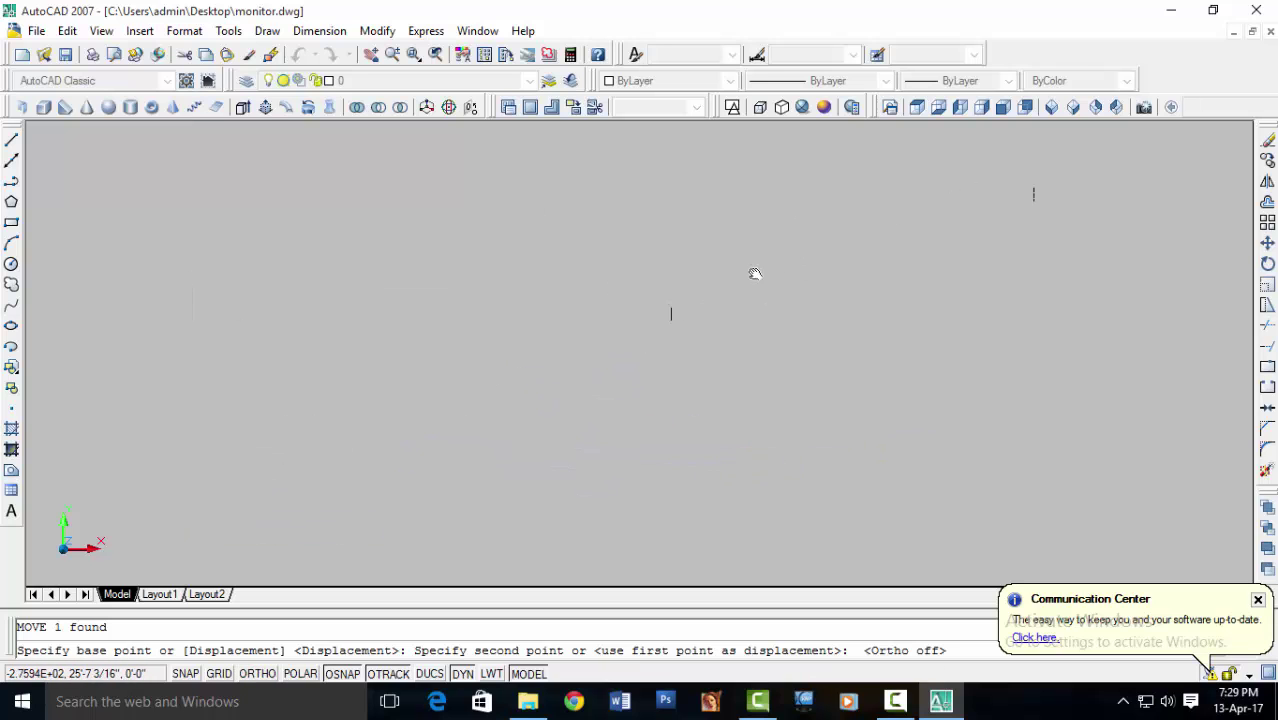
scroll(380, 455, "up", 3)
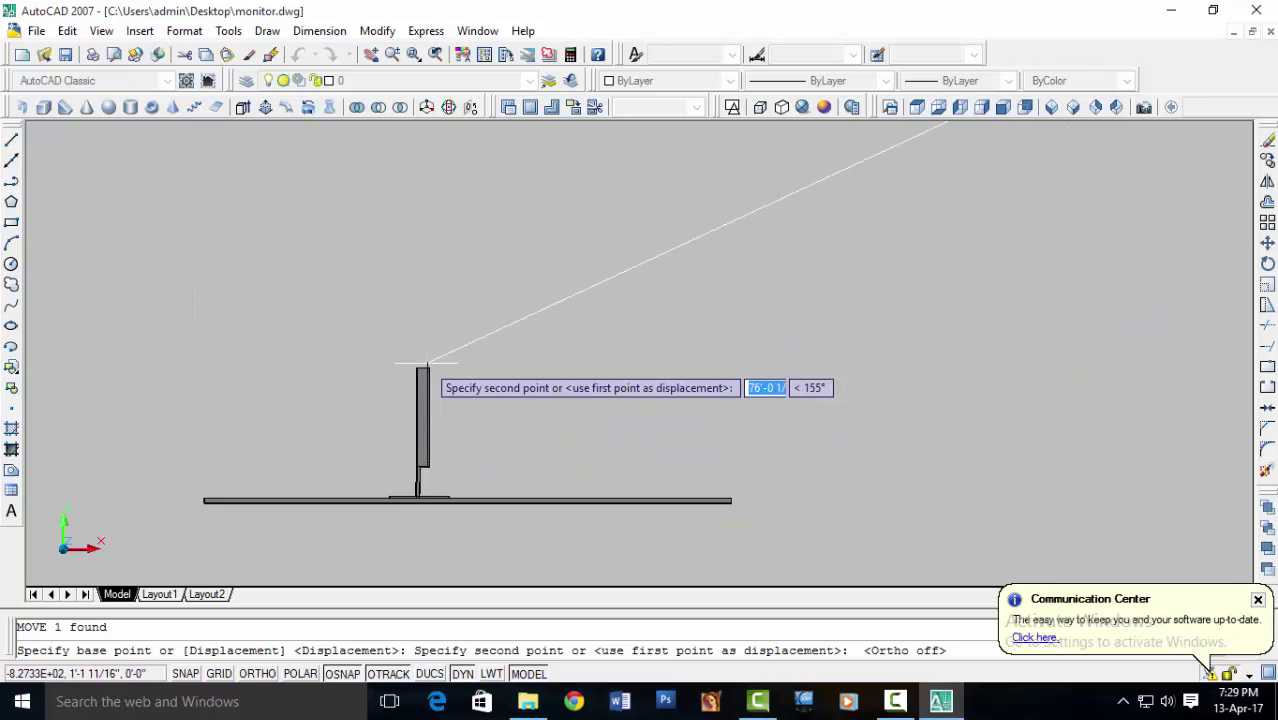
scroll(414, 408, "up", 2)
scroll(528, 300, "up", 2)
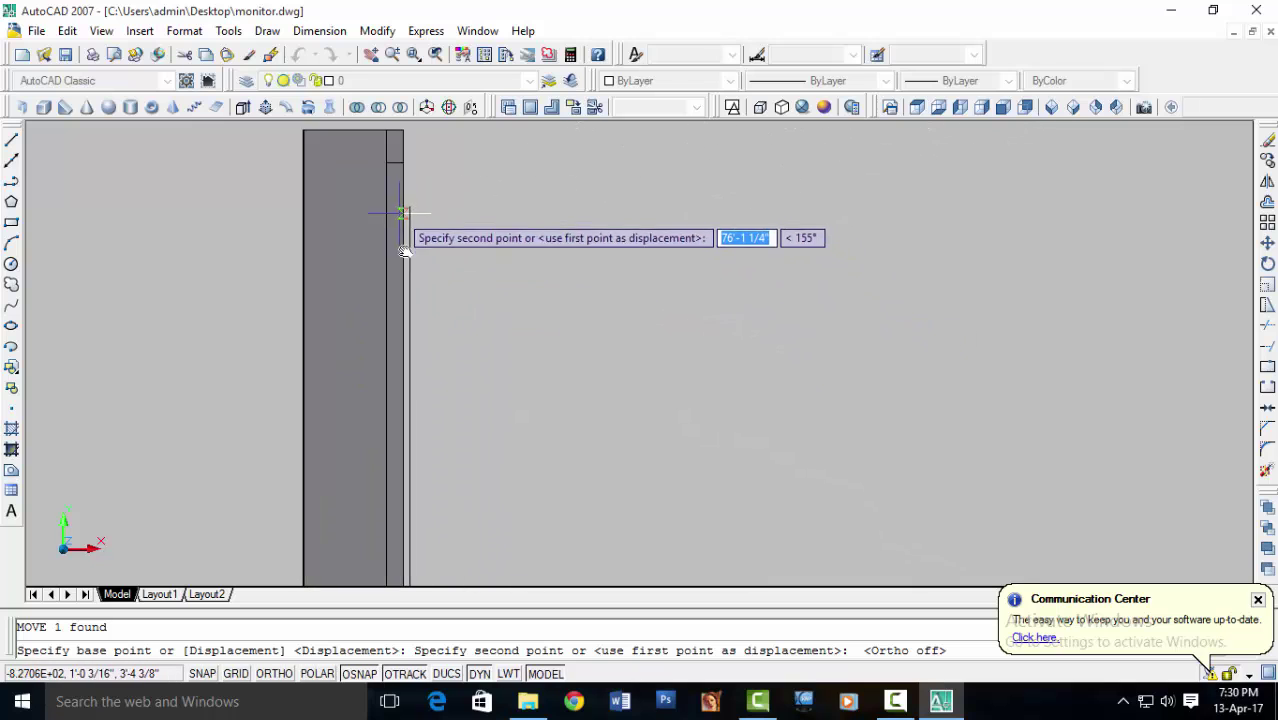
scroll(403, 214, "up", 2)
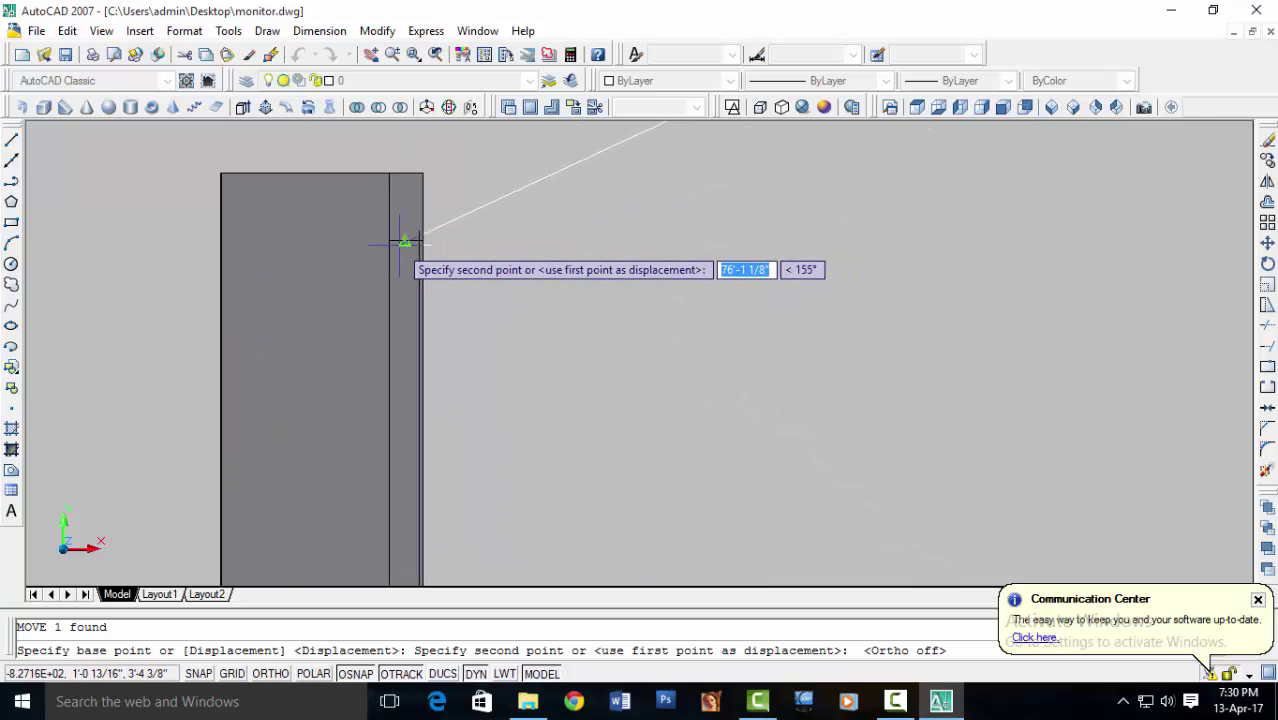
left_click(391, 240)
- Pan and orbit the view to see the monitor in 3D
scroll(580, 260, "down", 3)
middle_click_drag(660, 300, 626, 157)
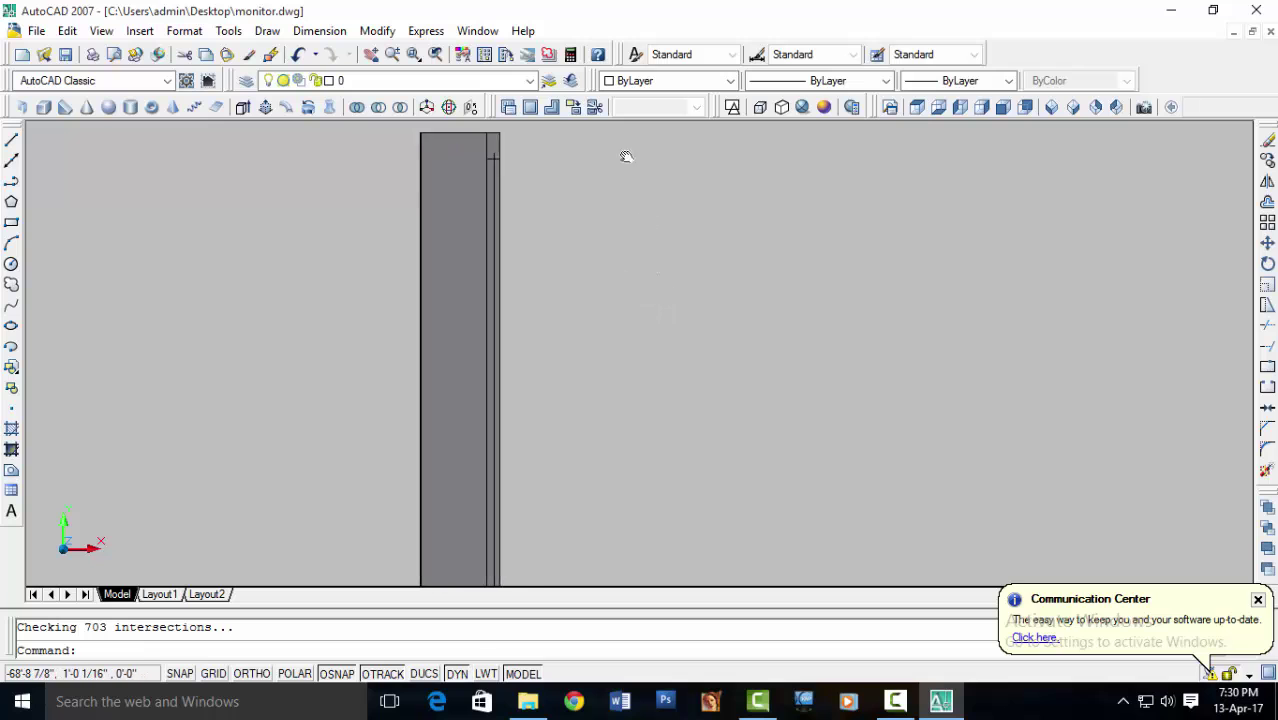
scroll(626, 157, "down", 2)
mouse_move(656, 328)
middle_mouse_down("shift")
mouse_move(572, 357)
mouse_move(690, 354)
middle_mouse_up("shift")
- Create Layer1 with the true colour grey 51,51,51
left_click(1051, 107)
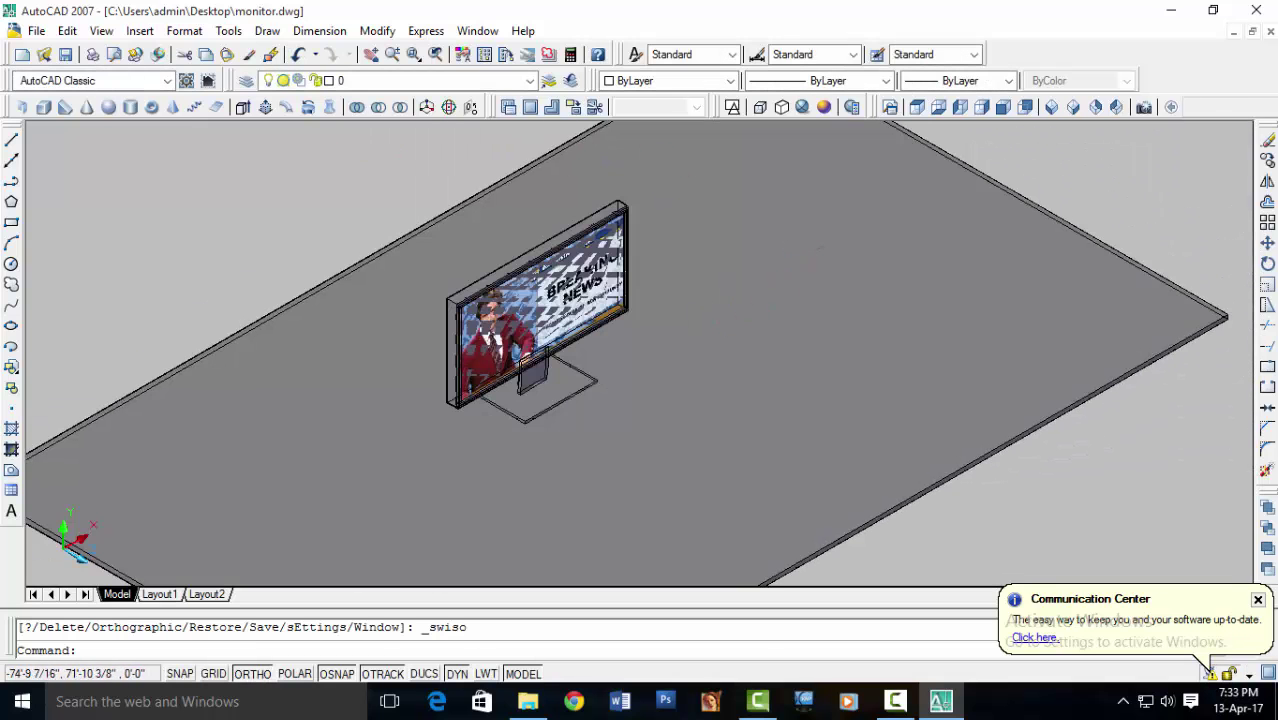
left_click(245, 80)
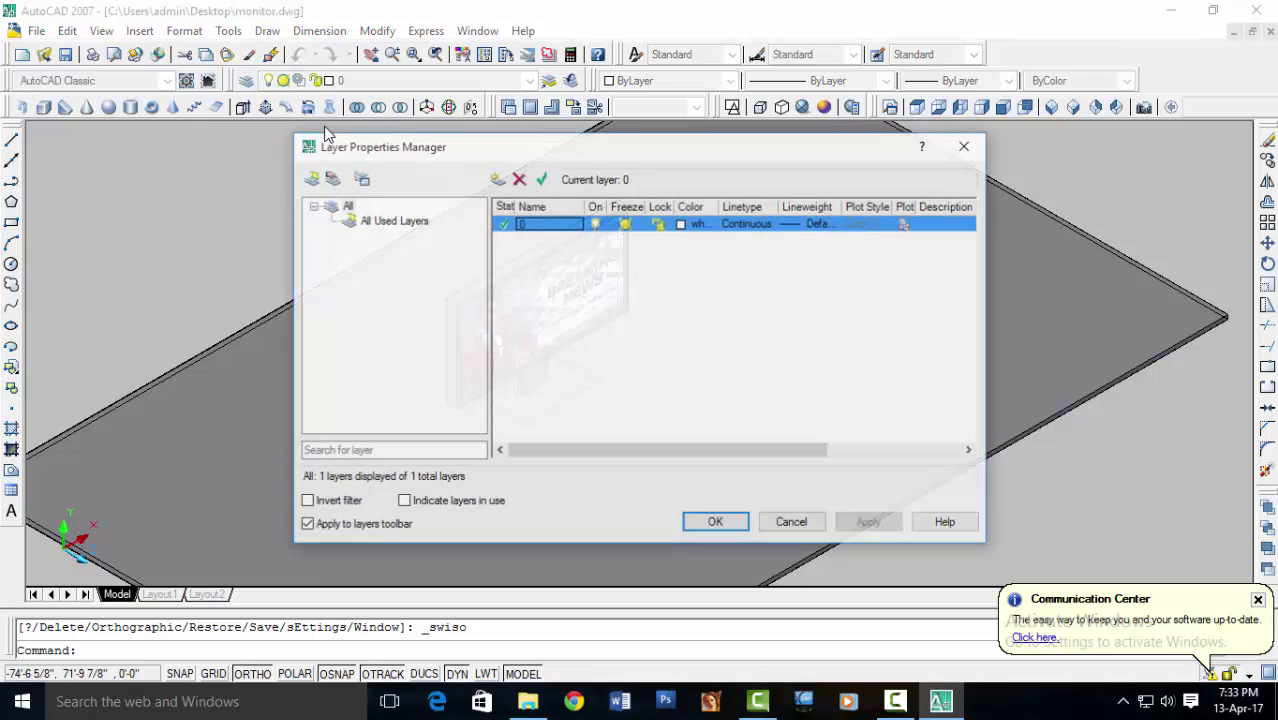
left_click(497, 179)
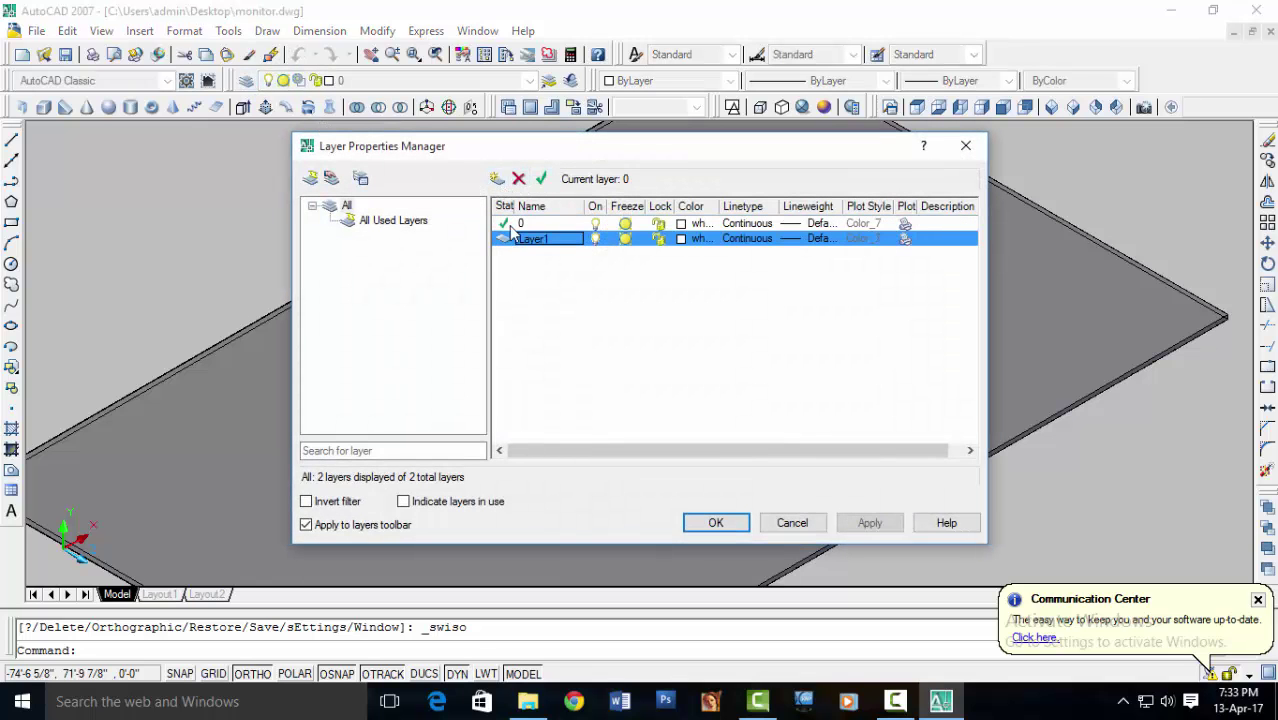
left_click(697, 238)
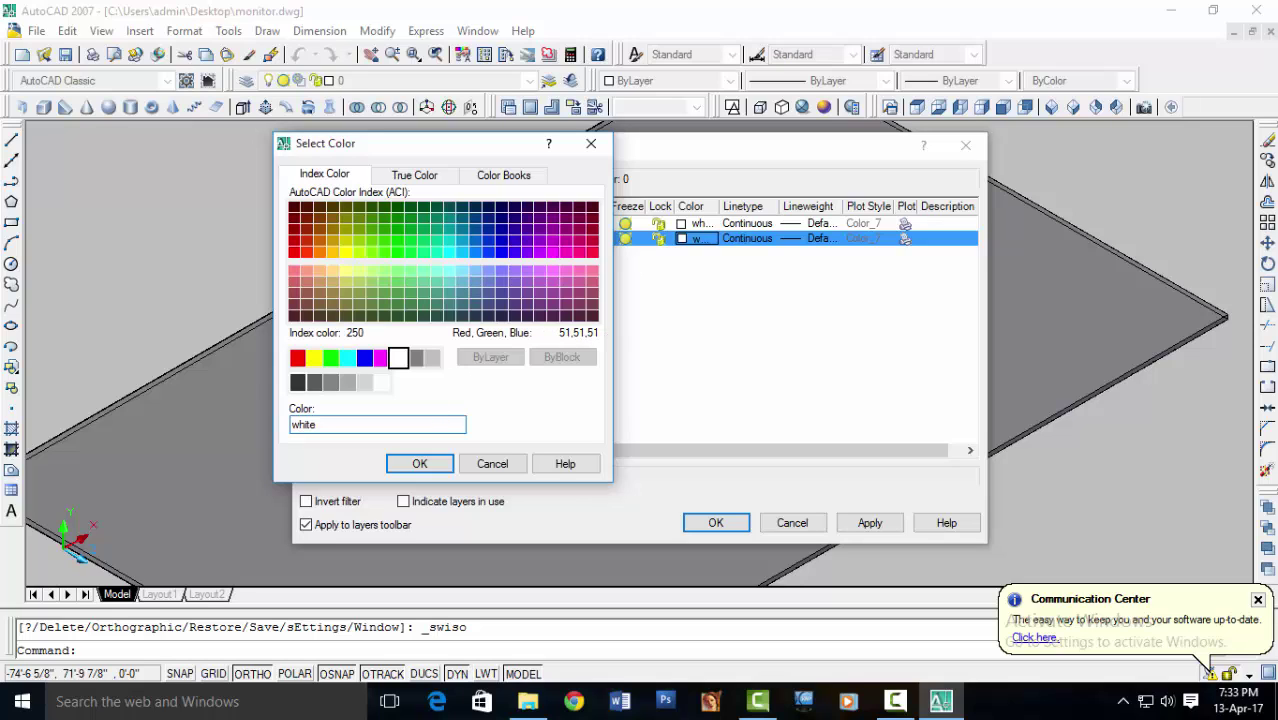
left_click(297, 382)
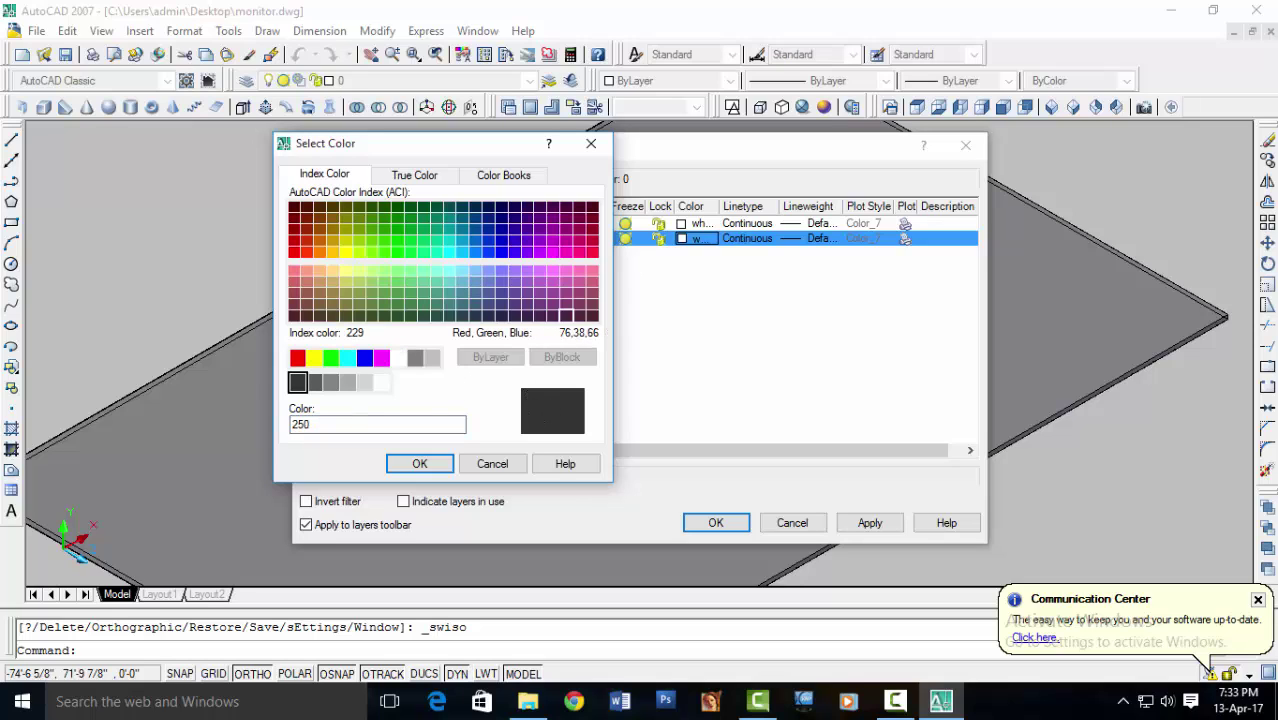
left_click(416, 176)
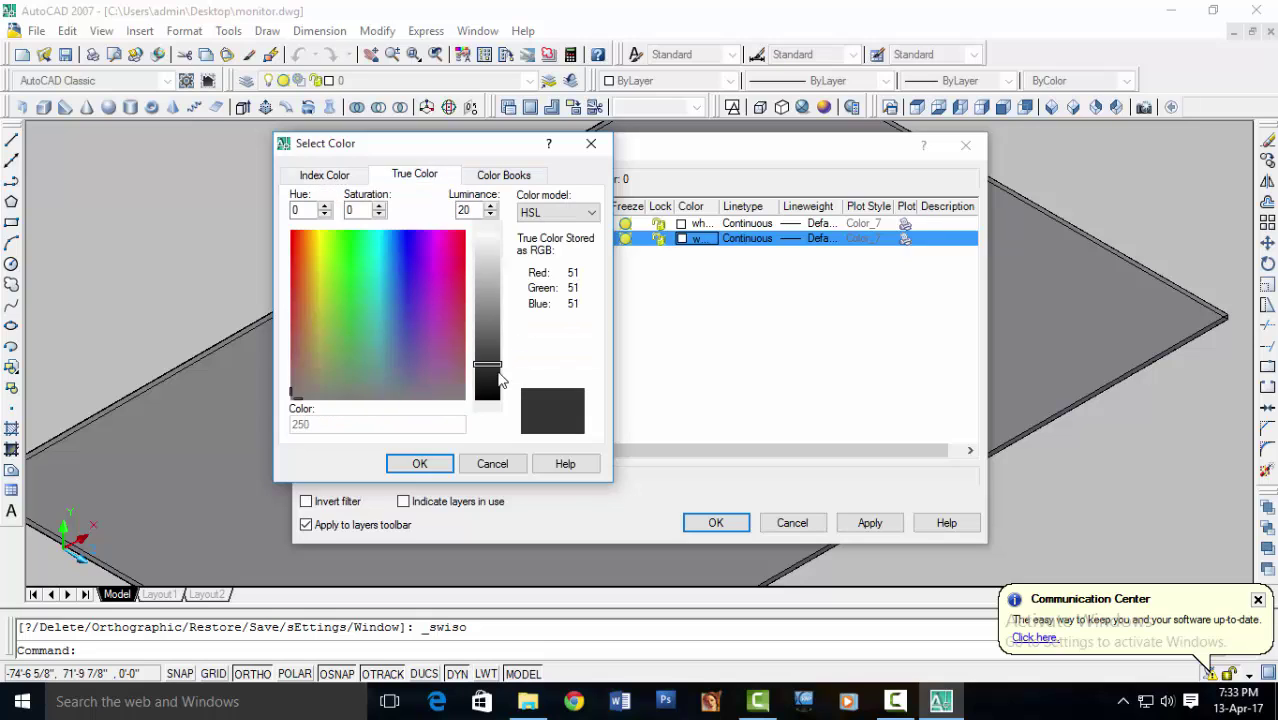
left_click_drag(498, 373, 501, 361)
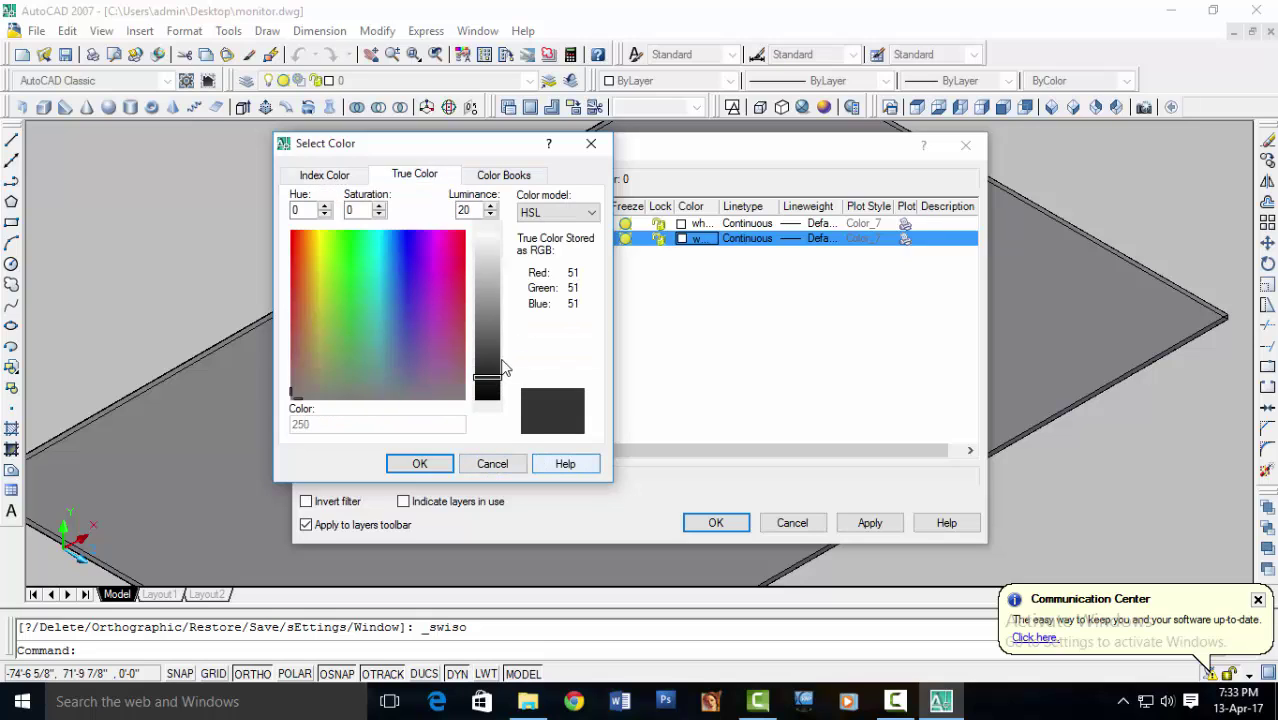
left_click(456, 237)
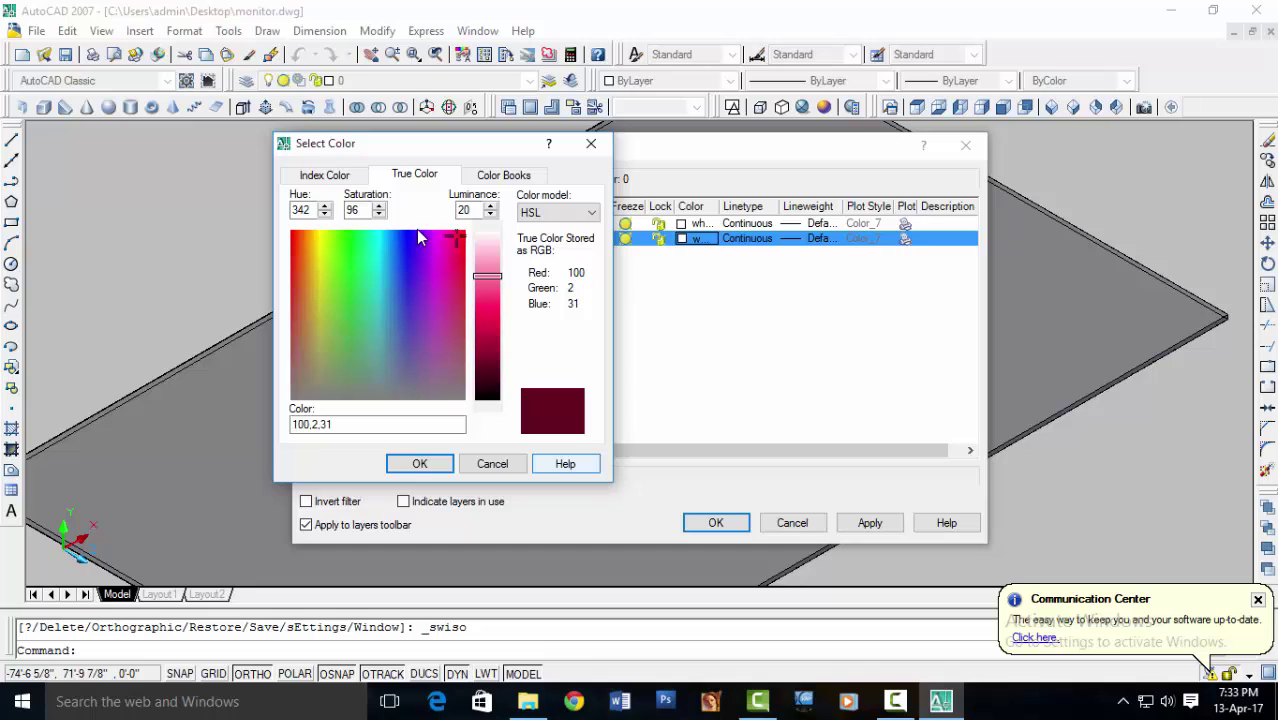
left_click_drag(425, 242, 403, 230)
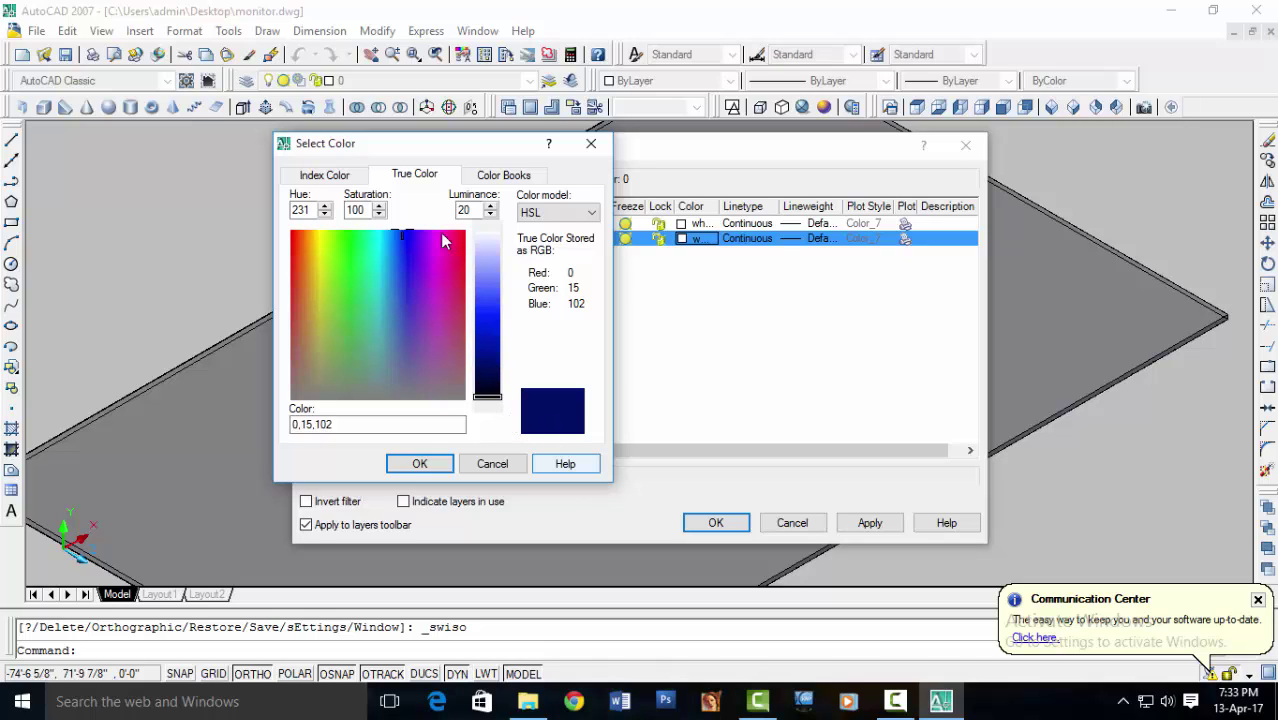
left_click_drag(388, 248, 467, 230)
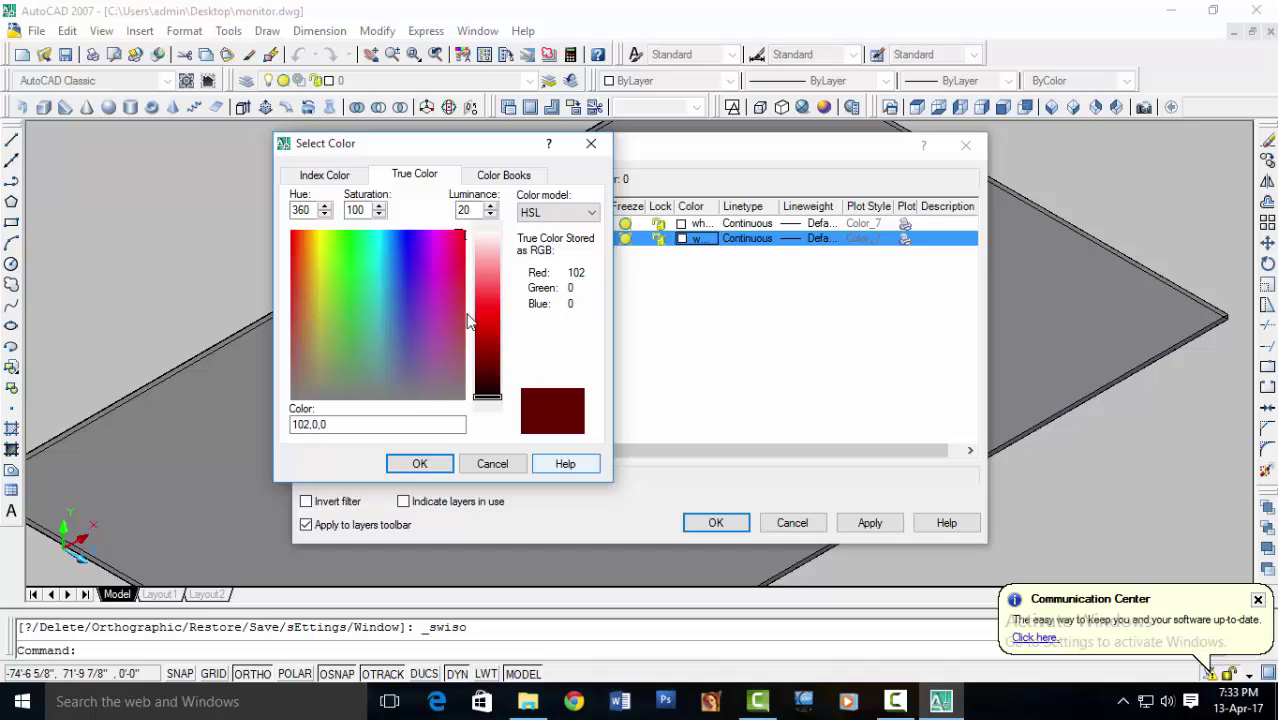
left_click(411, 370)
left_click_drag(409, 370, 407, 408)
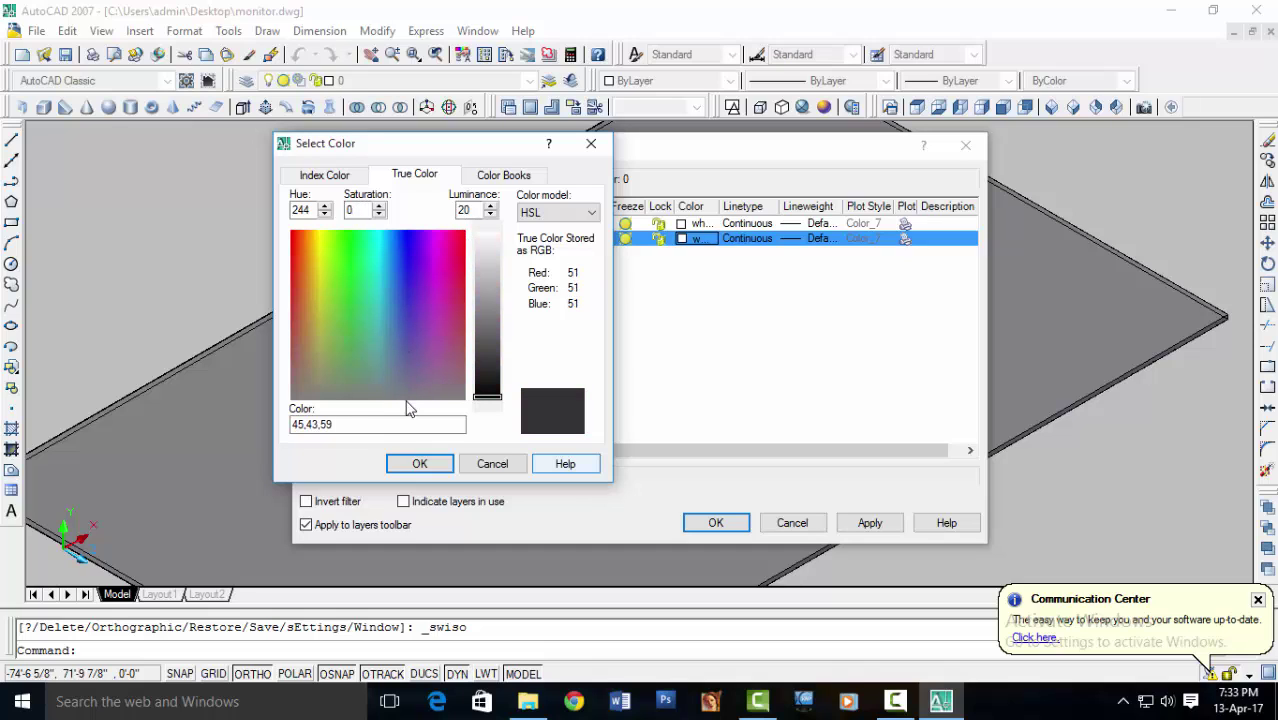
left_click(420, 464)
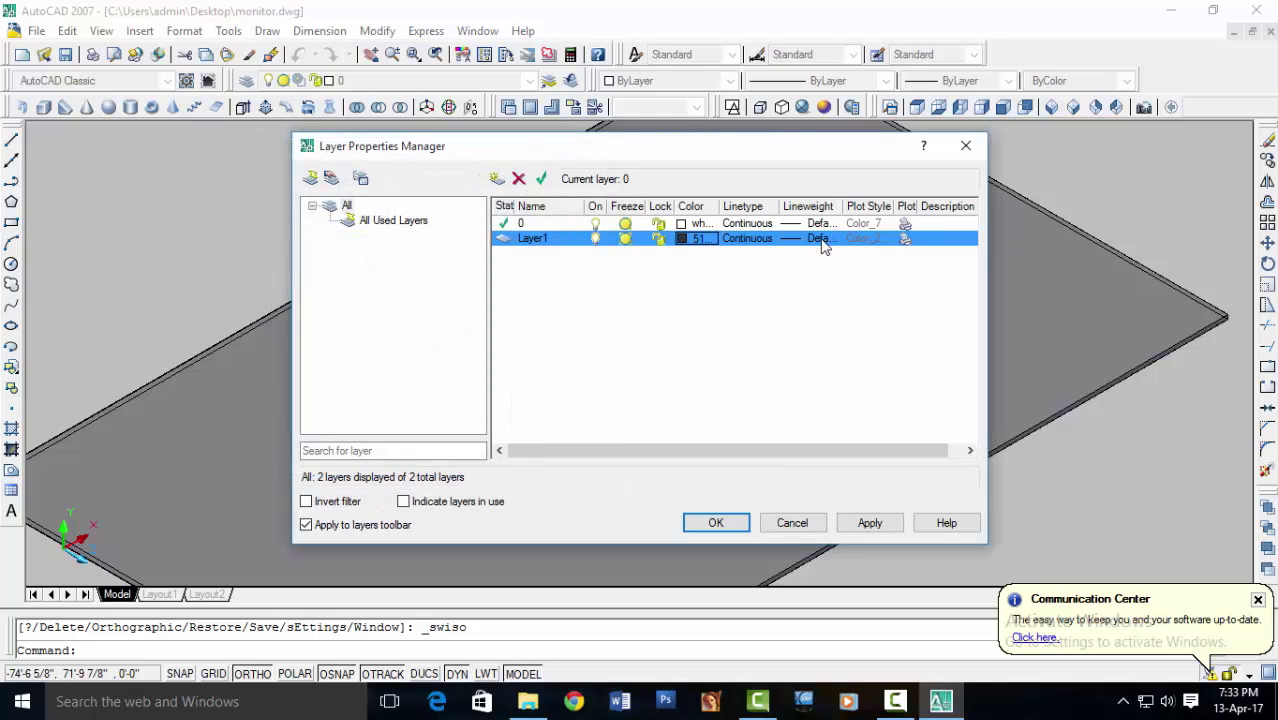
- Add Layer2 coloured yellow
left_click(529, 226)
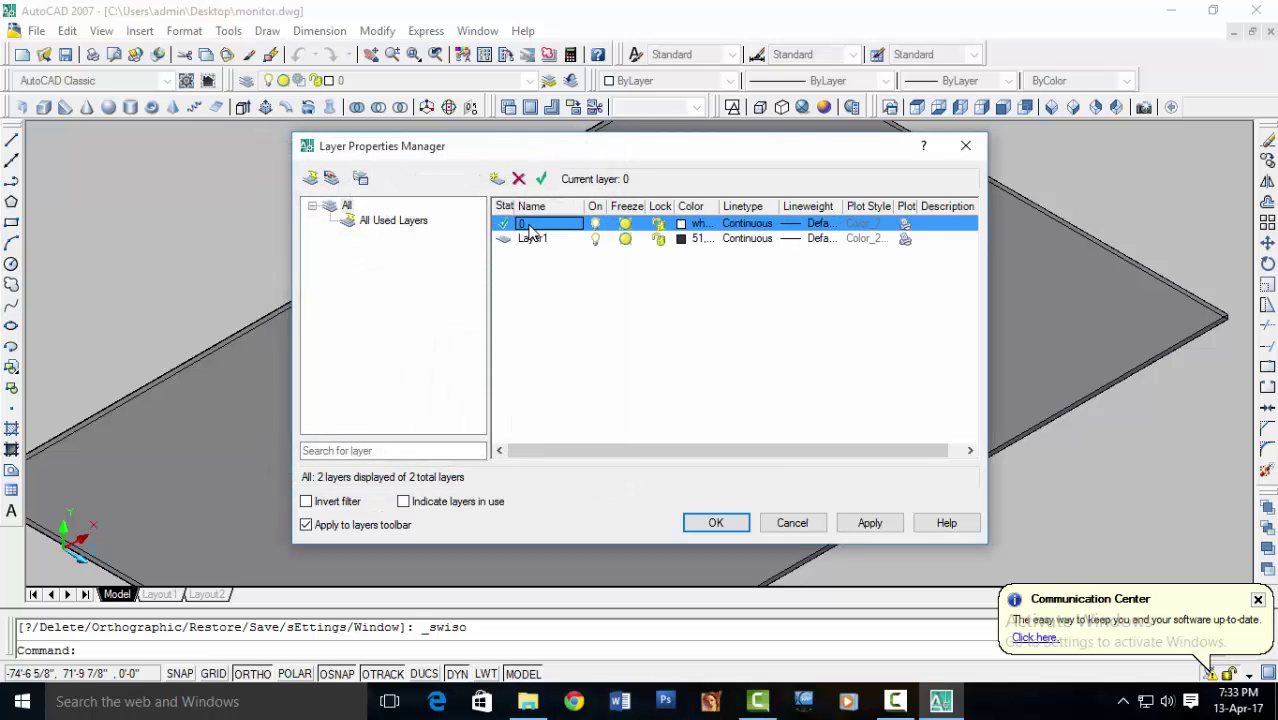
left_click(497, 179)
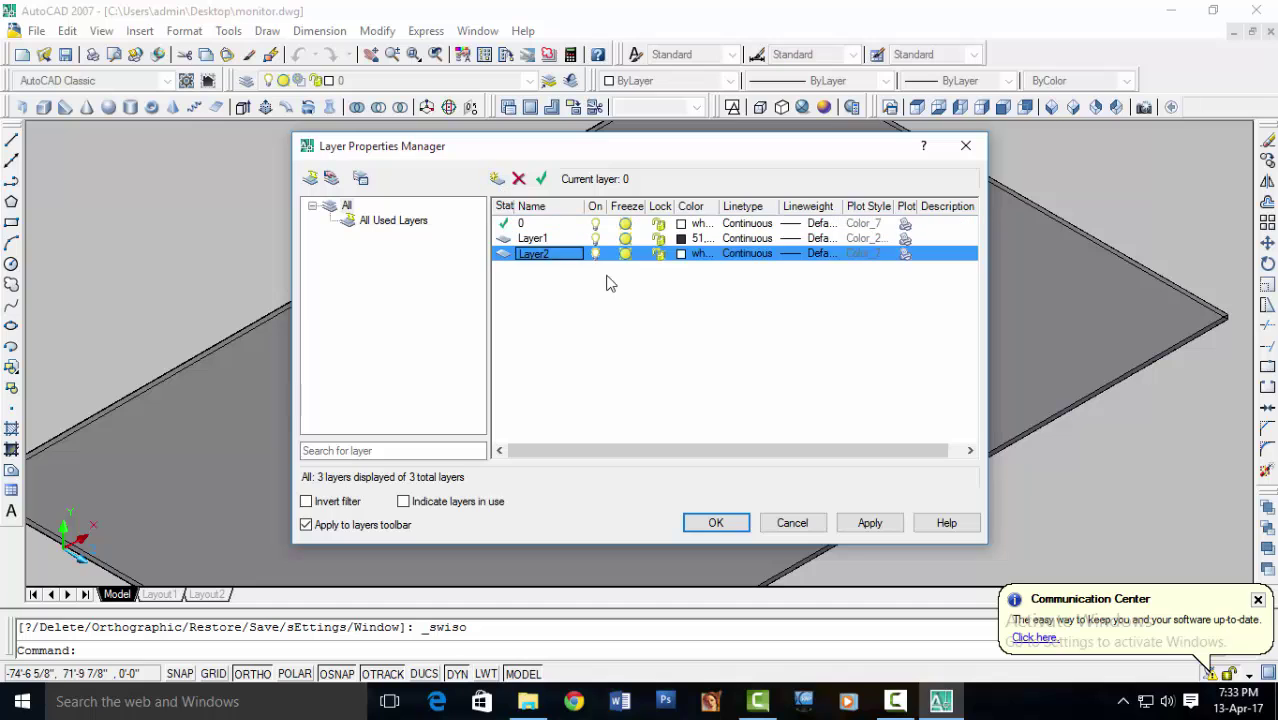
left_click(686, 254)
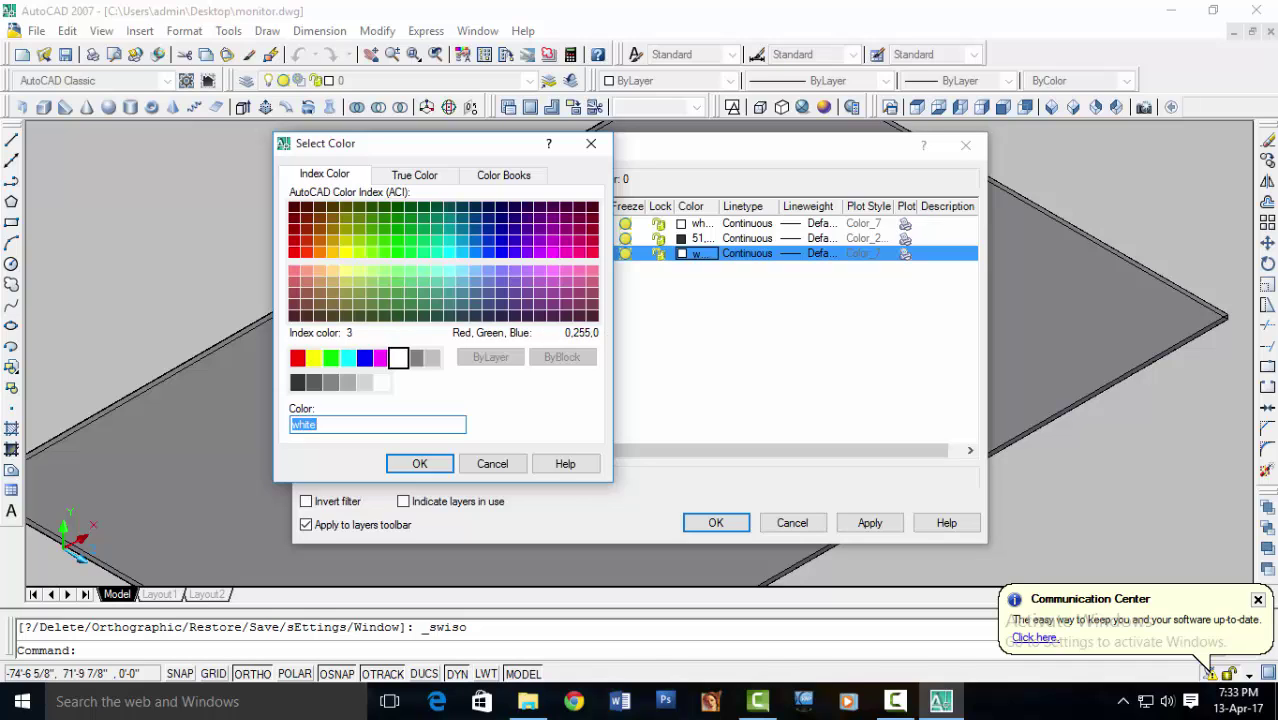
left_click(313, 357)
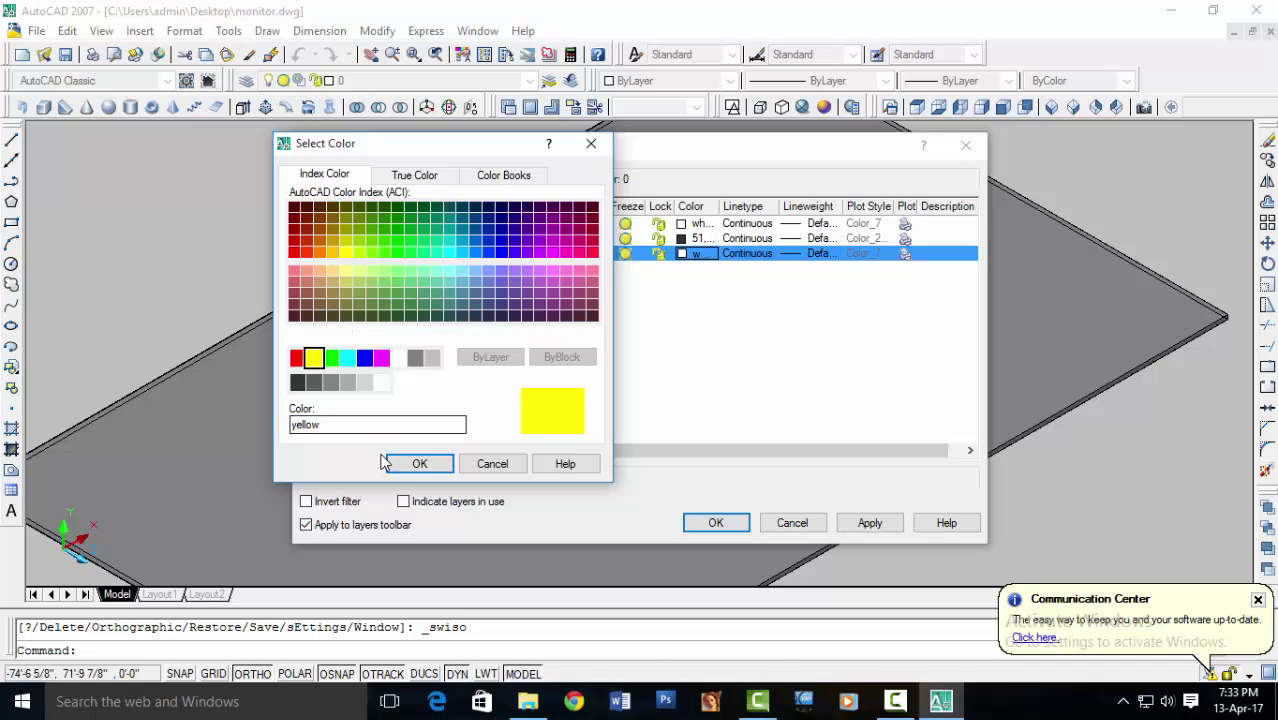
left_click(419, 463)
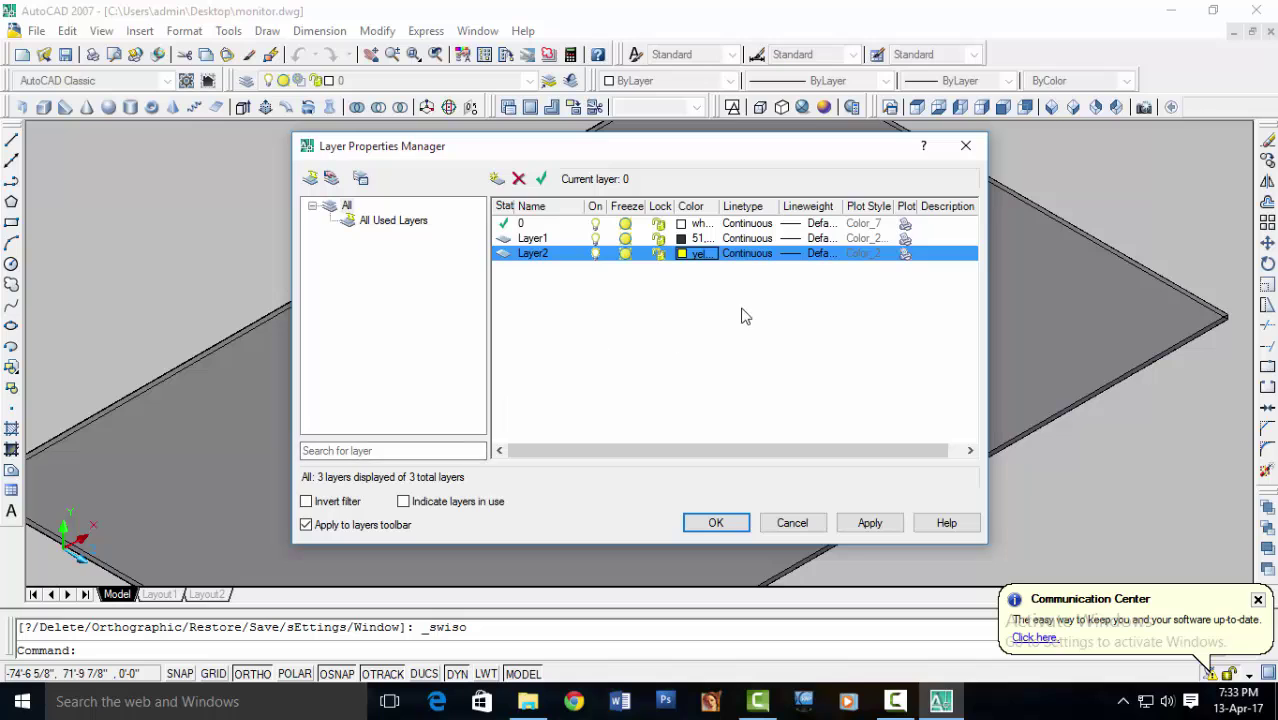
- Add Layer3, pick its index colour, then apply and close the Layer Properties Manager
left_click(497, 180)
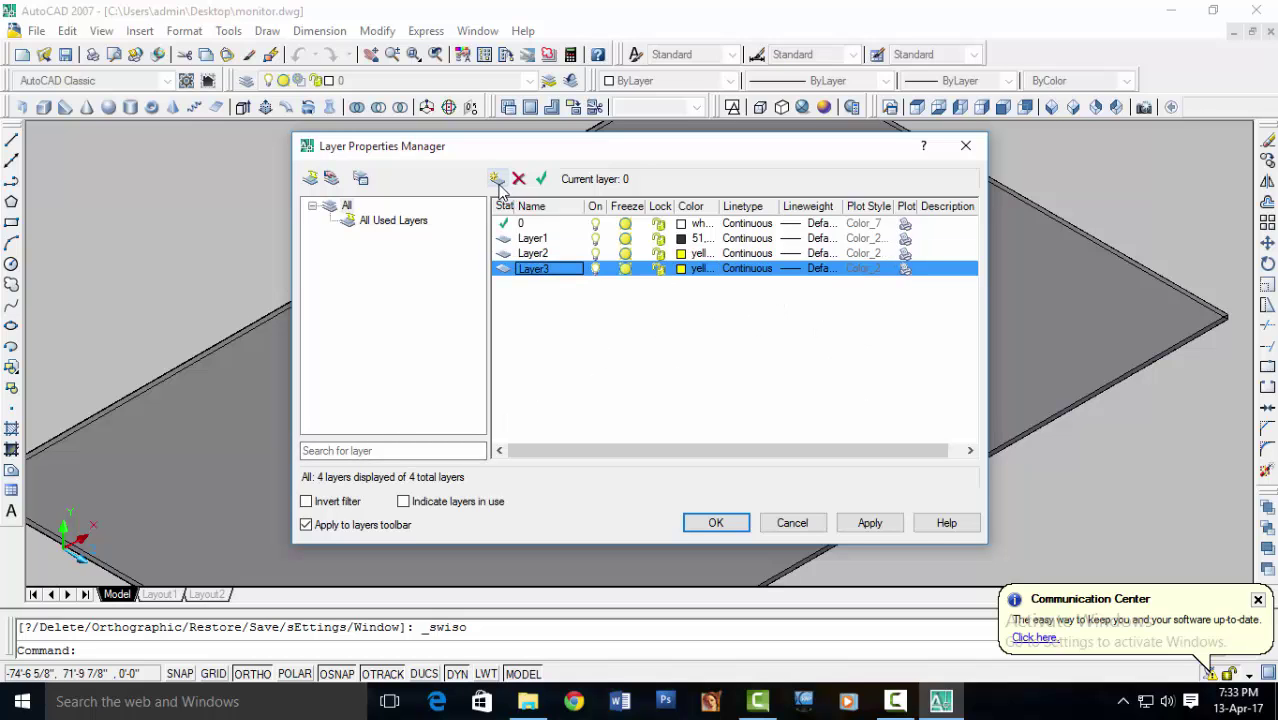
left_click(682, 268)
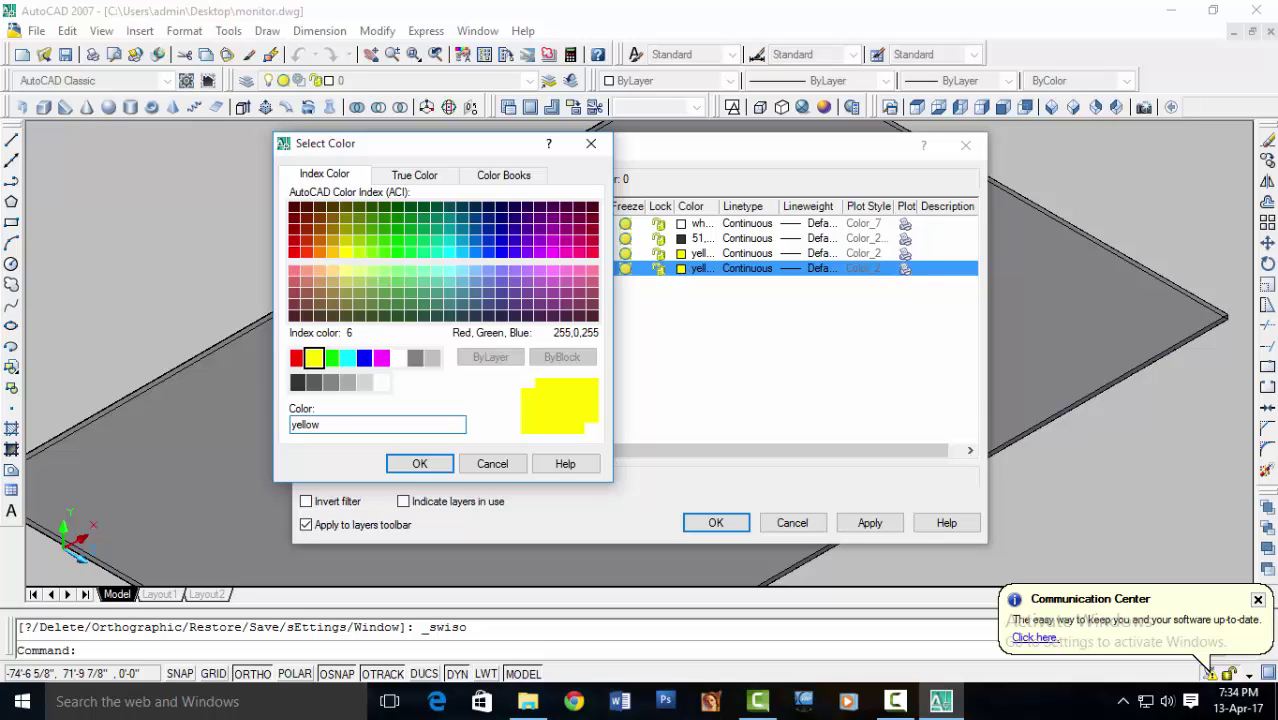
left_click(381, 357)
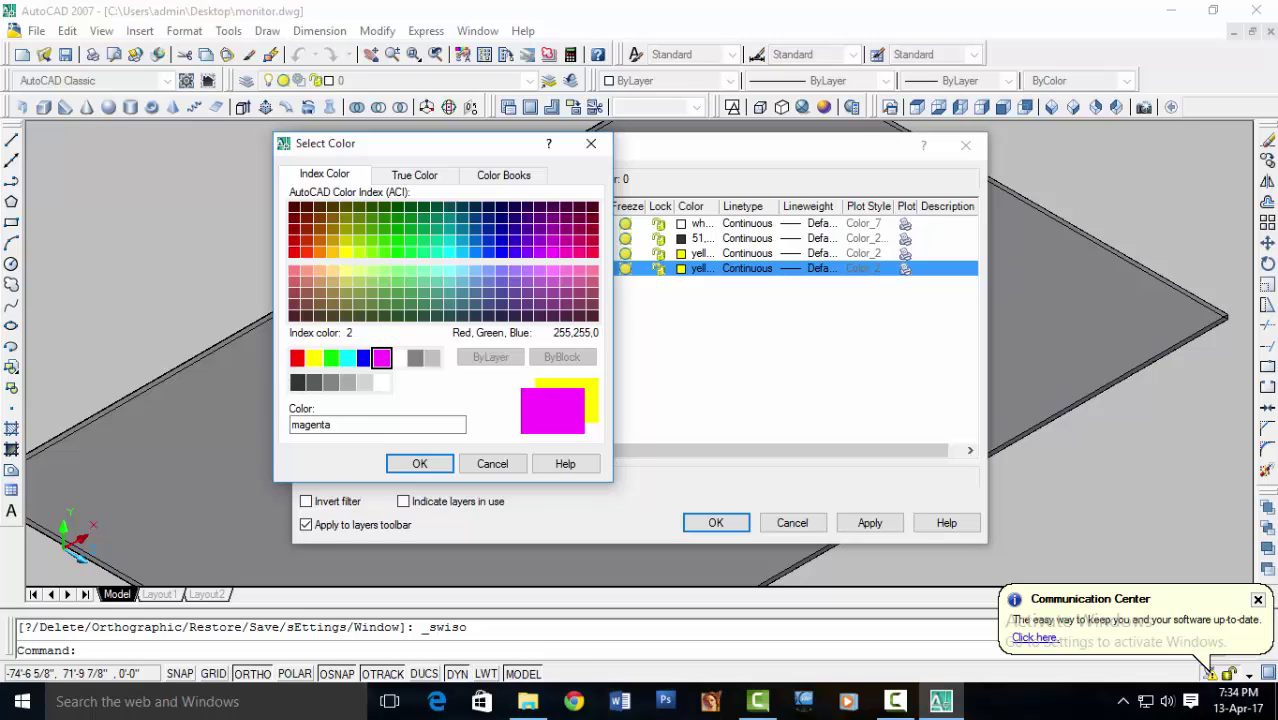
left_click(314, 357)
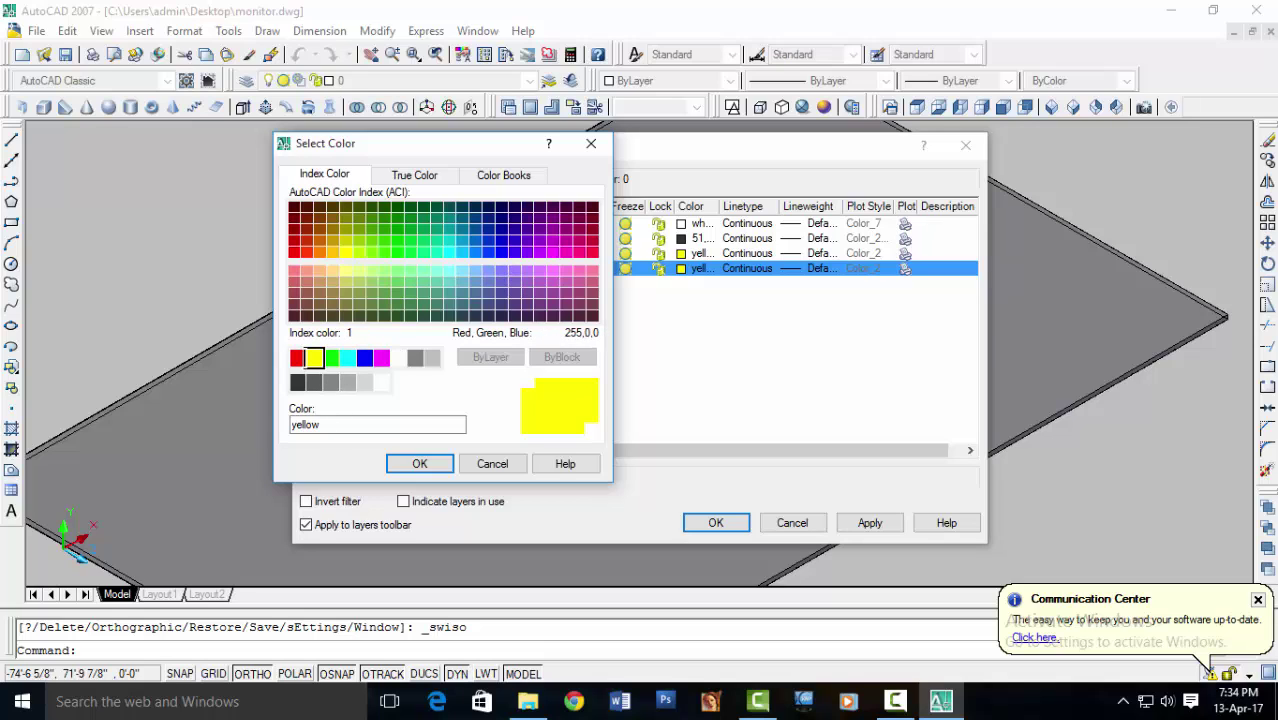
left_click(364, 357)
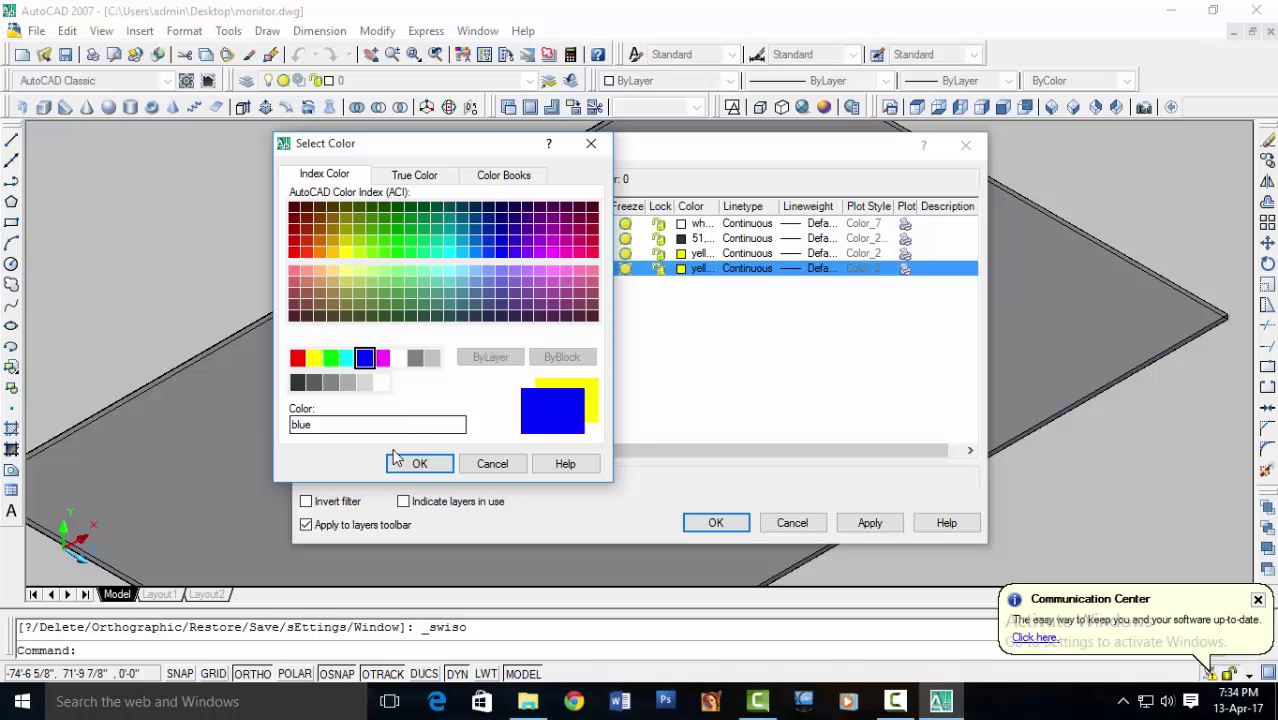
left_click(419, 463)
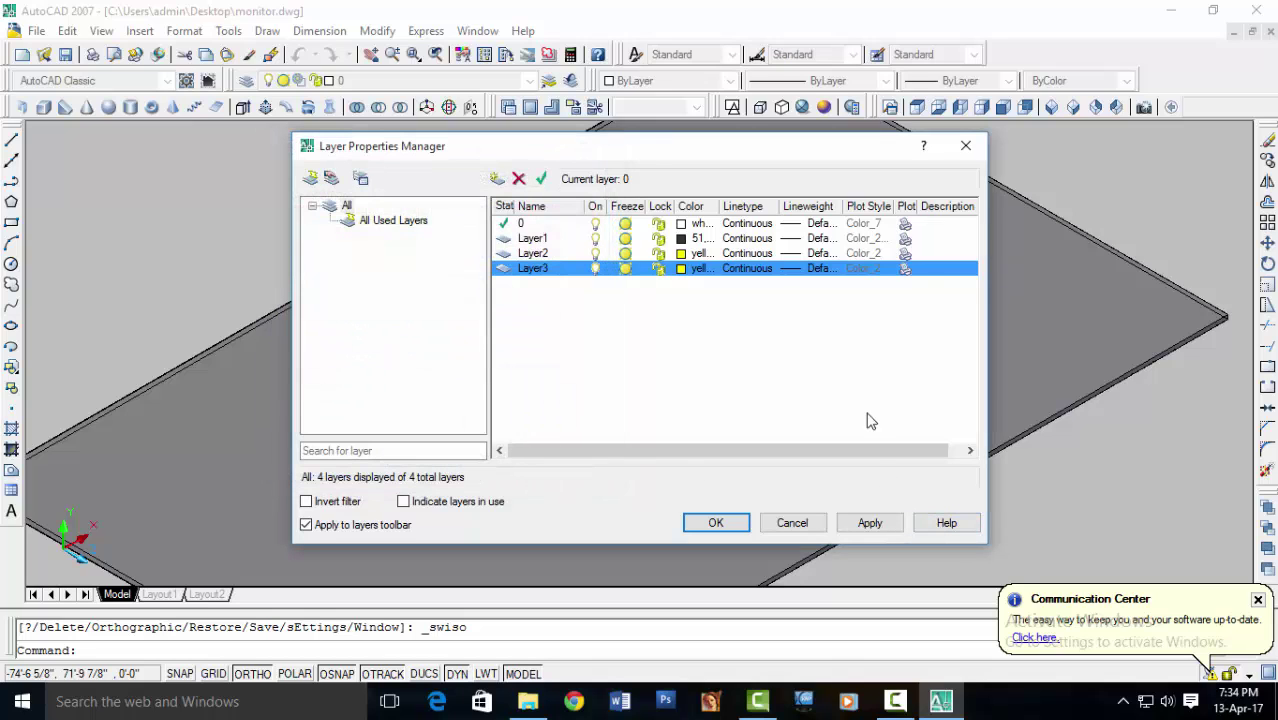
left_click(870, 524)
left_click(733, 528)
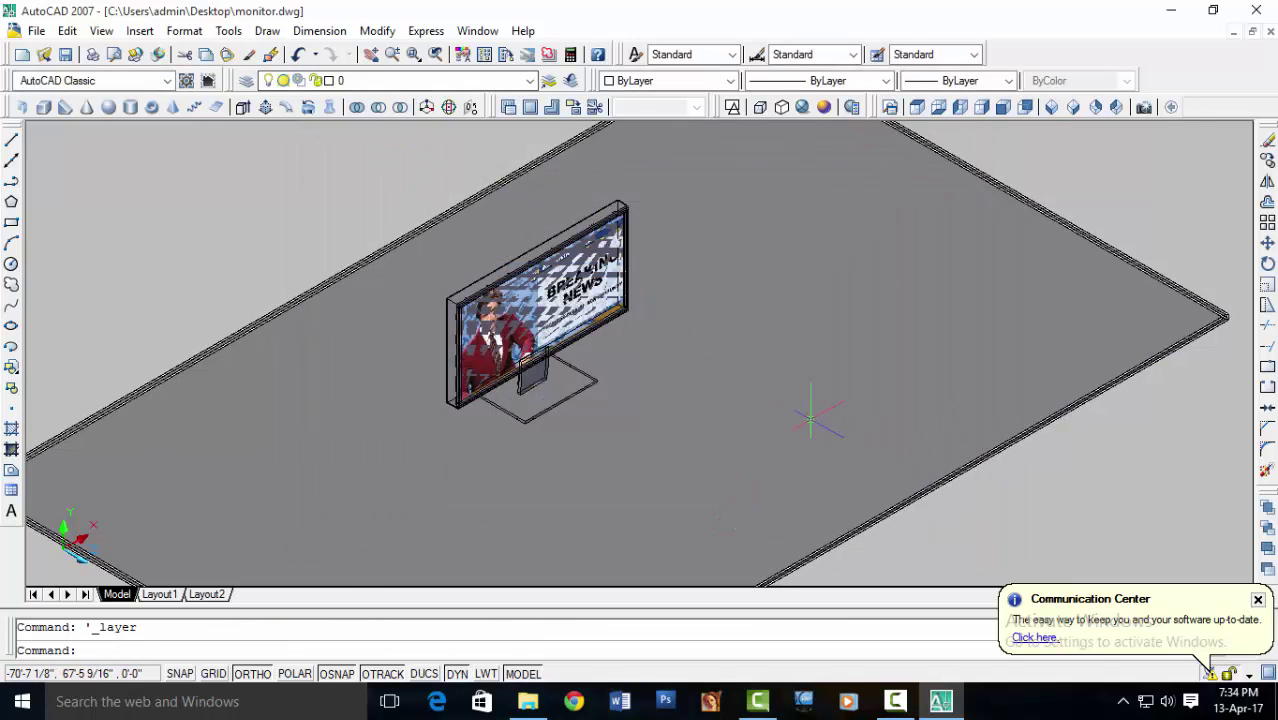
- Put the monitor's base, stand and frame on Layer1
scroll(686, 378, "up", 5)
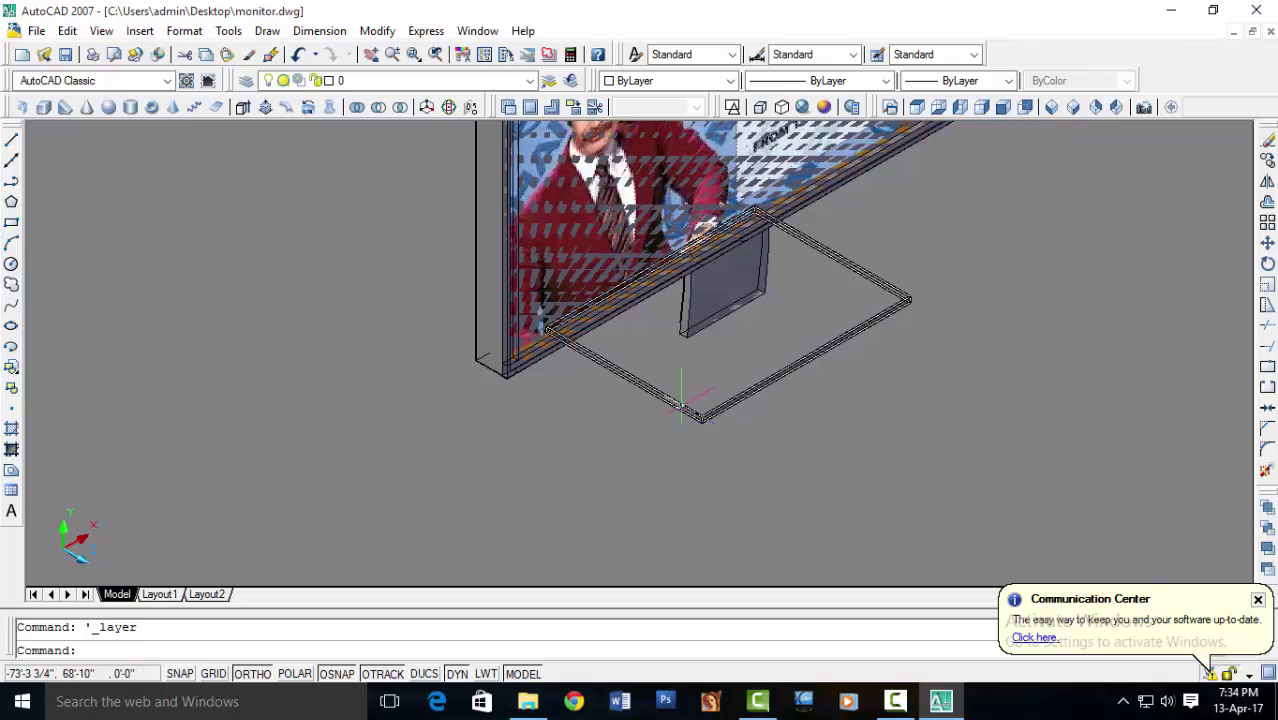
left_click(689, 404)
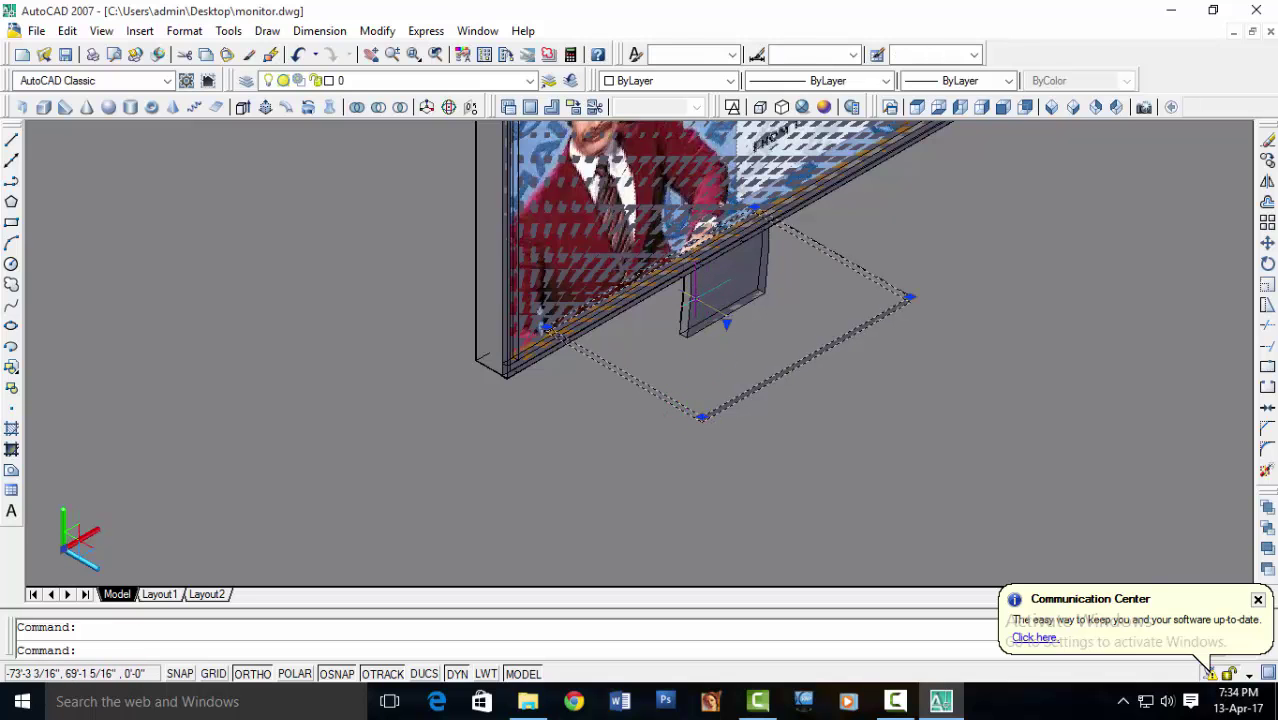
left_click(722, 290)
middle_click_drag(722, 290, 758, 420)
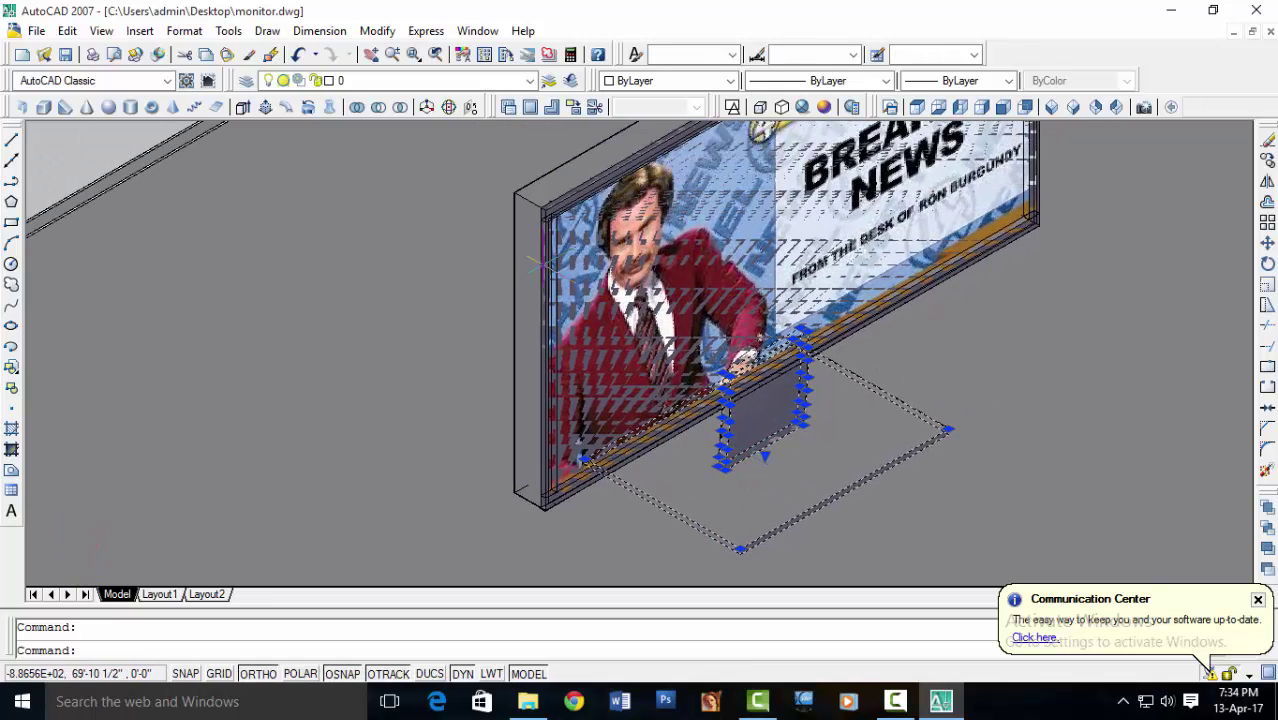
scroll(555, 205, "up", 5)
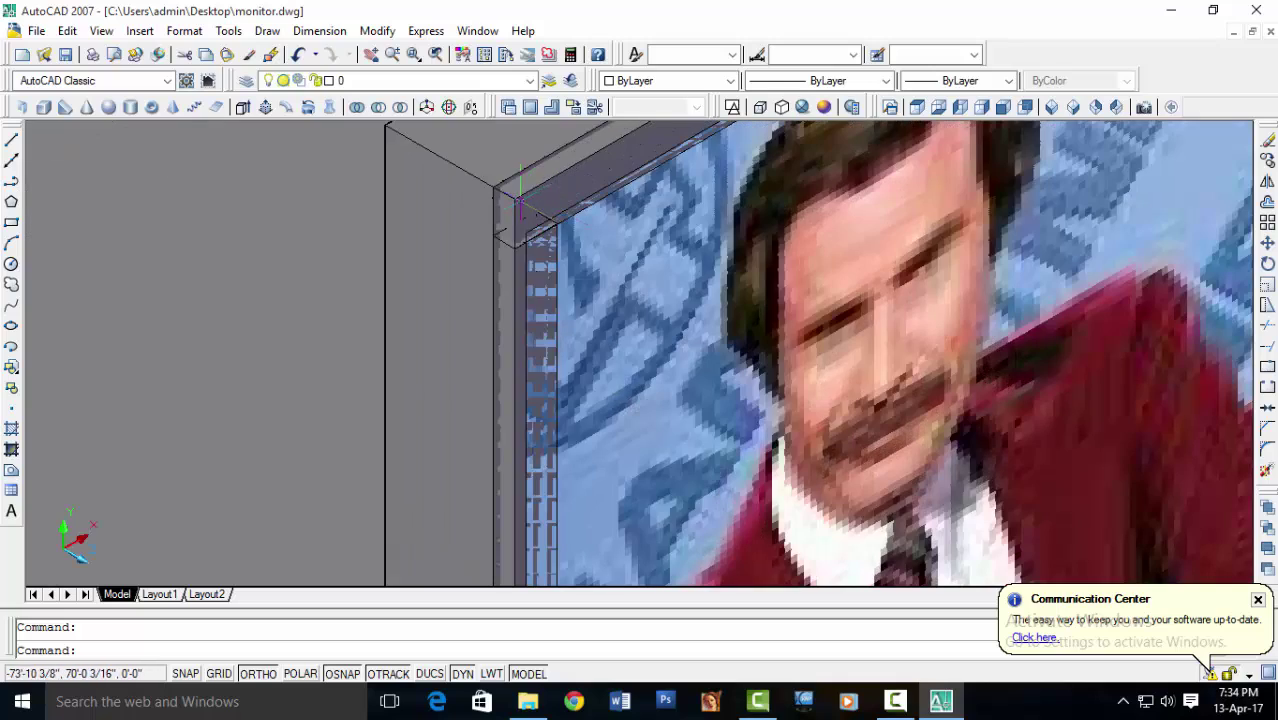
left_click(510, 190)
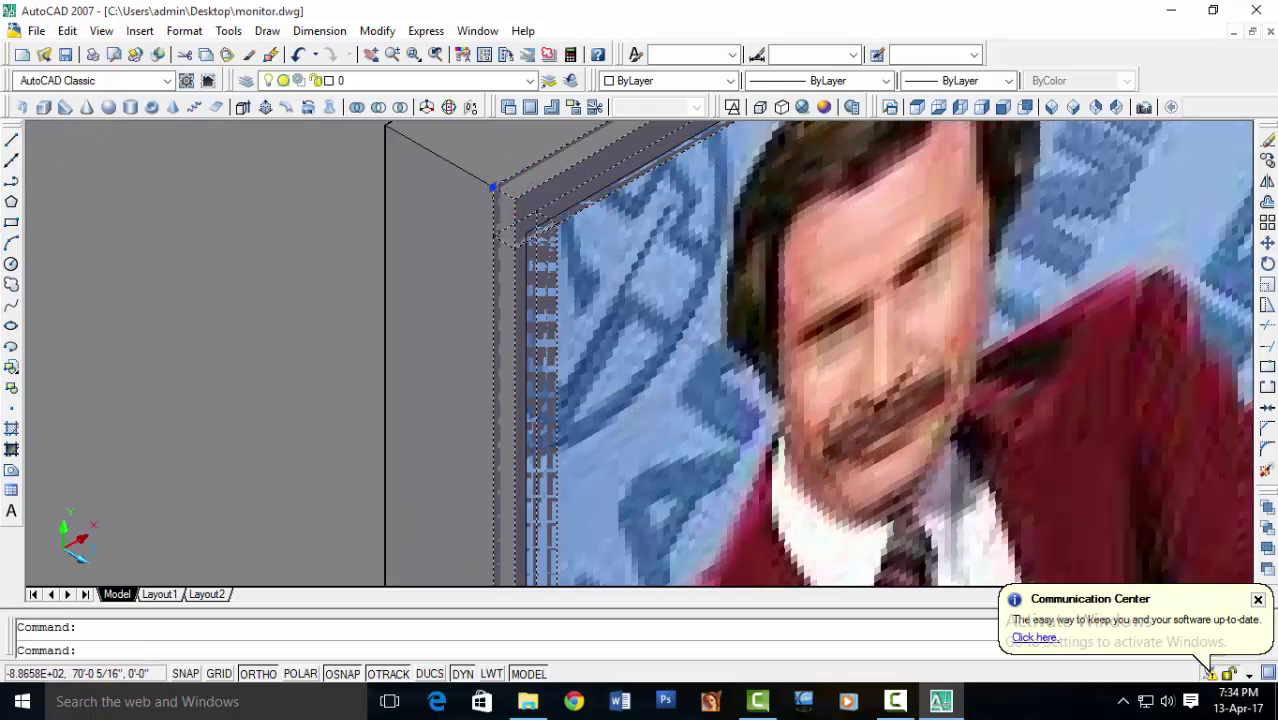
scroll(492, 186, "down", 5)
scroll(485, 183, "up", 3)
scroll(477, 180, "up", 2)
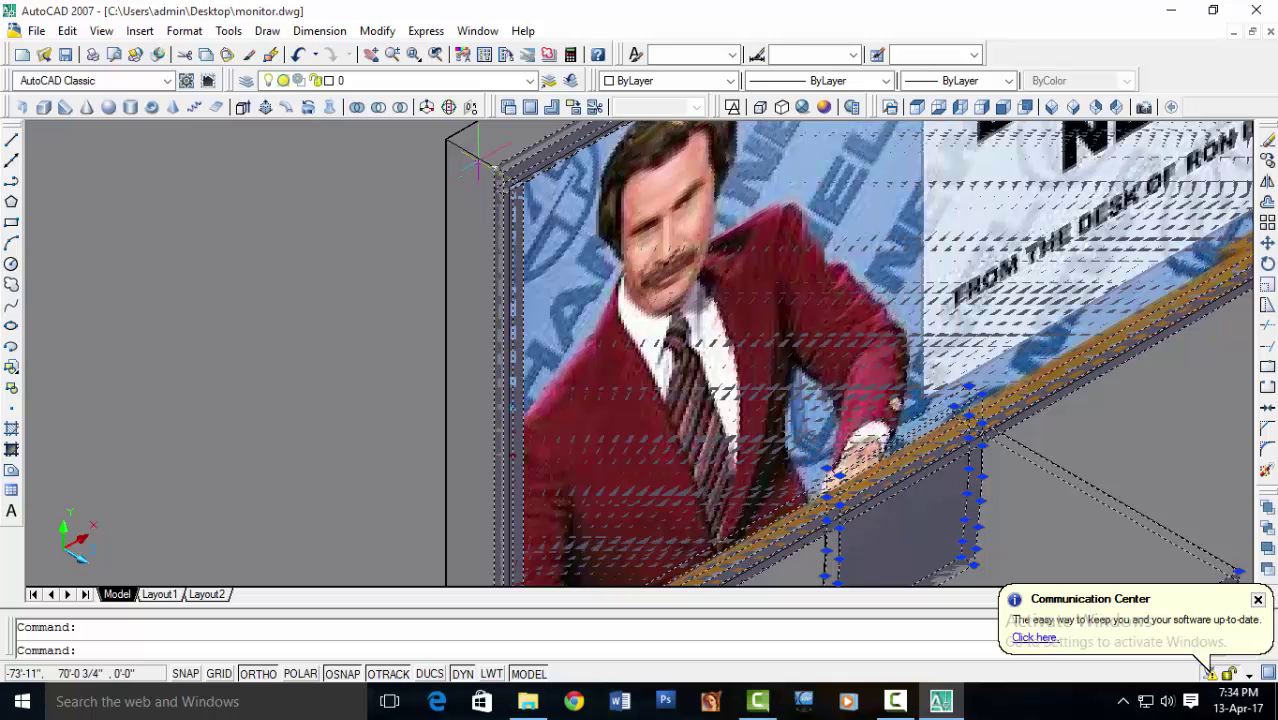
scroll(480, 162, "down", 6)
scroll(568, 268, "up", 1)
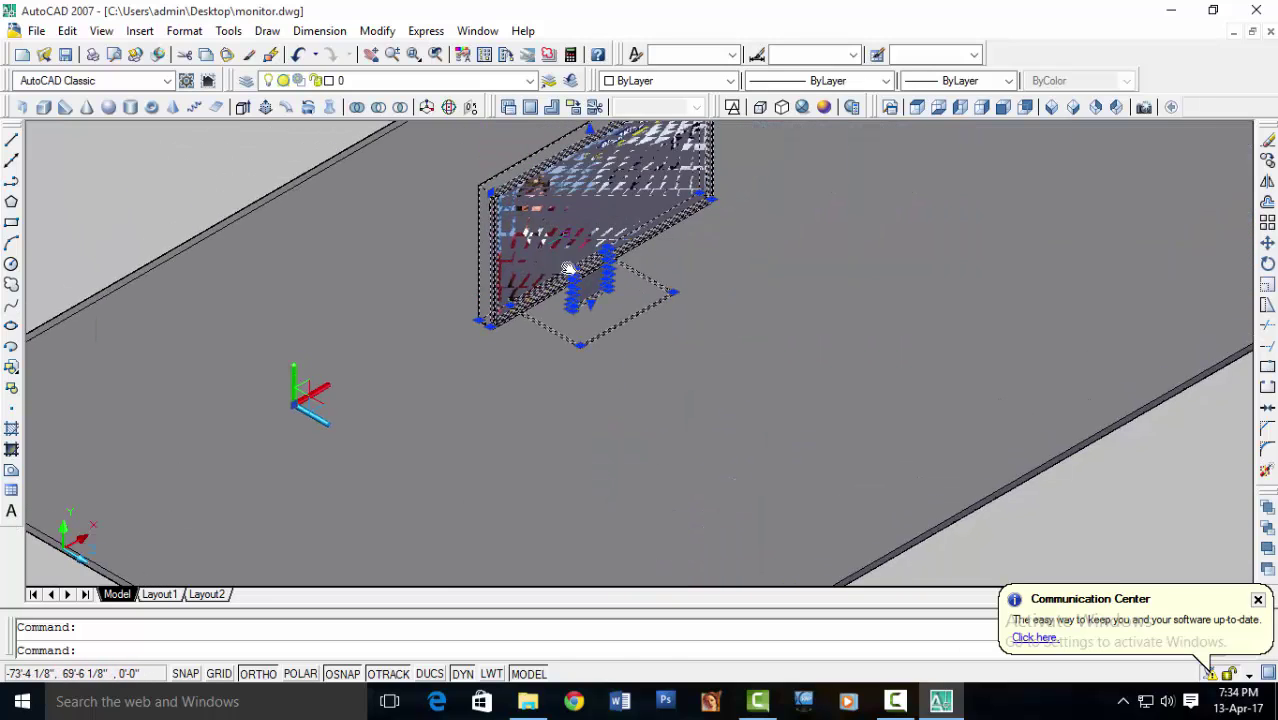
left_click(420, 80)
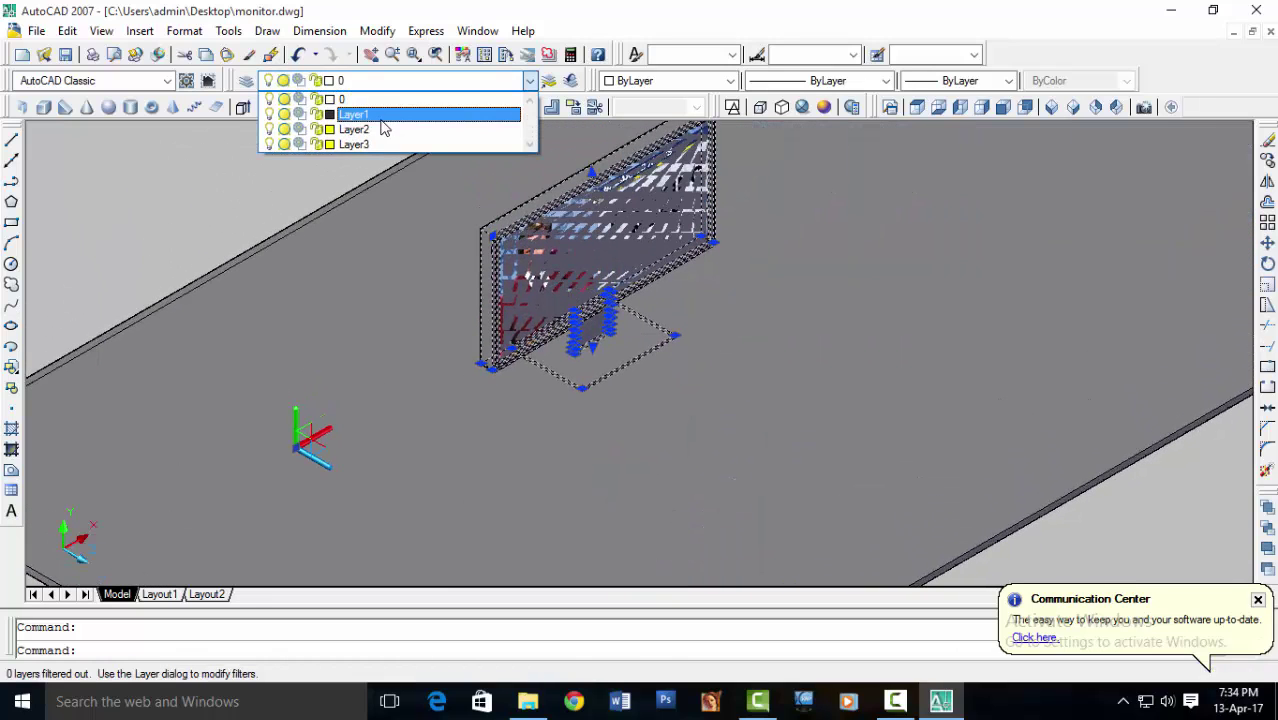
left_click(381, 117)
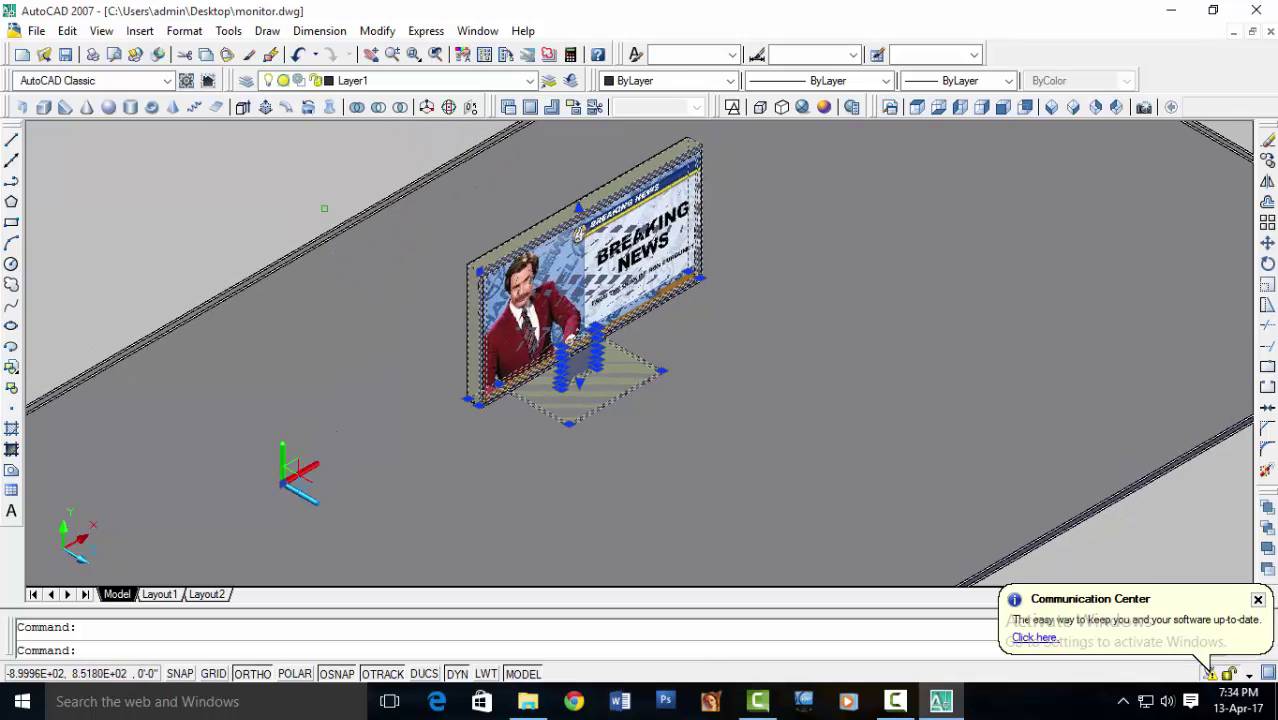
key("Escape")
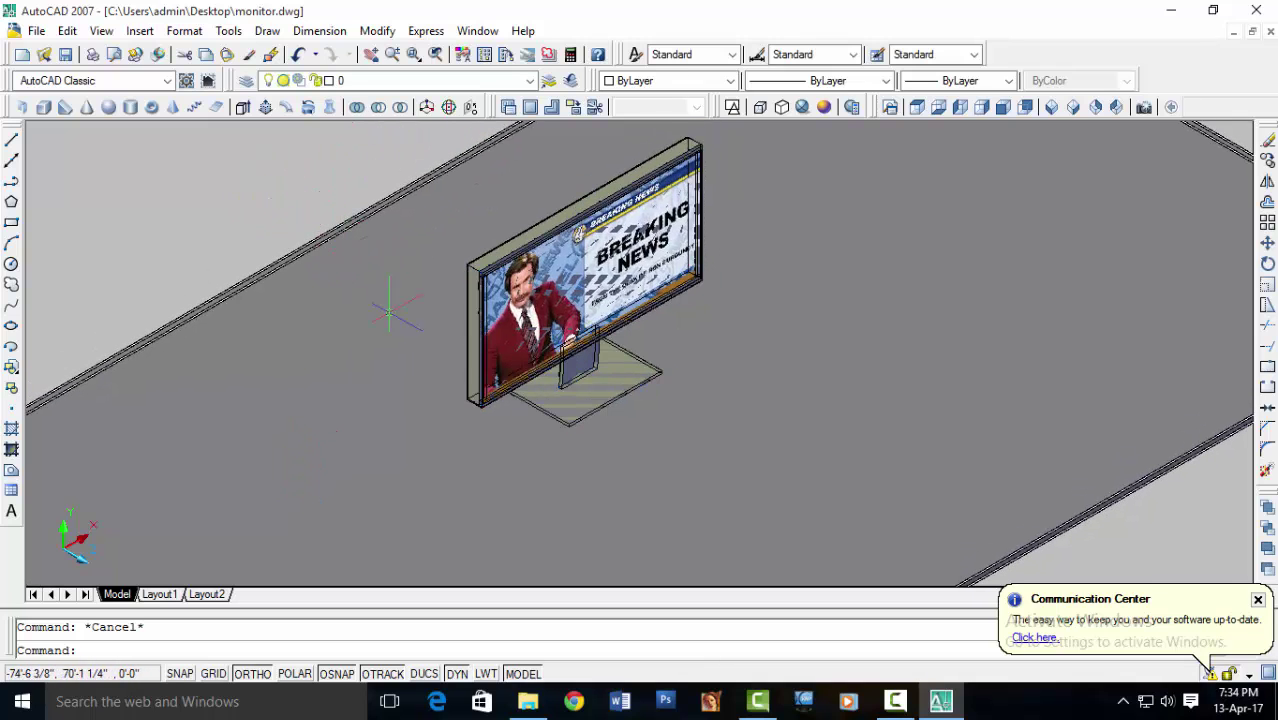
- Move the floor slab onto Layer2 so it turns yellow
middle_click_drag(541, 493, 470, 440, "shift")
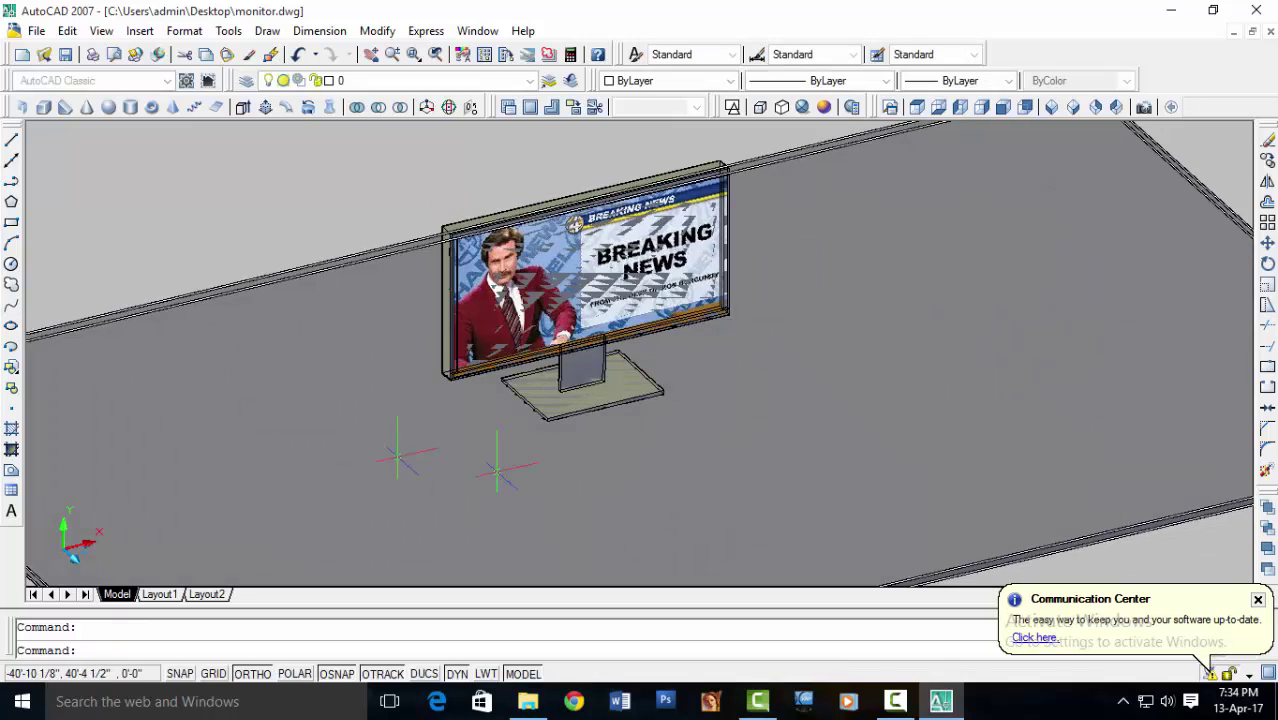
scroll(478, 347, "up", 2)
left_click(405, 283)
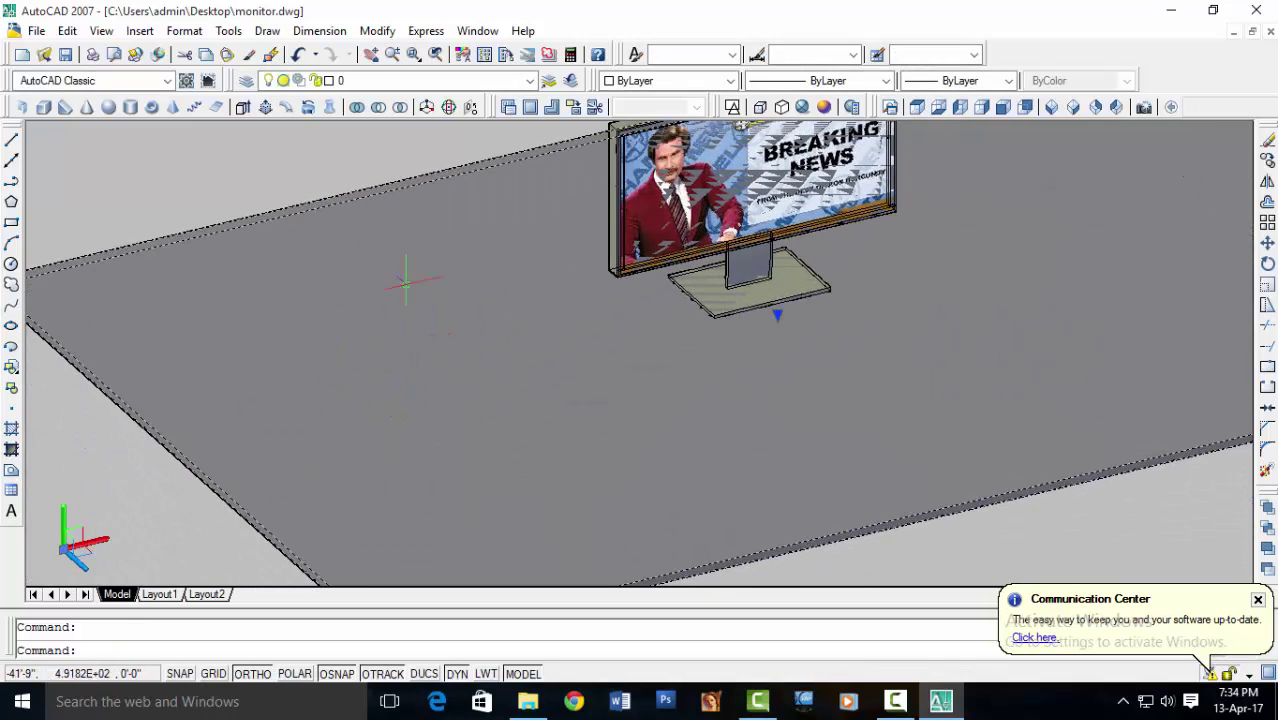
middle_click_drag(399, 185, 449, 166, "shift")
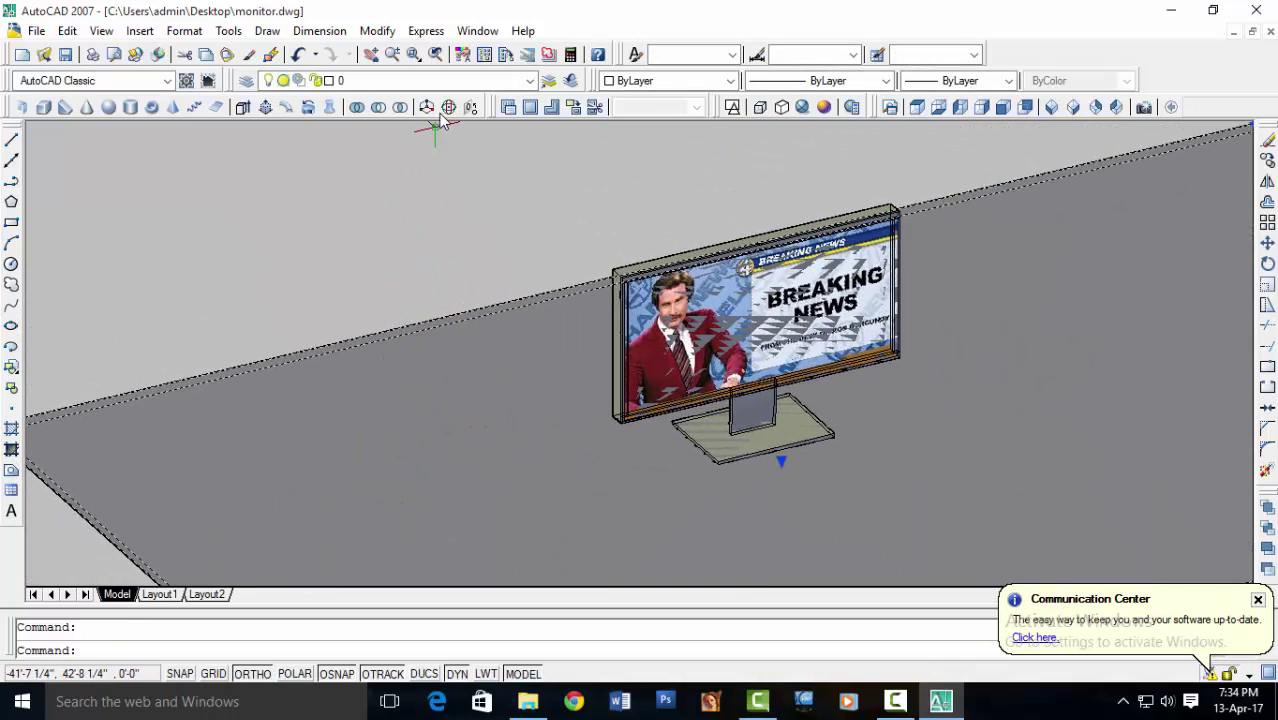
left_click(410, 82)
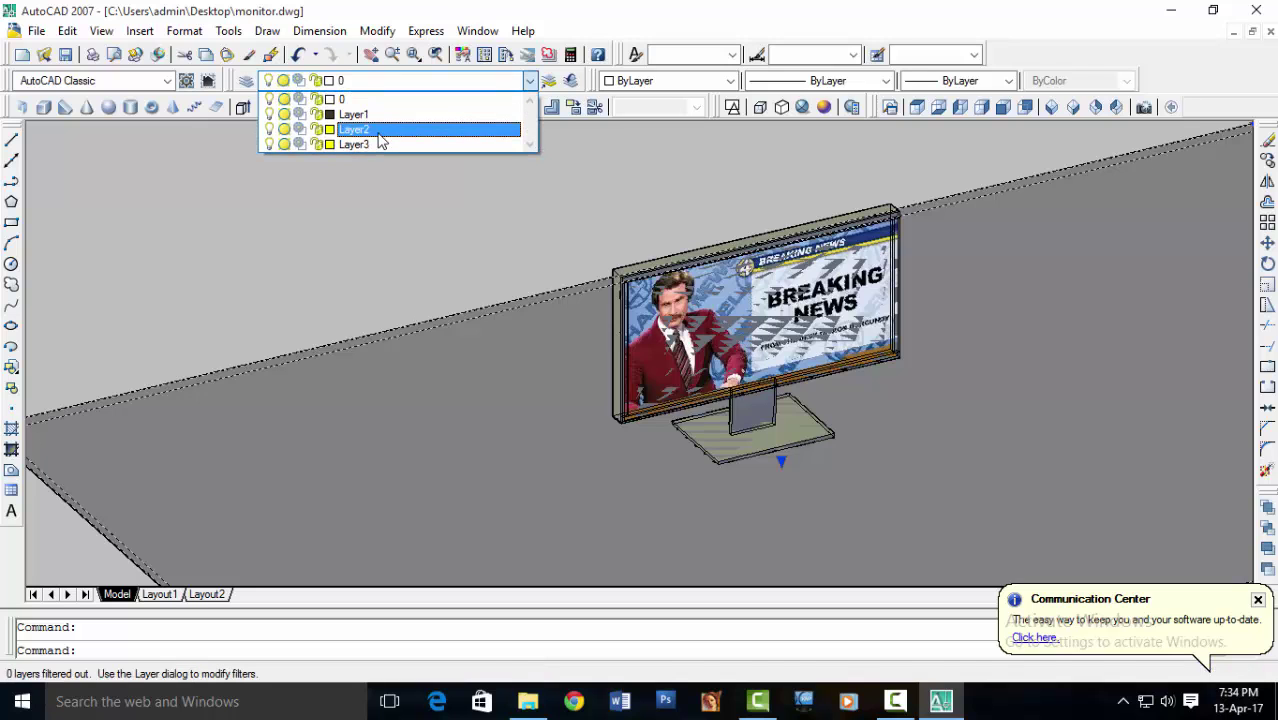
left_click(378, 132)
middle_click_drag(433, 234, 372, 215)
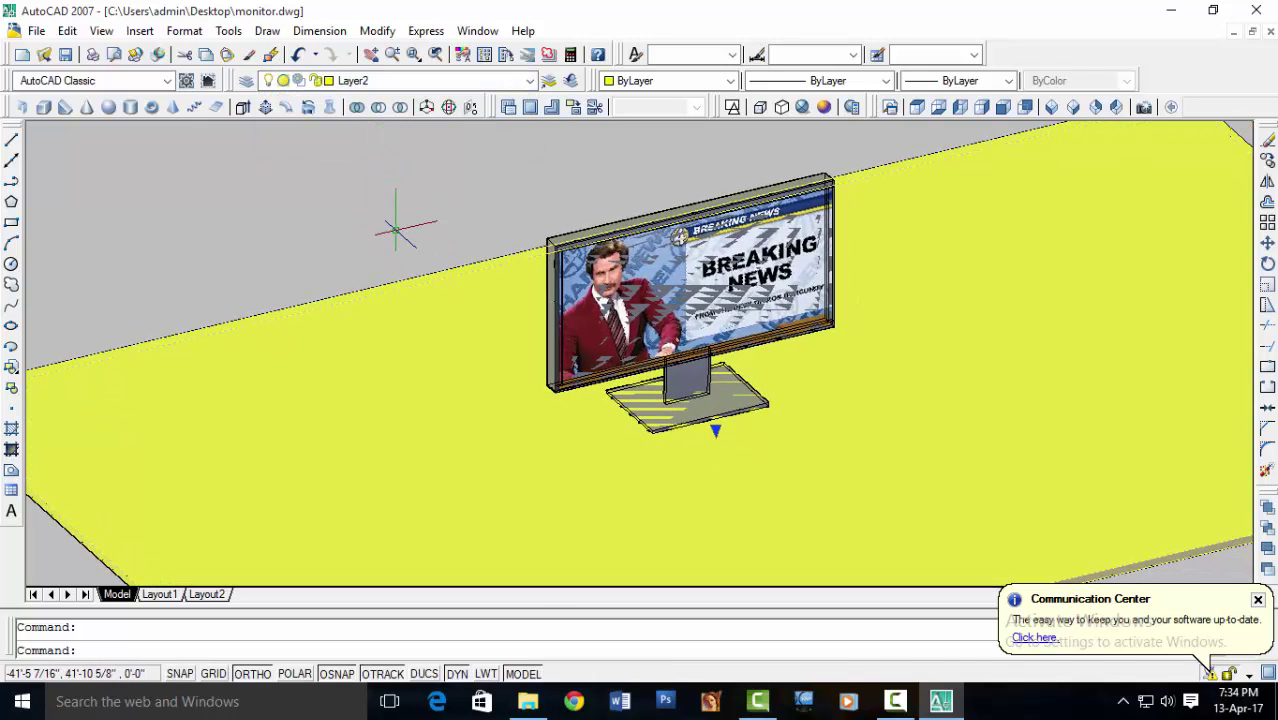
left_click(384, 244)
left_click(285, 272)
key("Escape")
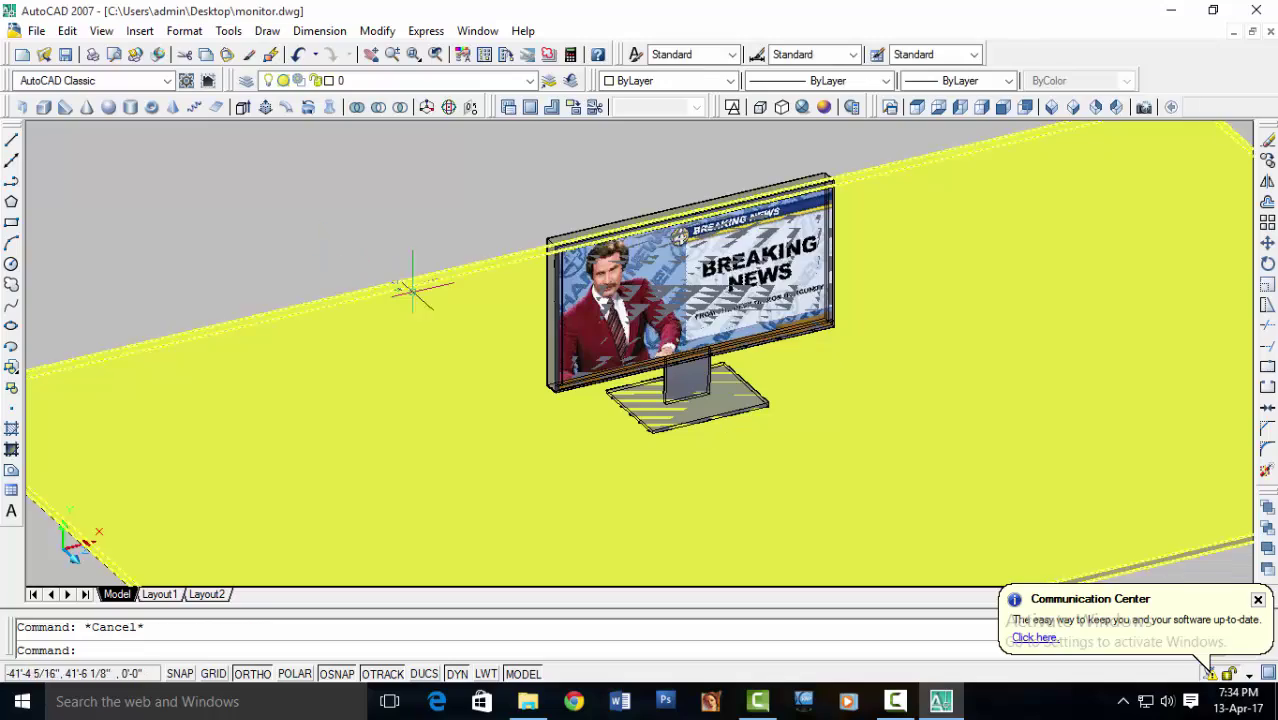
mouse_move(419, 285)
middle_mouse_down()
mouse_move(370, 260)
mouse_move(351, 379)
mouse_move(448, 348)
mouse_move(356, 316)
mouse_move(328, 360)
mouse_move(477, 461)
mouse_move(614, 428)
mouse_move(590, 420)
middle_mouse_up()
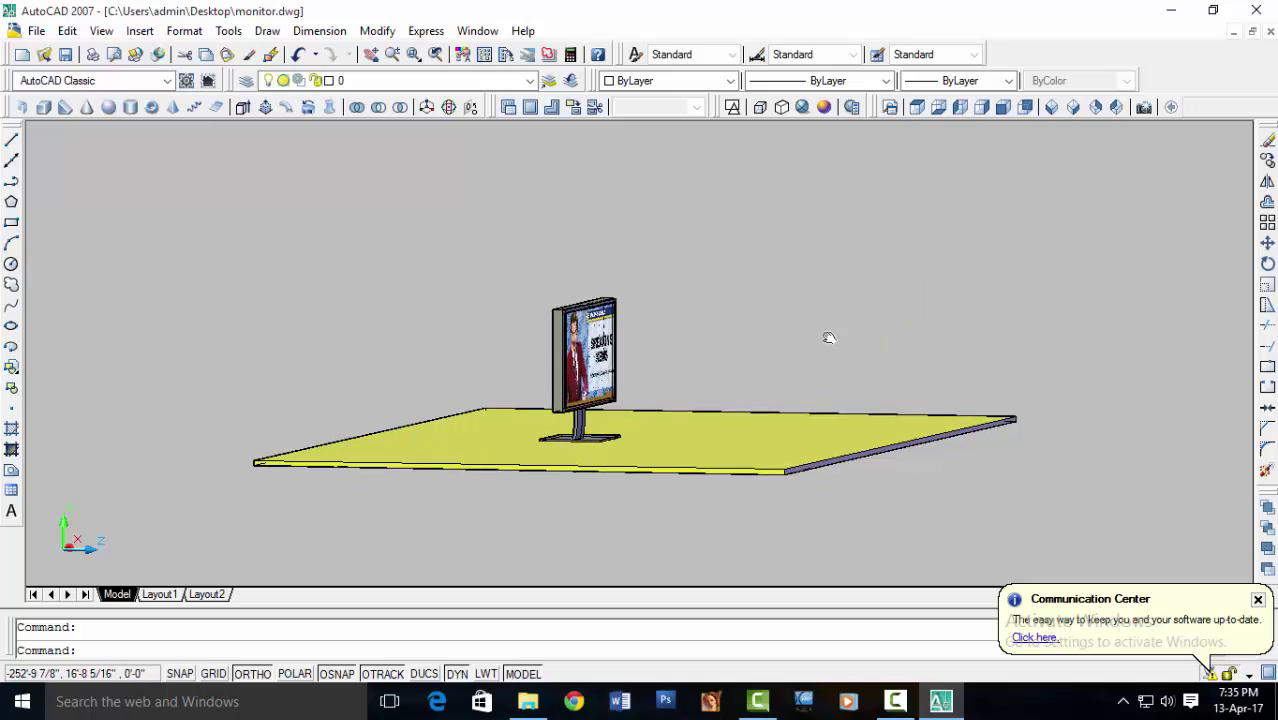
- Orbit and zoom to a high angle showing the monitor and yellow slab for rendering
mouse_move(827, 342)
middle_mouse_down("shift")
mouse_move(838, 375)
mouse_move(798, 390)
middle_mouse_up("shift")
scroll(670, 408, "up", 5)
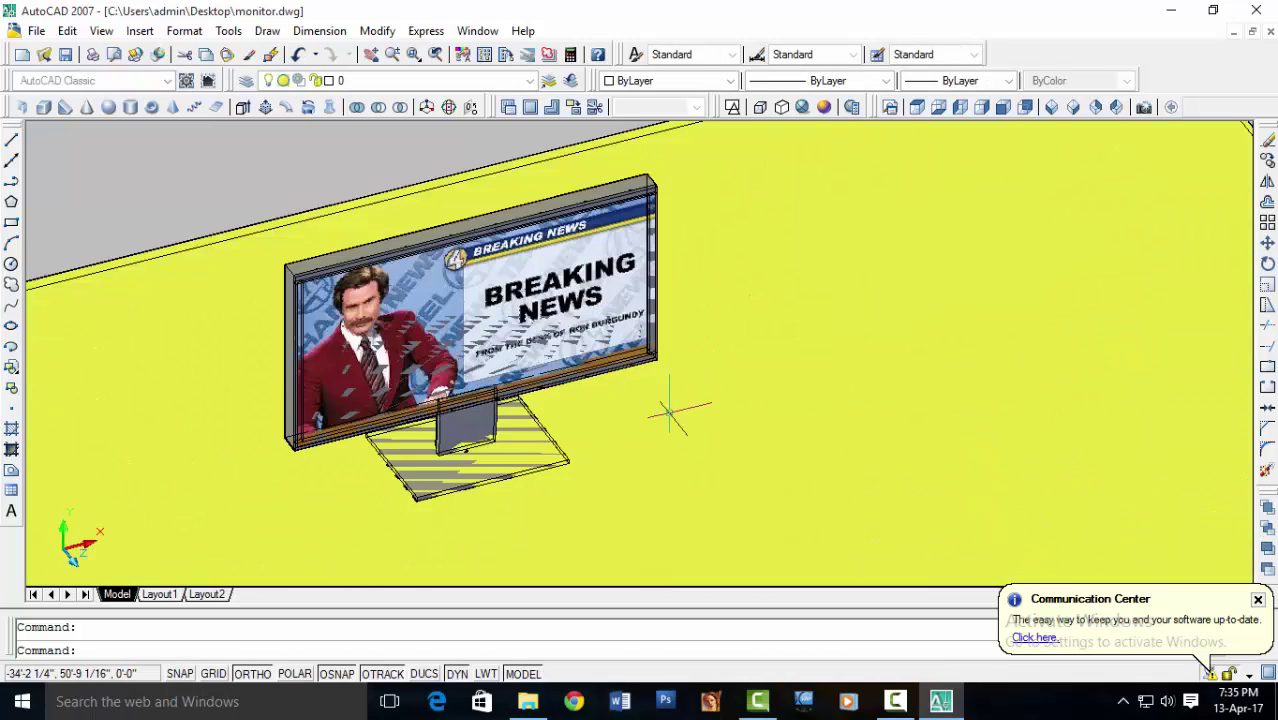
scroll(760, 265, "up", 2)
mouse_move(760, 265)
middle_mouse_down("shift")
mouse_move(805, 323)
mouse_move(748, 386)
mouse_move(777, 394)
mouse_move(773, 407)
mouse_move(802, 399)
middle_mouse_up("shift")
scroll(742, 366, "up", 3)
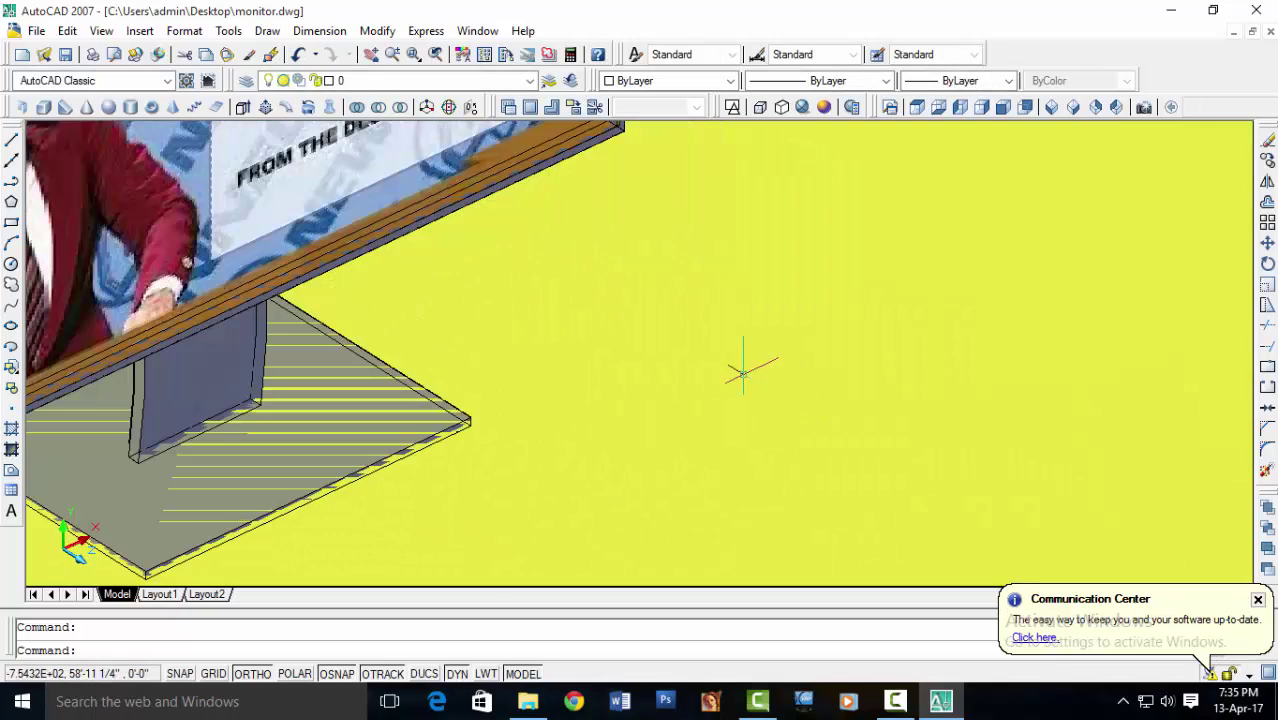
scroll(836, 408, "down", 1)
scroll(818, 374, "down", 3)
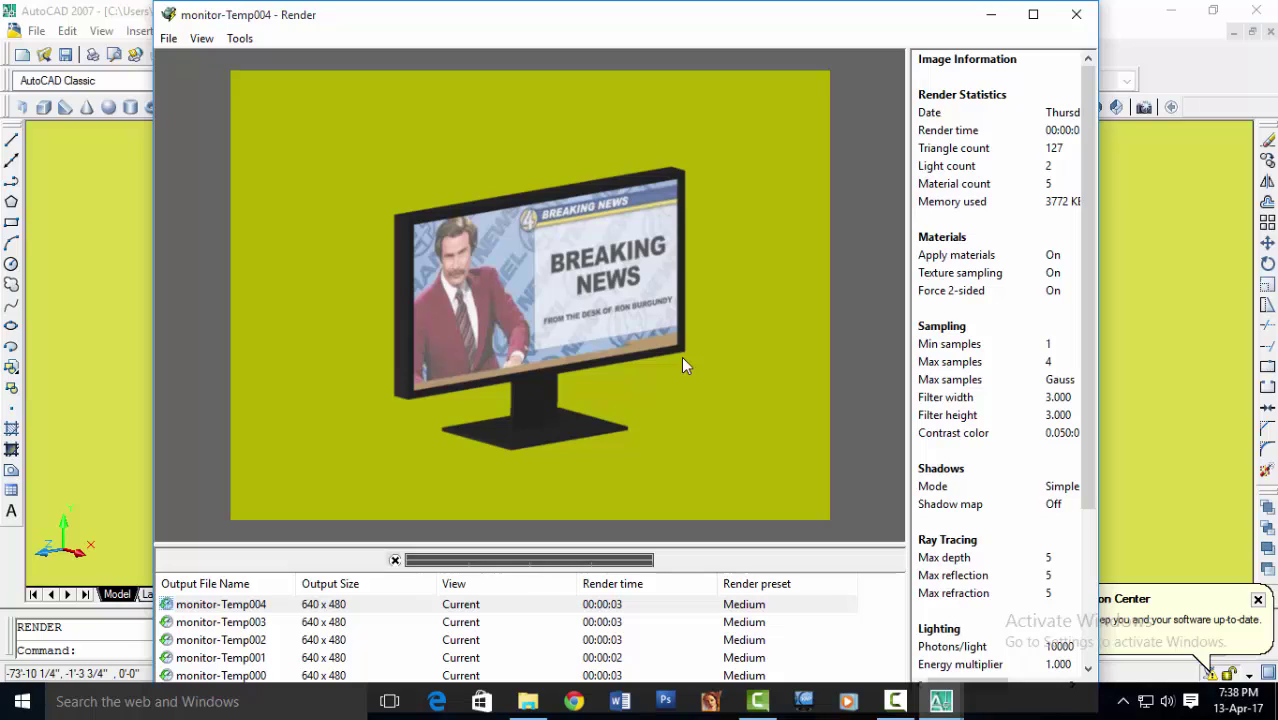
scroll(493, 252, "up", 2)
scroll(500, 262, "down", 2)
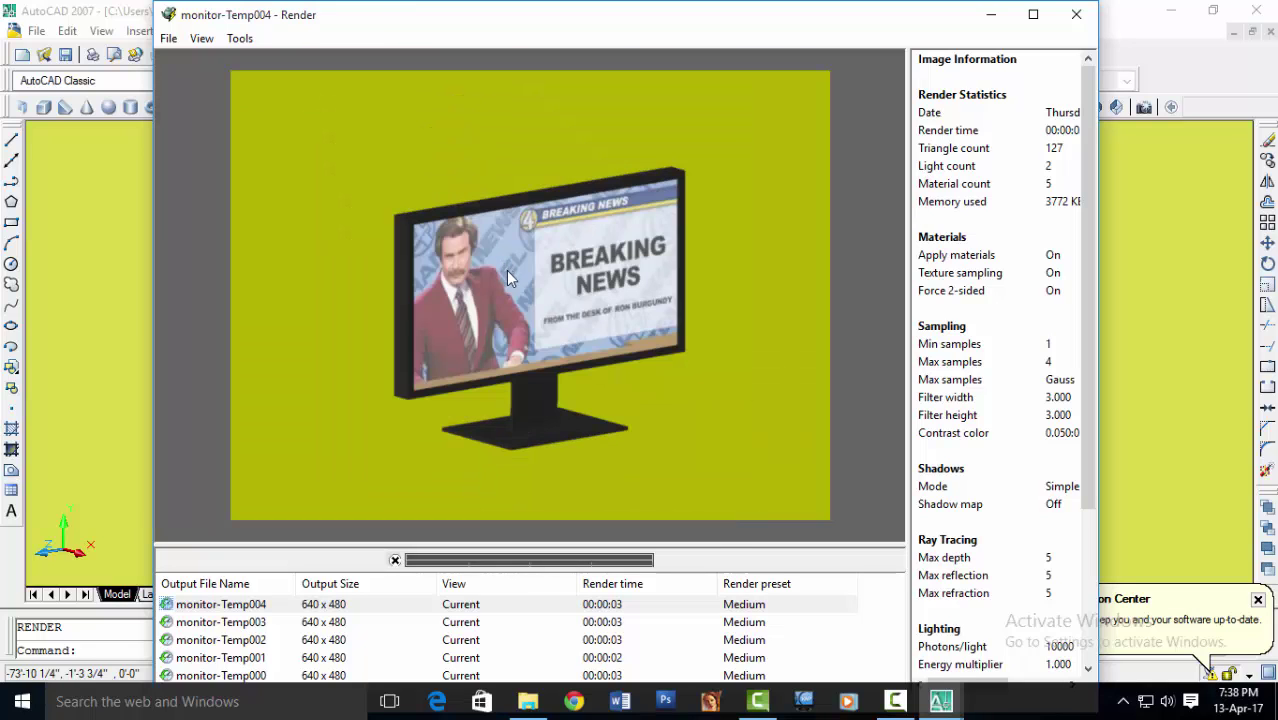